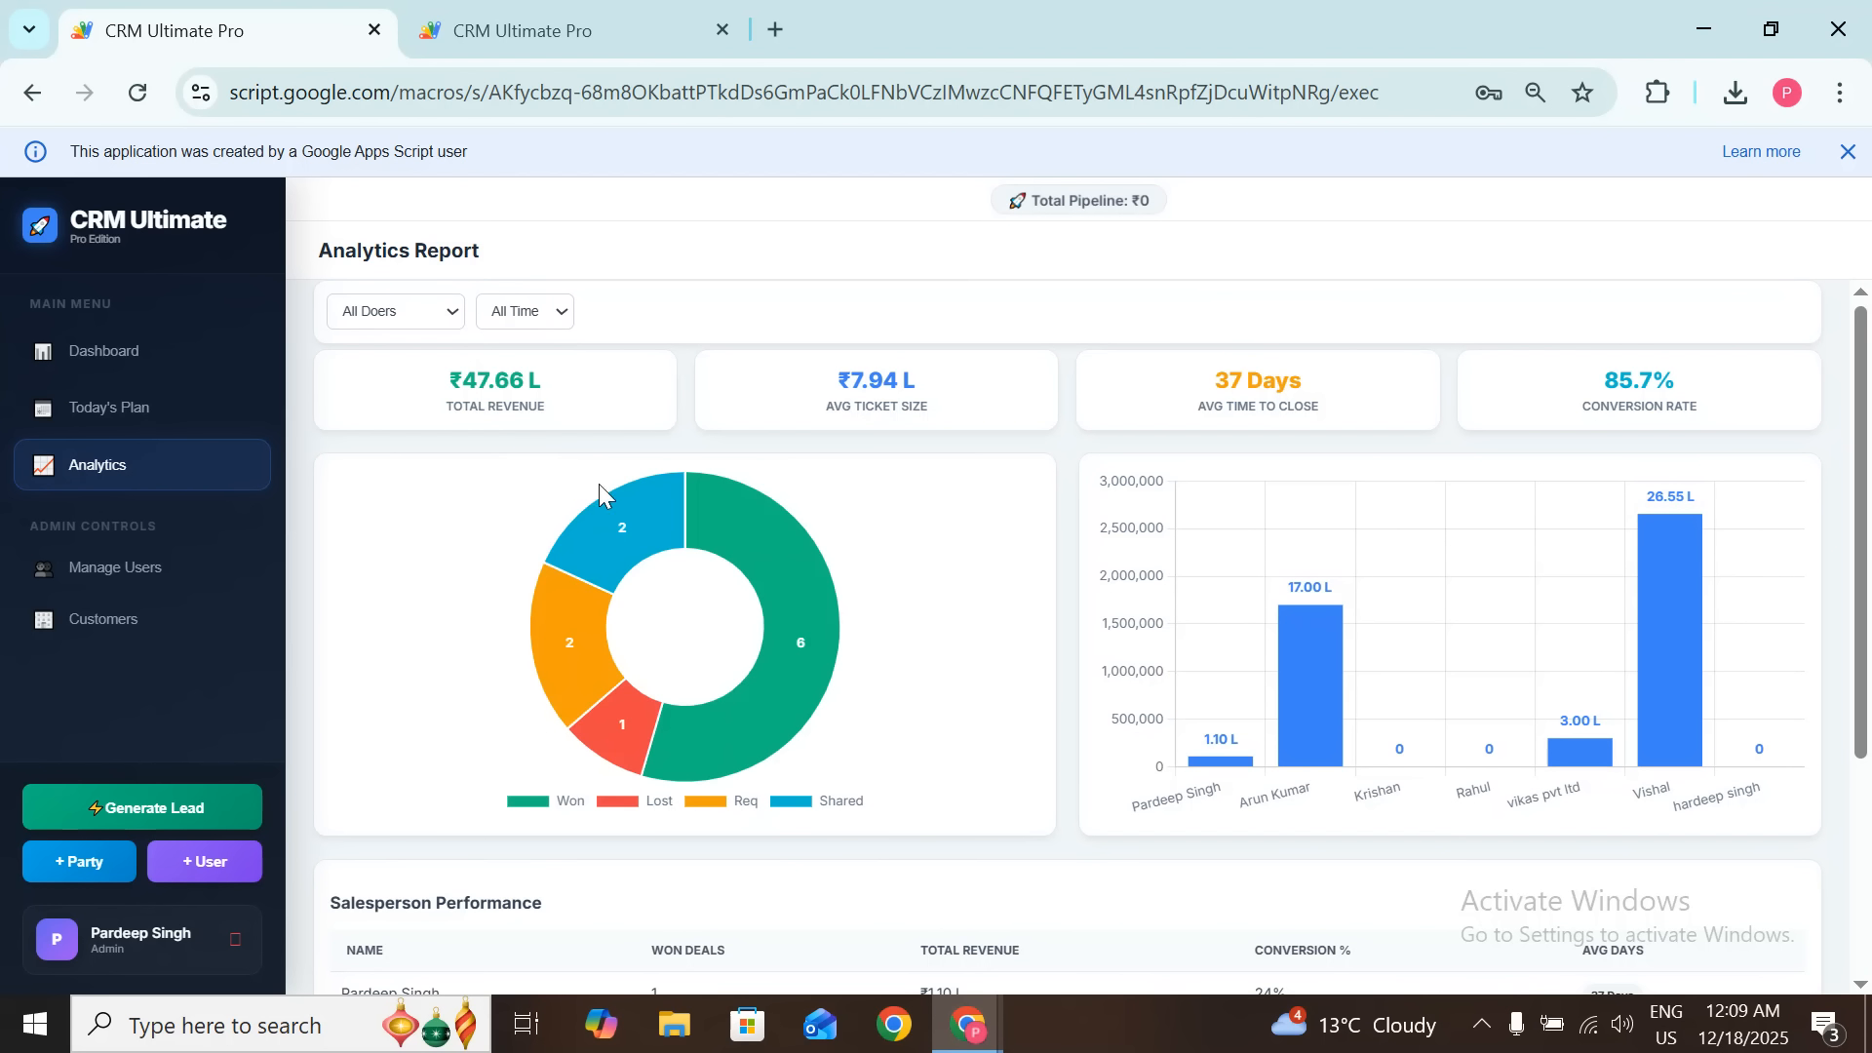
left_click_drag(431, 379, 506, 413)
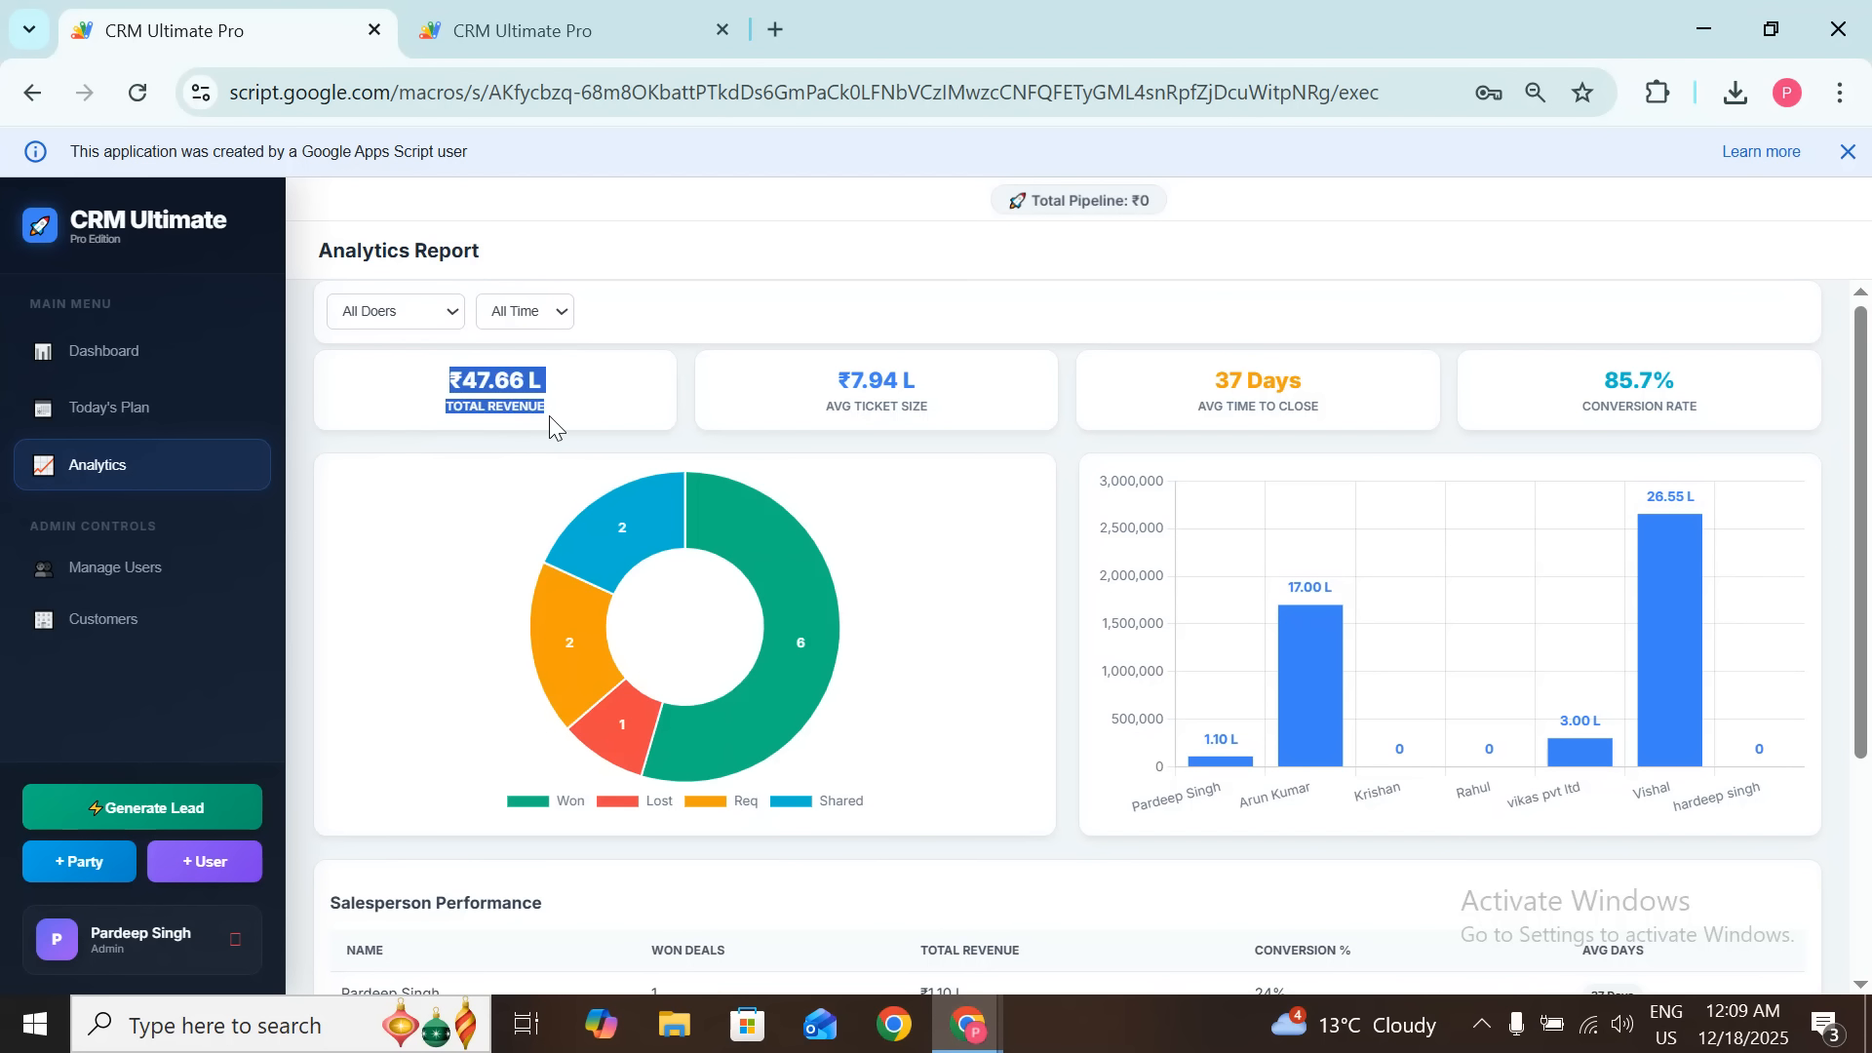
left_click(548, 416)
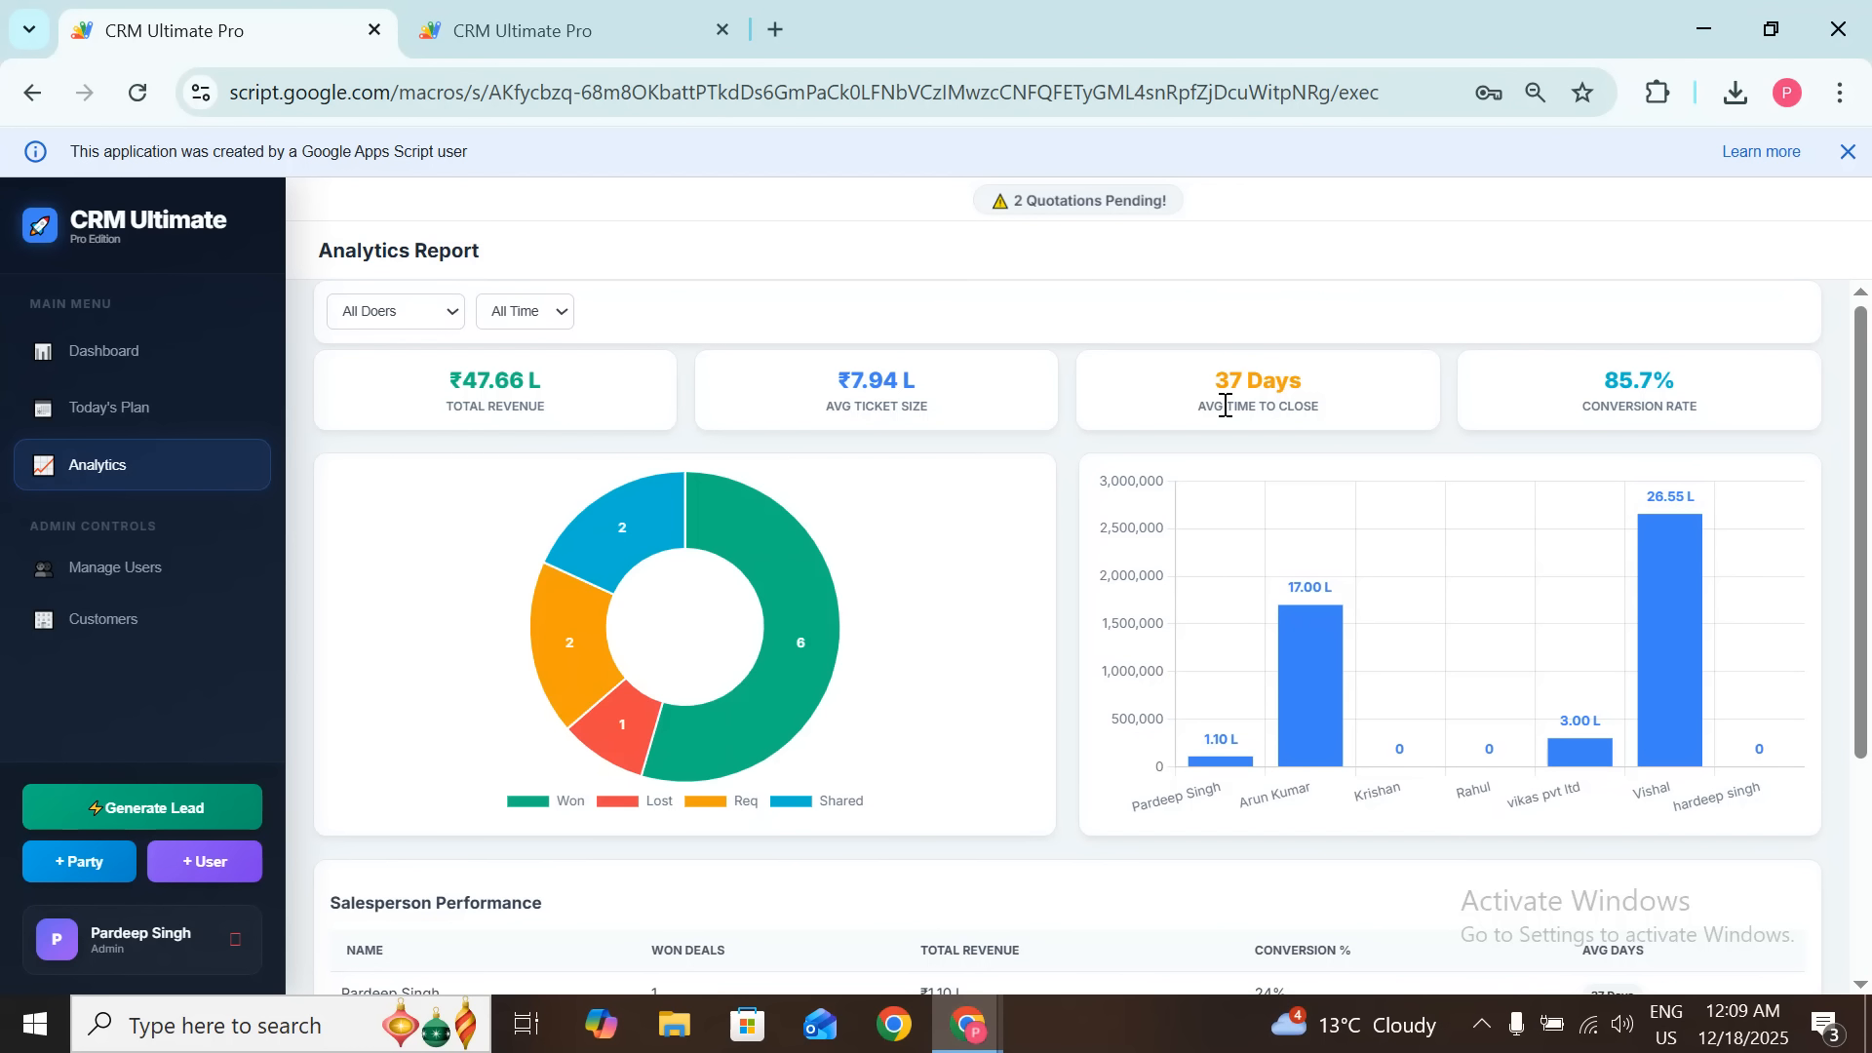
left_click_drag(1343, 407, 1185, 395)
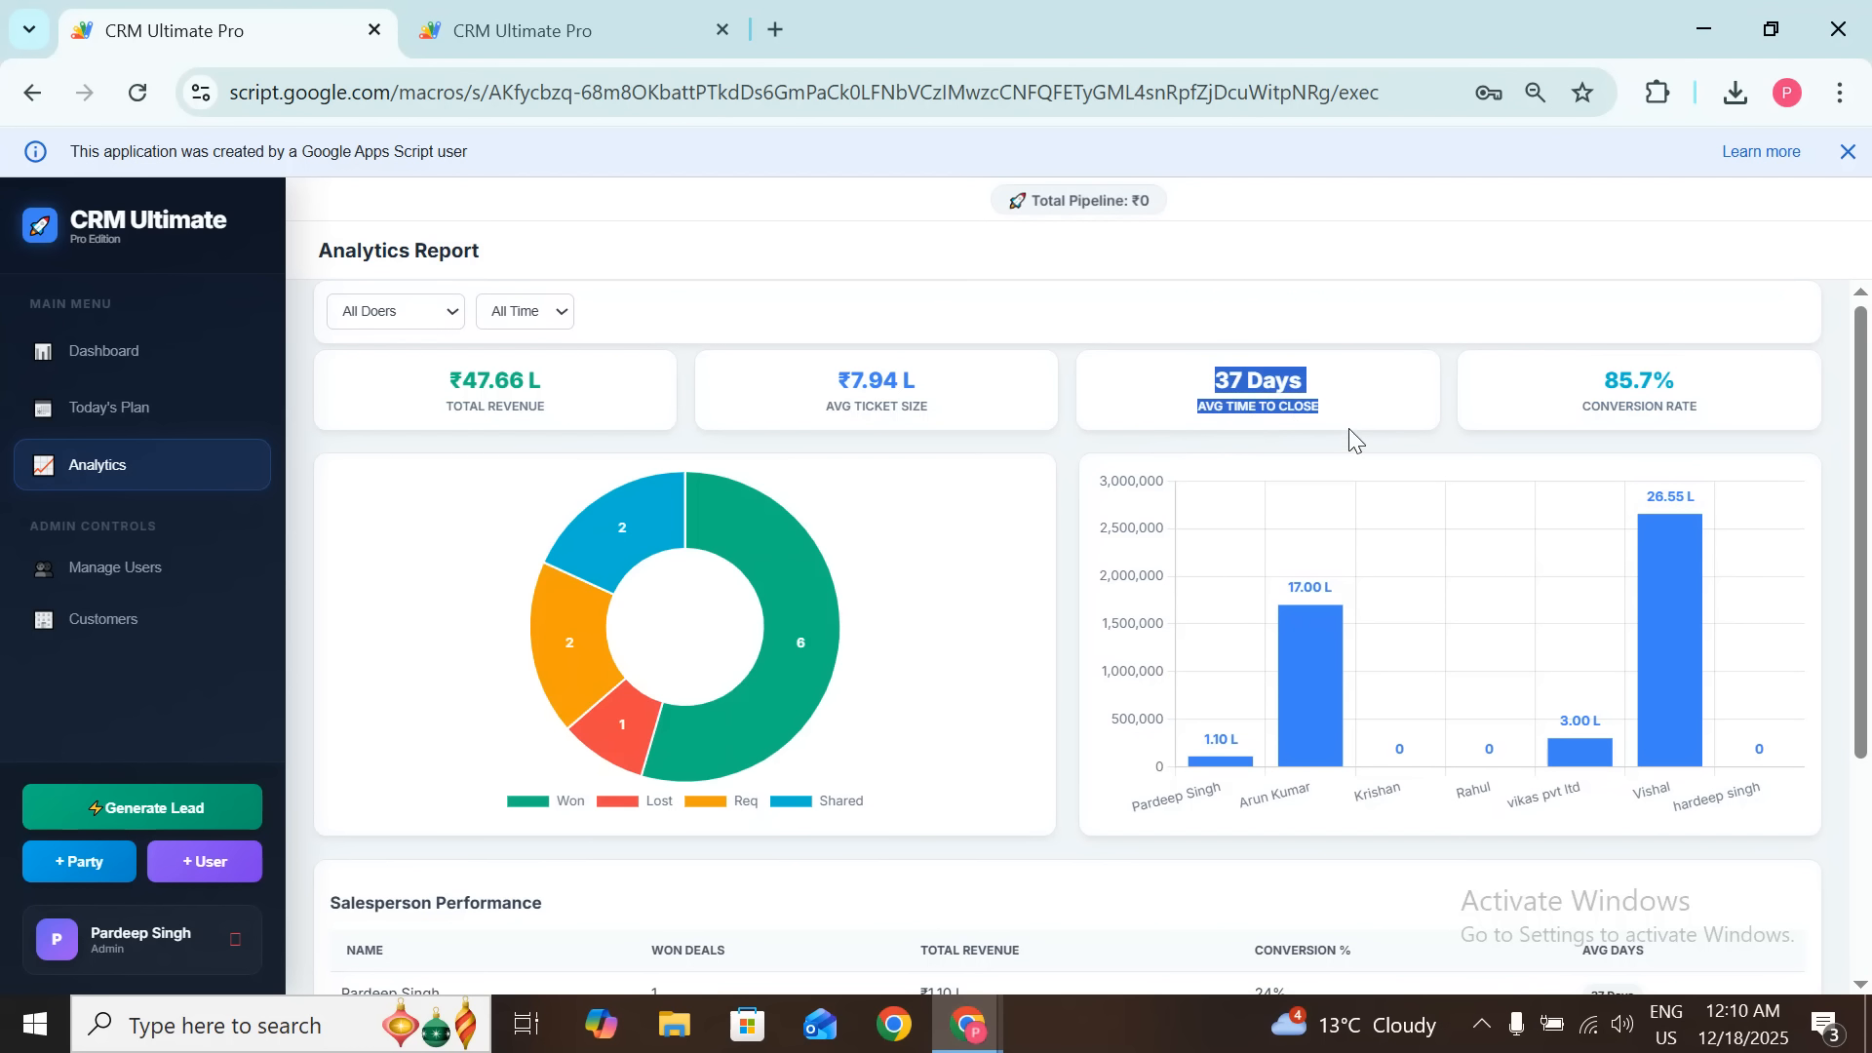
left_click(1376, 437)
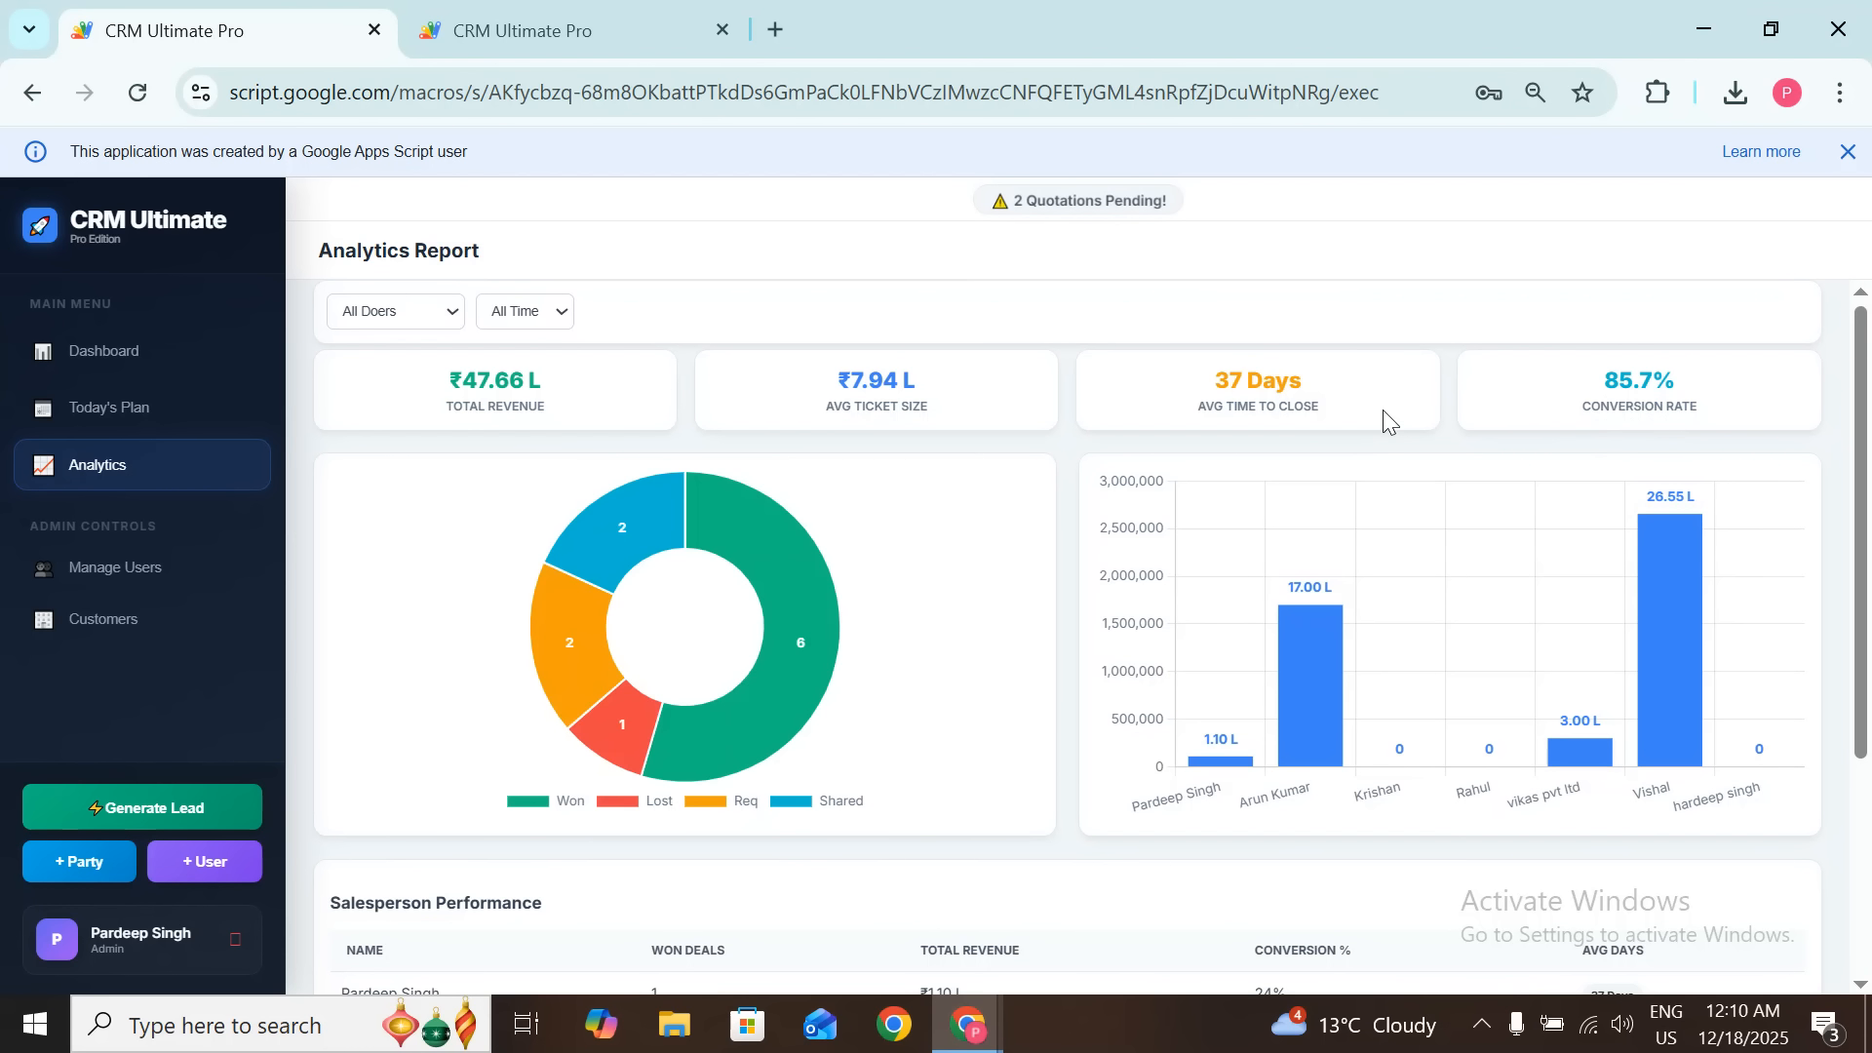
scroll(481, 485, "down", 3)
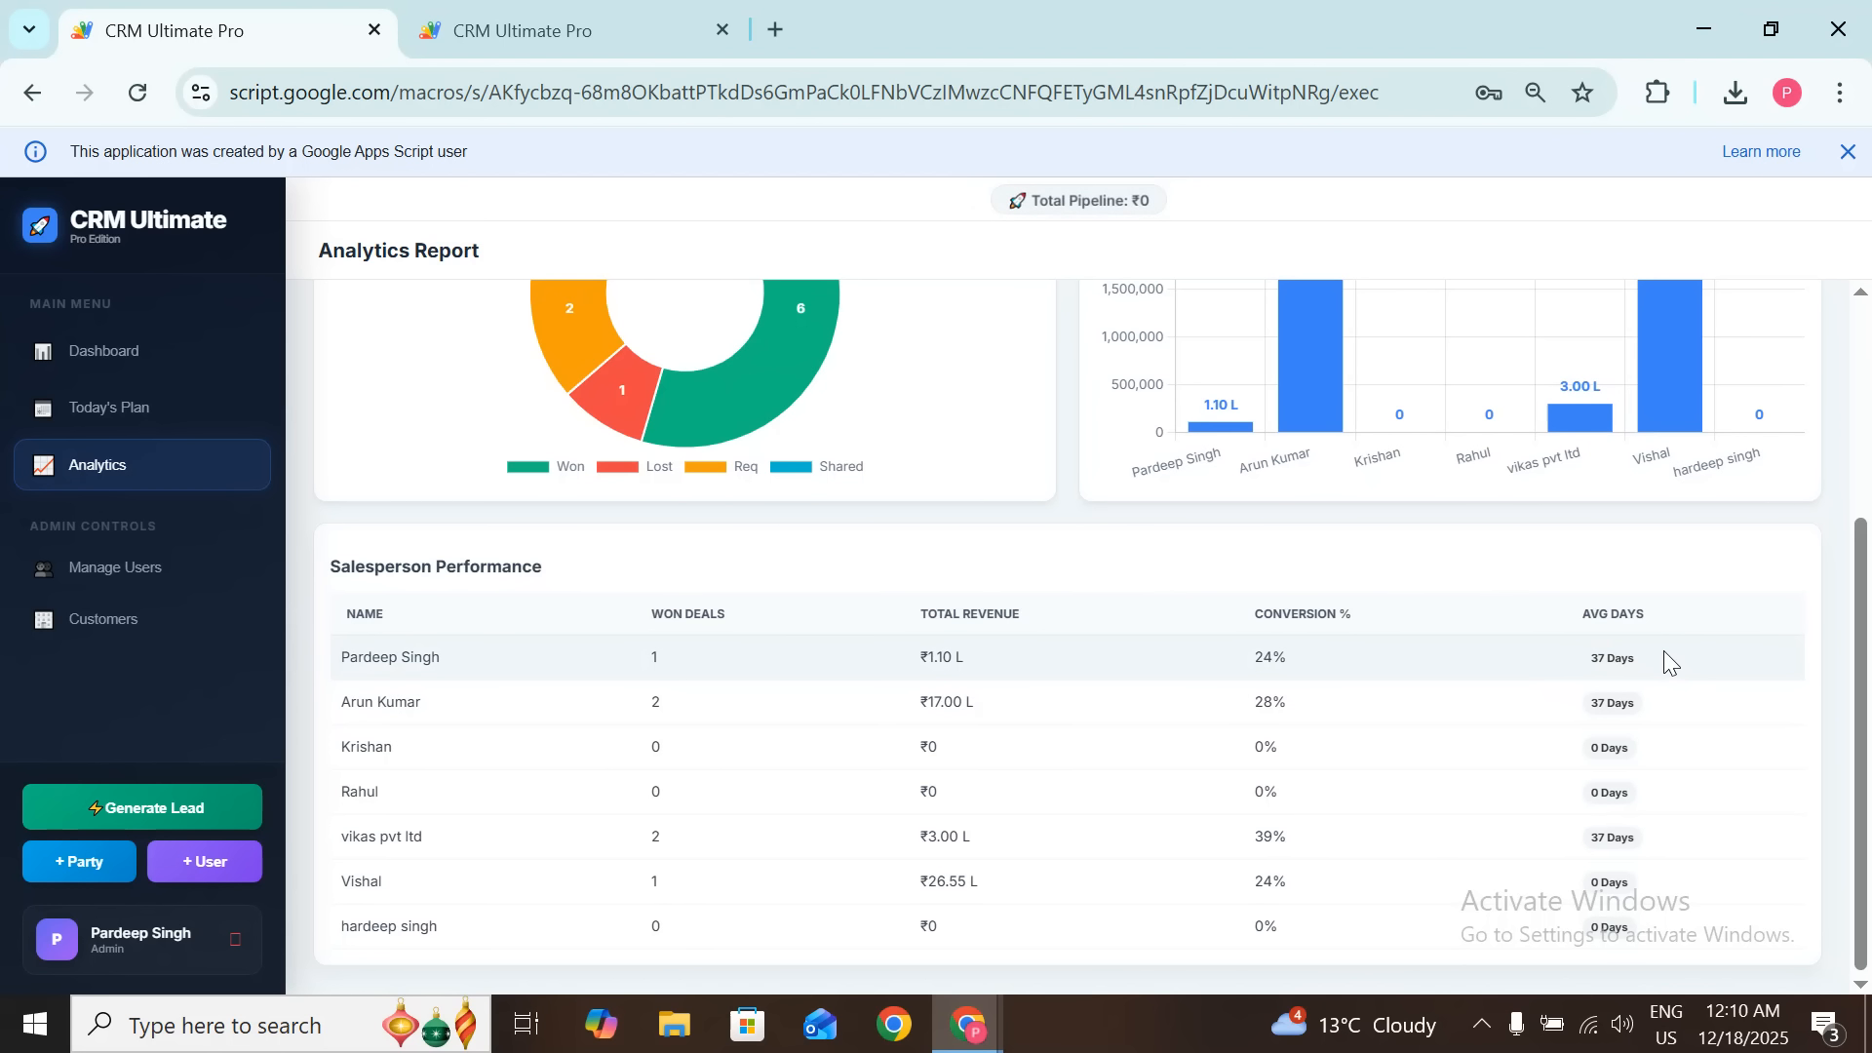
scroll(1336, 751, "up", 3)
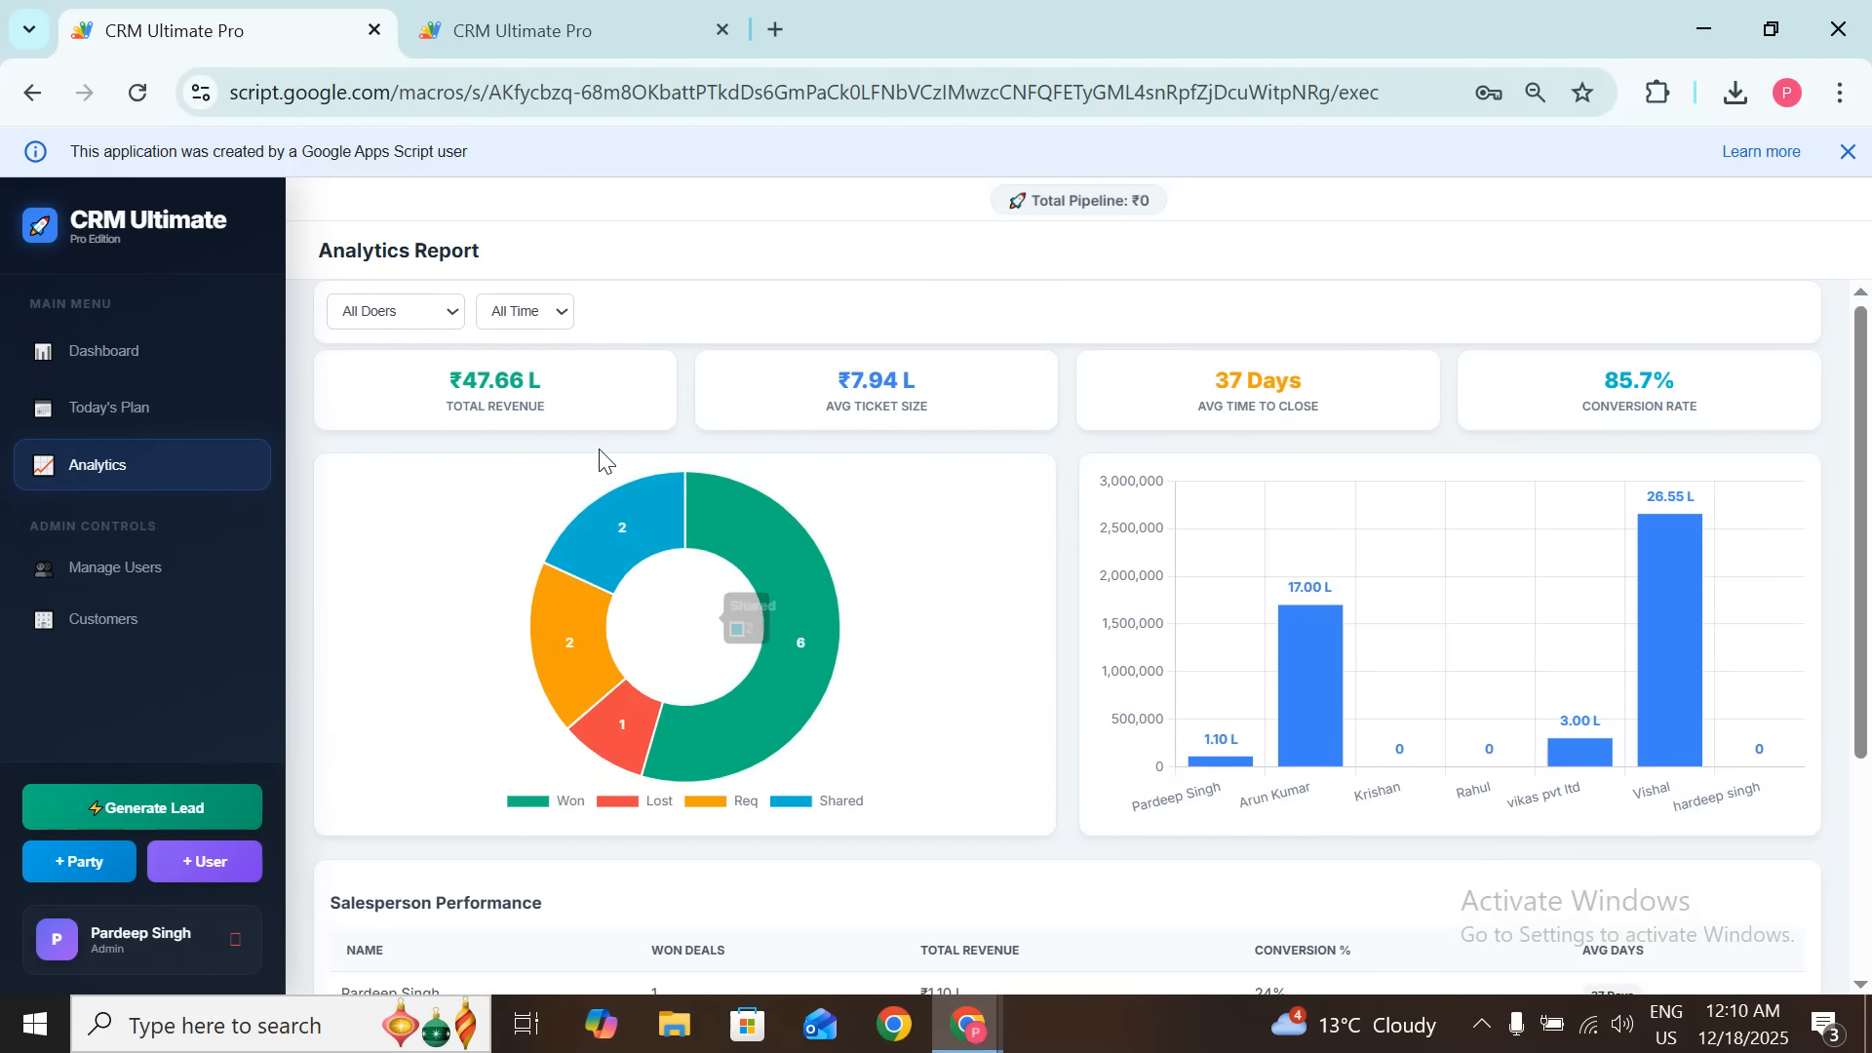
left_click(431, 310)
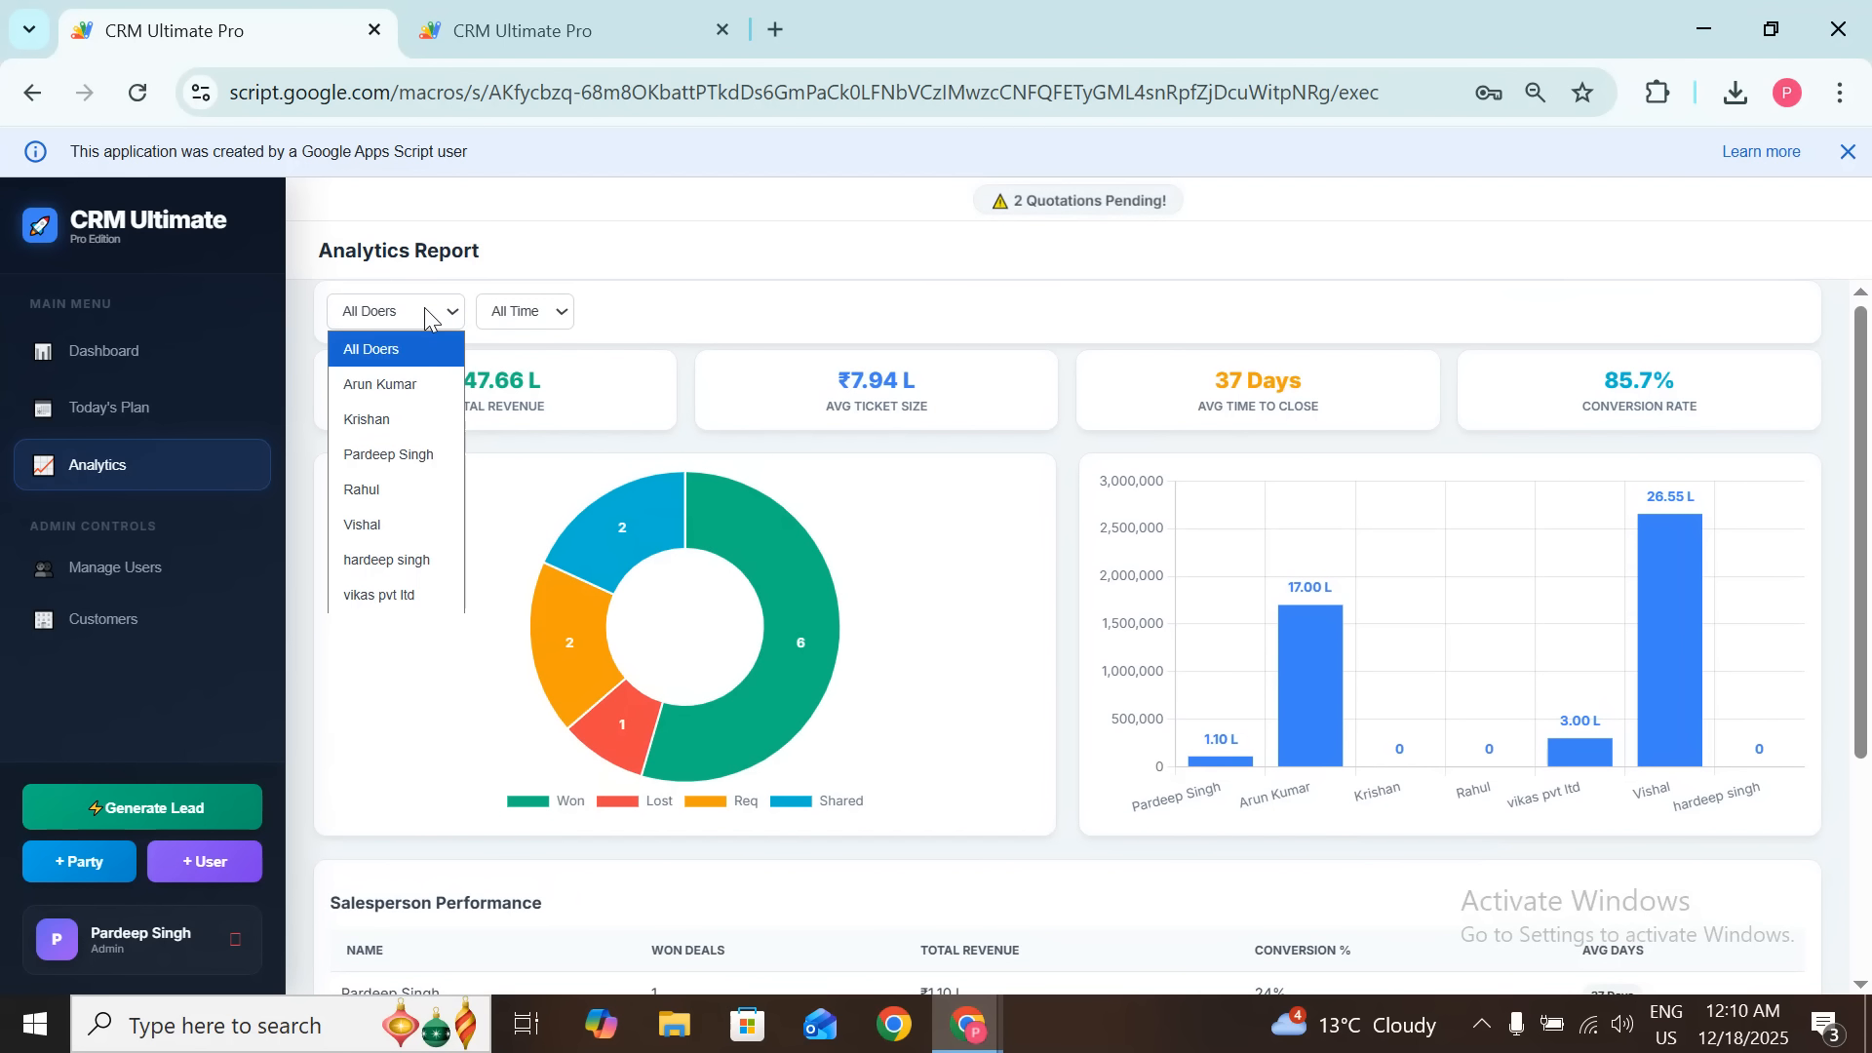
left_click(413, 395)
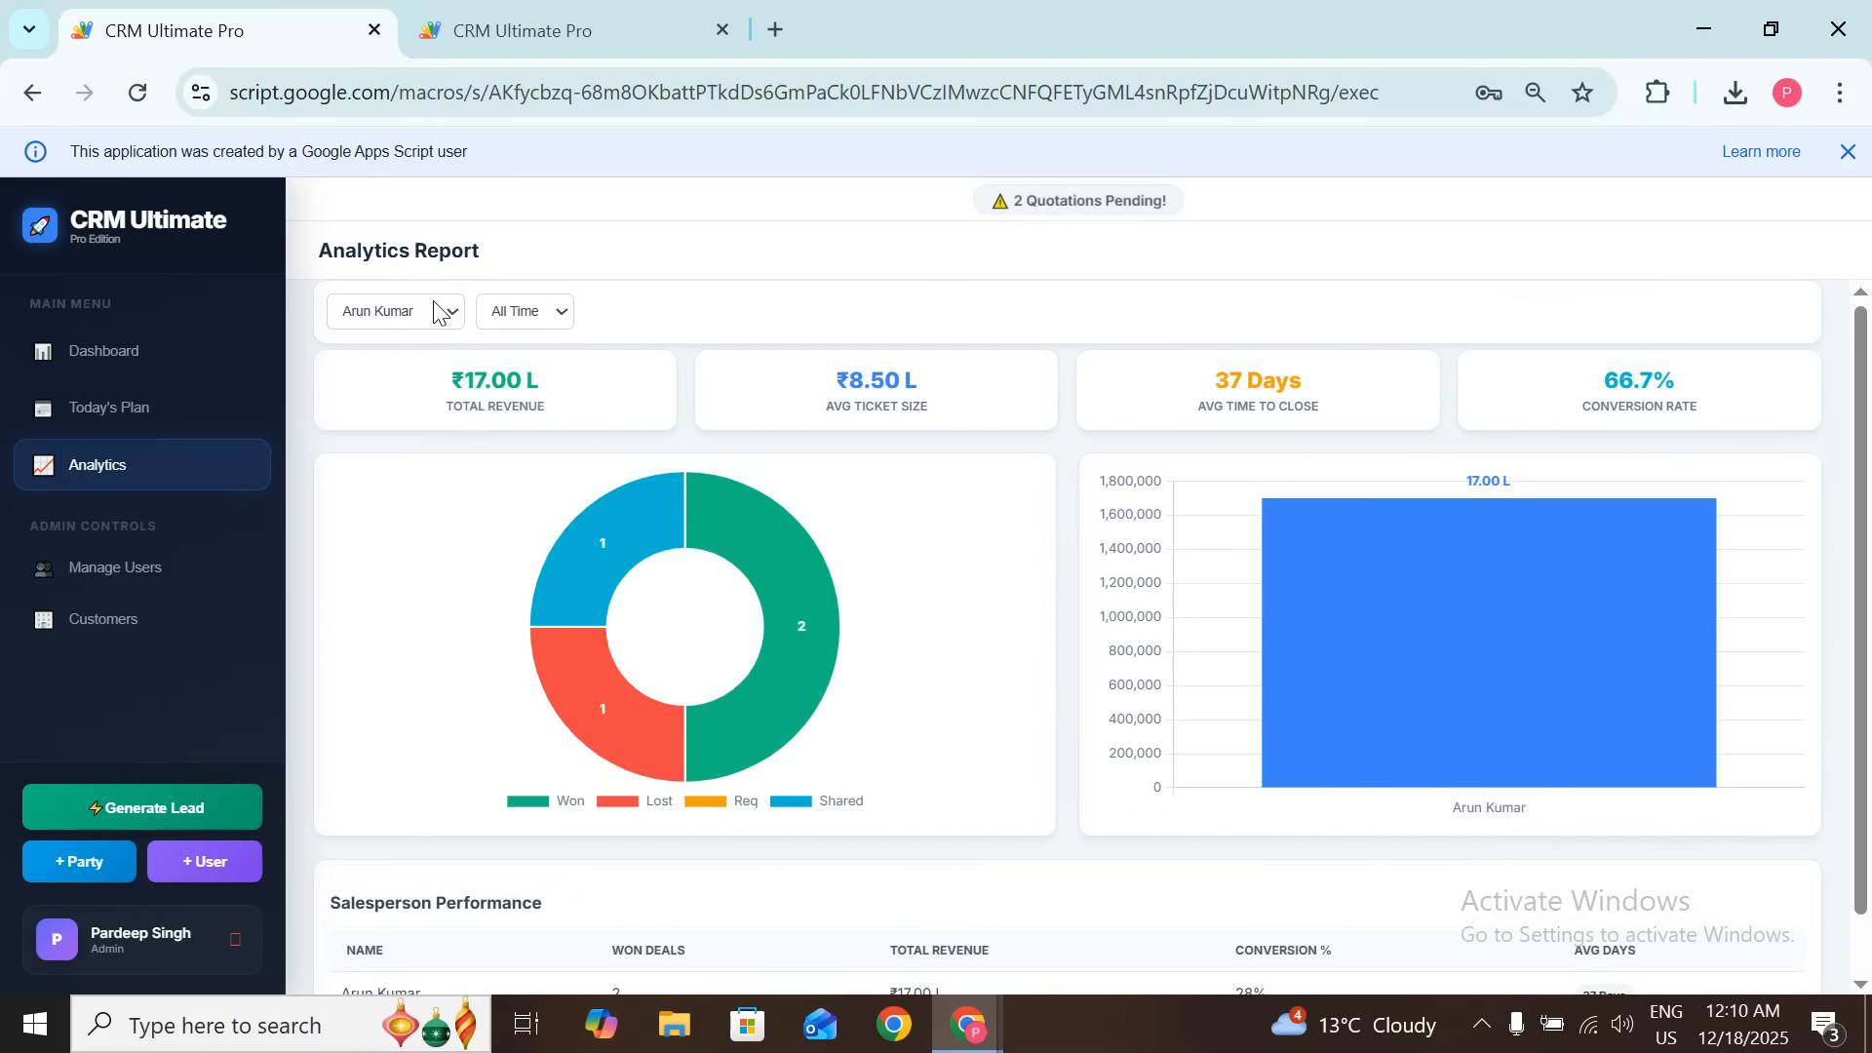
left_click(437, 310)
left_click(396, 421)
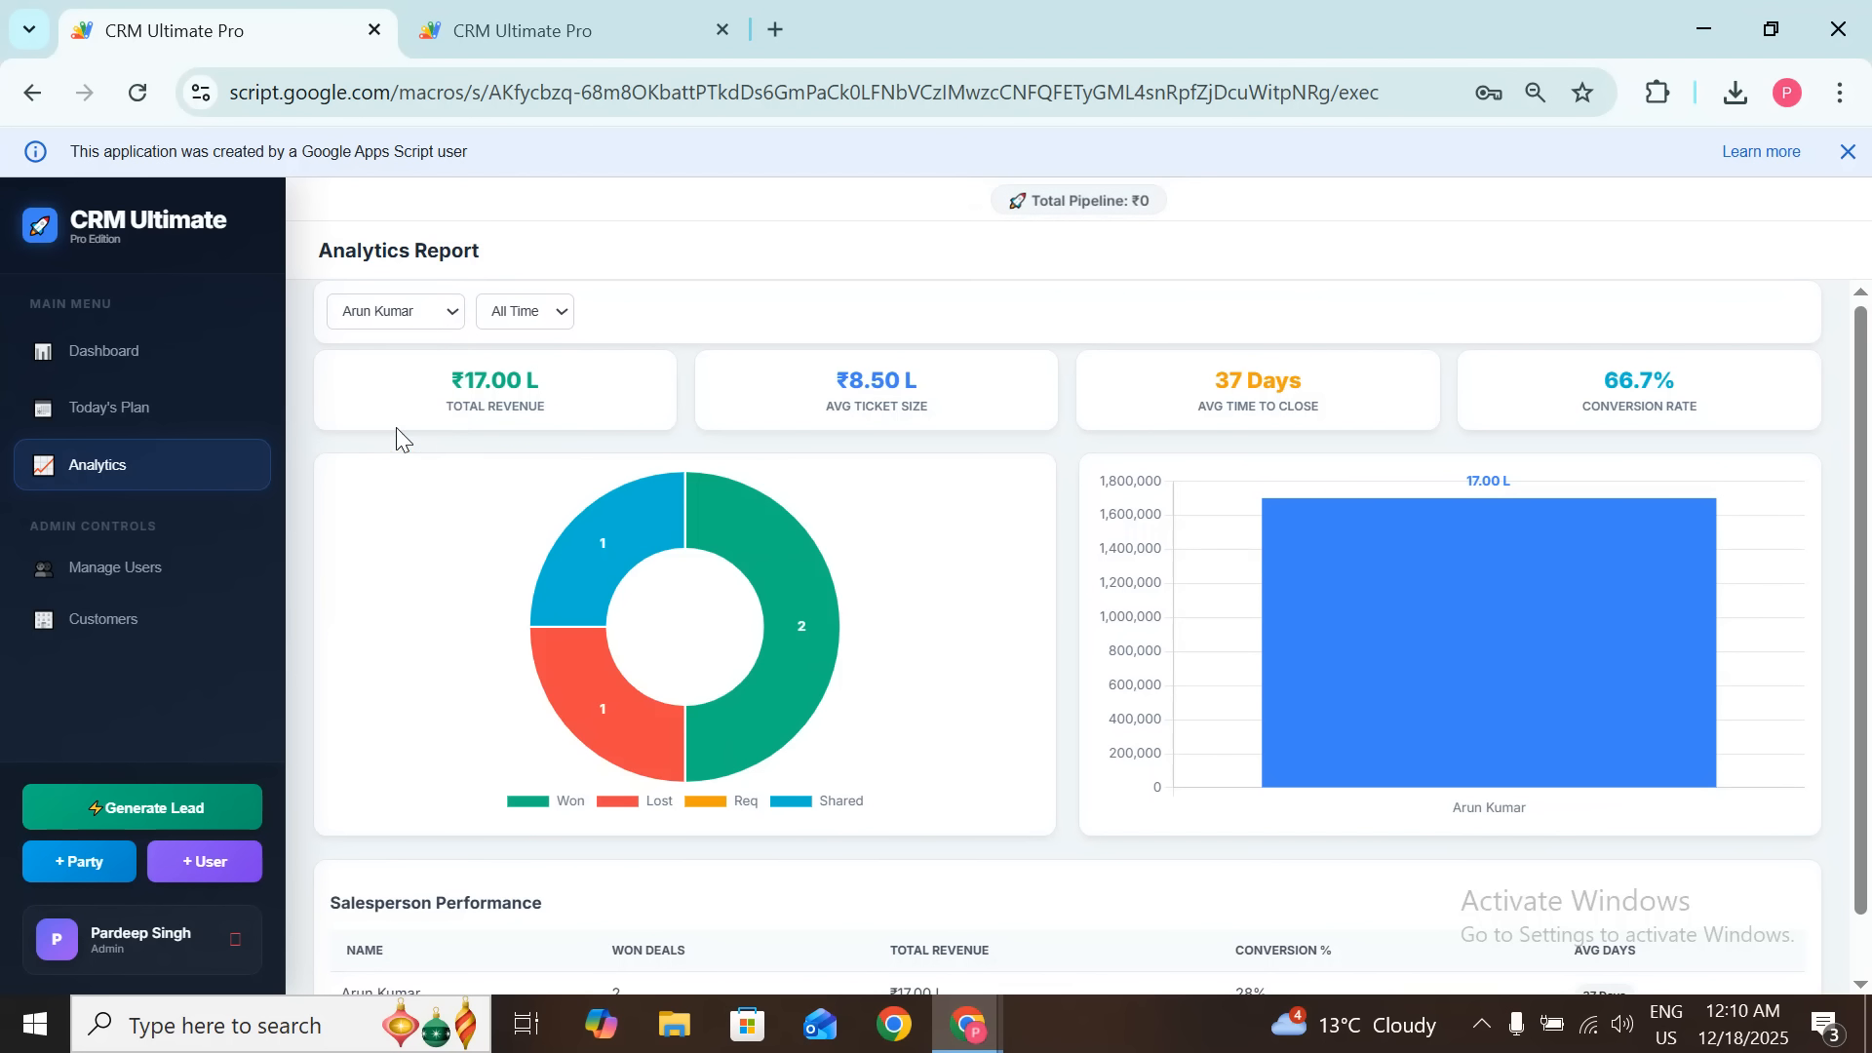
left_click(420, 317)
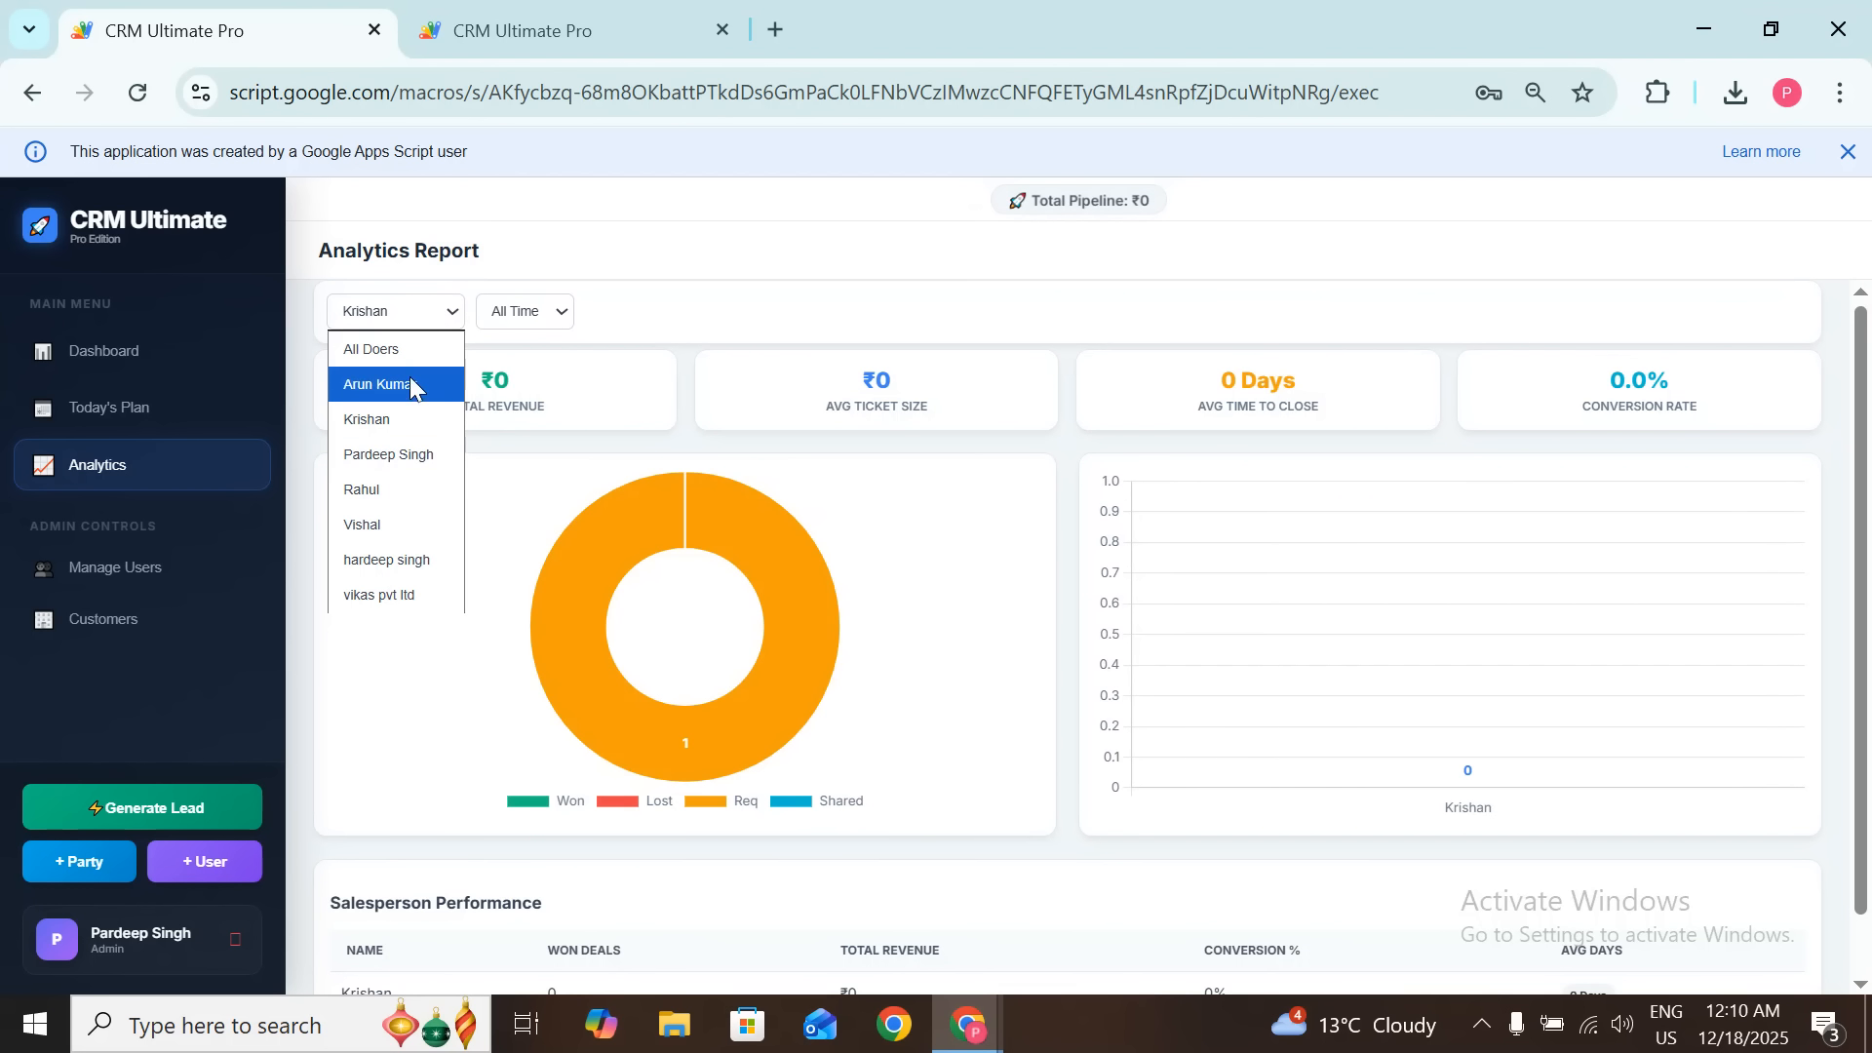
left_click(371, 349)
left_click(524, 311)
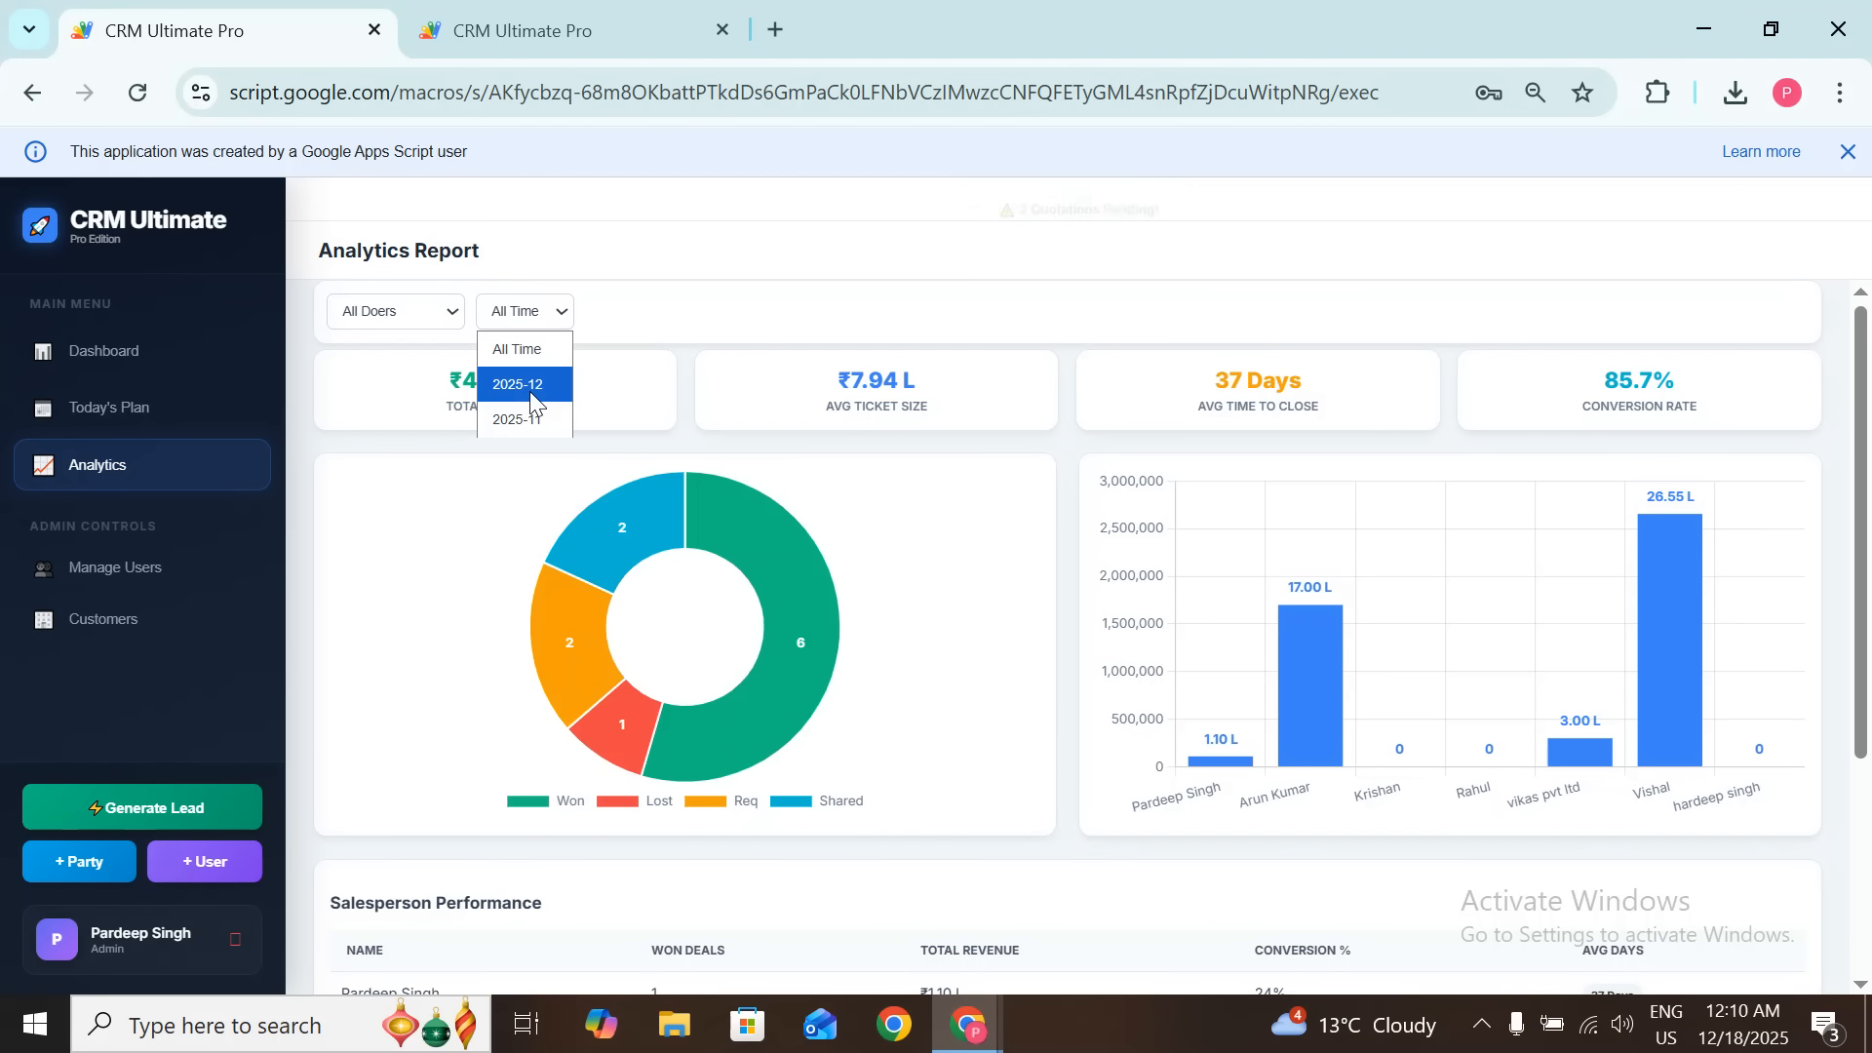
left_click(531, 418)
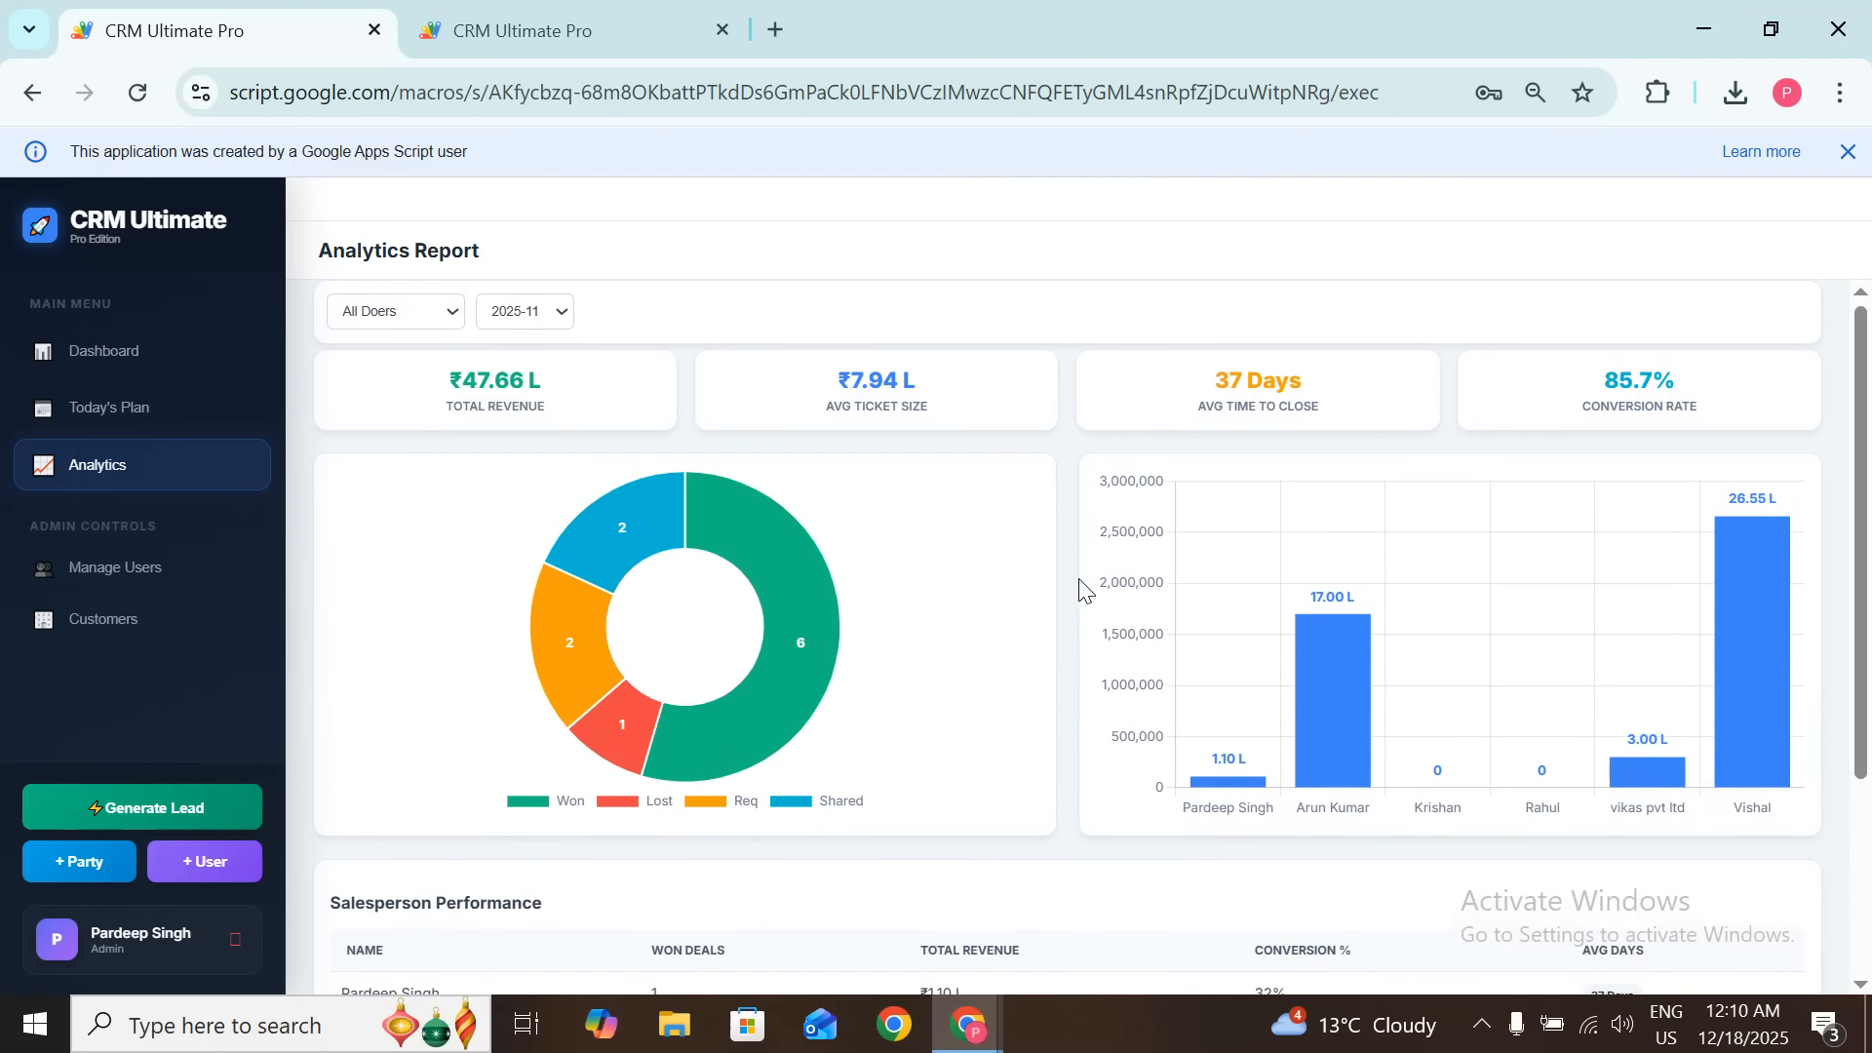
left_click(541, 310)
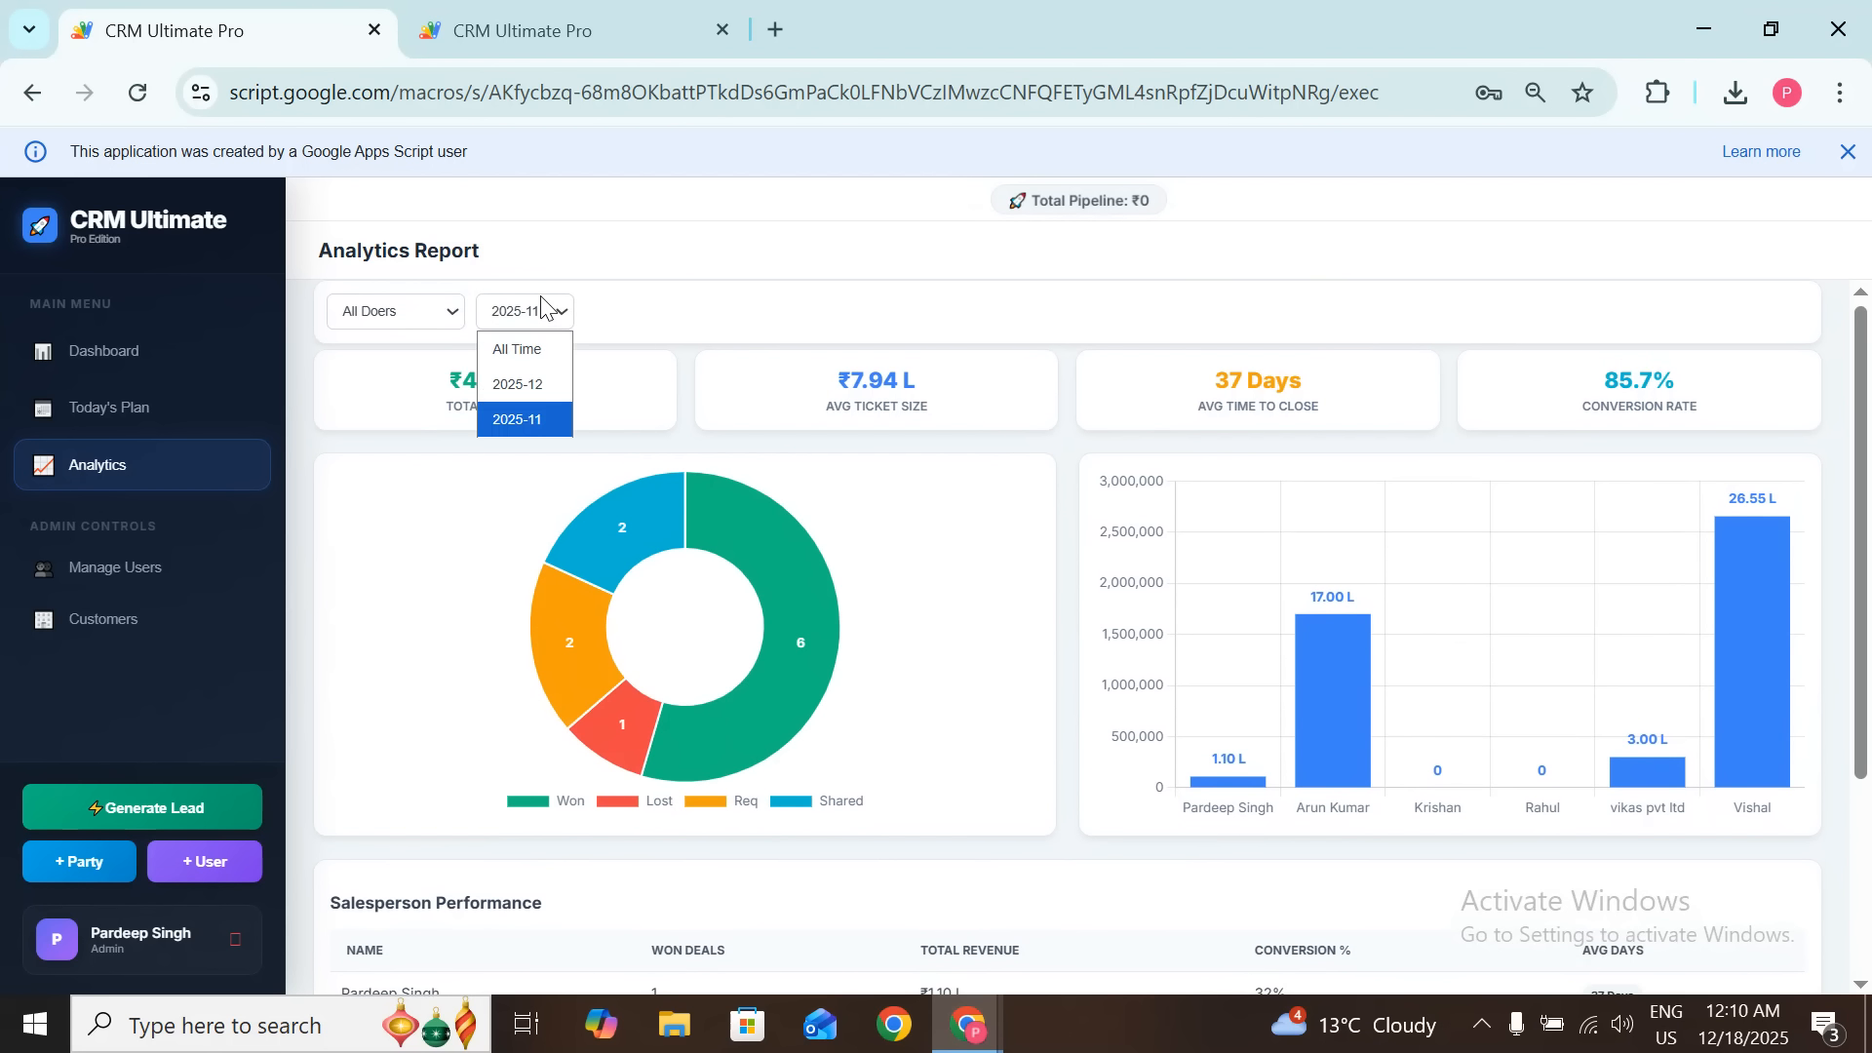
left_click(535, 351)
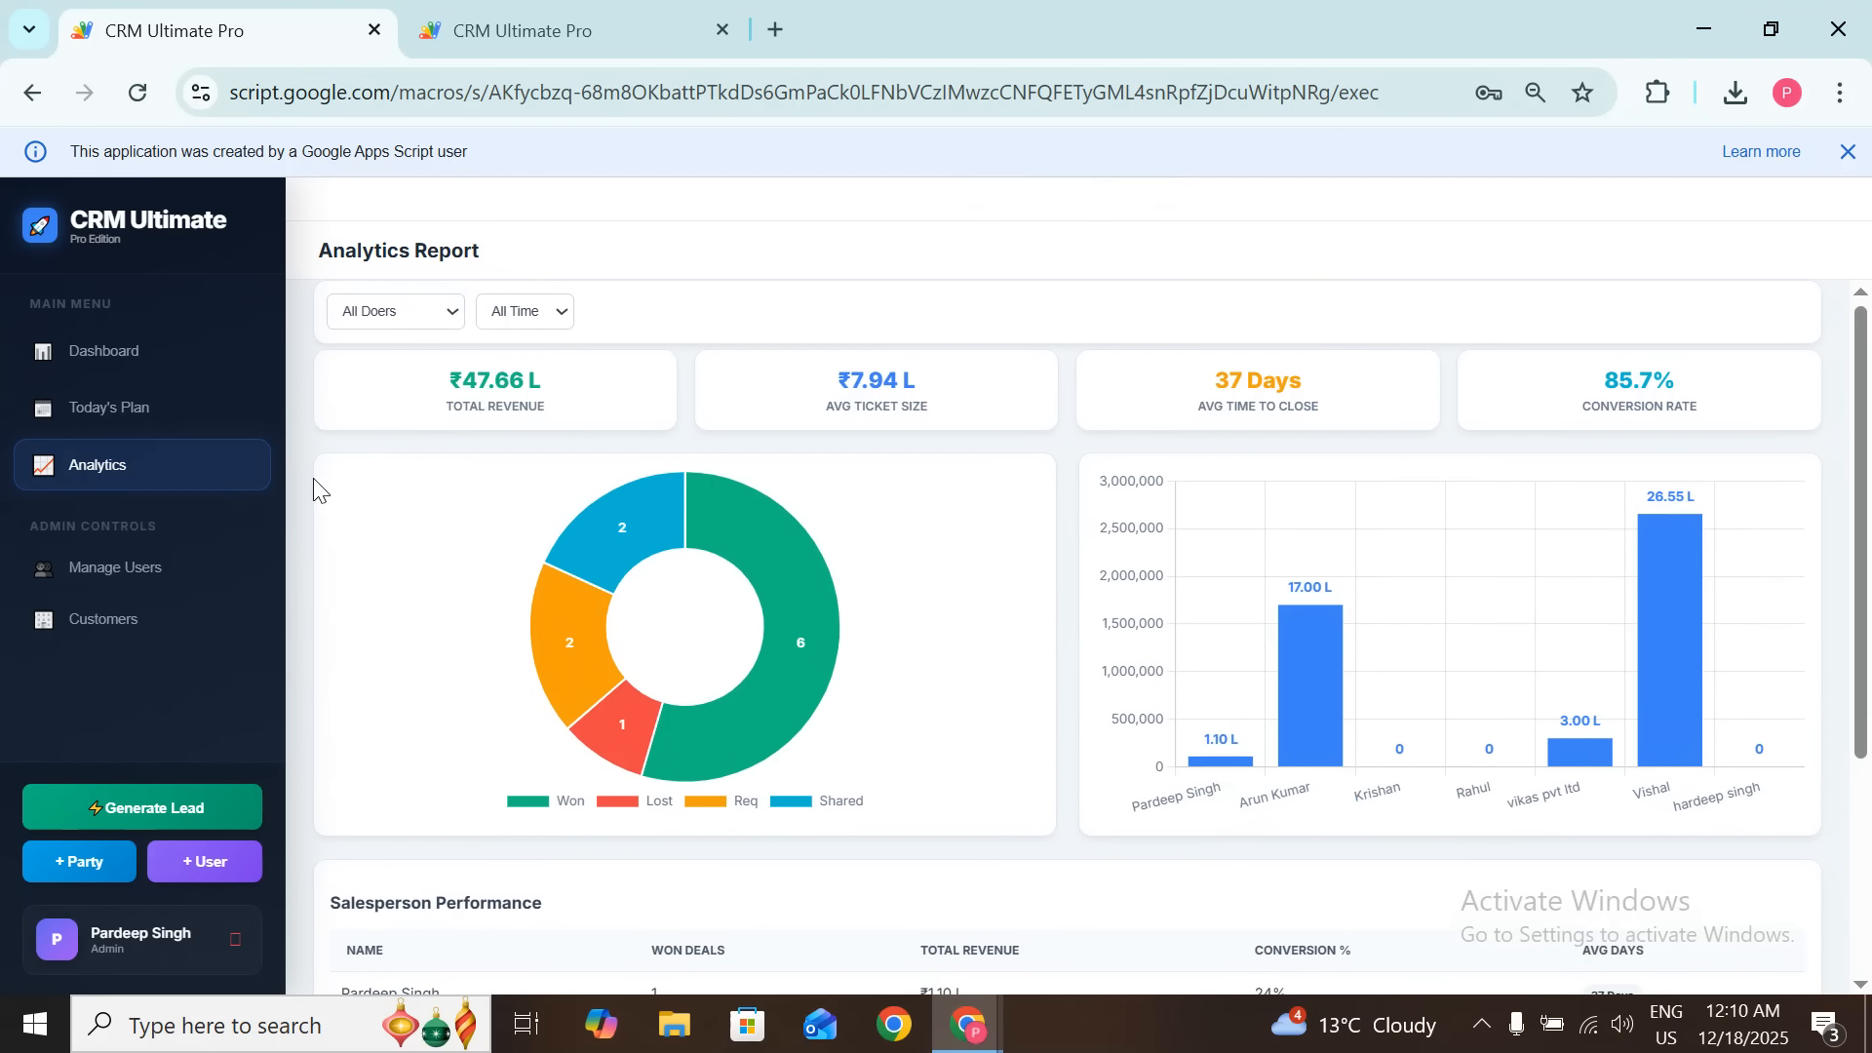
Step: Start a new customer and enter the party name for vaibhav pvt ltd
left_click(96, 875)
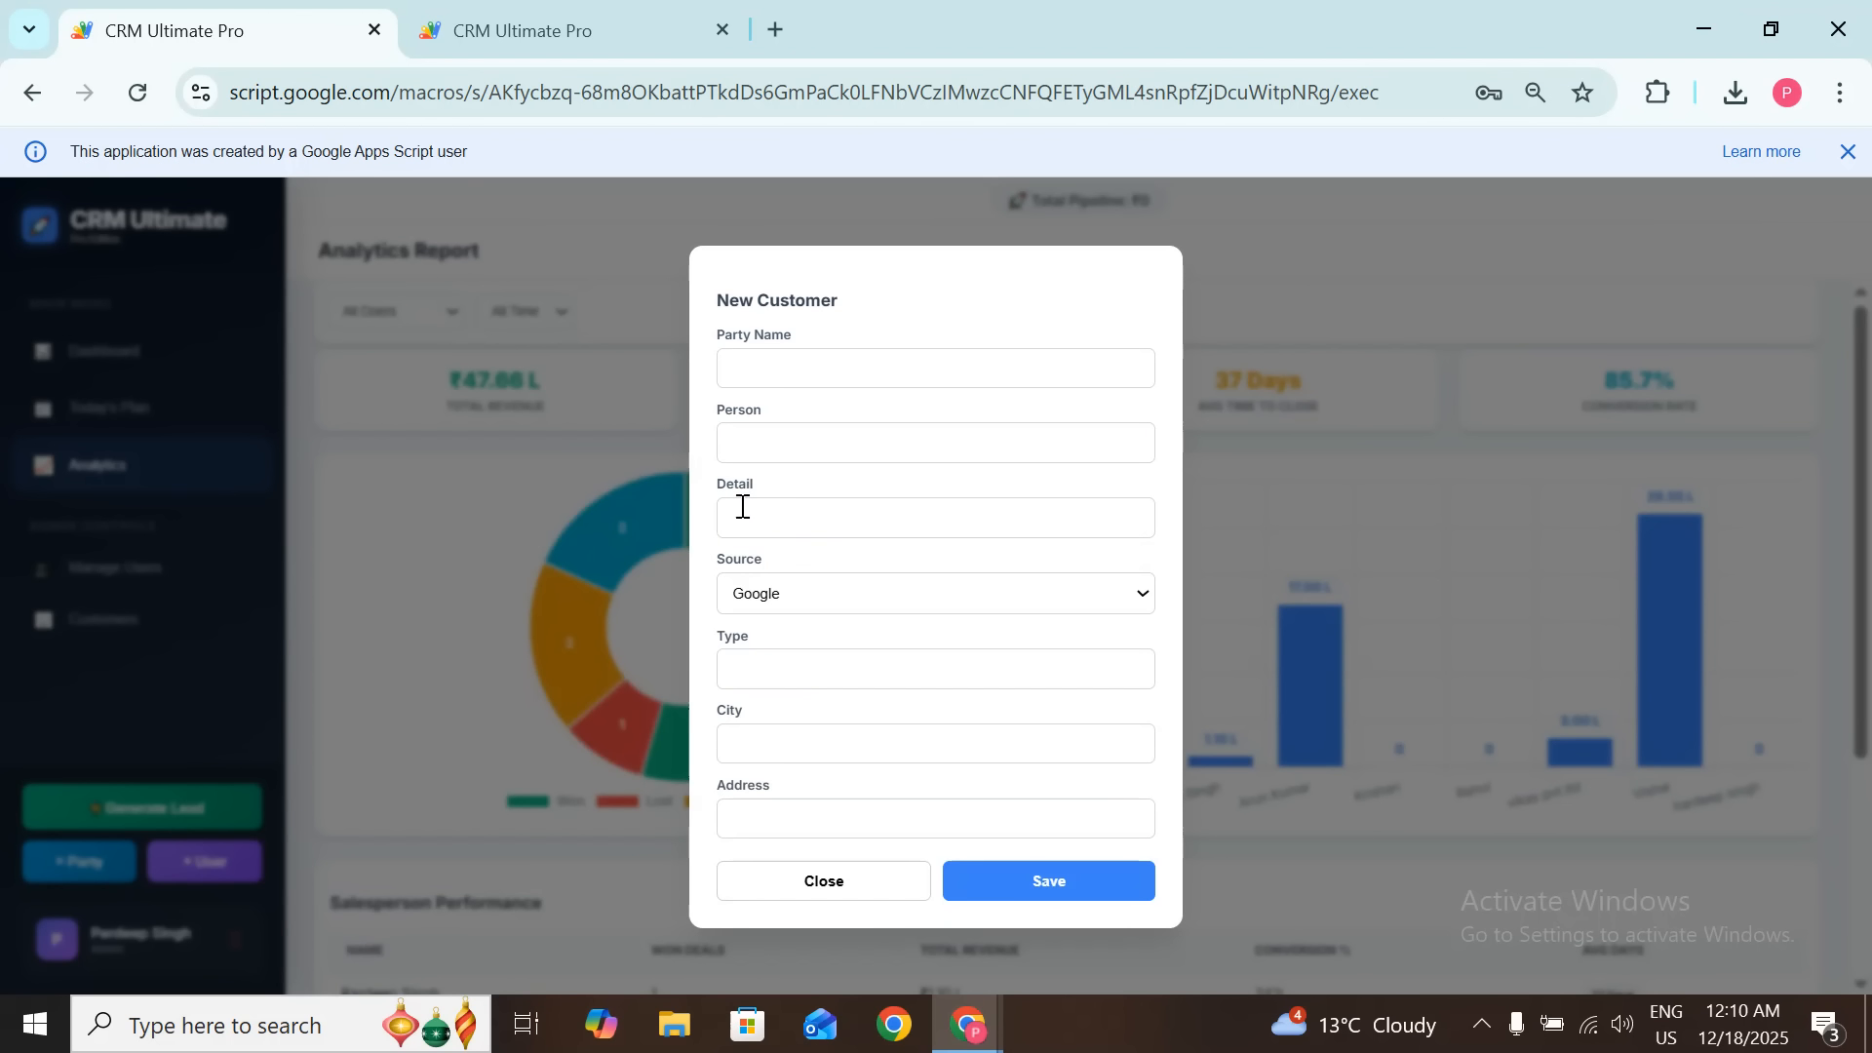
left_click(850, 368)
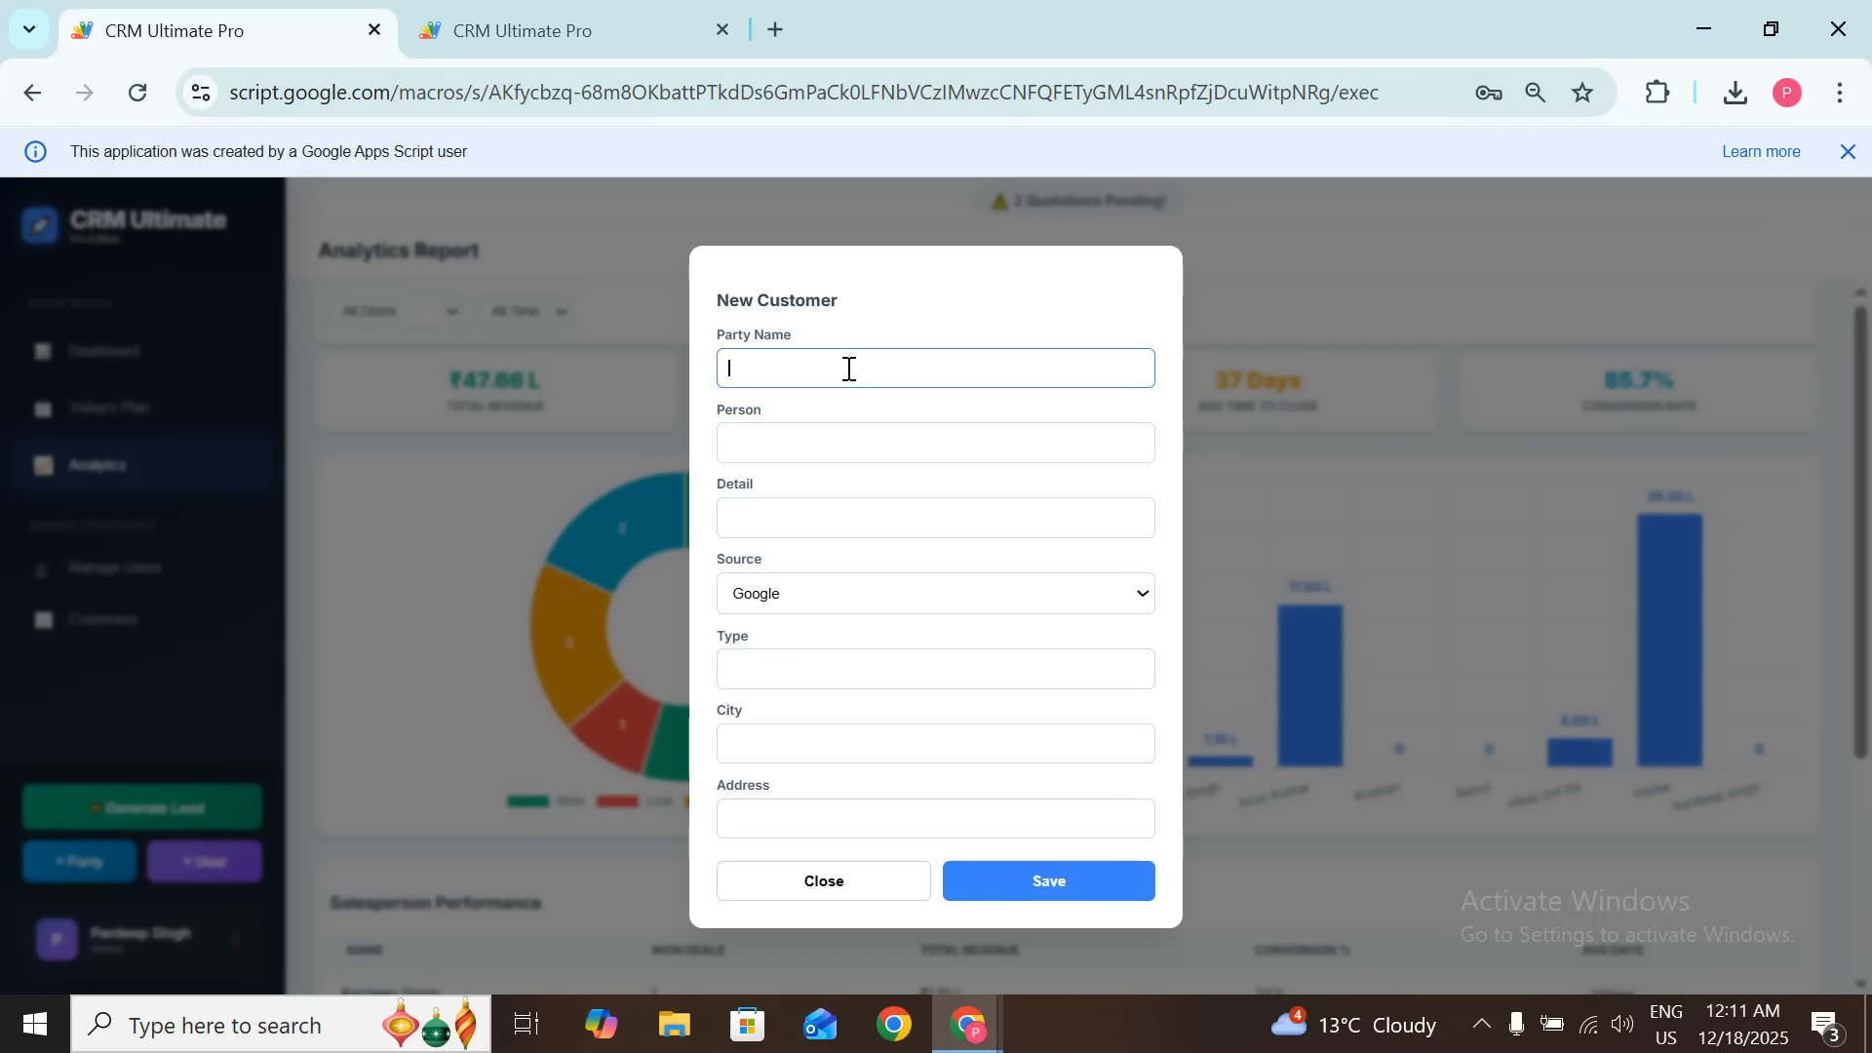
type("va")
type("ih")
type("=")
type("hav")
type(" pvt ltd")
Step: Enter the contact person's name and mobile number, then bring up the Source choices
left_click(828, 431)
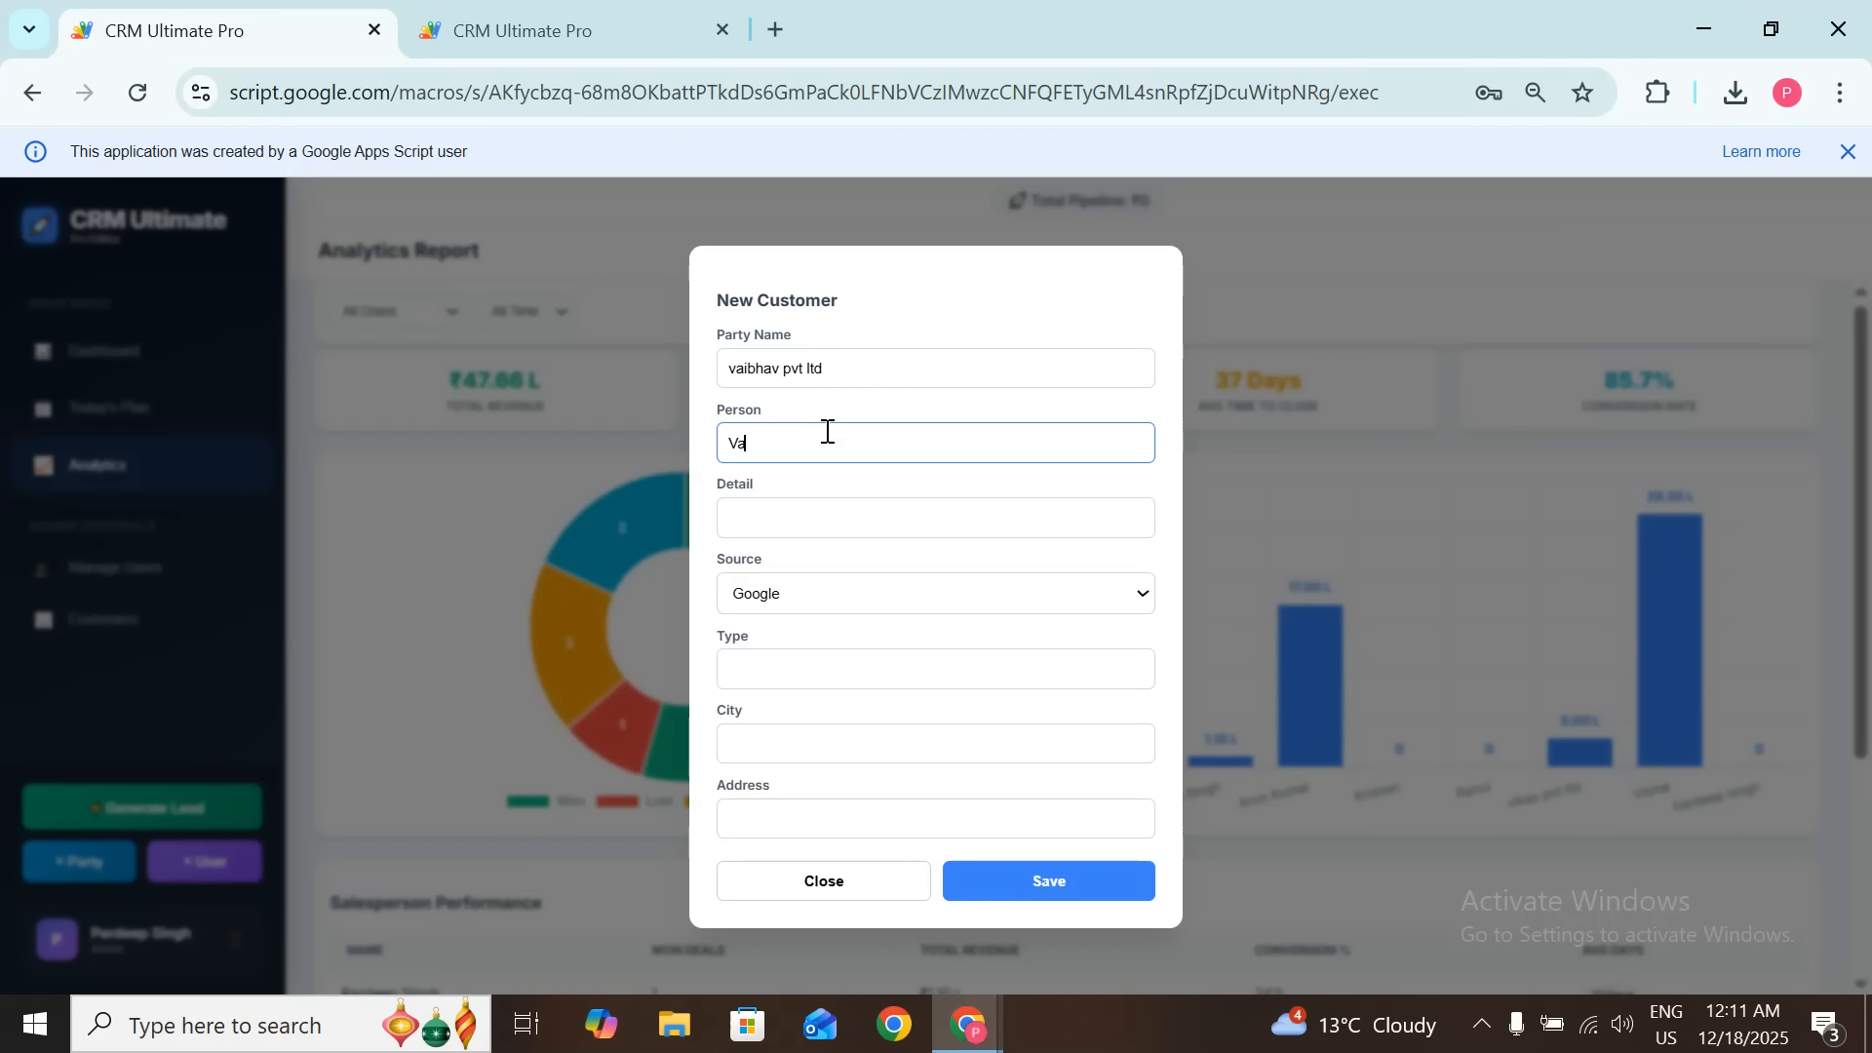
type("Vaibhav")
key("Tab")
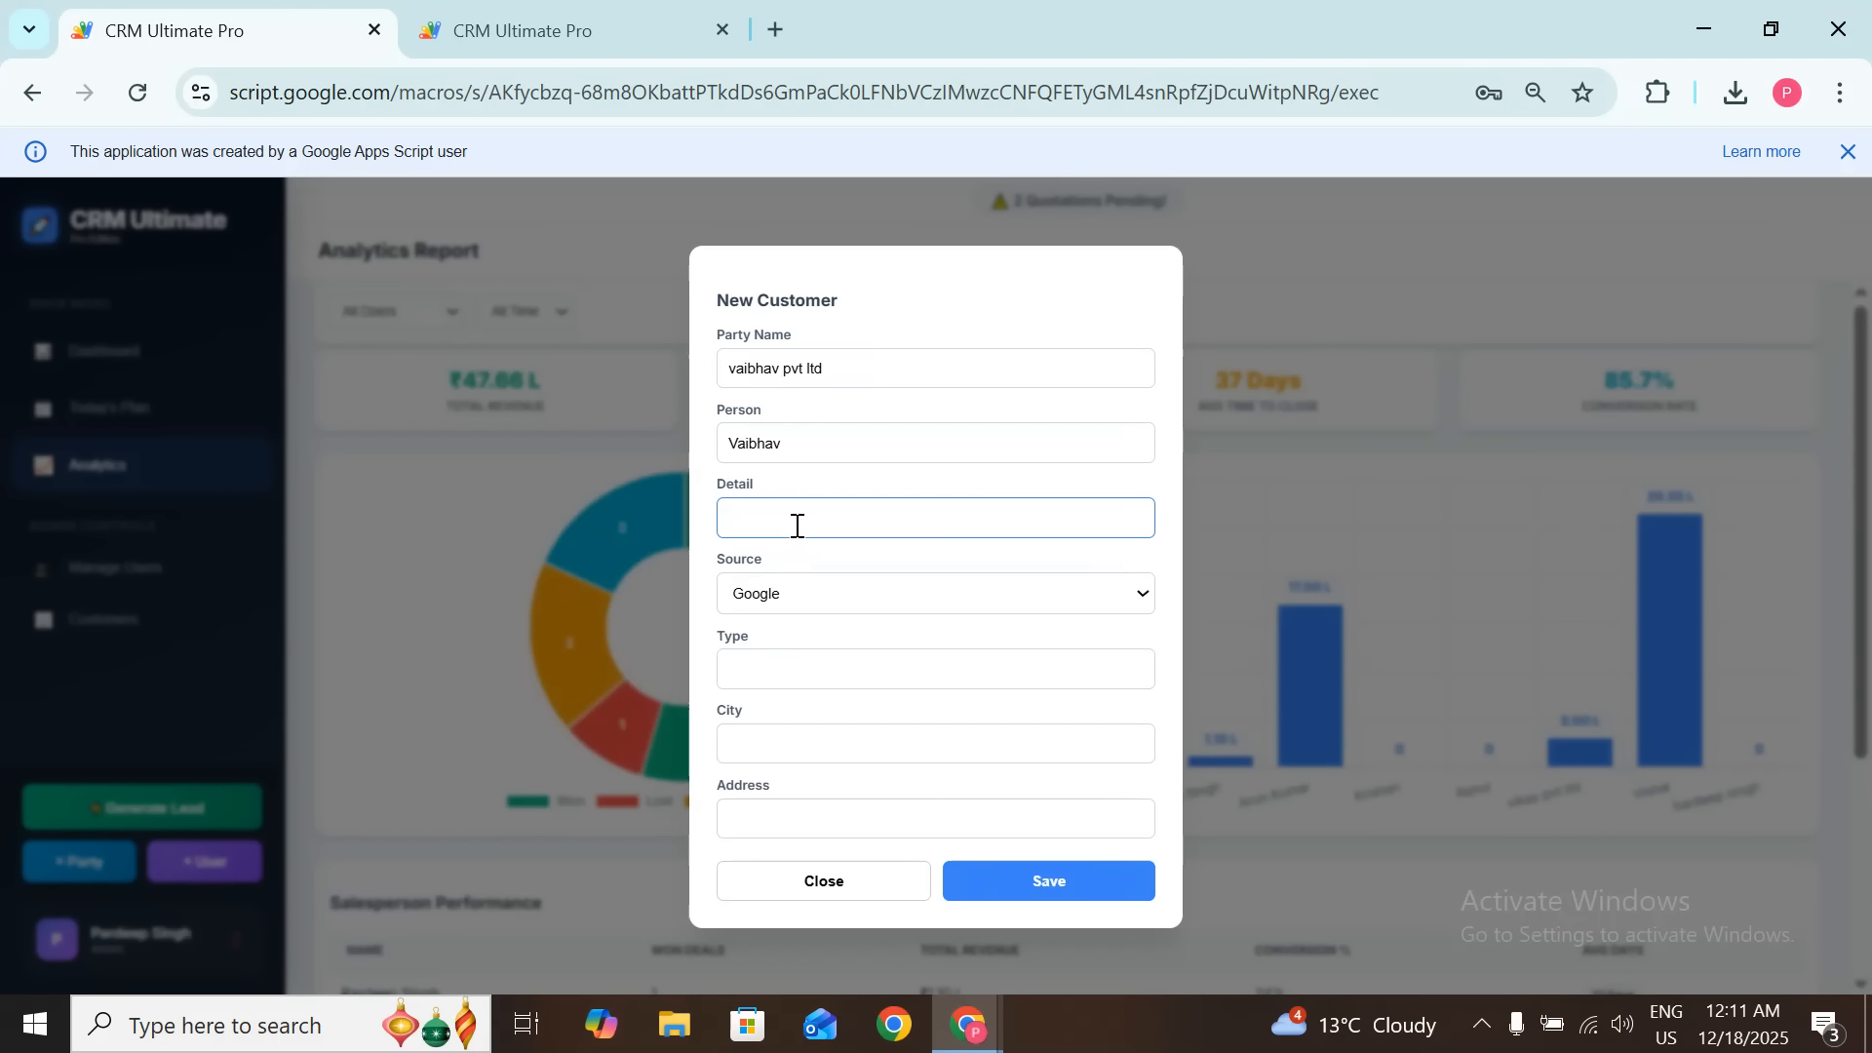
type("0123456789")
left_click(812, 605)
Step: Keep Source as Google, set Type to New Enq and City to Ambala, and fill in the address
left_click(810, 606)
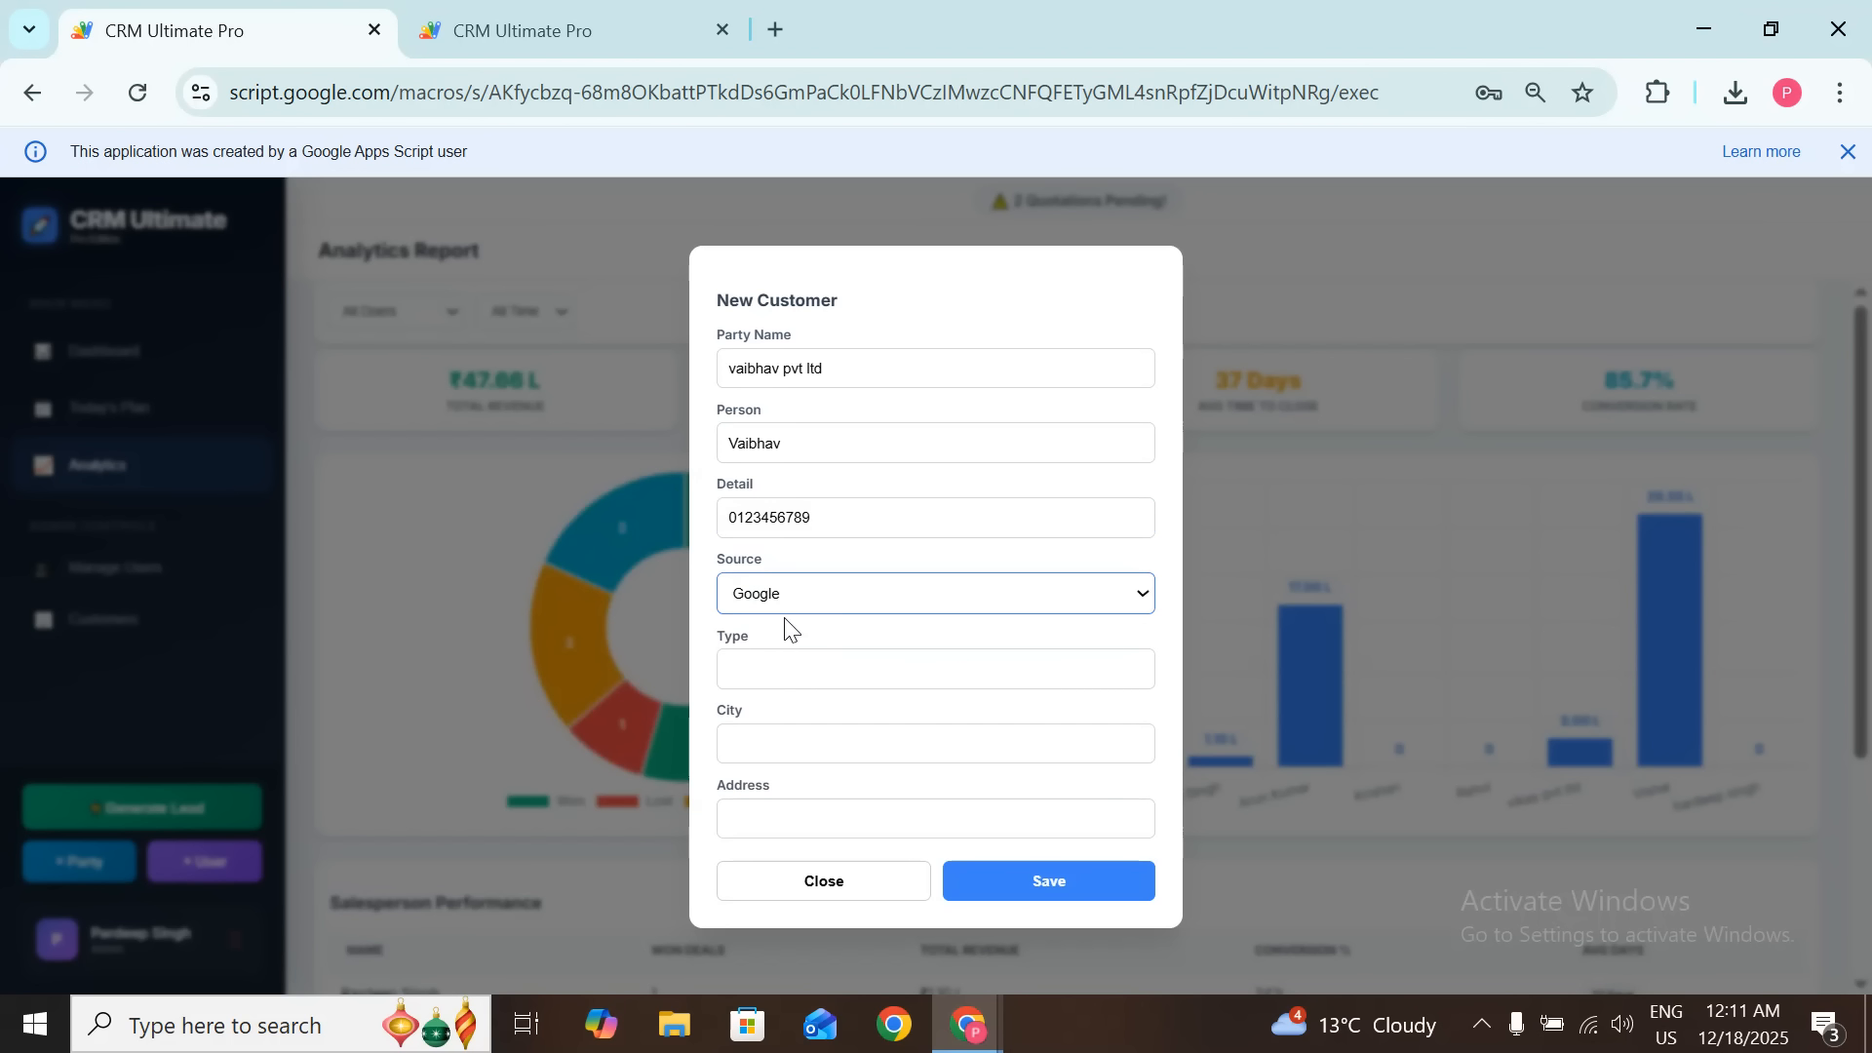
left_click(791, 681)
type("New Enq")
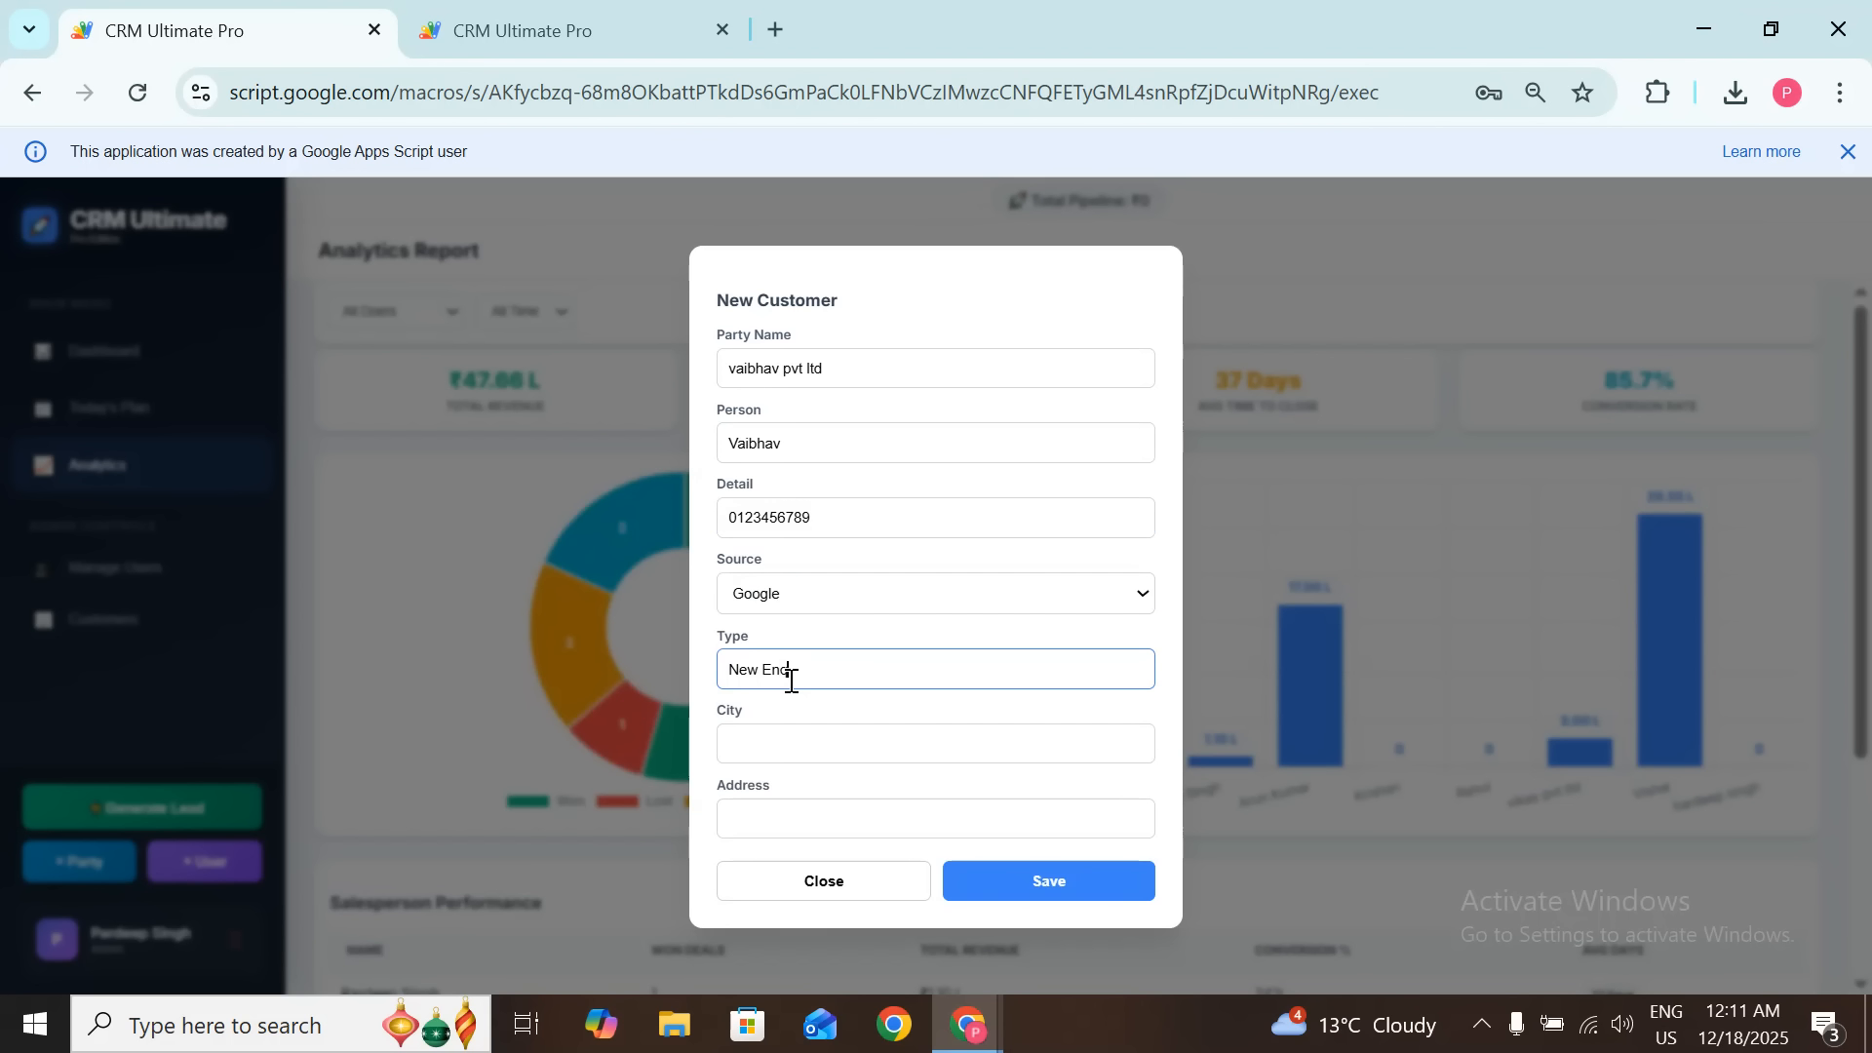
left_click(802, 744)
type("Ambala")
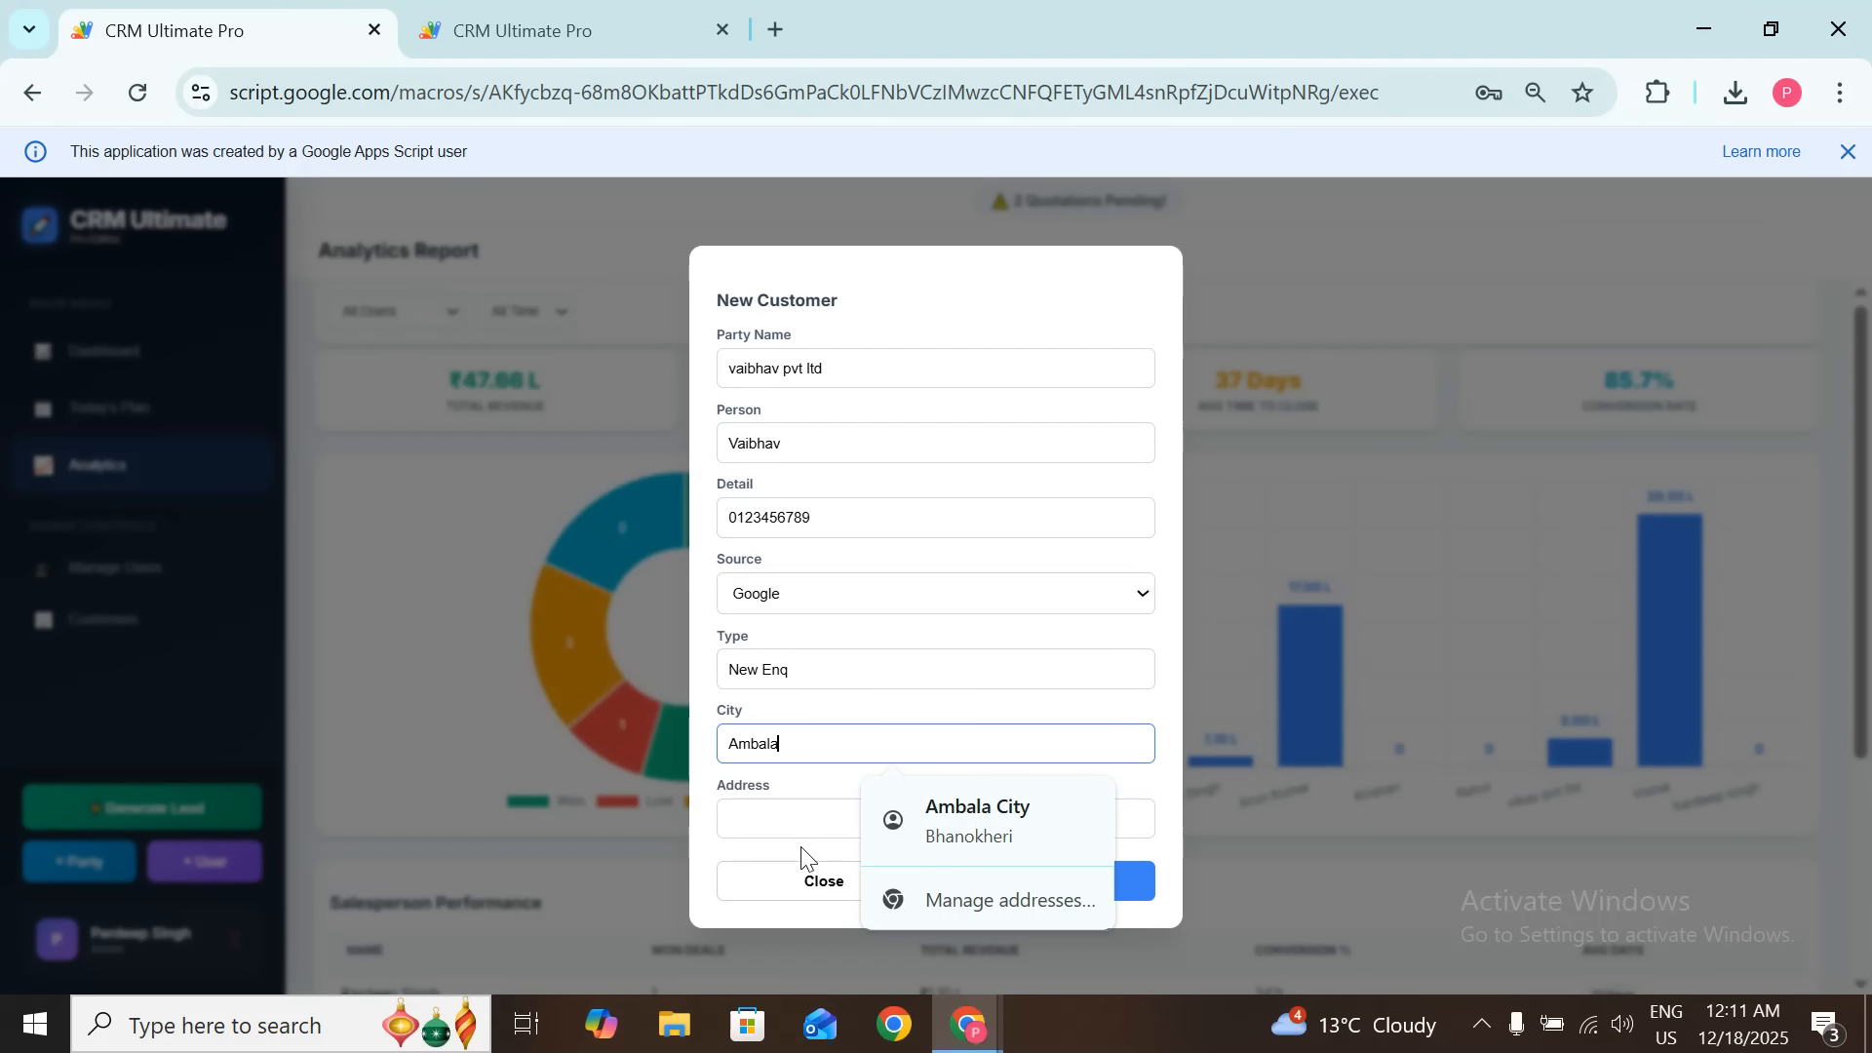
left_click(813, 810)
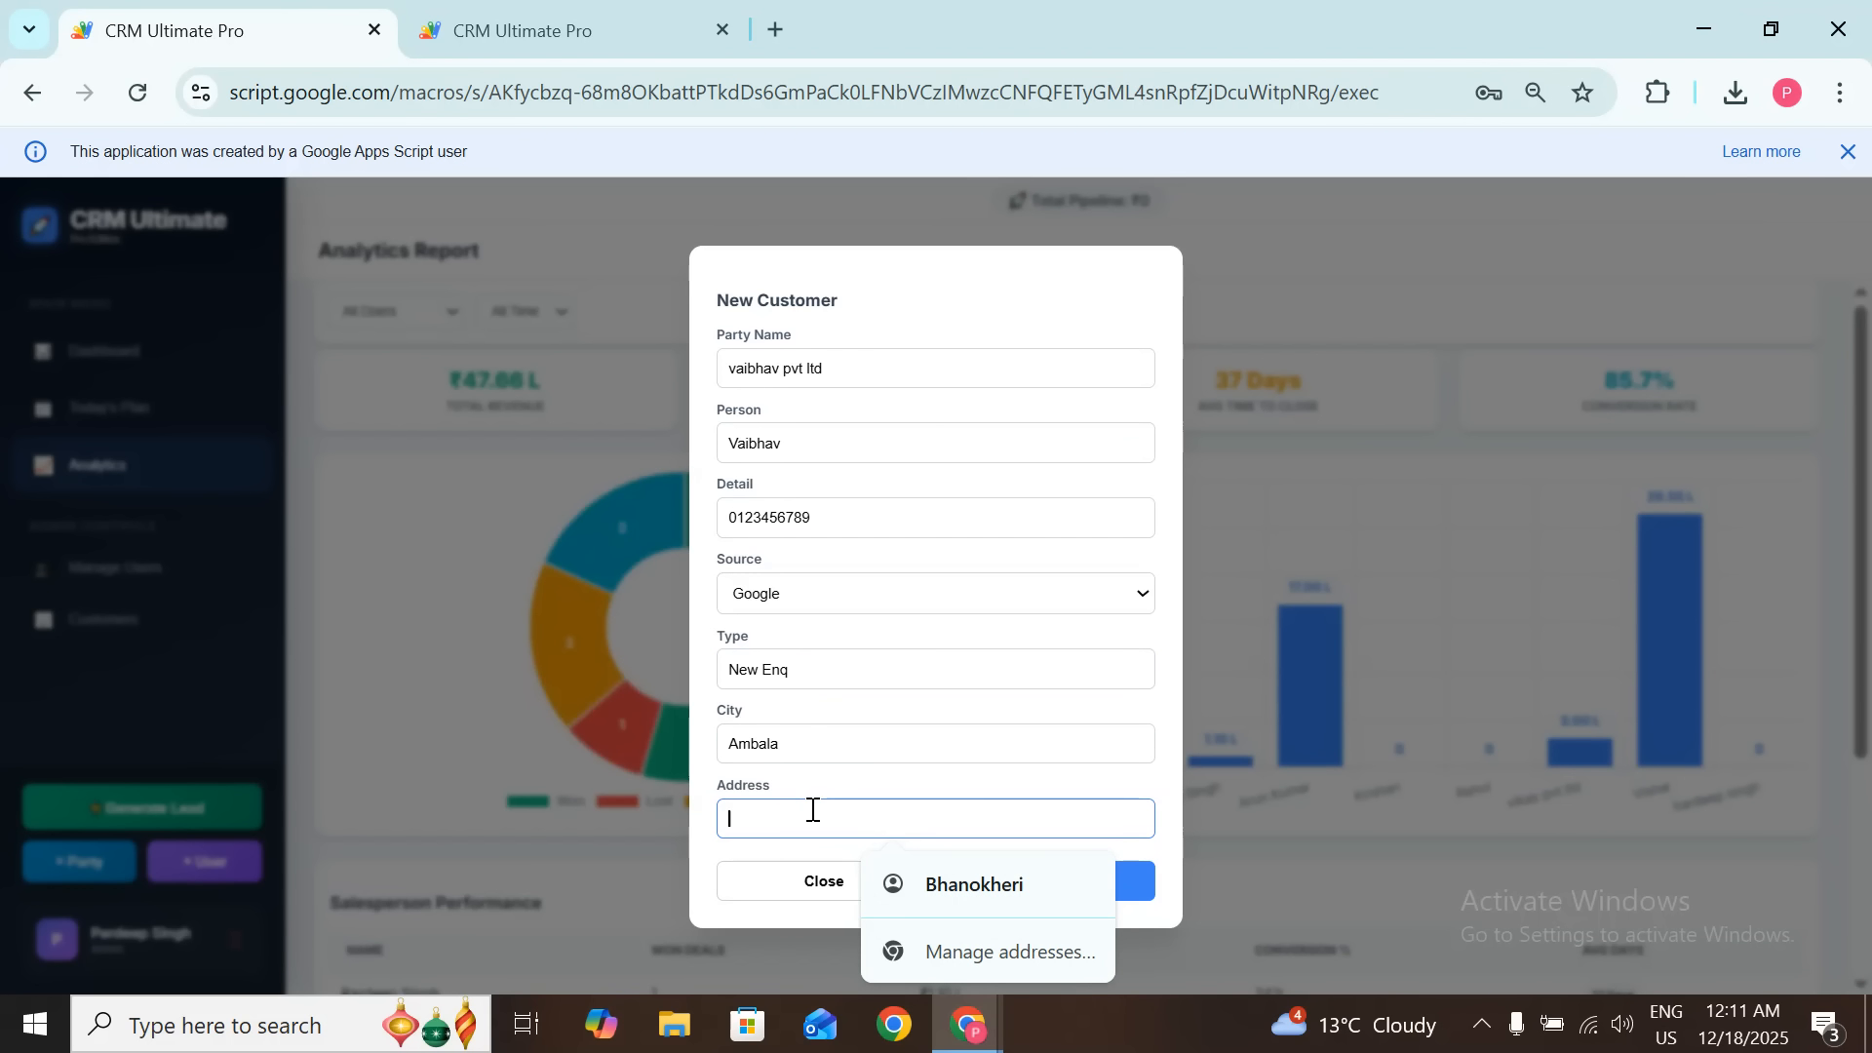
type("Amb")
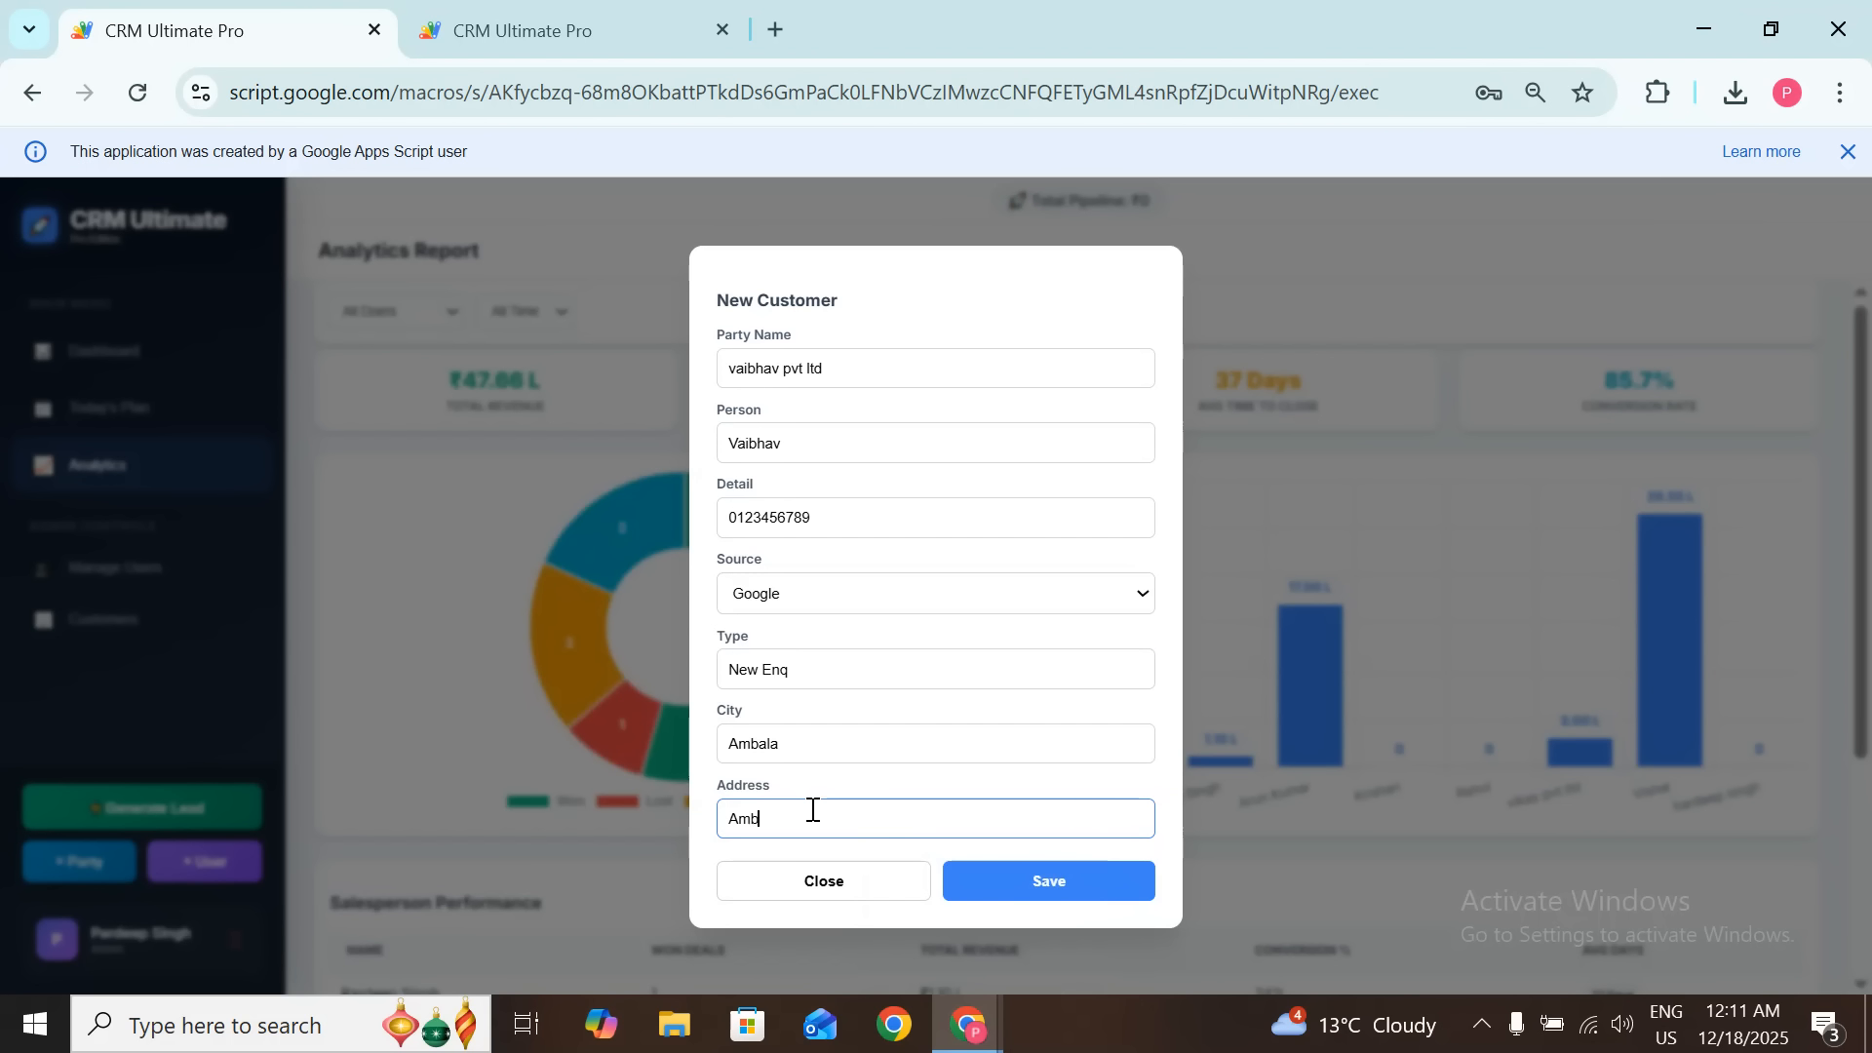
type("ala haryana")
Step: Replace the mobile number with a new one, try saving, and dismiss the resulting alert
double_click(850, 524)
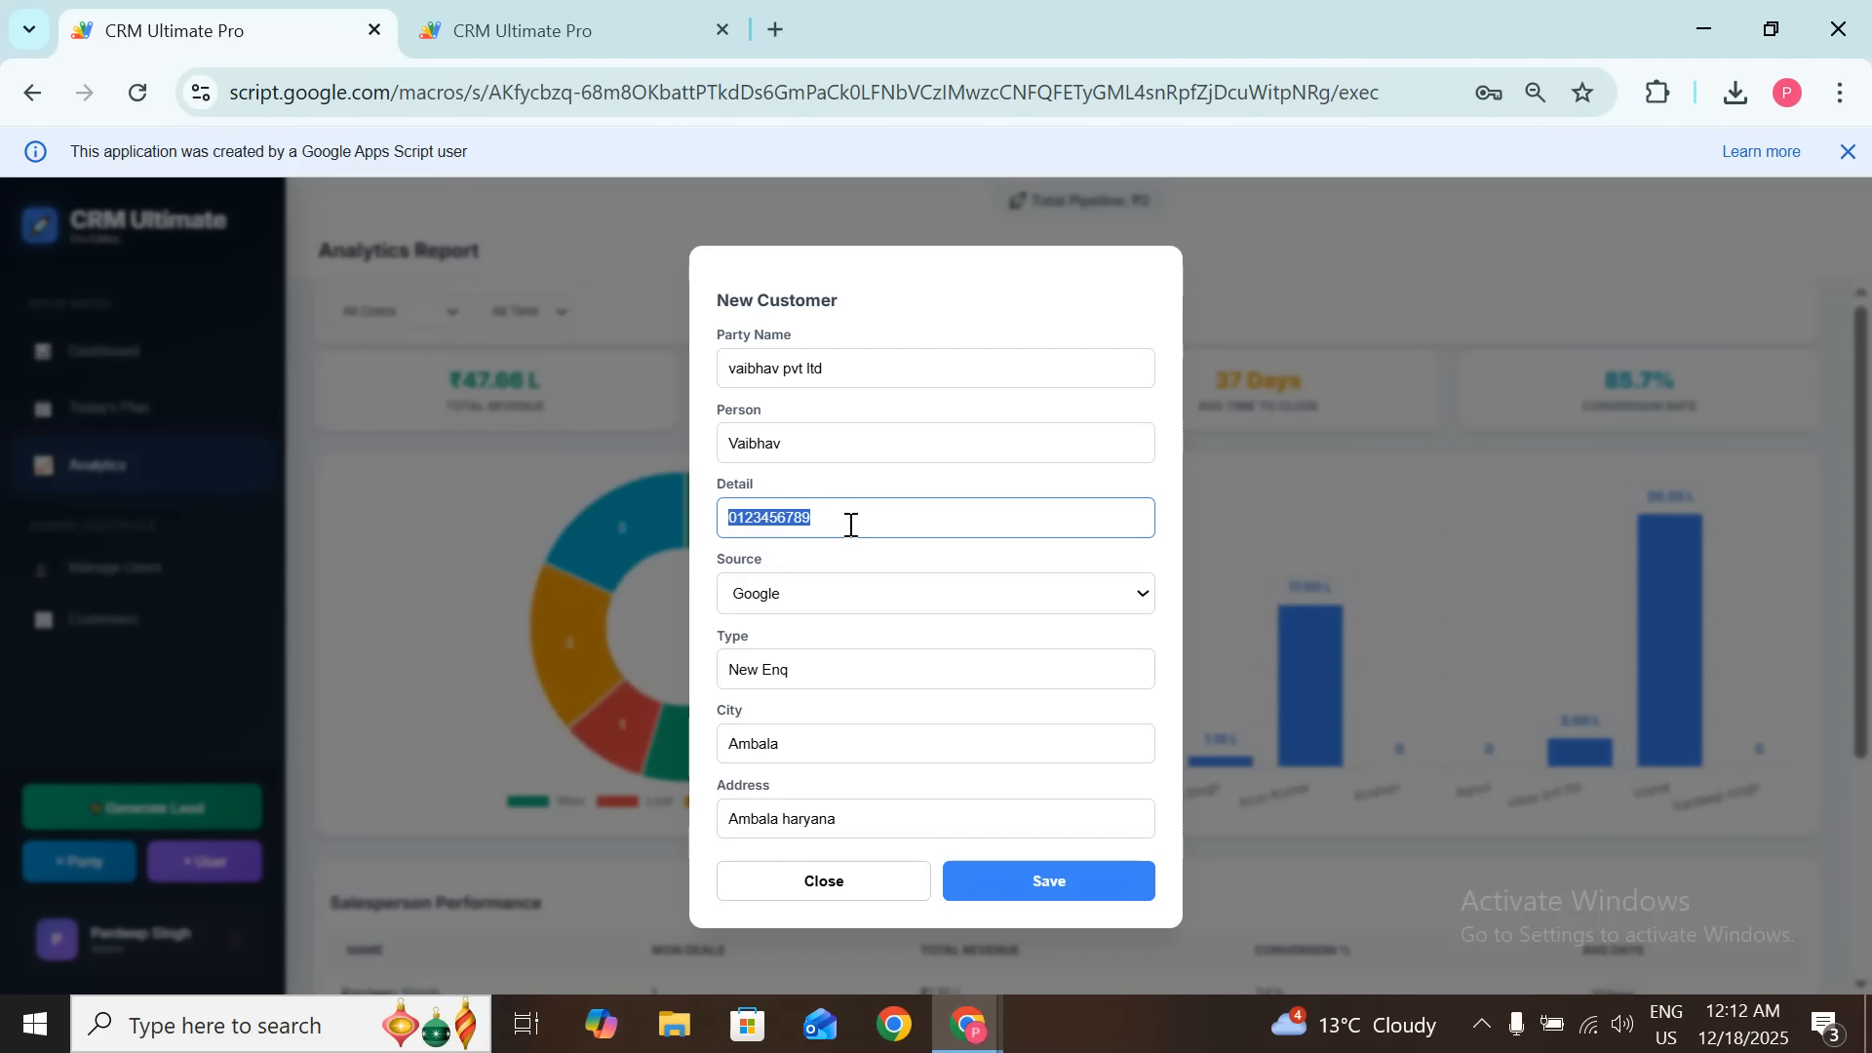
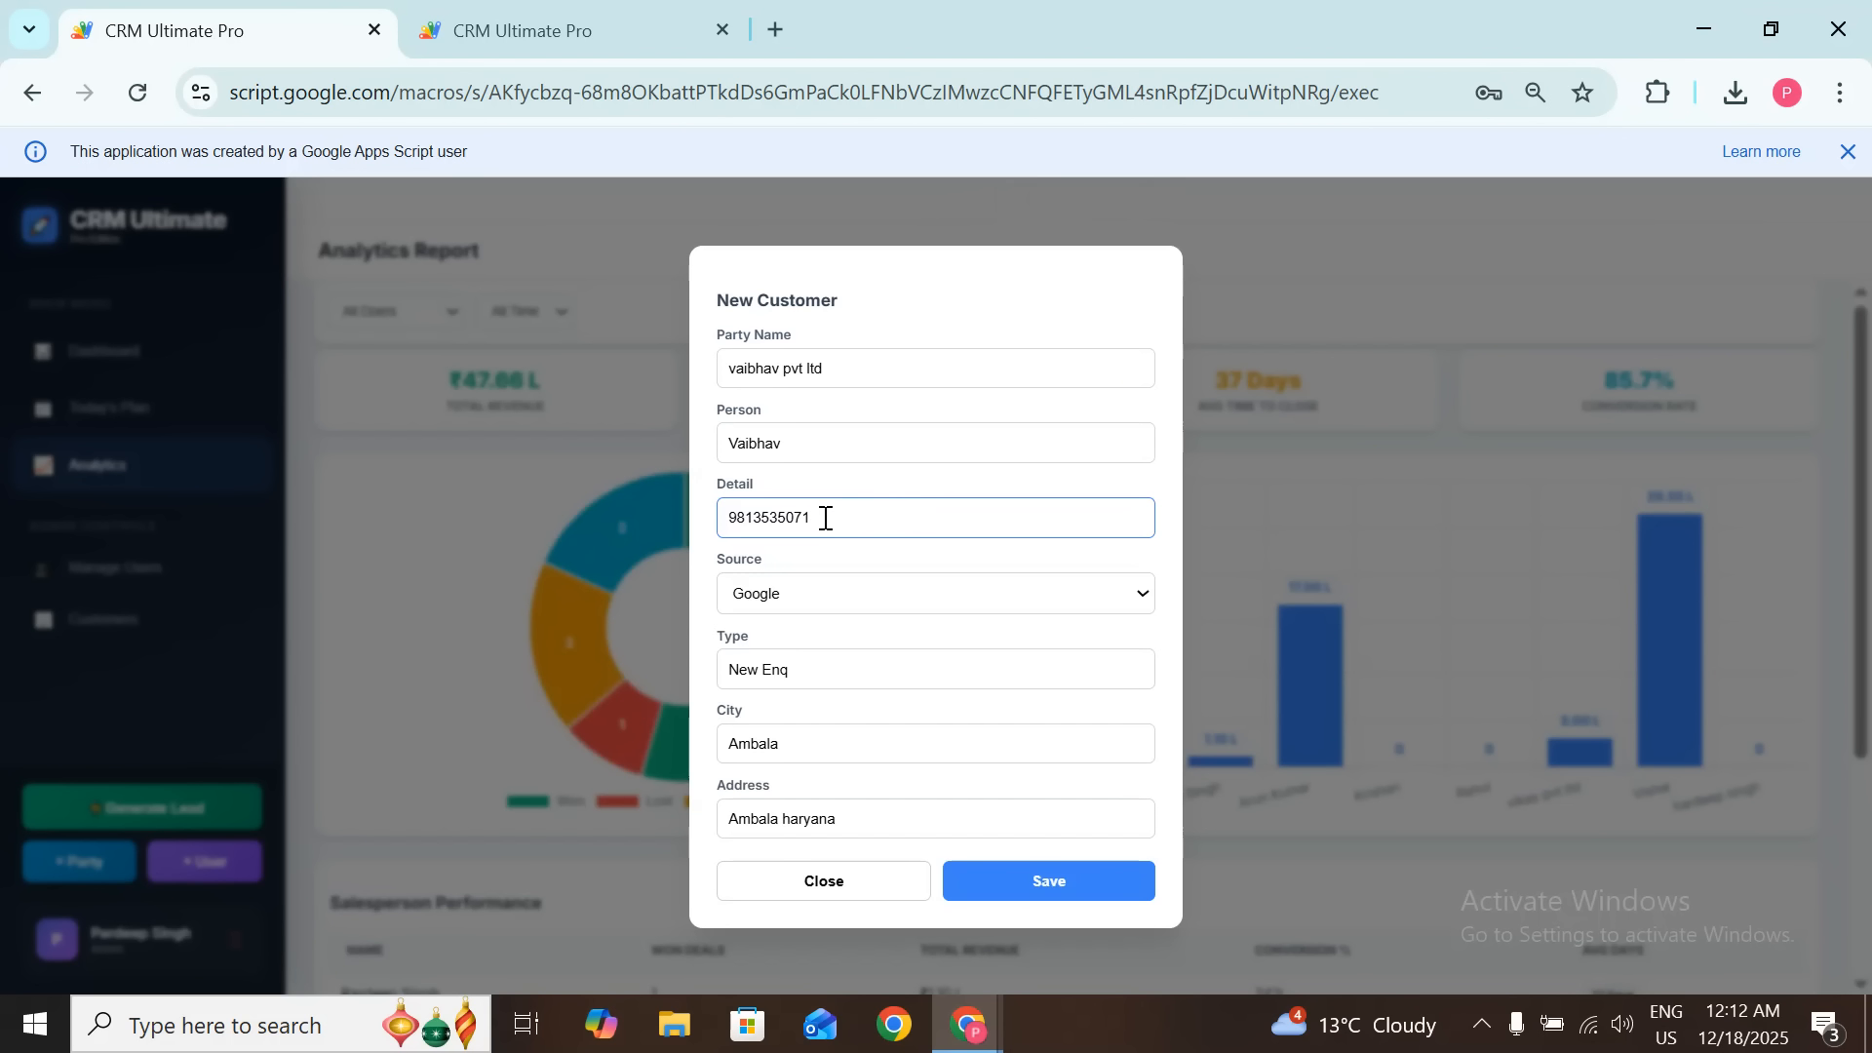
double_click(754, 509)
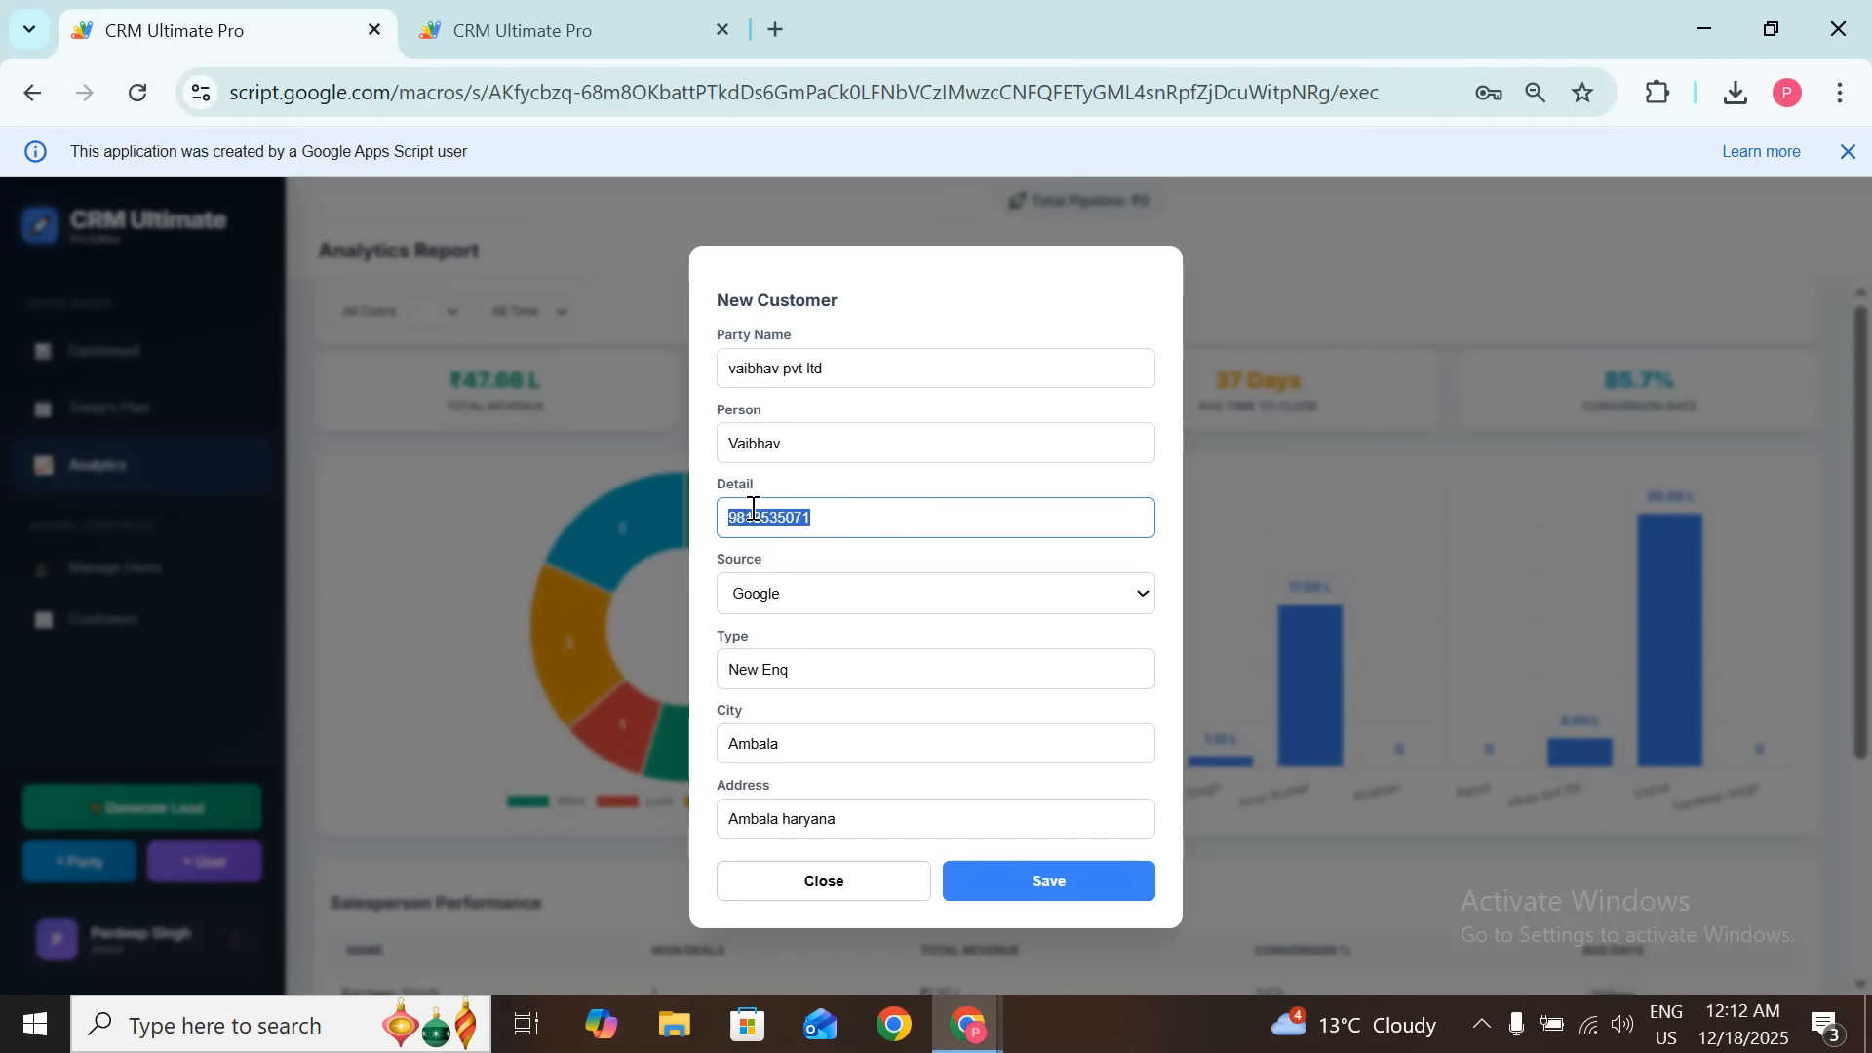
left_click(894, 531)
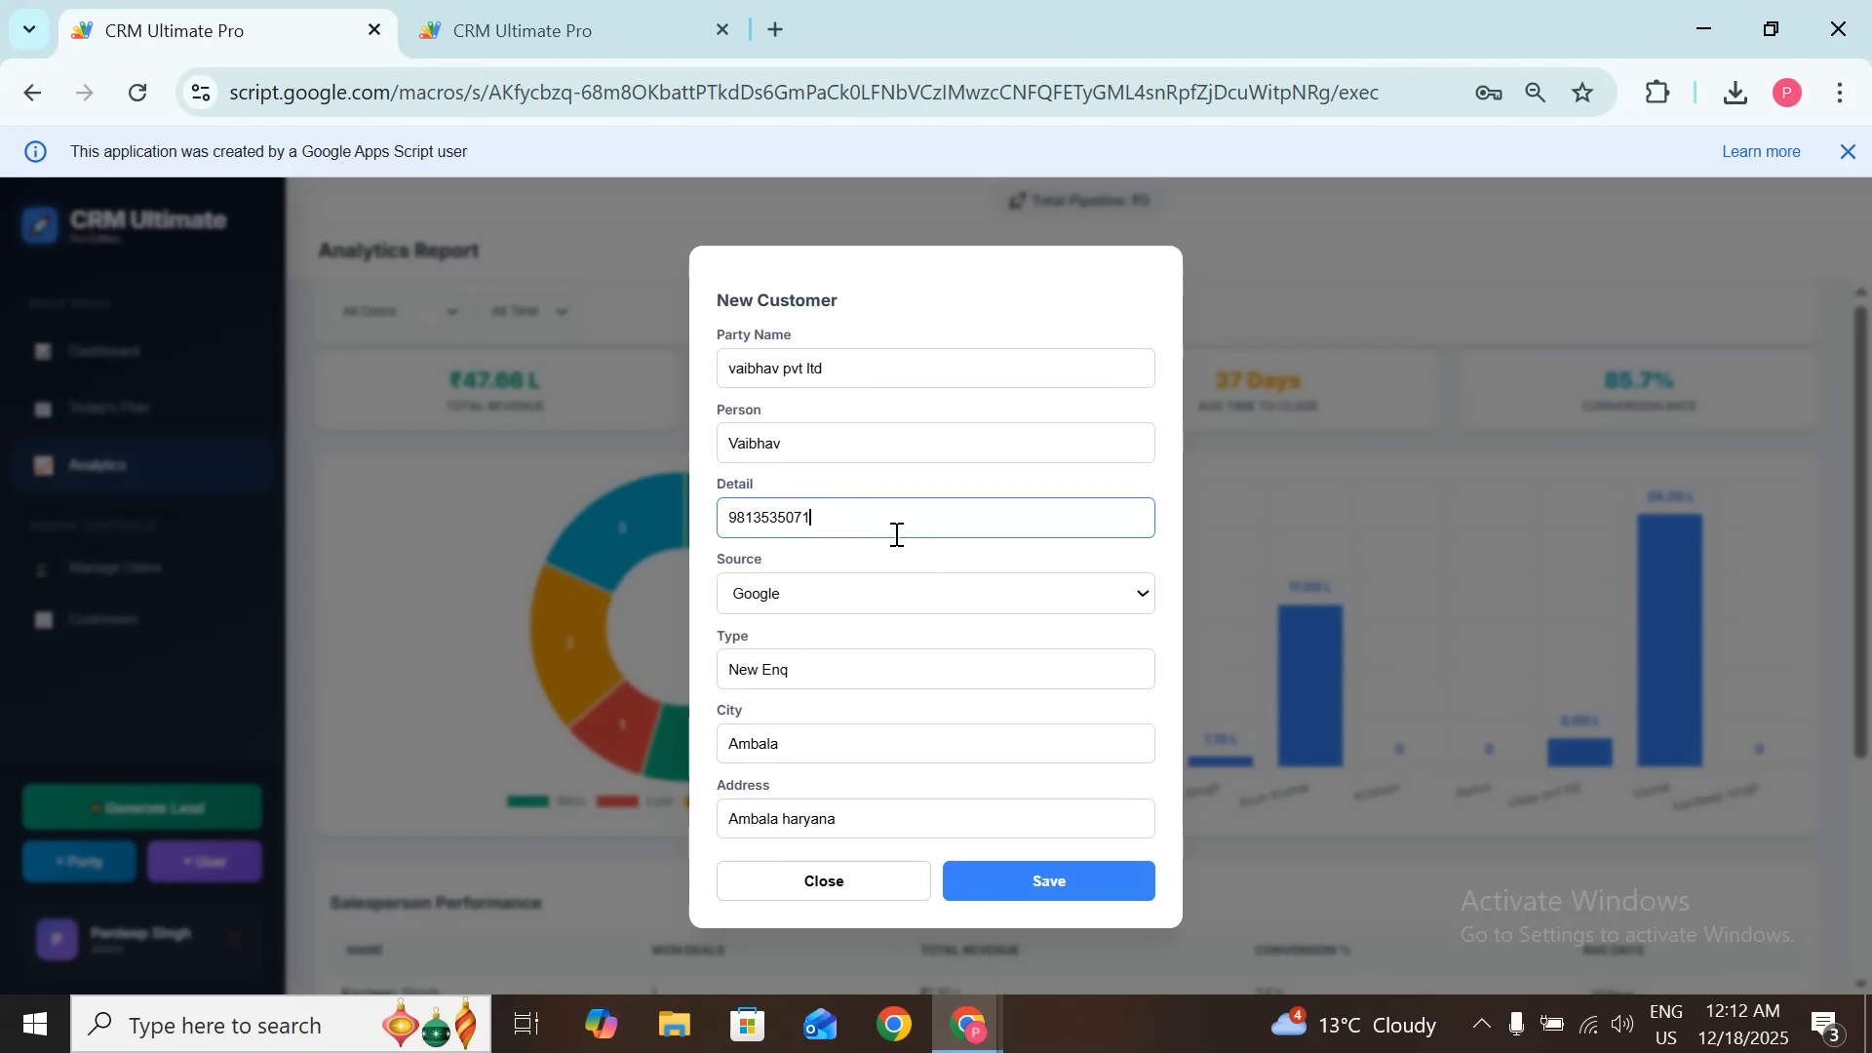
left_click(1045, 881)
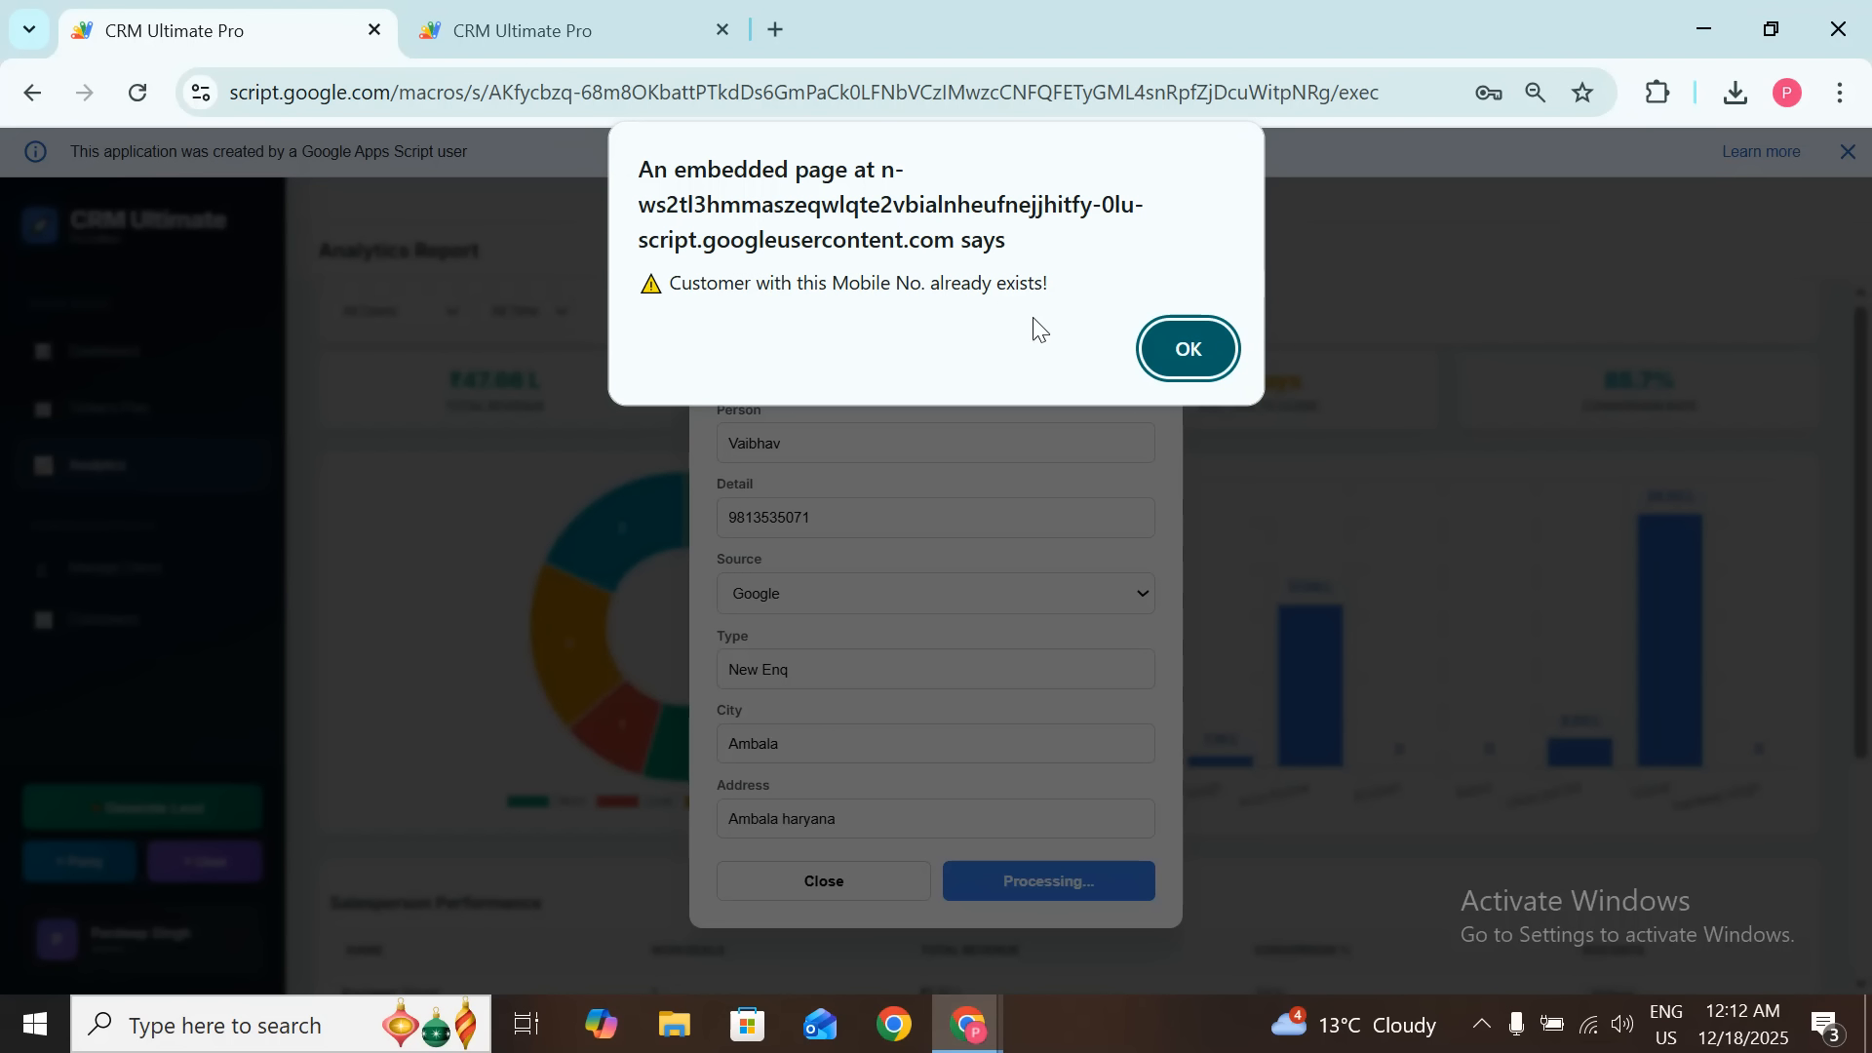
left_click(1182, 349)
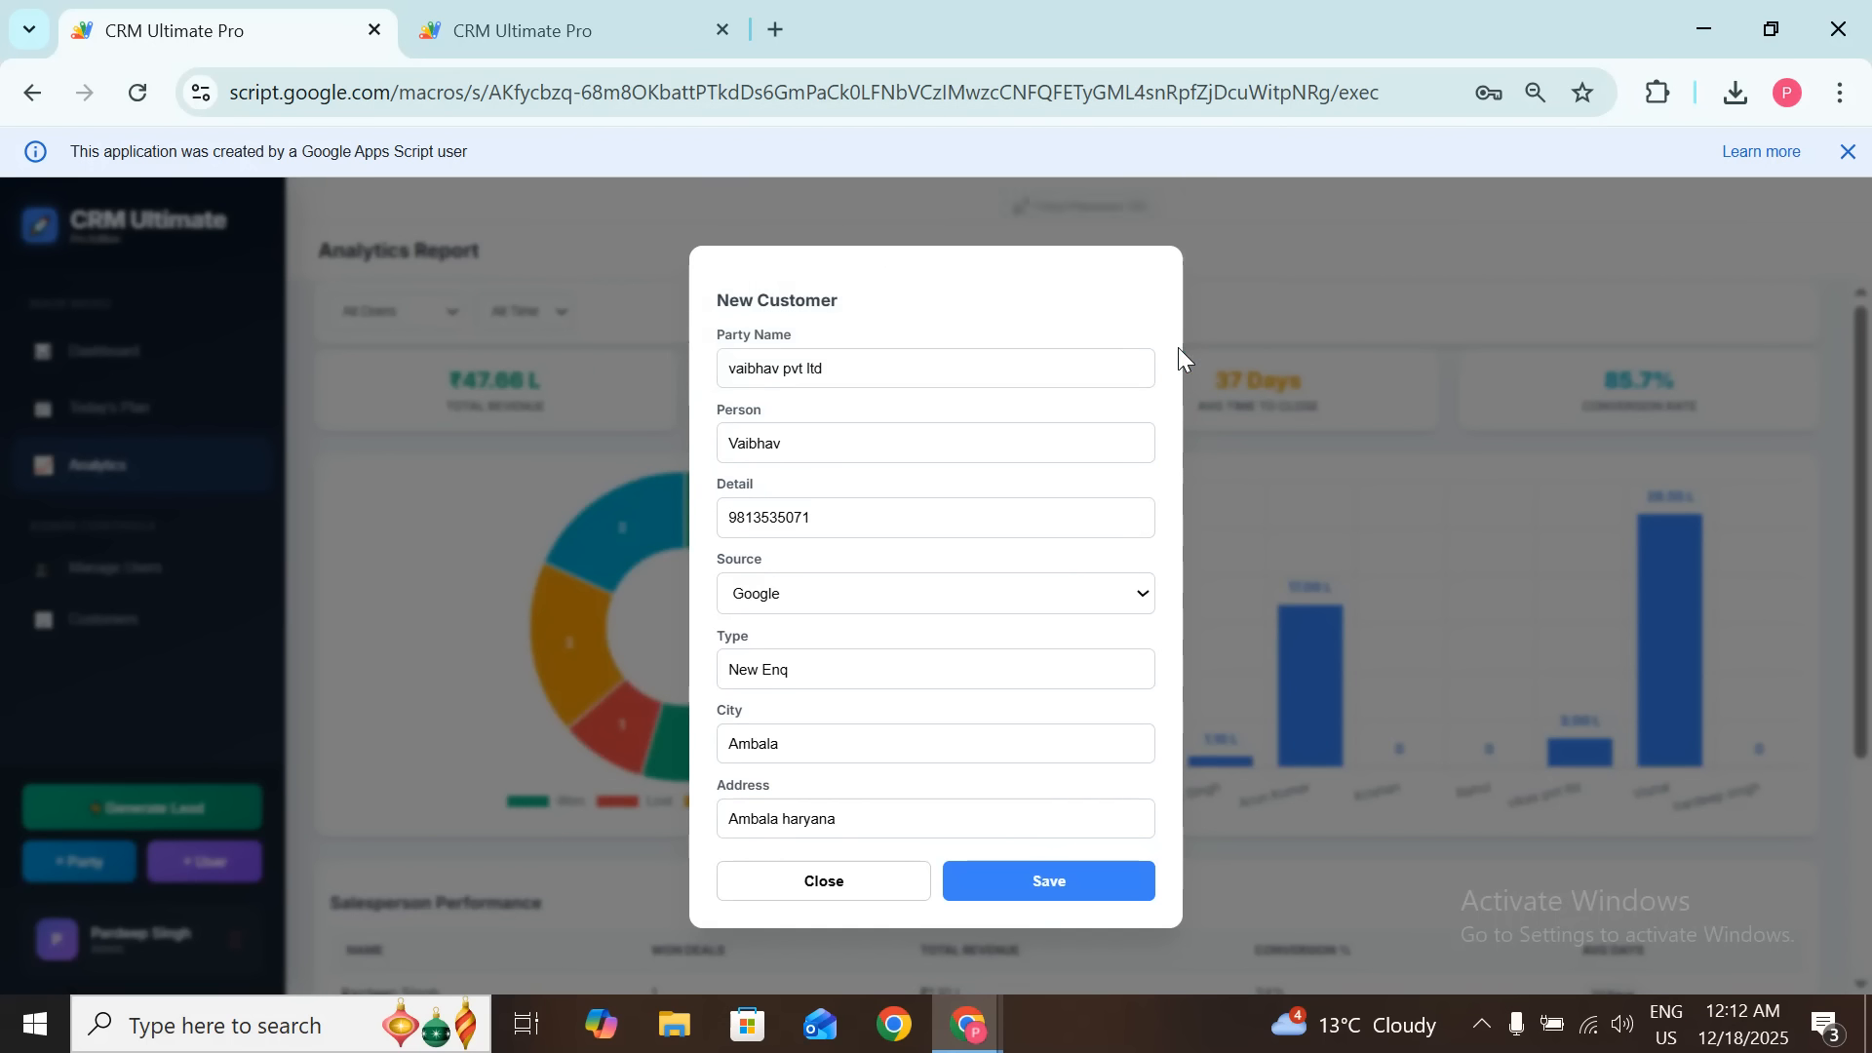
Step: Change the contact number's last two digits to 00, save, and acknowledge 'Customer Added!'
left_click(954, 509)
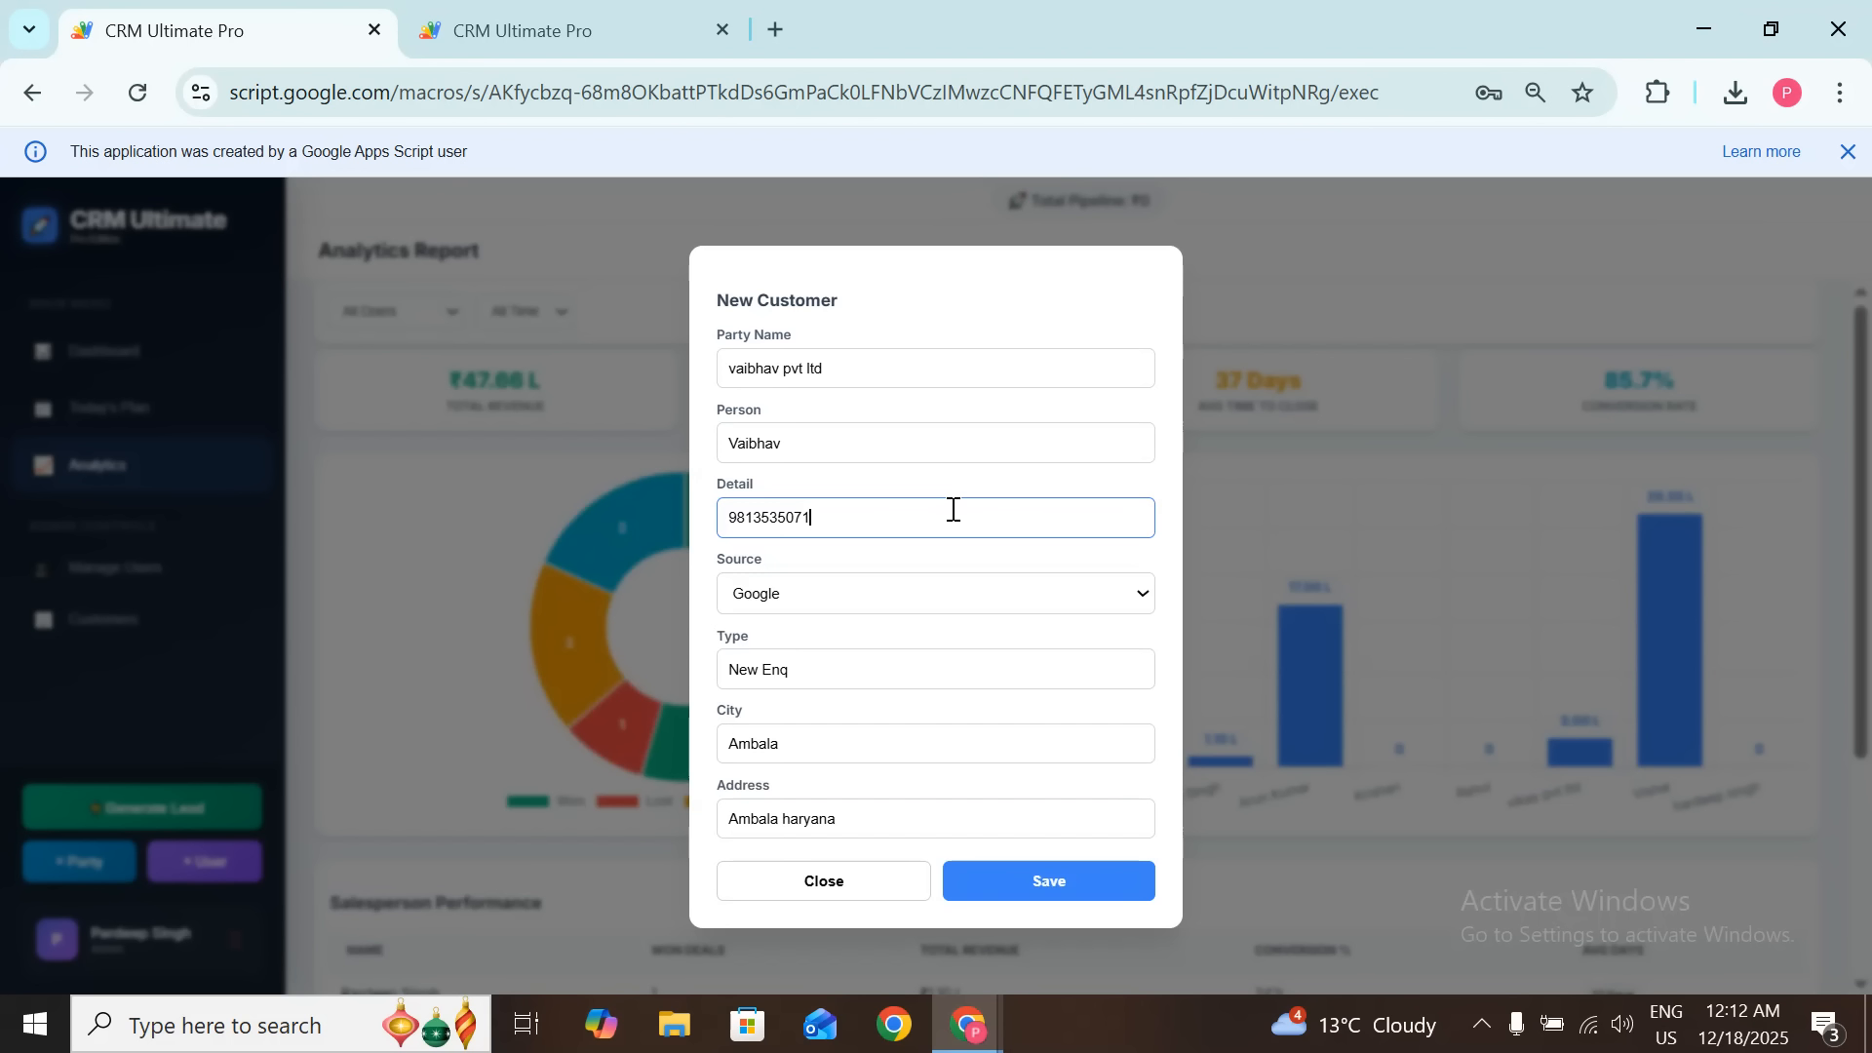
key("BackSpace")
key("BackSpace")
type("00")
left_click(1060, 885)
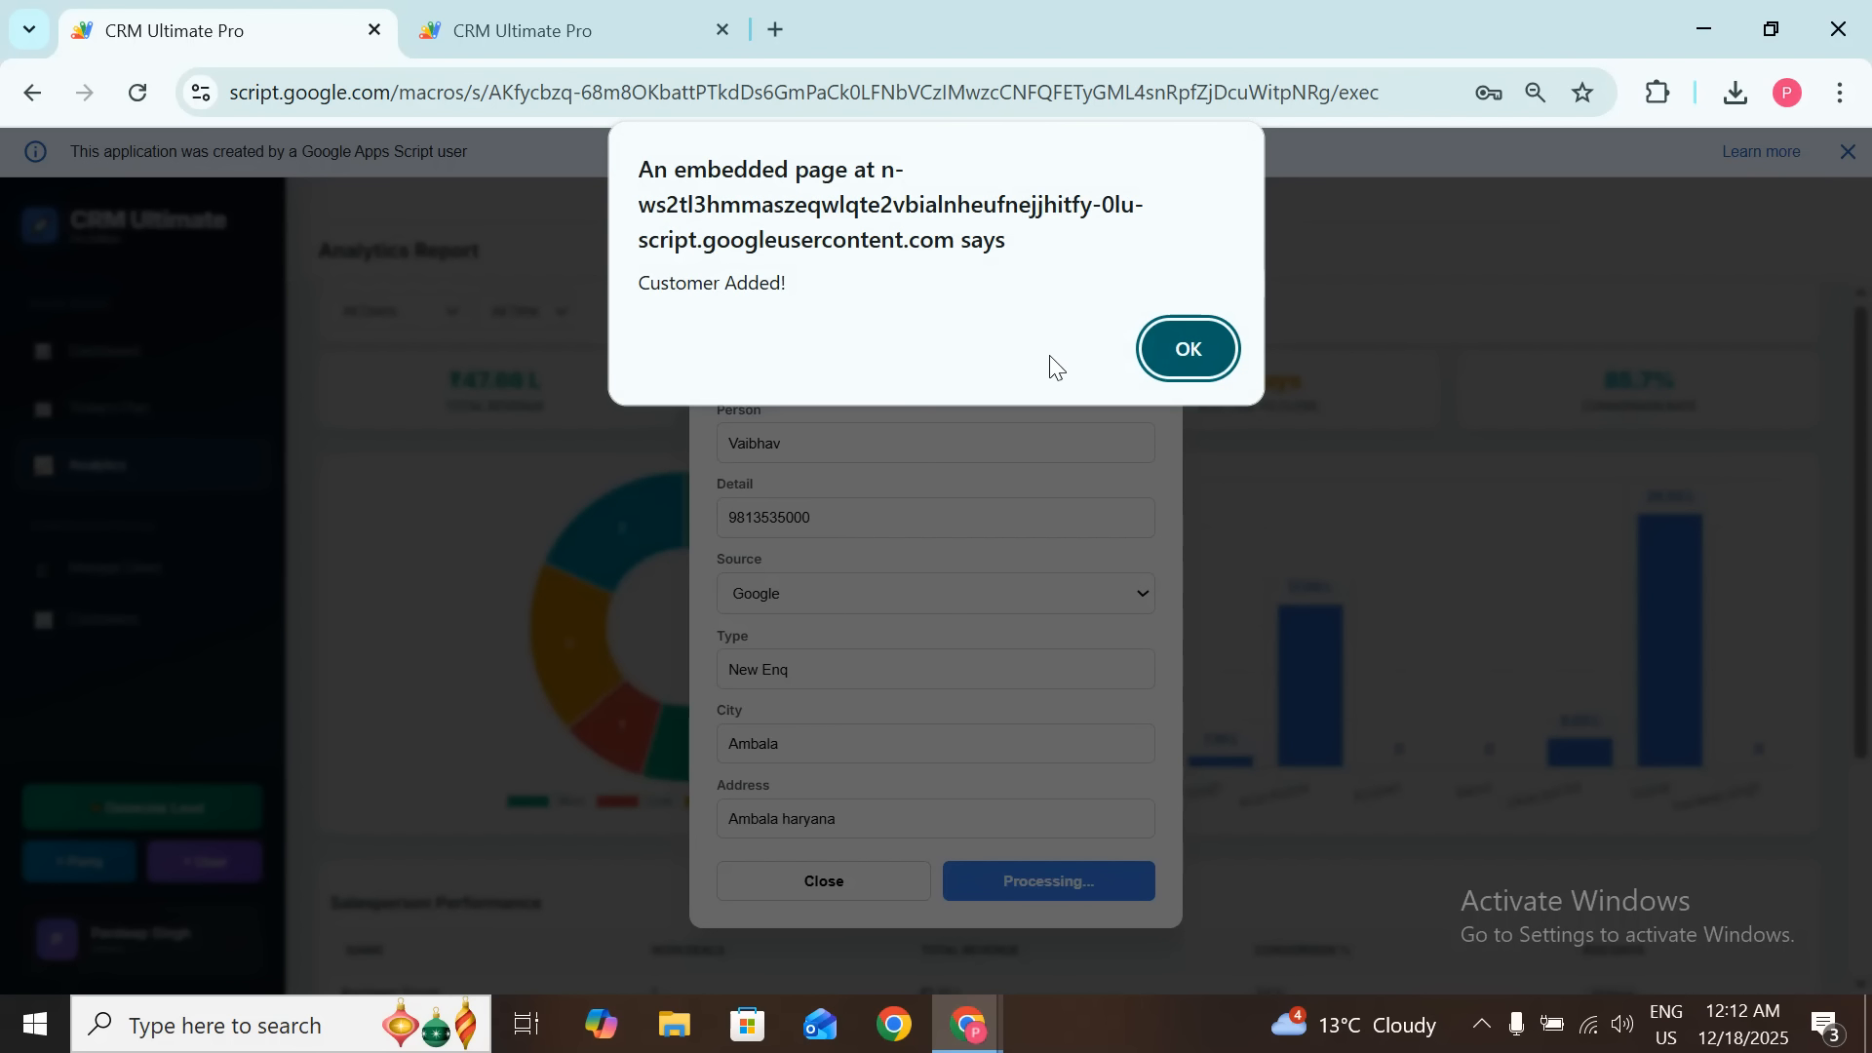
left_click(1180, 350)
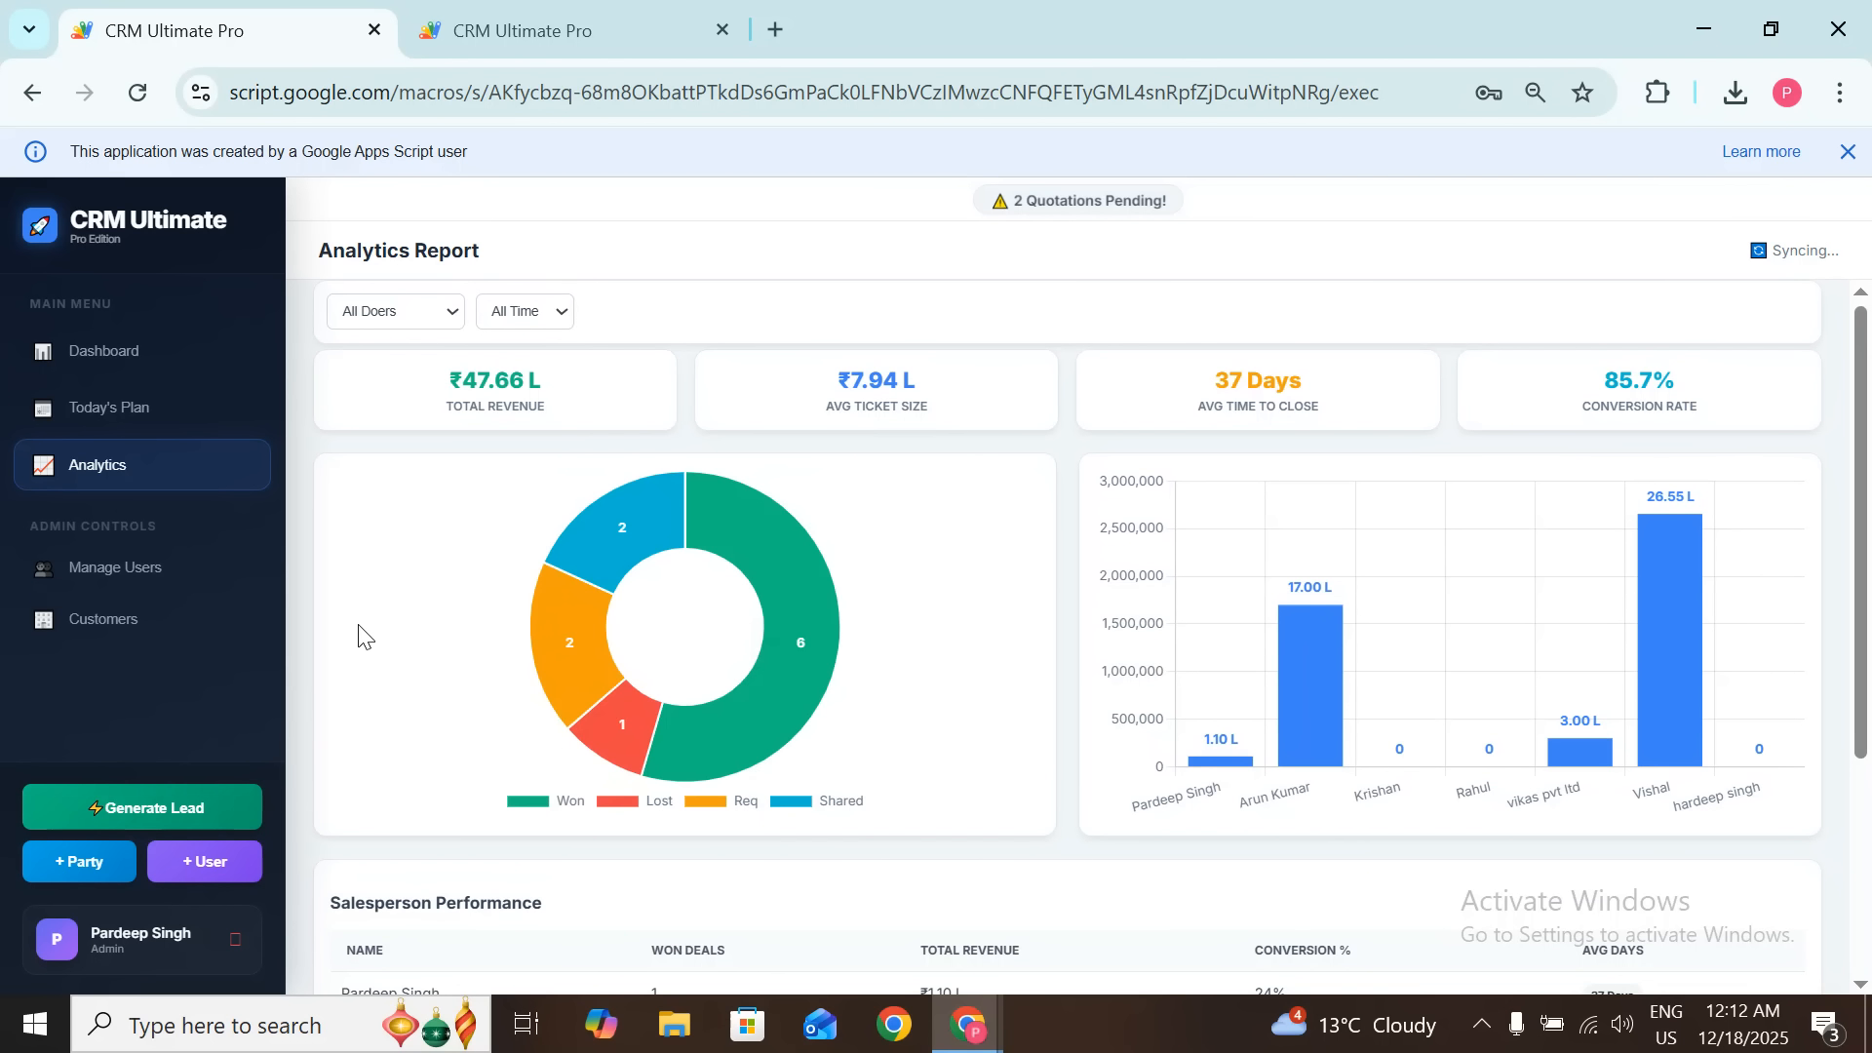
Step: Start a new user with the user's name and e-mail, keeping the role as User
left_click(201, 862)
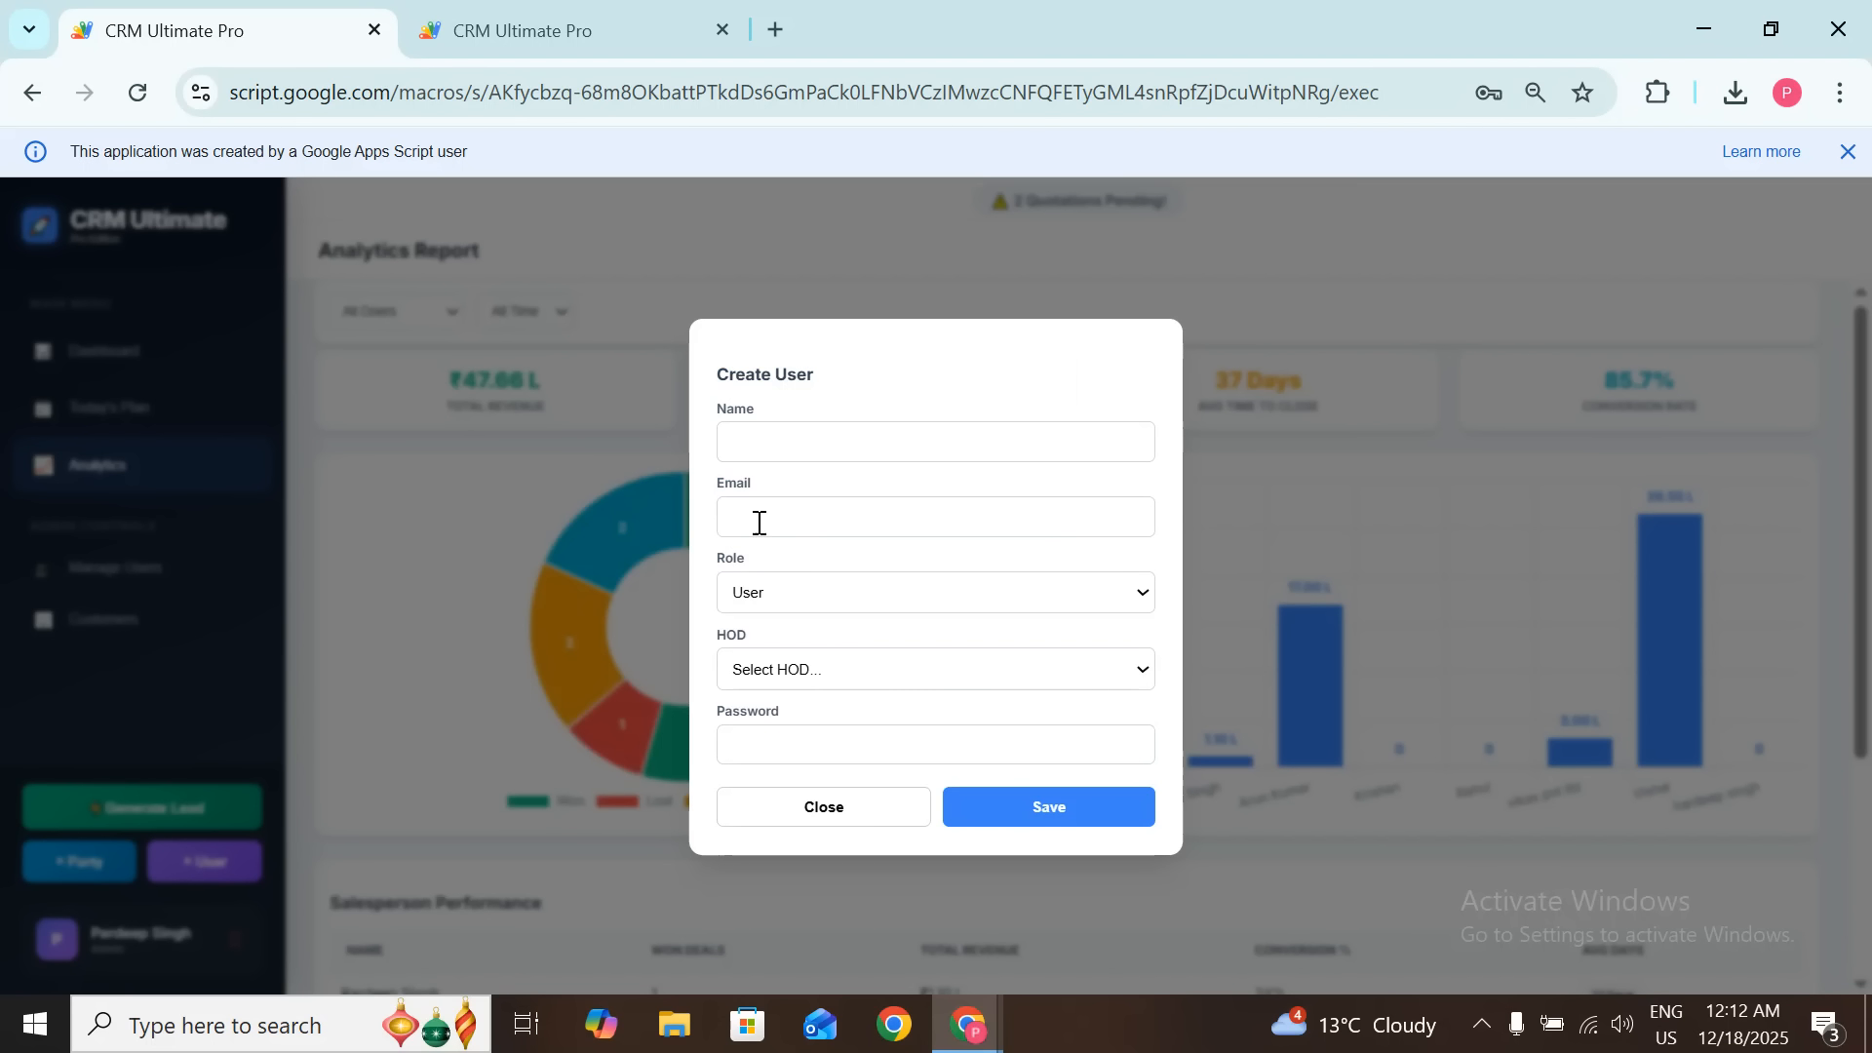
left_click(876, 429)
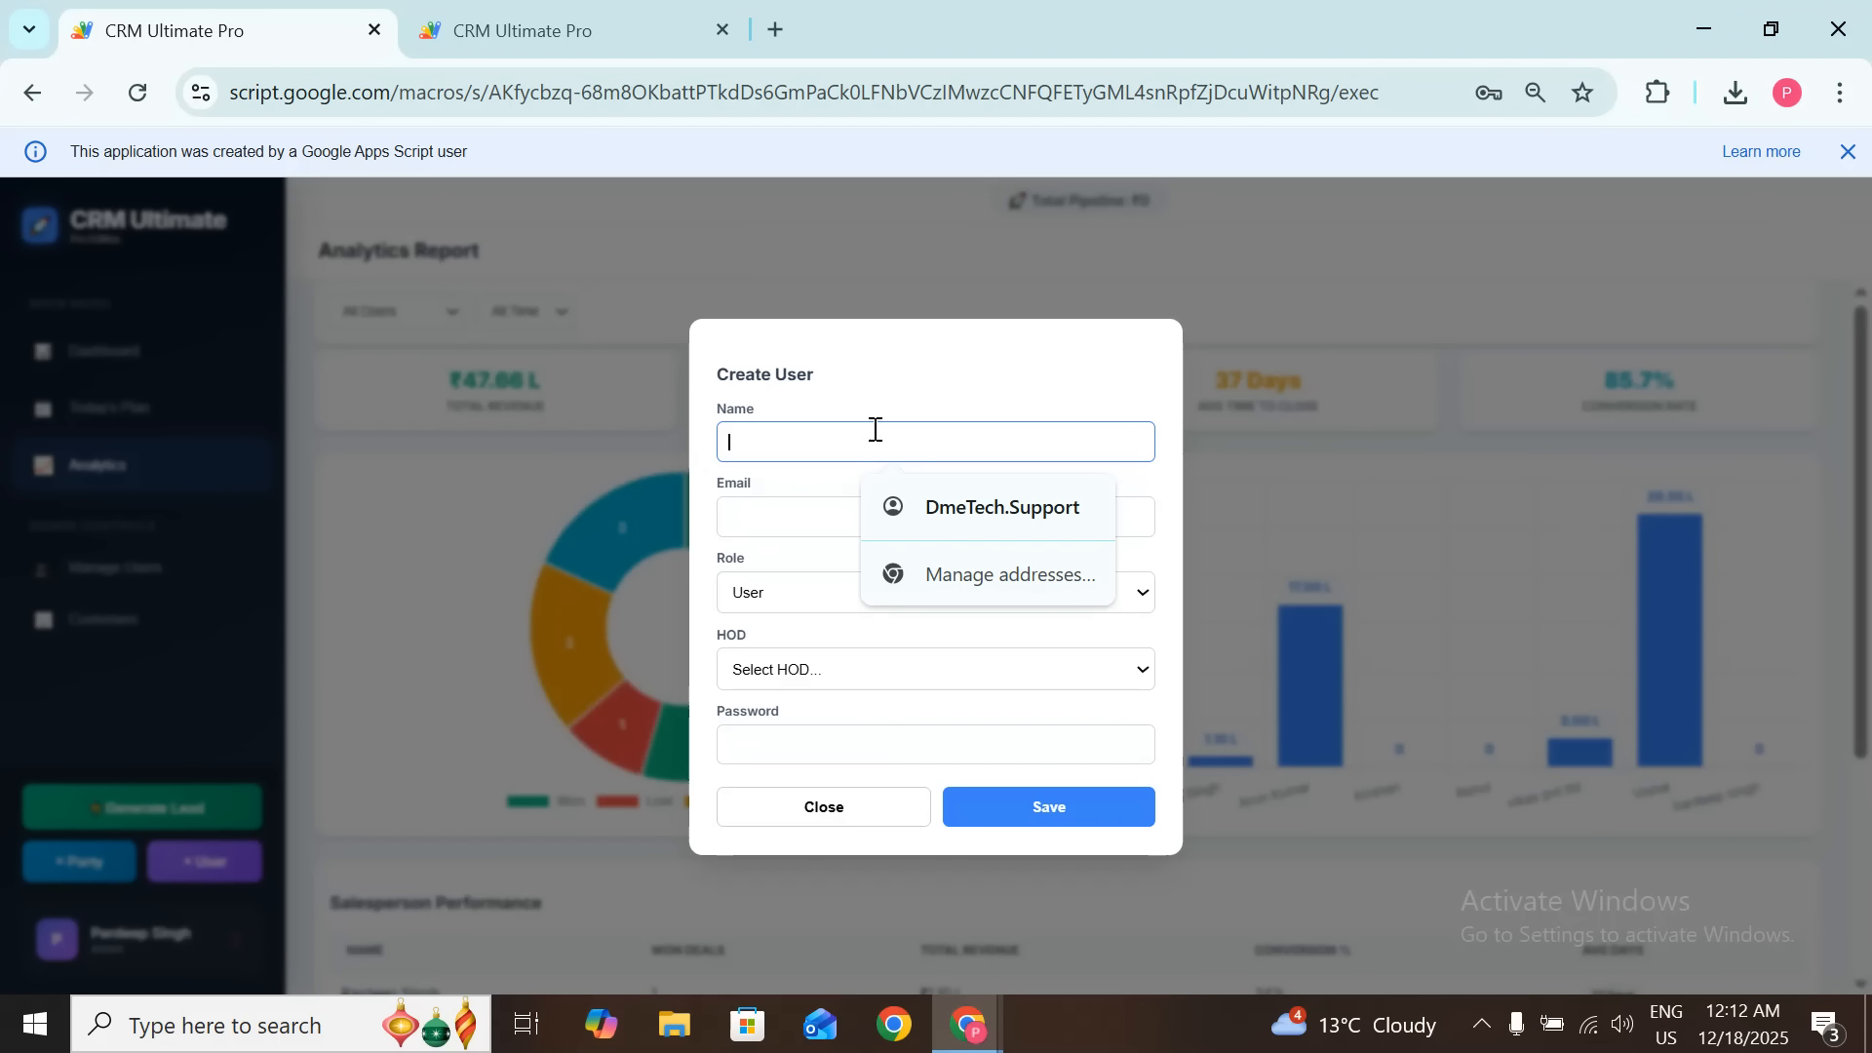
left_click(809, 532)
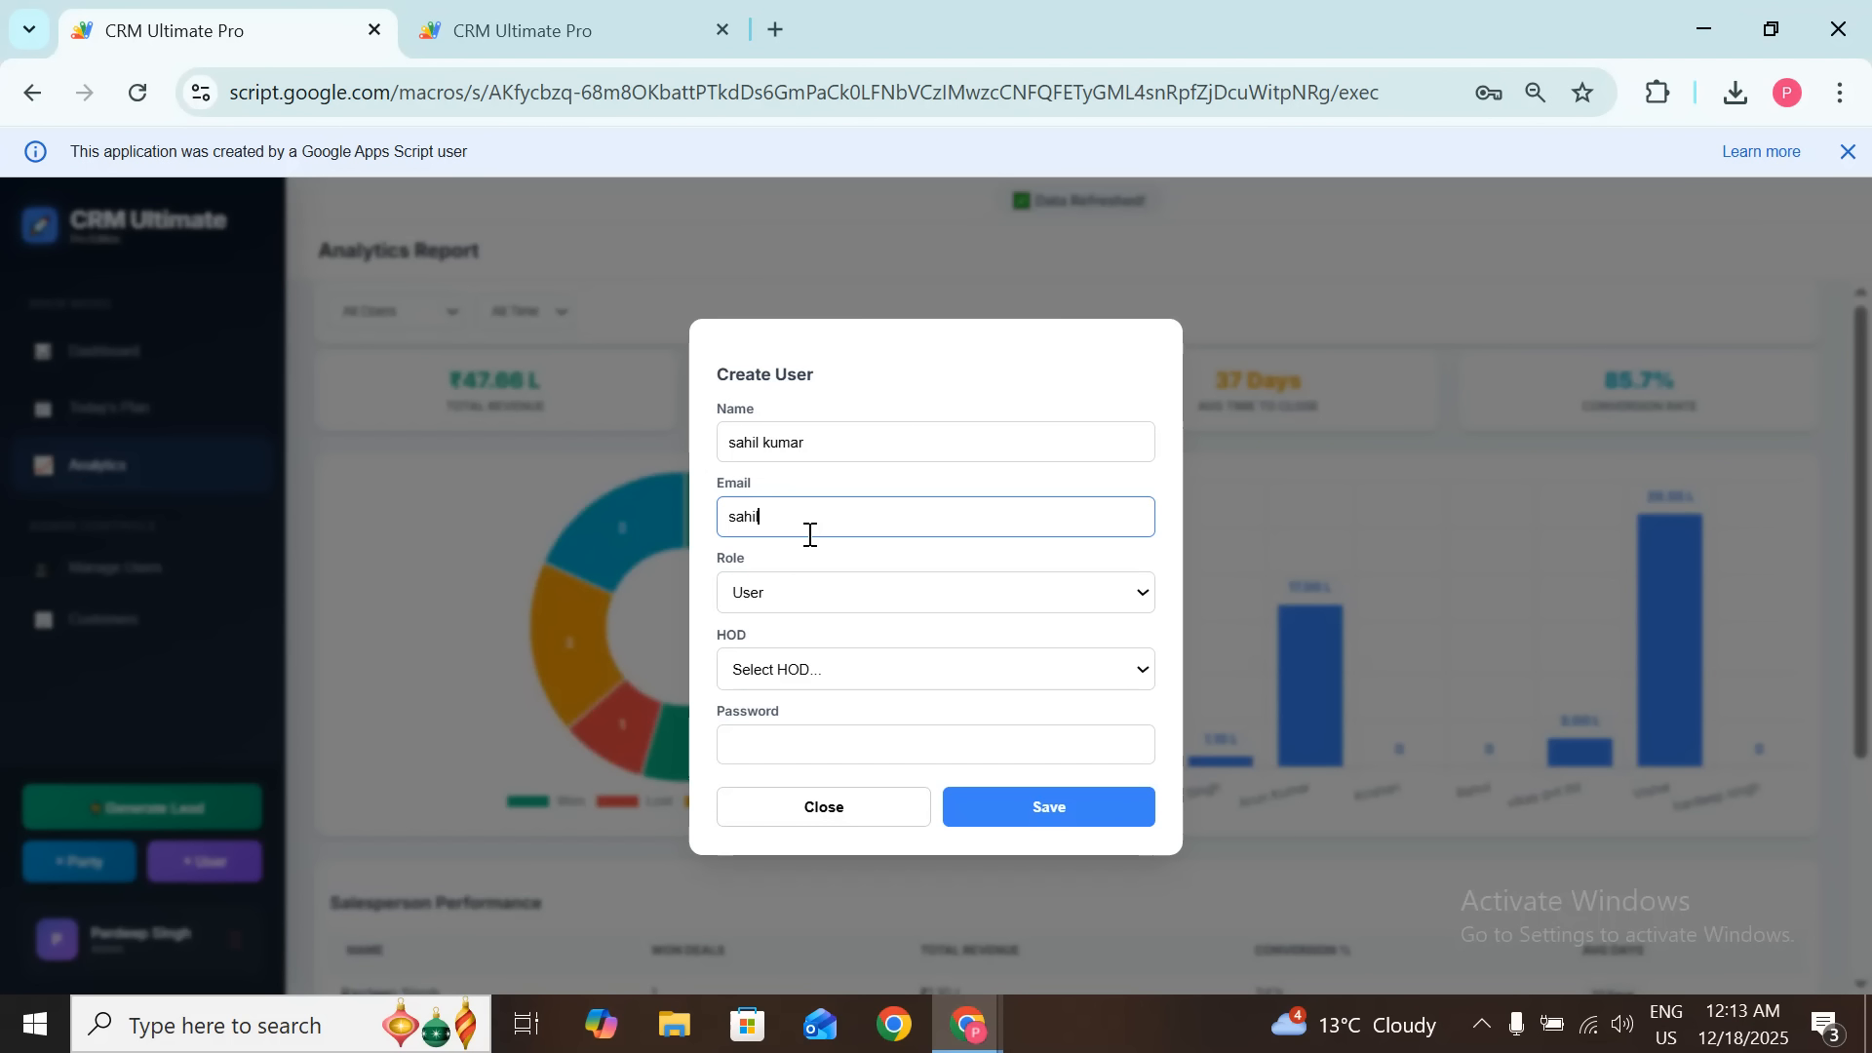
left_click(893, 602)
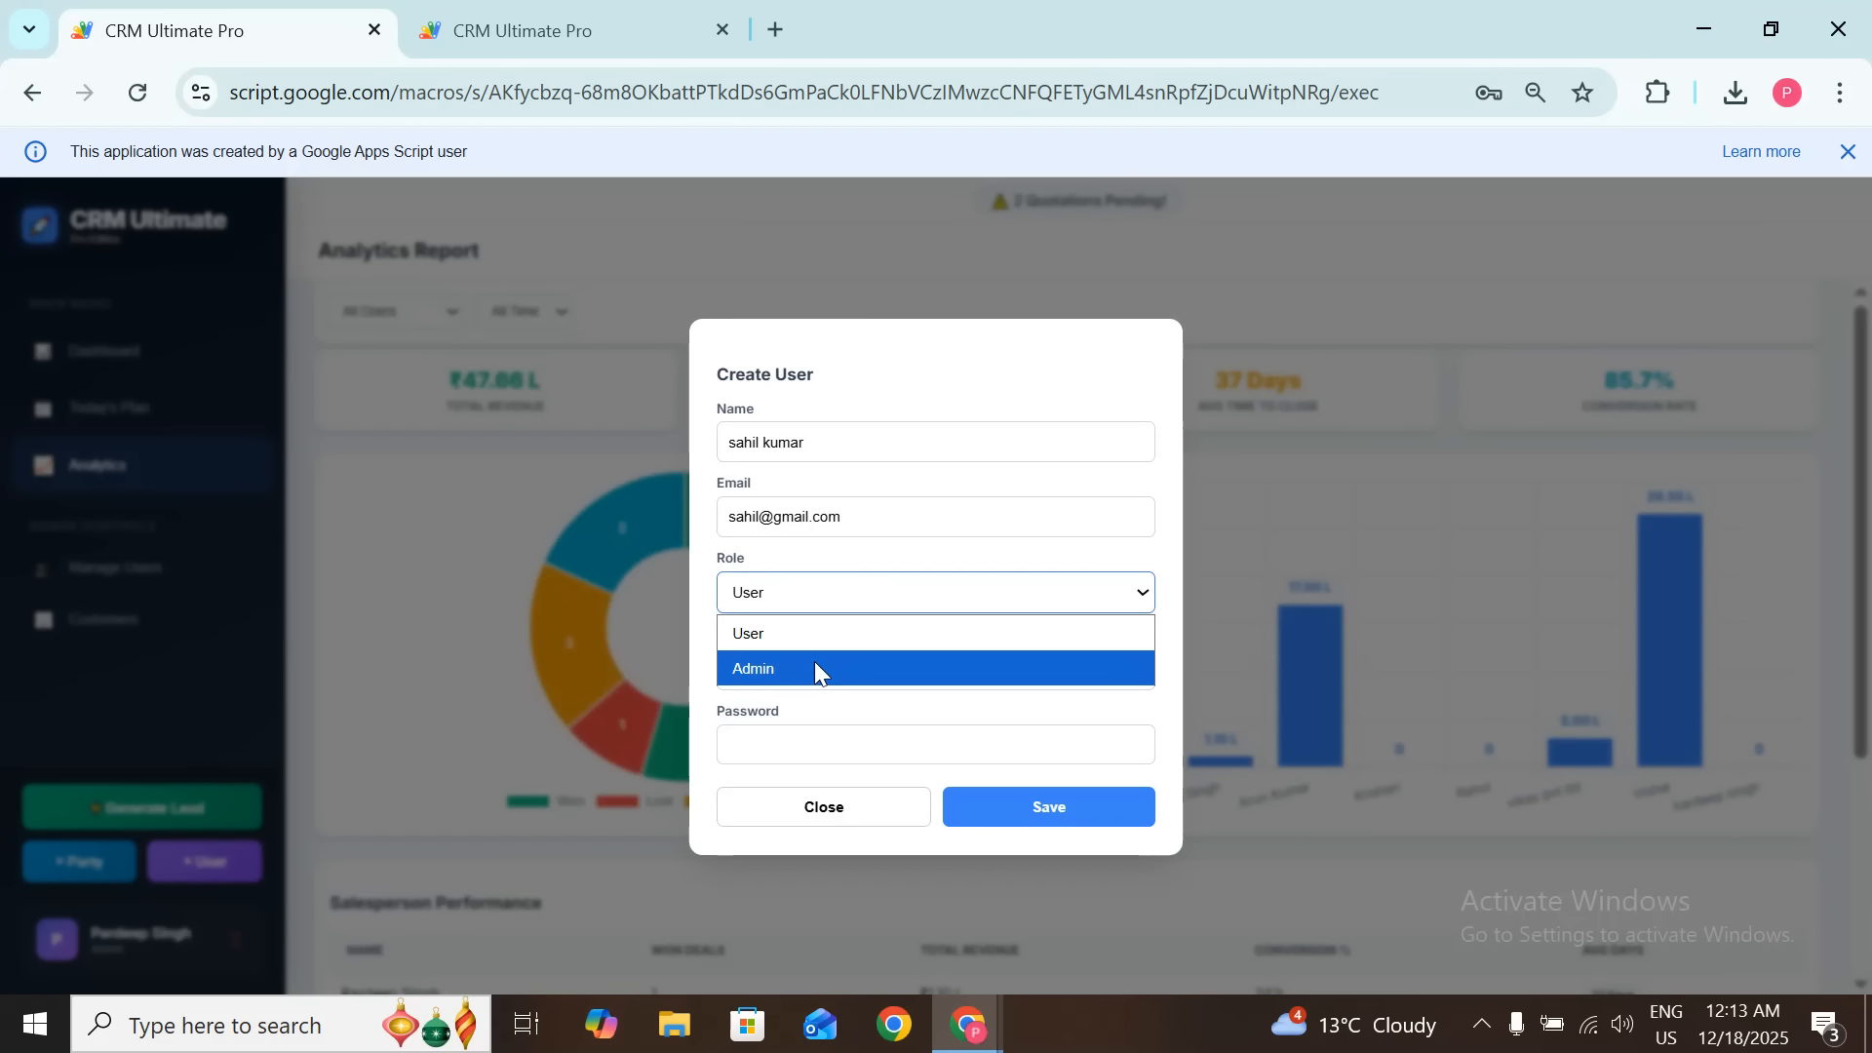
left_click(800, 628)
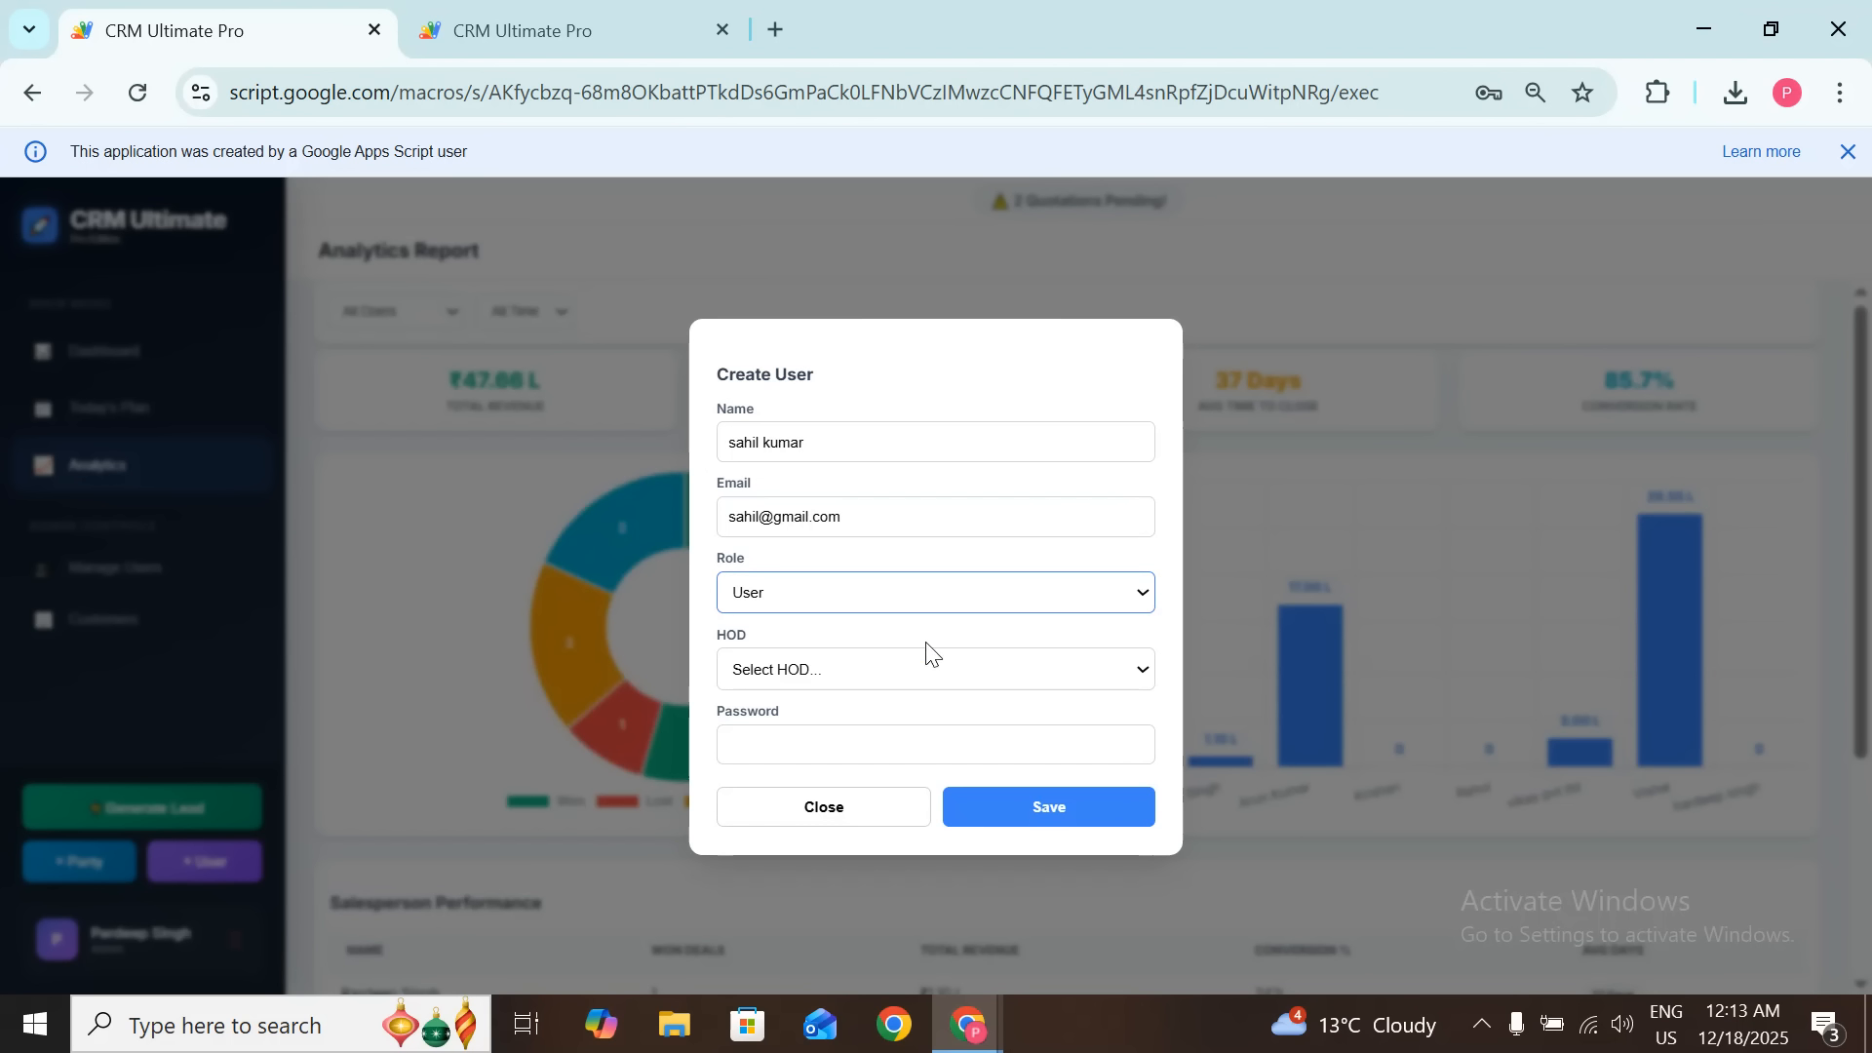
Step: Make the new user their own HOD (Self), enter a password, and save the user
left_click_drag(731, 444, 853, 447)
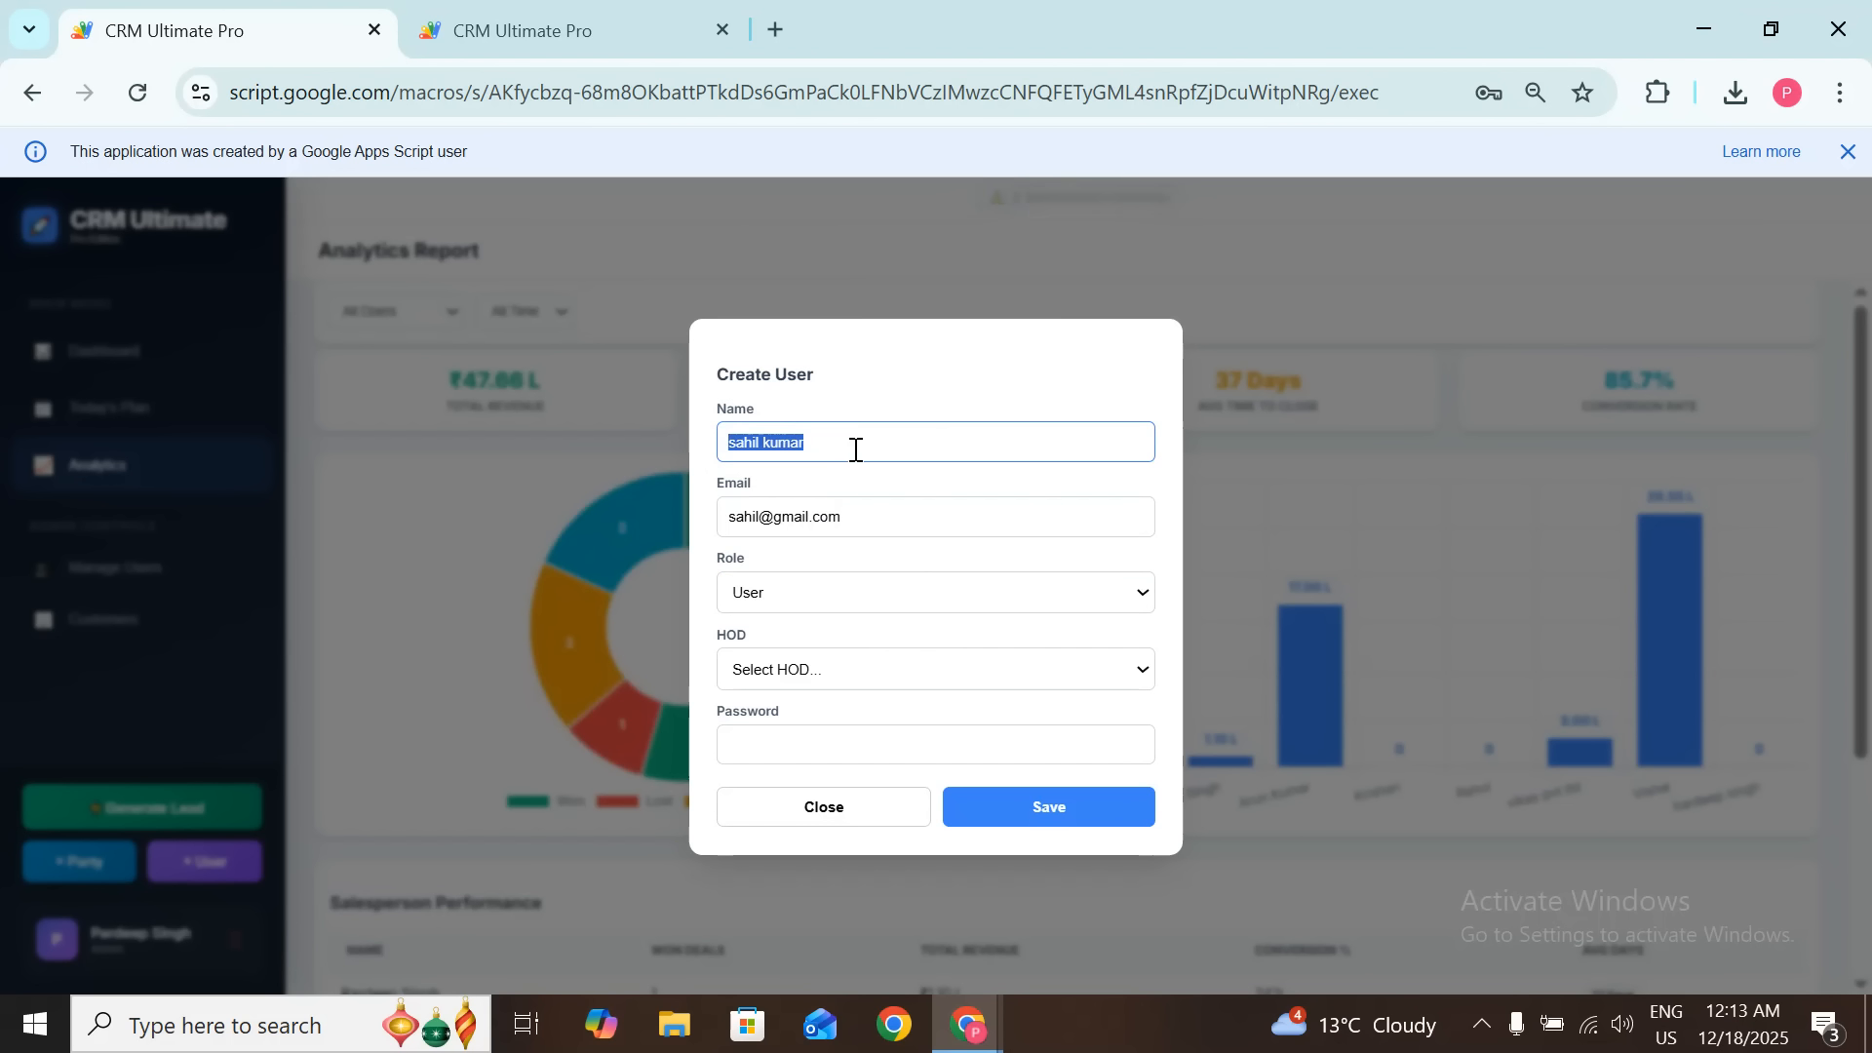
left_click(852, 446)
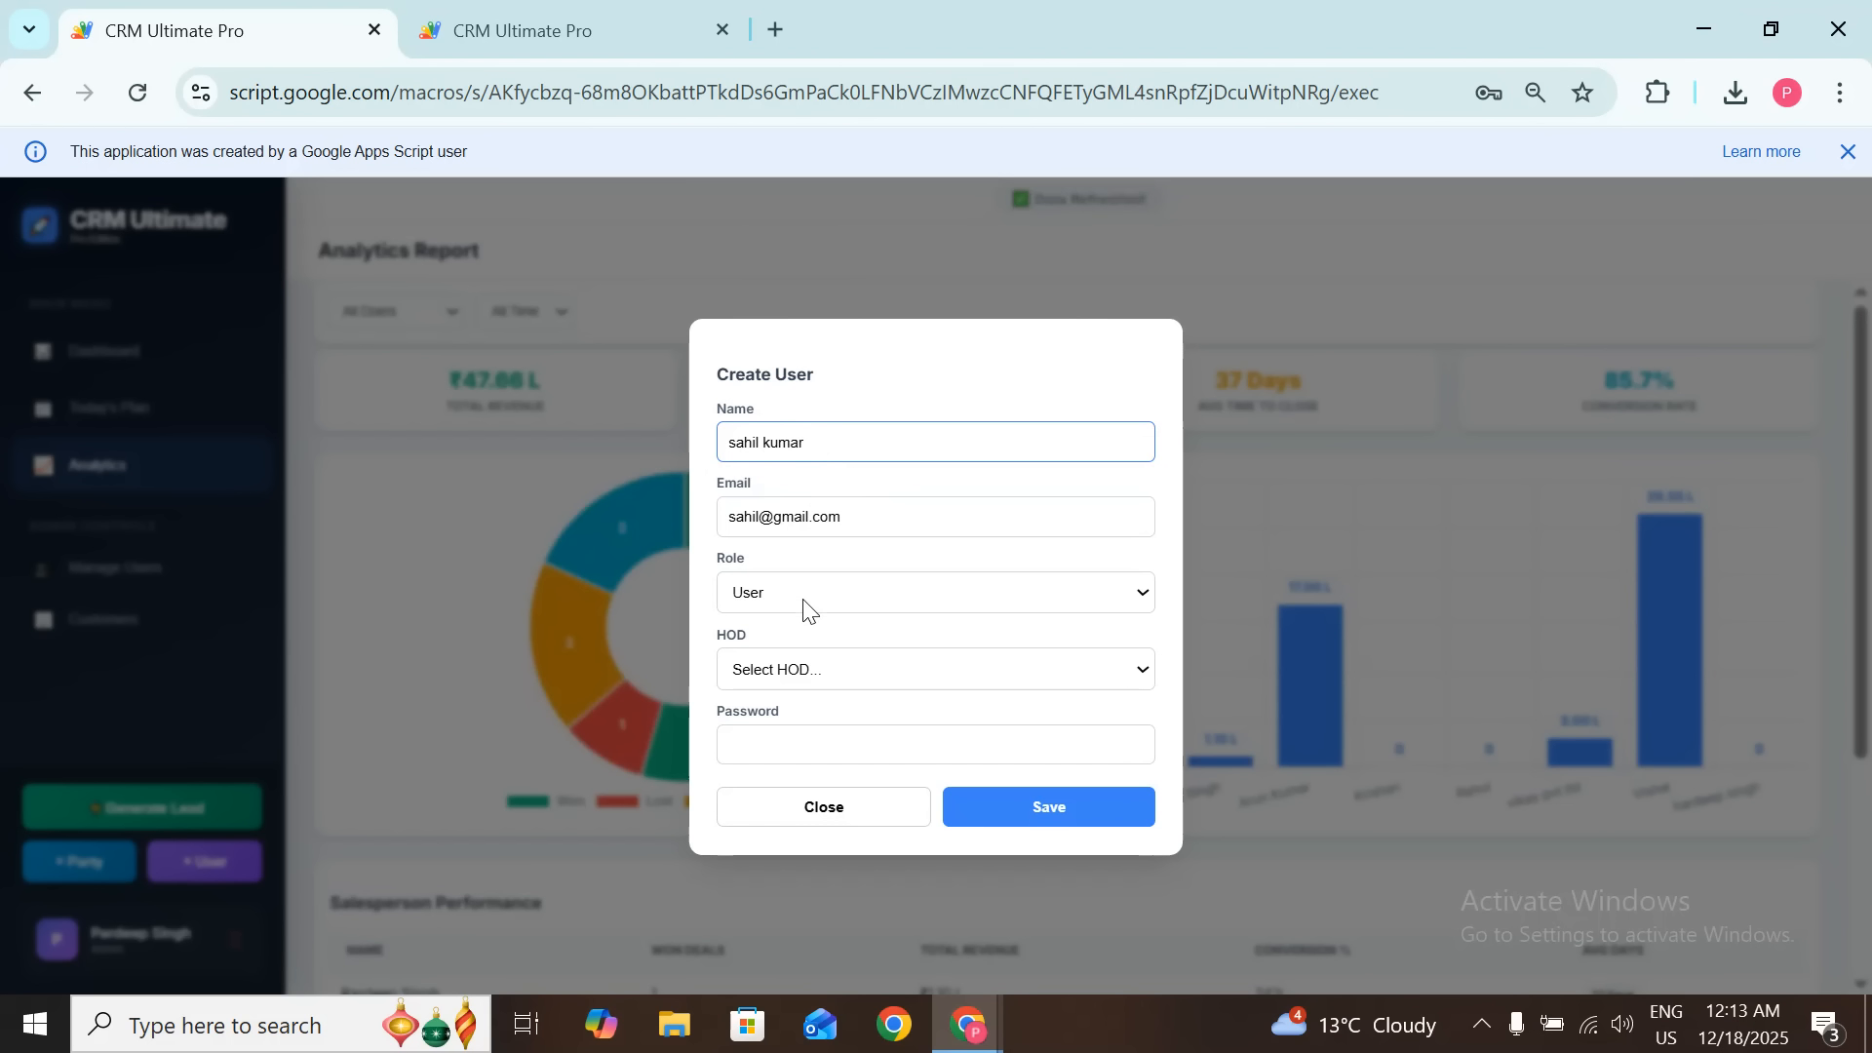
left_click(816, 673)
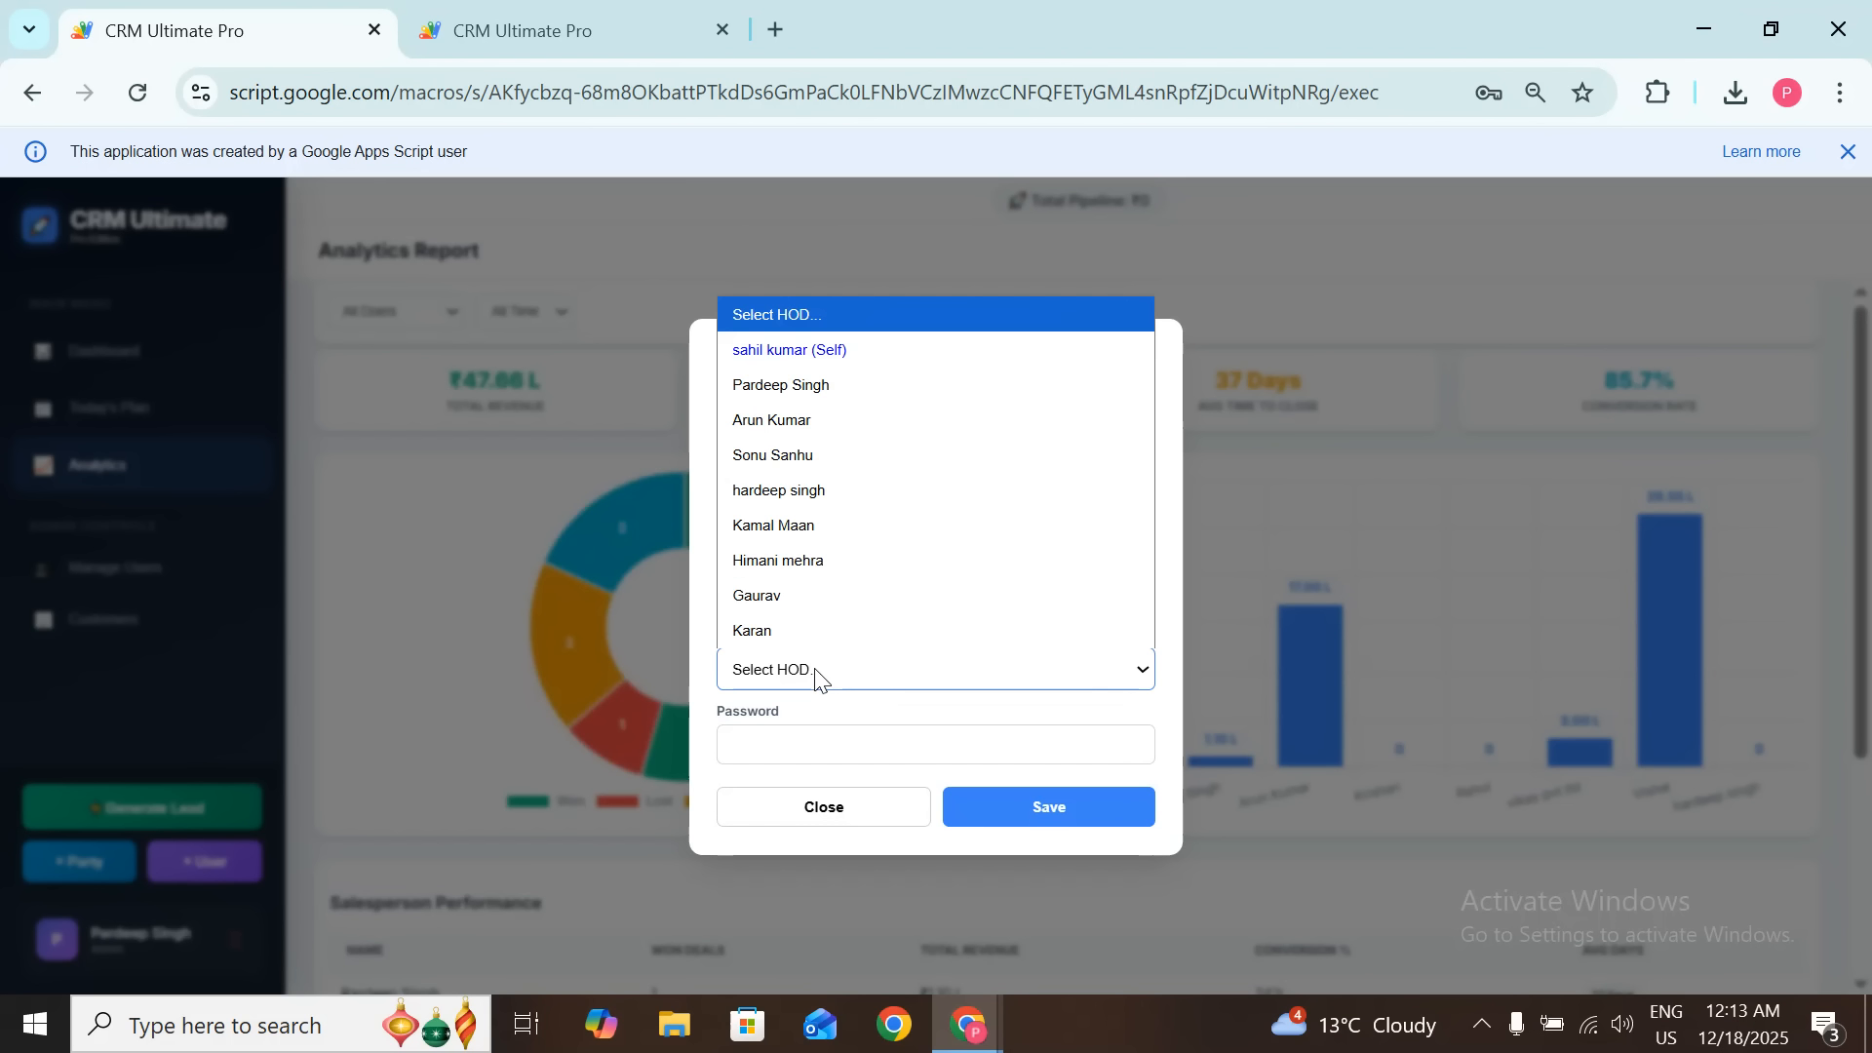
left_click(840, 356)
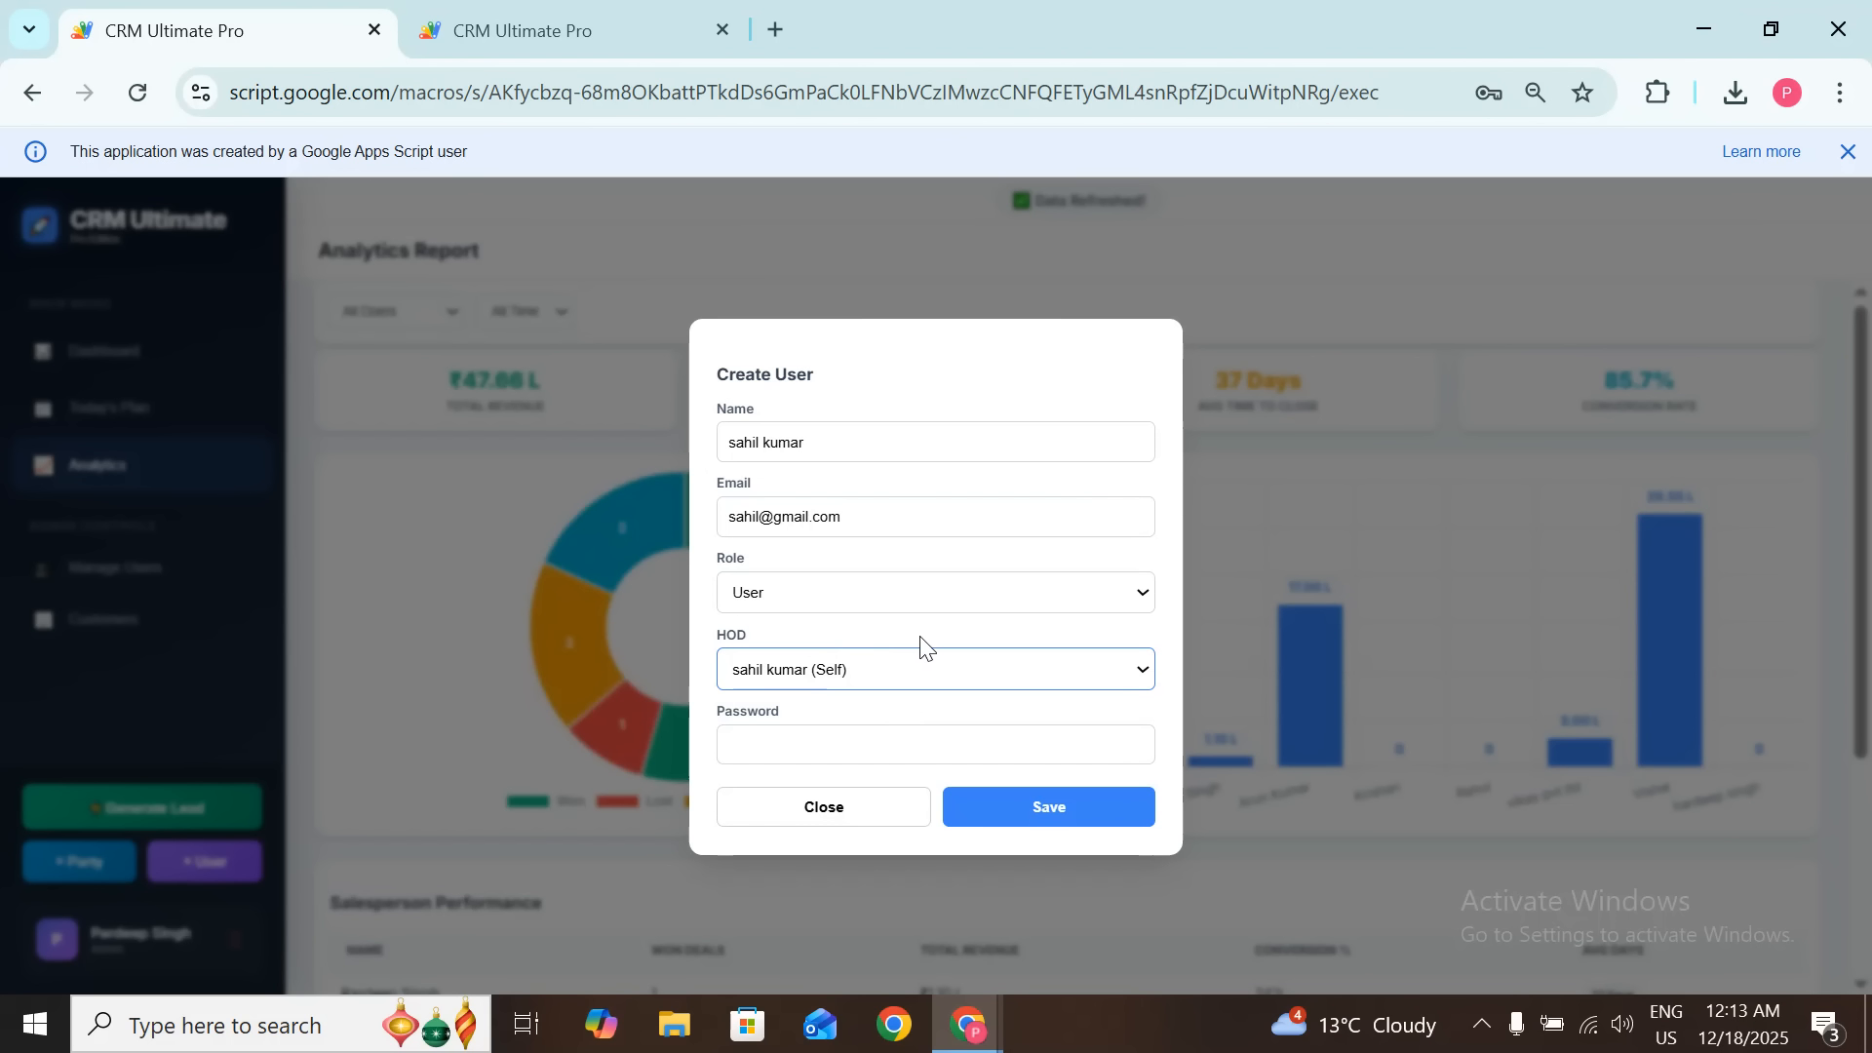
left_click(812, 740)
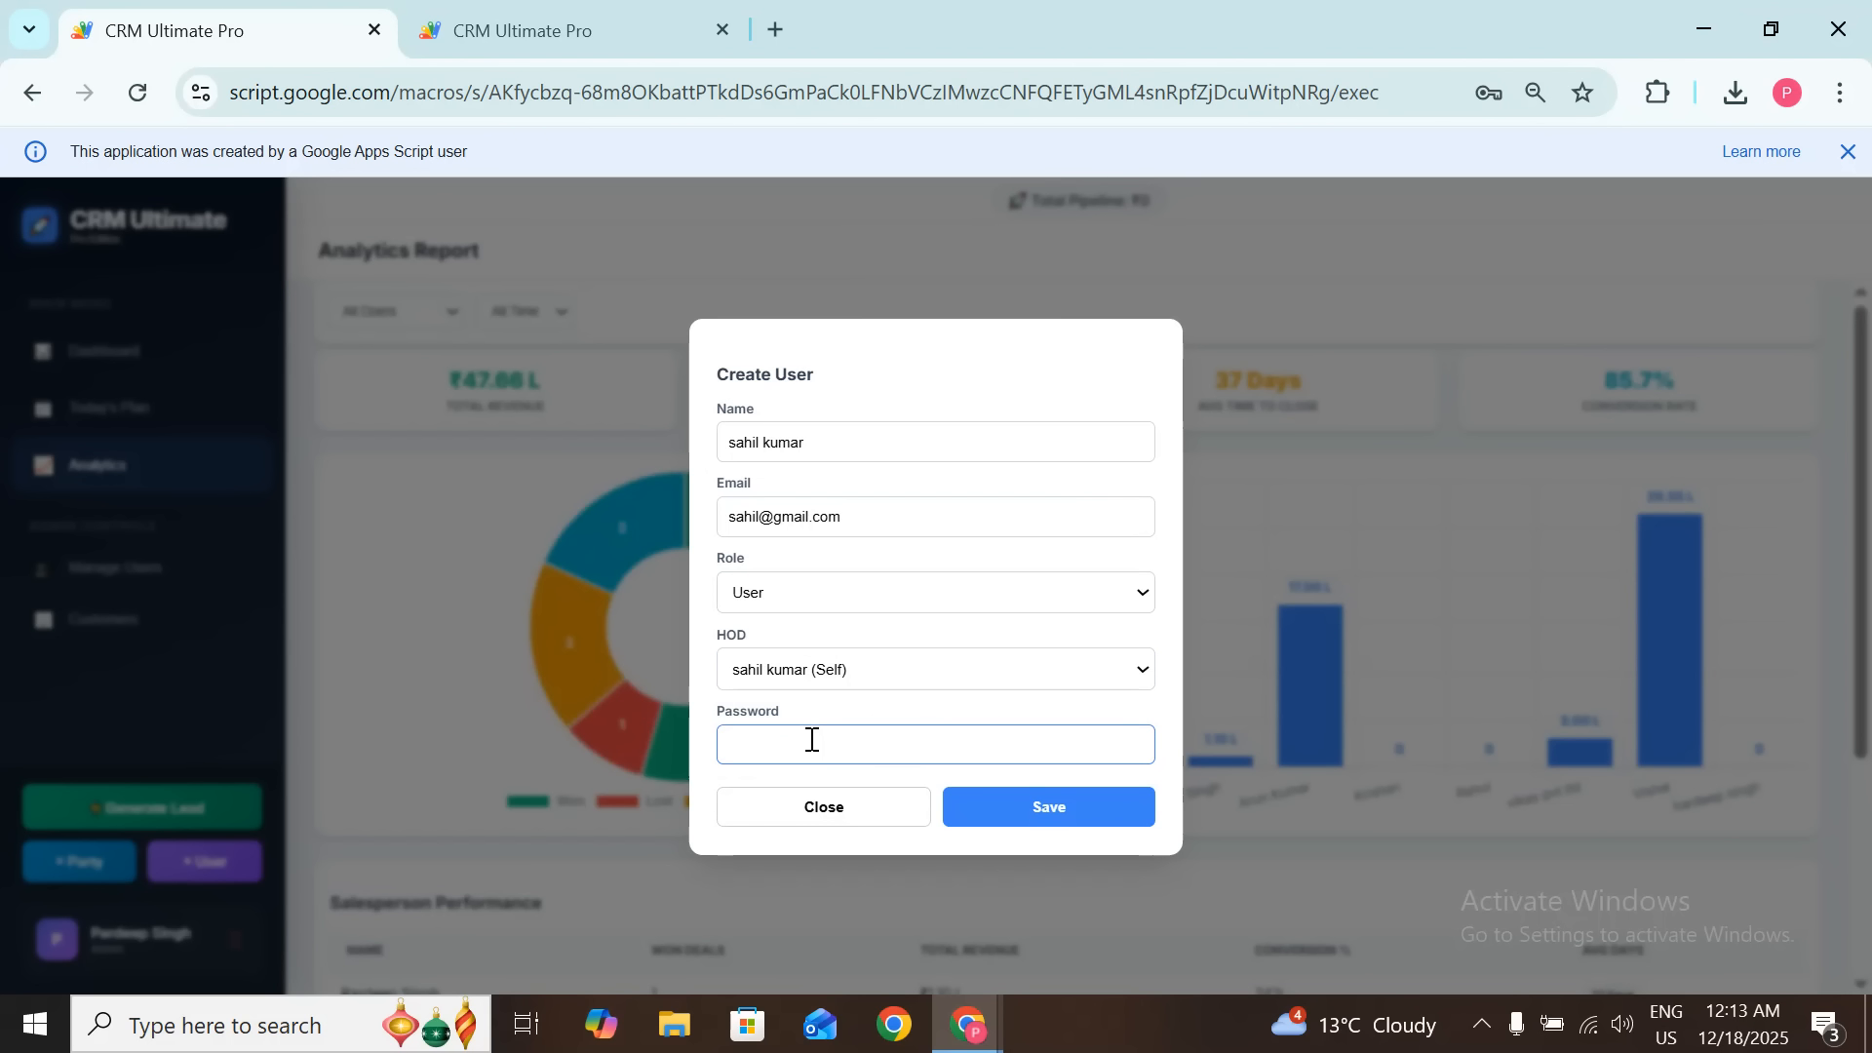
left_click(1049, 804)
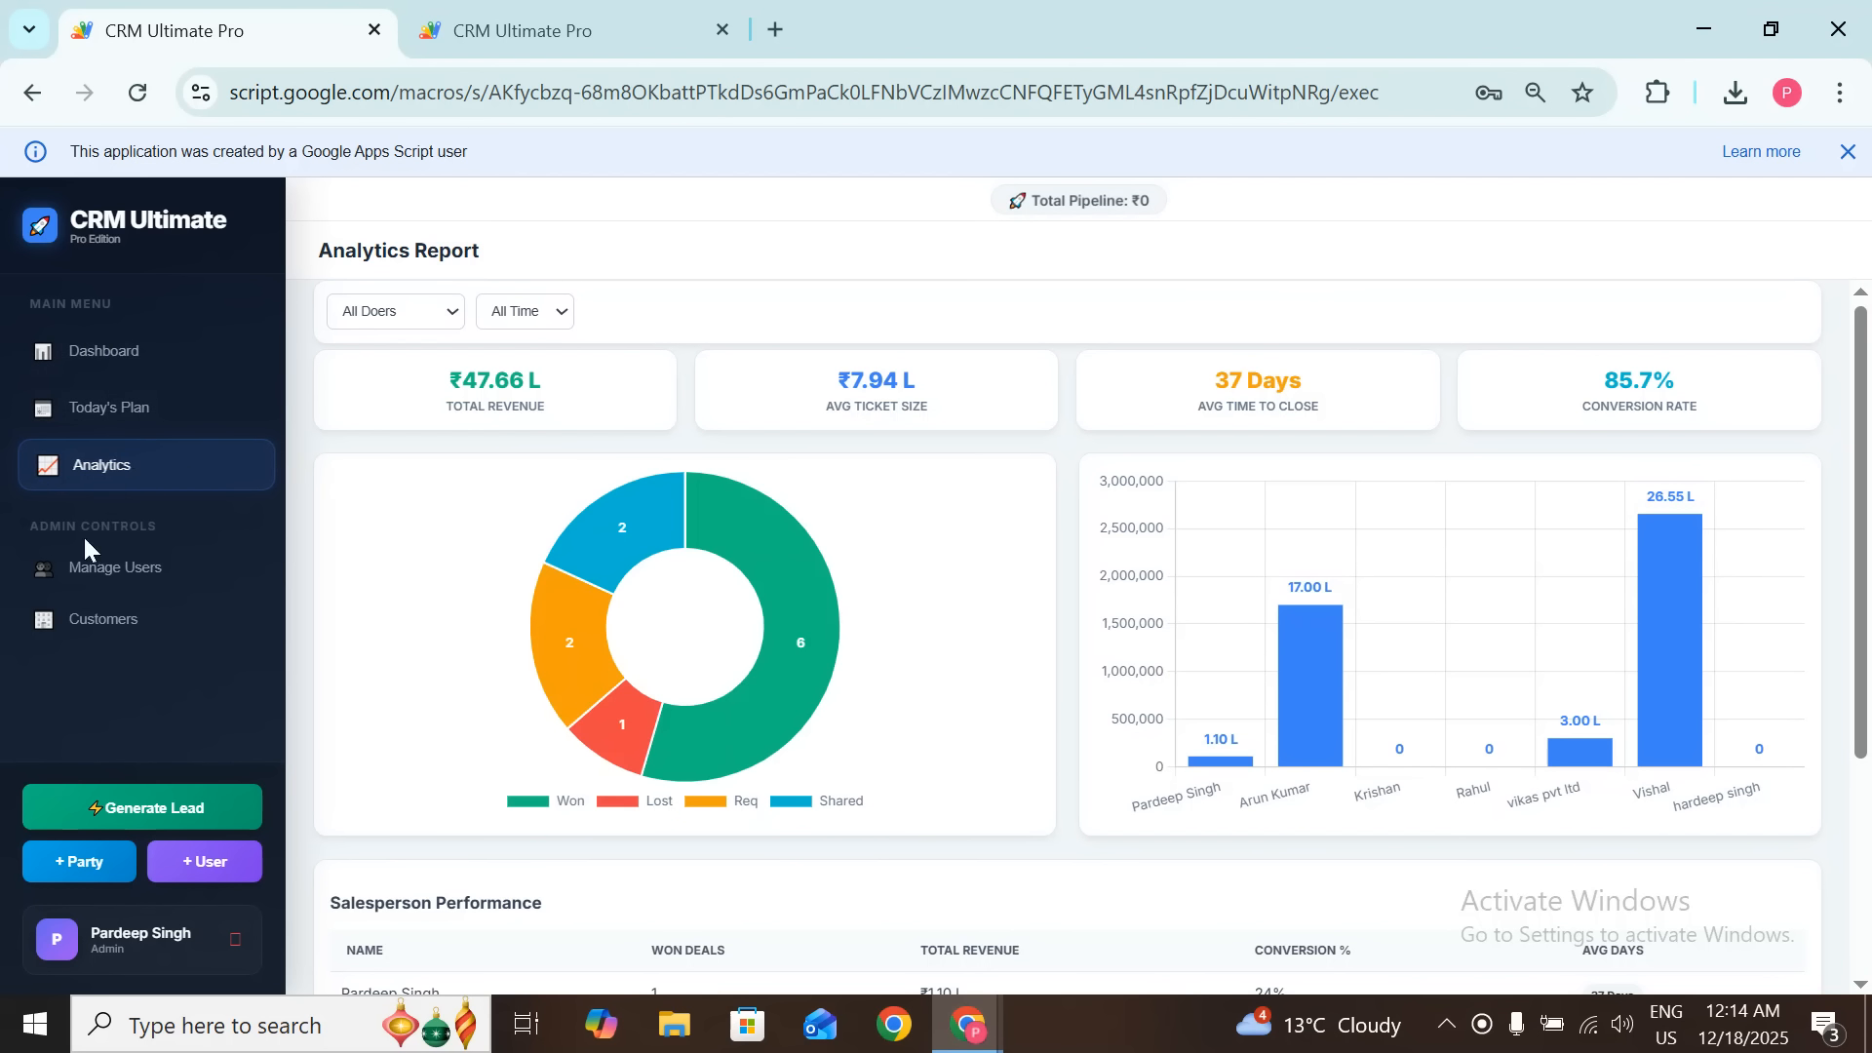
Step: Show the Customers admin list, which now ends with vaibhav pvt ltd from Google, Ambala
left_click(146, 620)
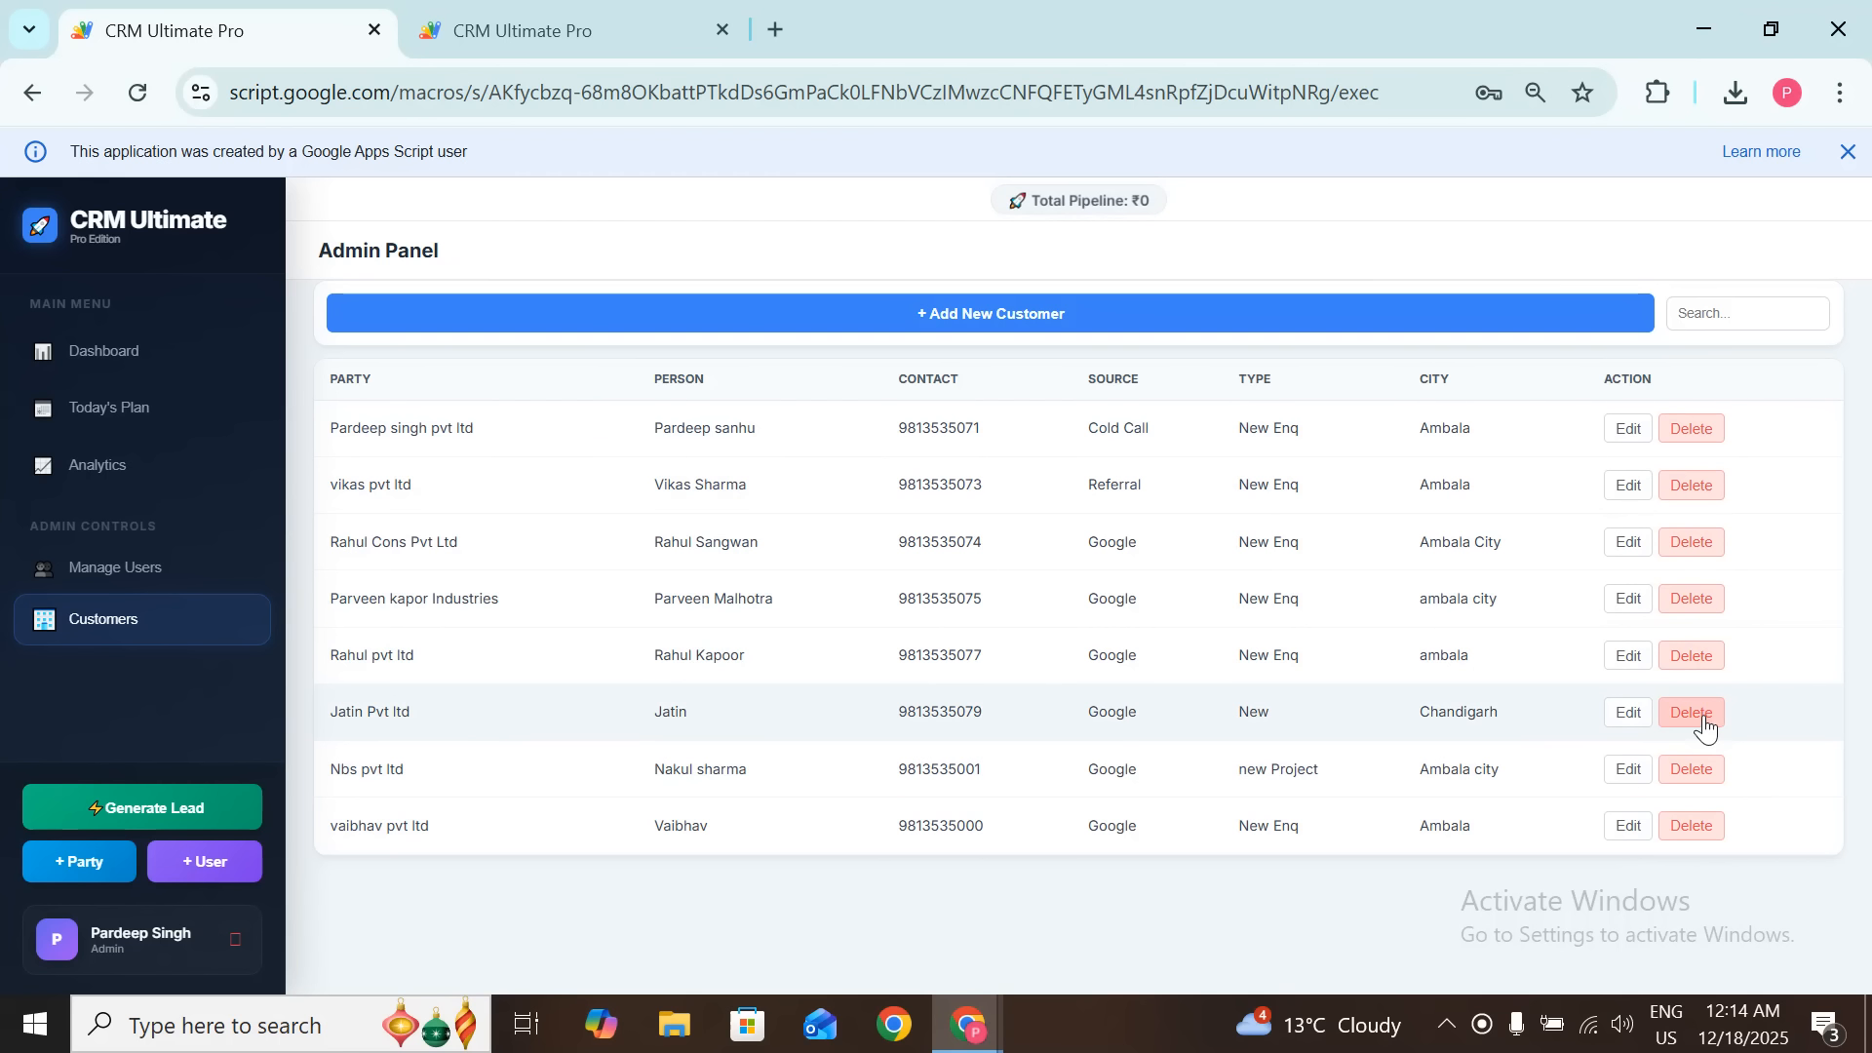
Step: Review the Manage Users list through U-109, opening and closing U-101's edit form unchanged
left_click(128, 554)
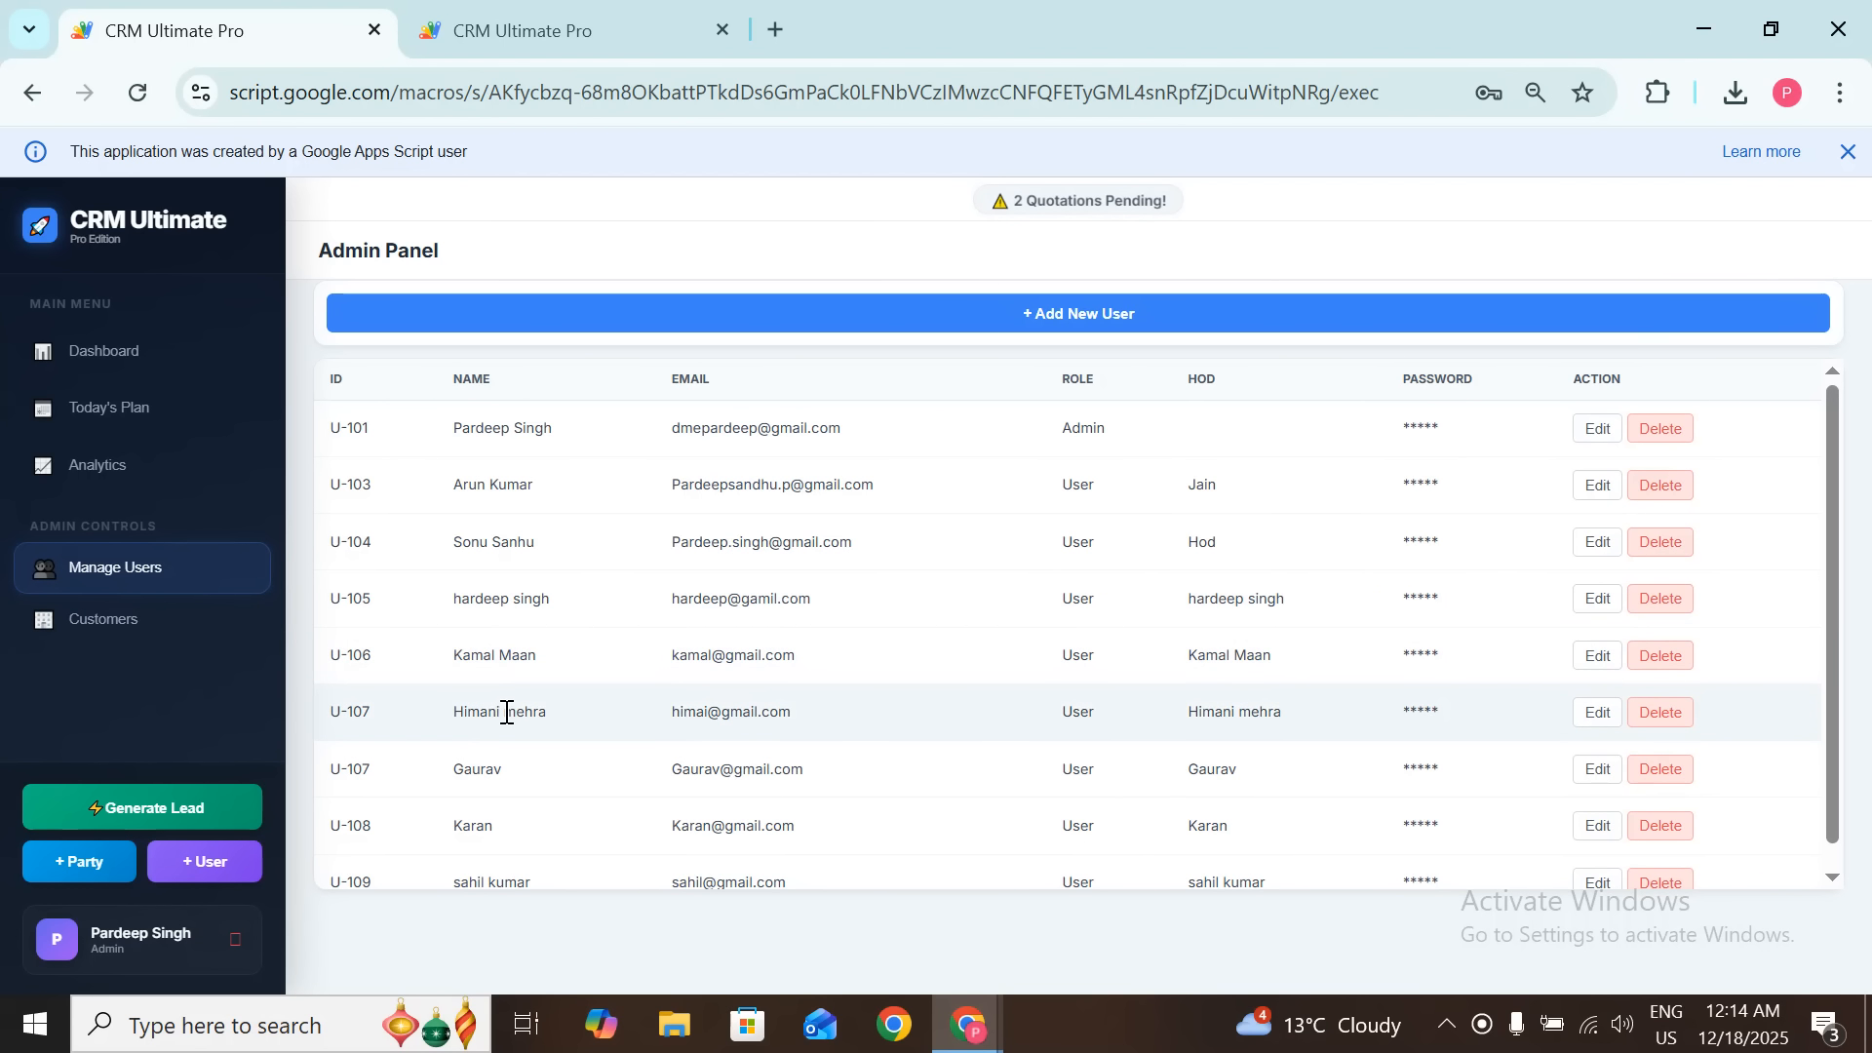
scroll(505, 710, "down", 1)
scroll(502, 869, "up", 1)
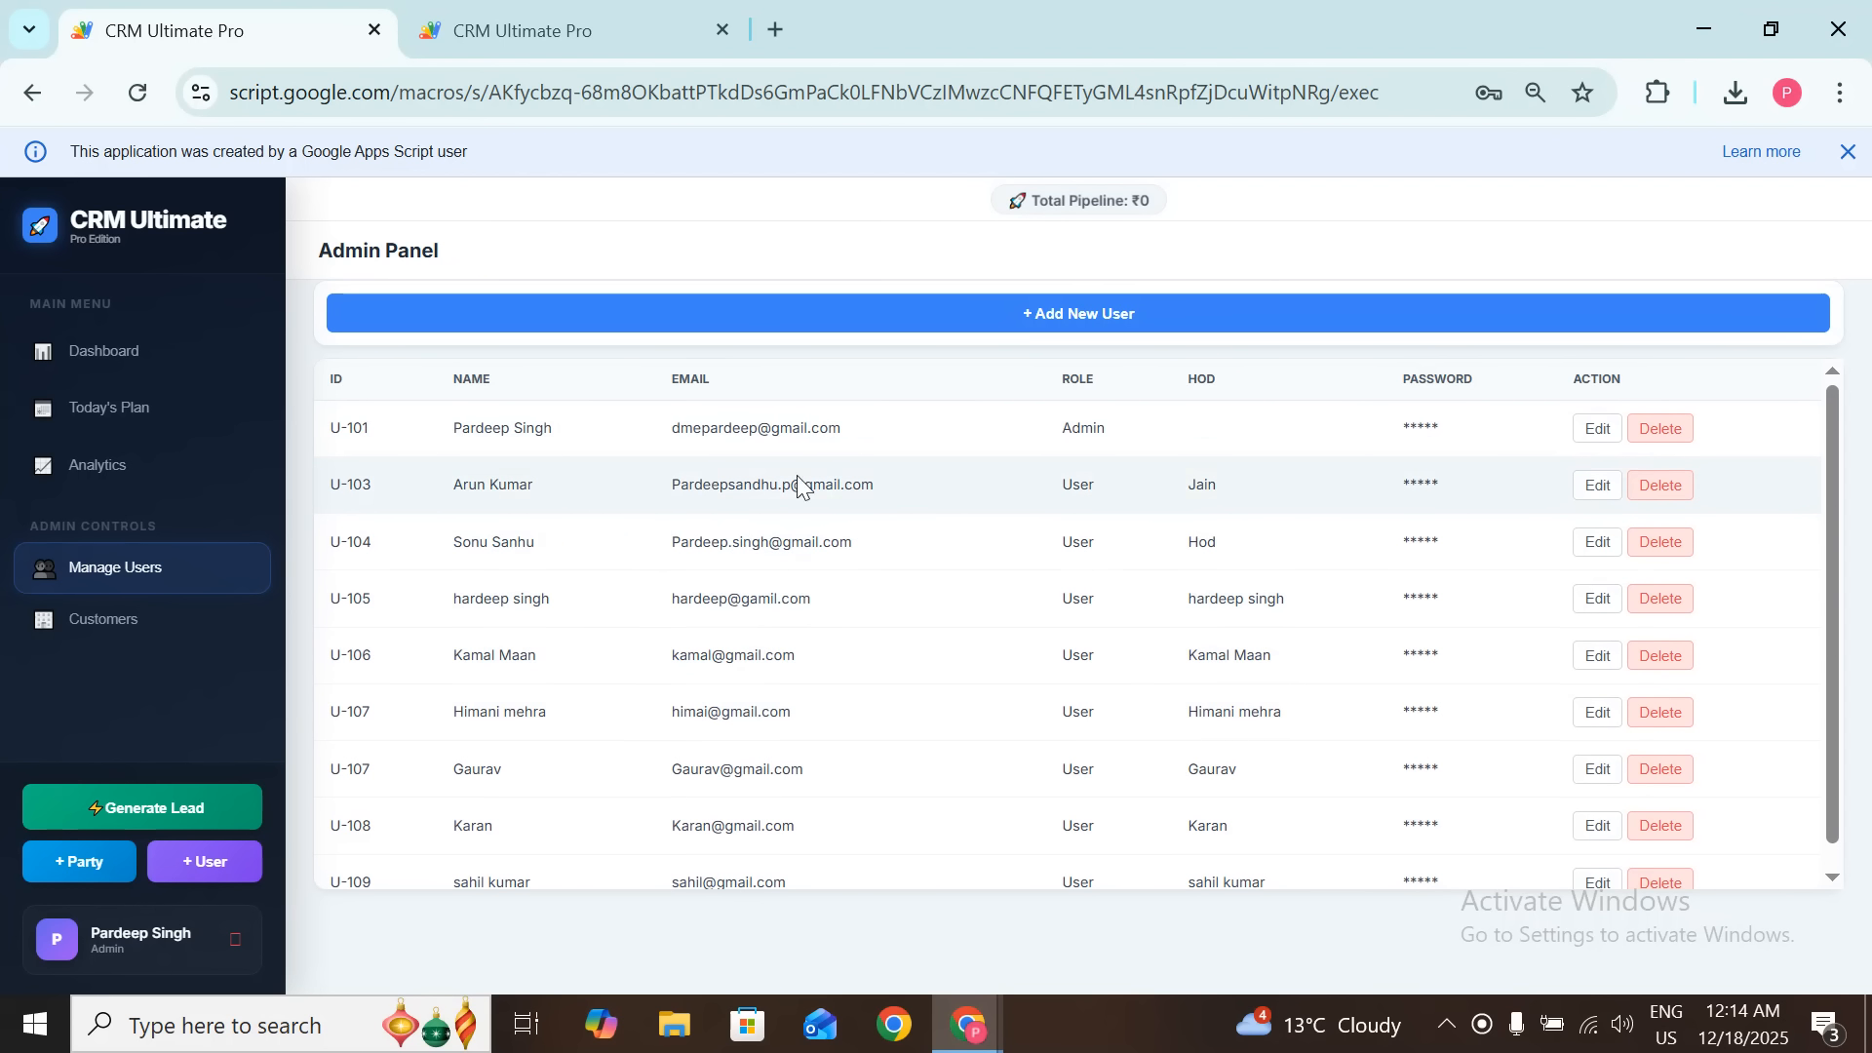
left_click(1597, 430)
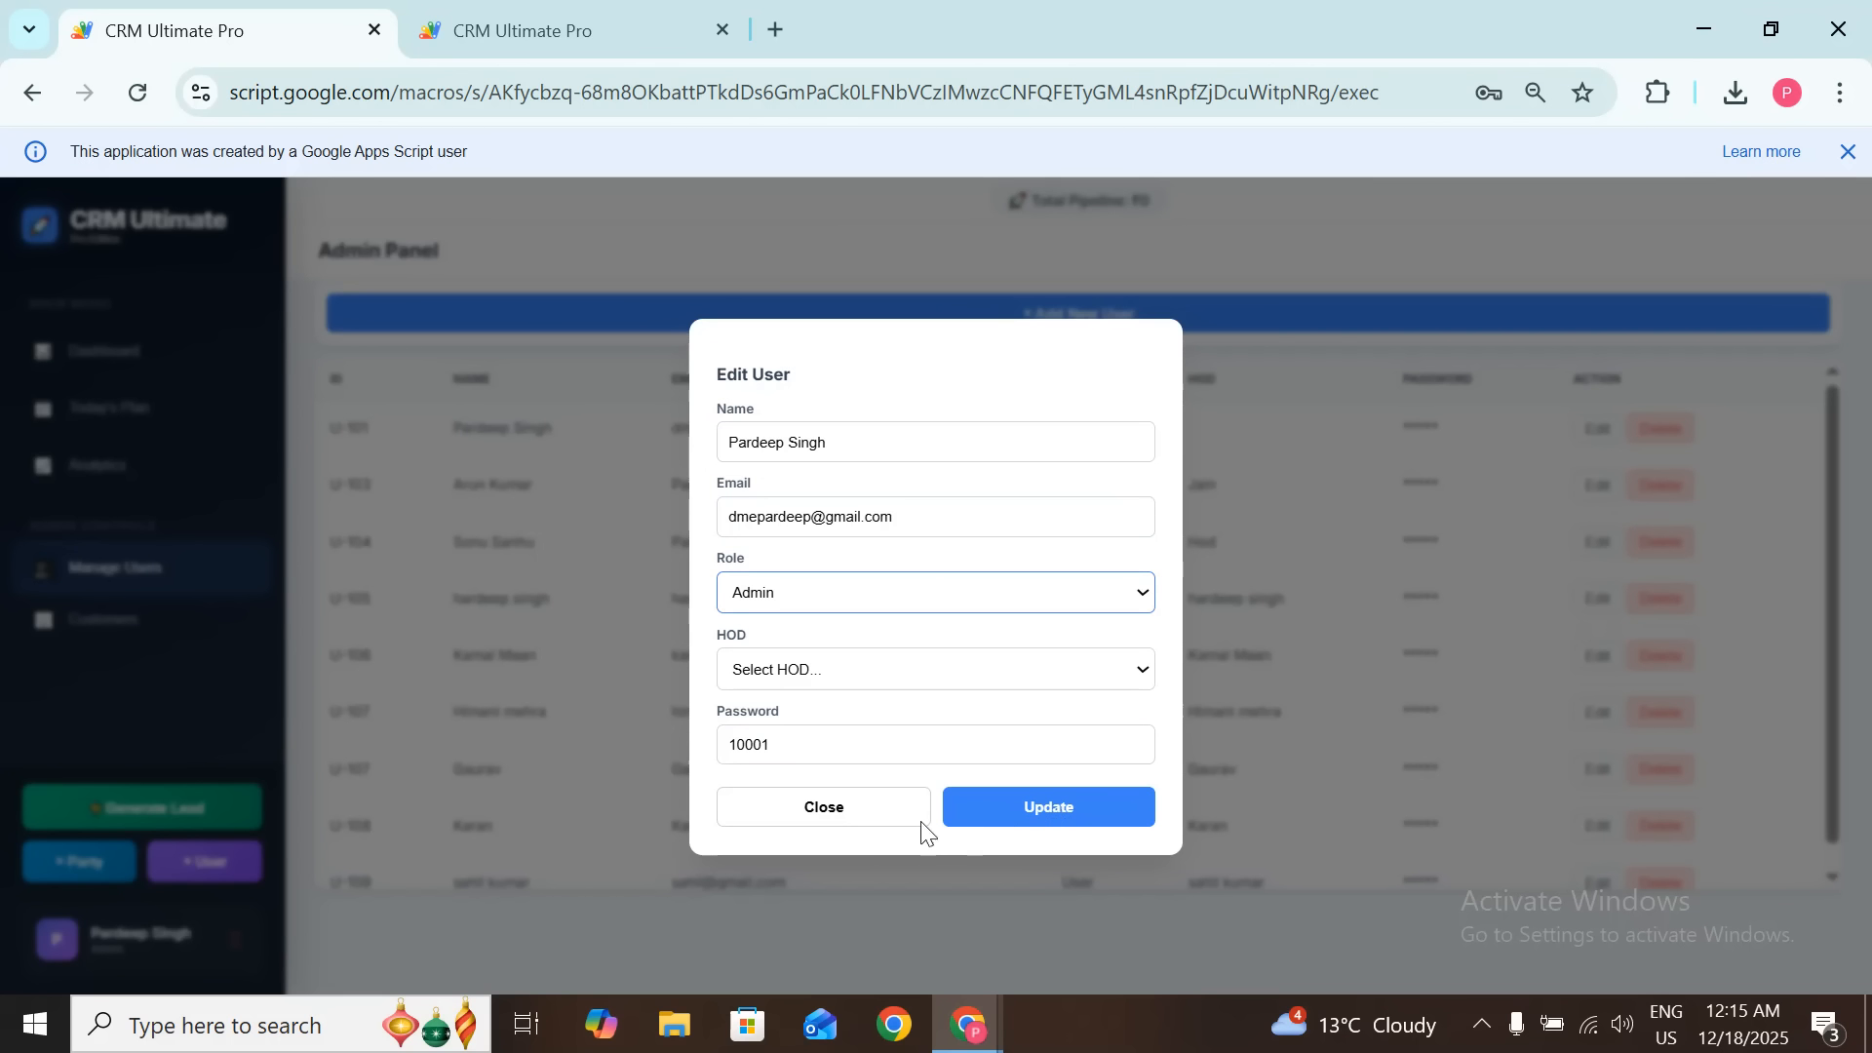
left_click(845, 817)
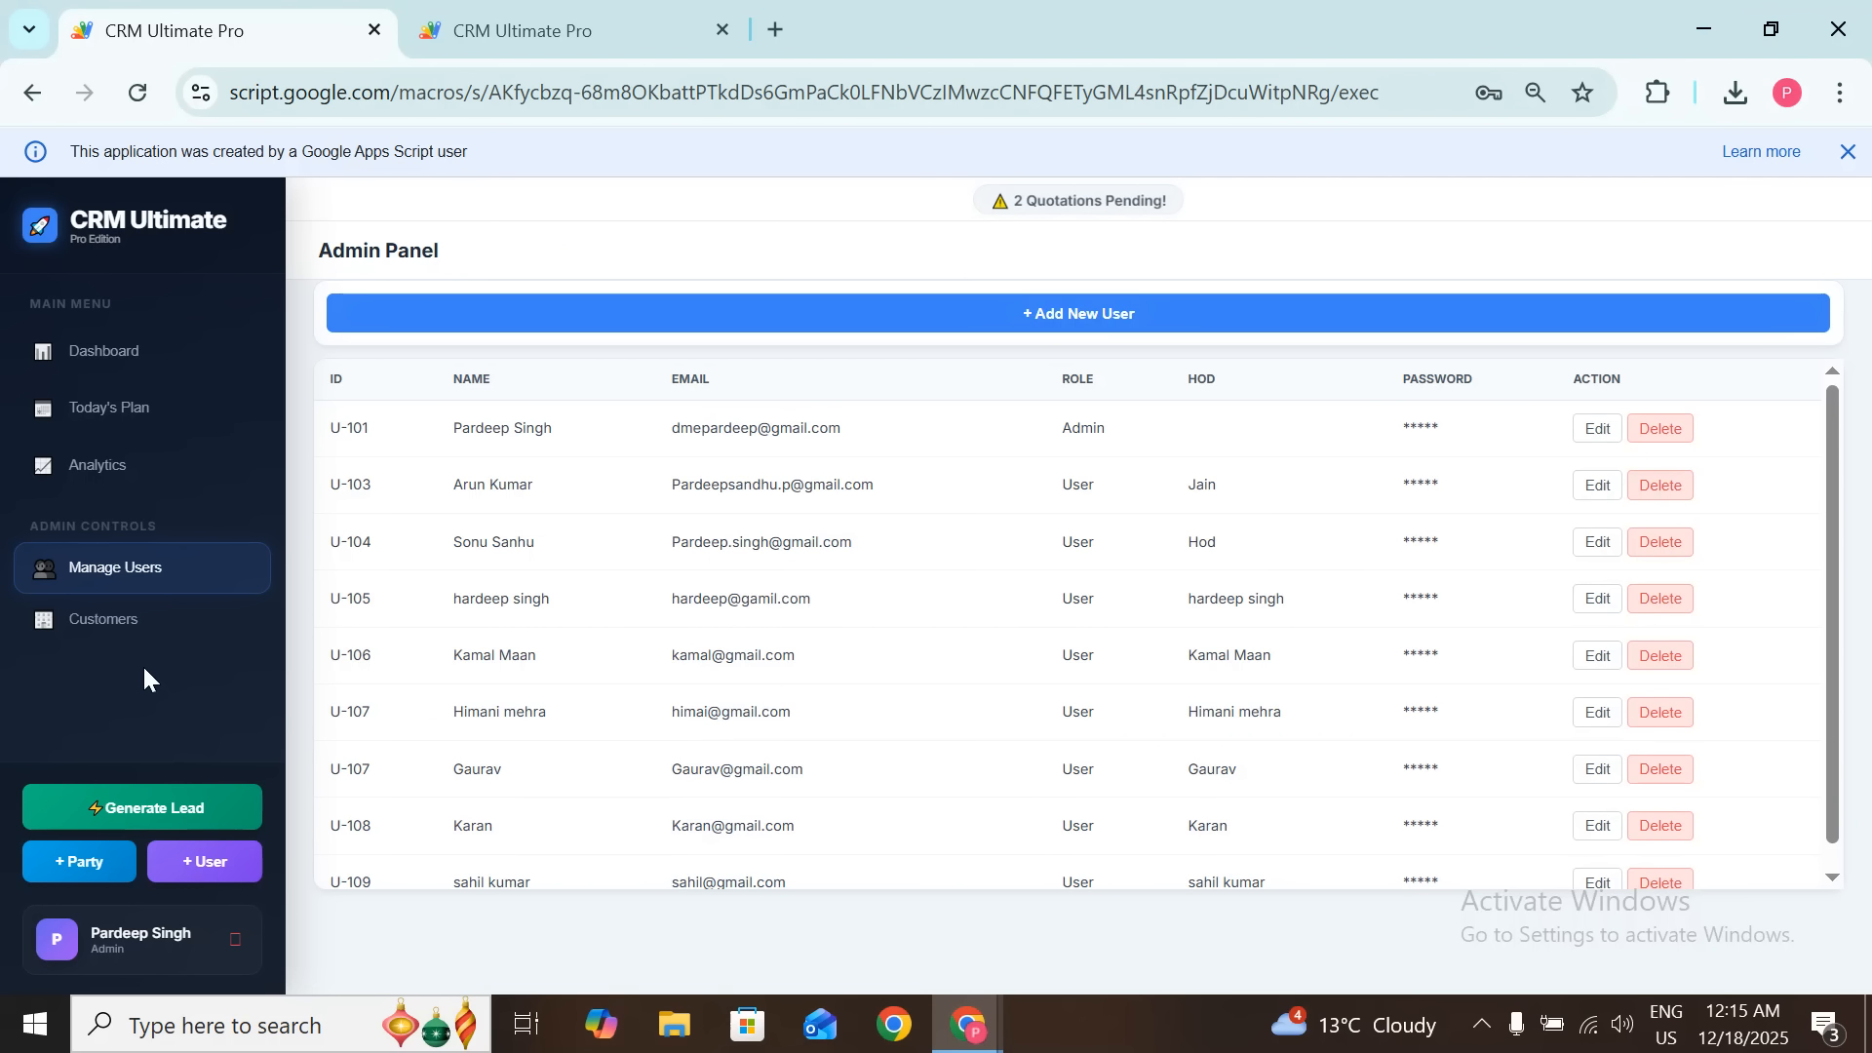
Step: Start a new lead and assign it to a different doer
left_click(166, 807)
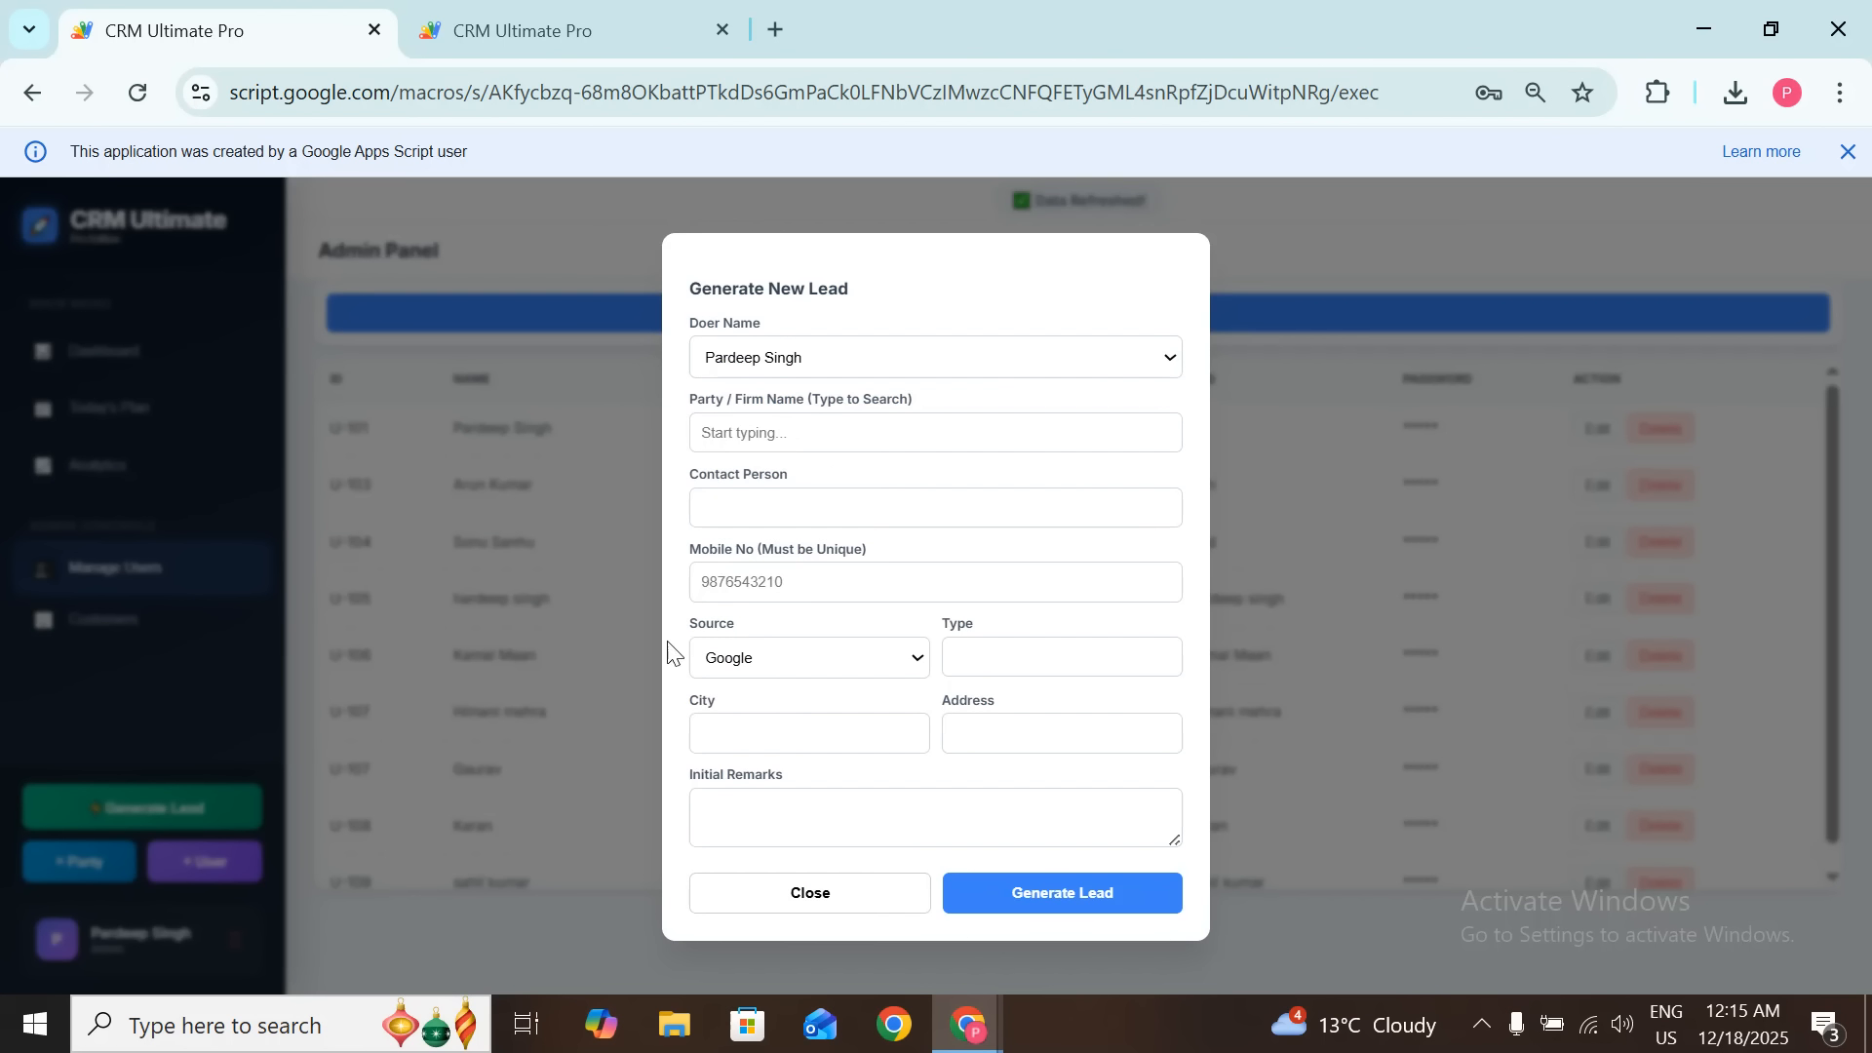
left_click(843, 366)
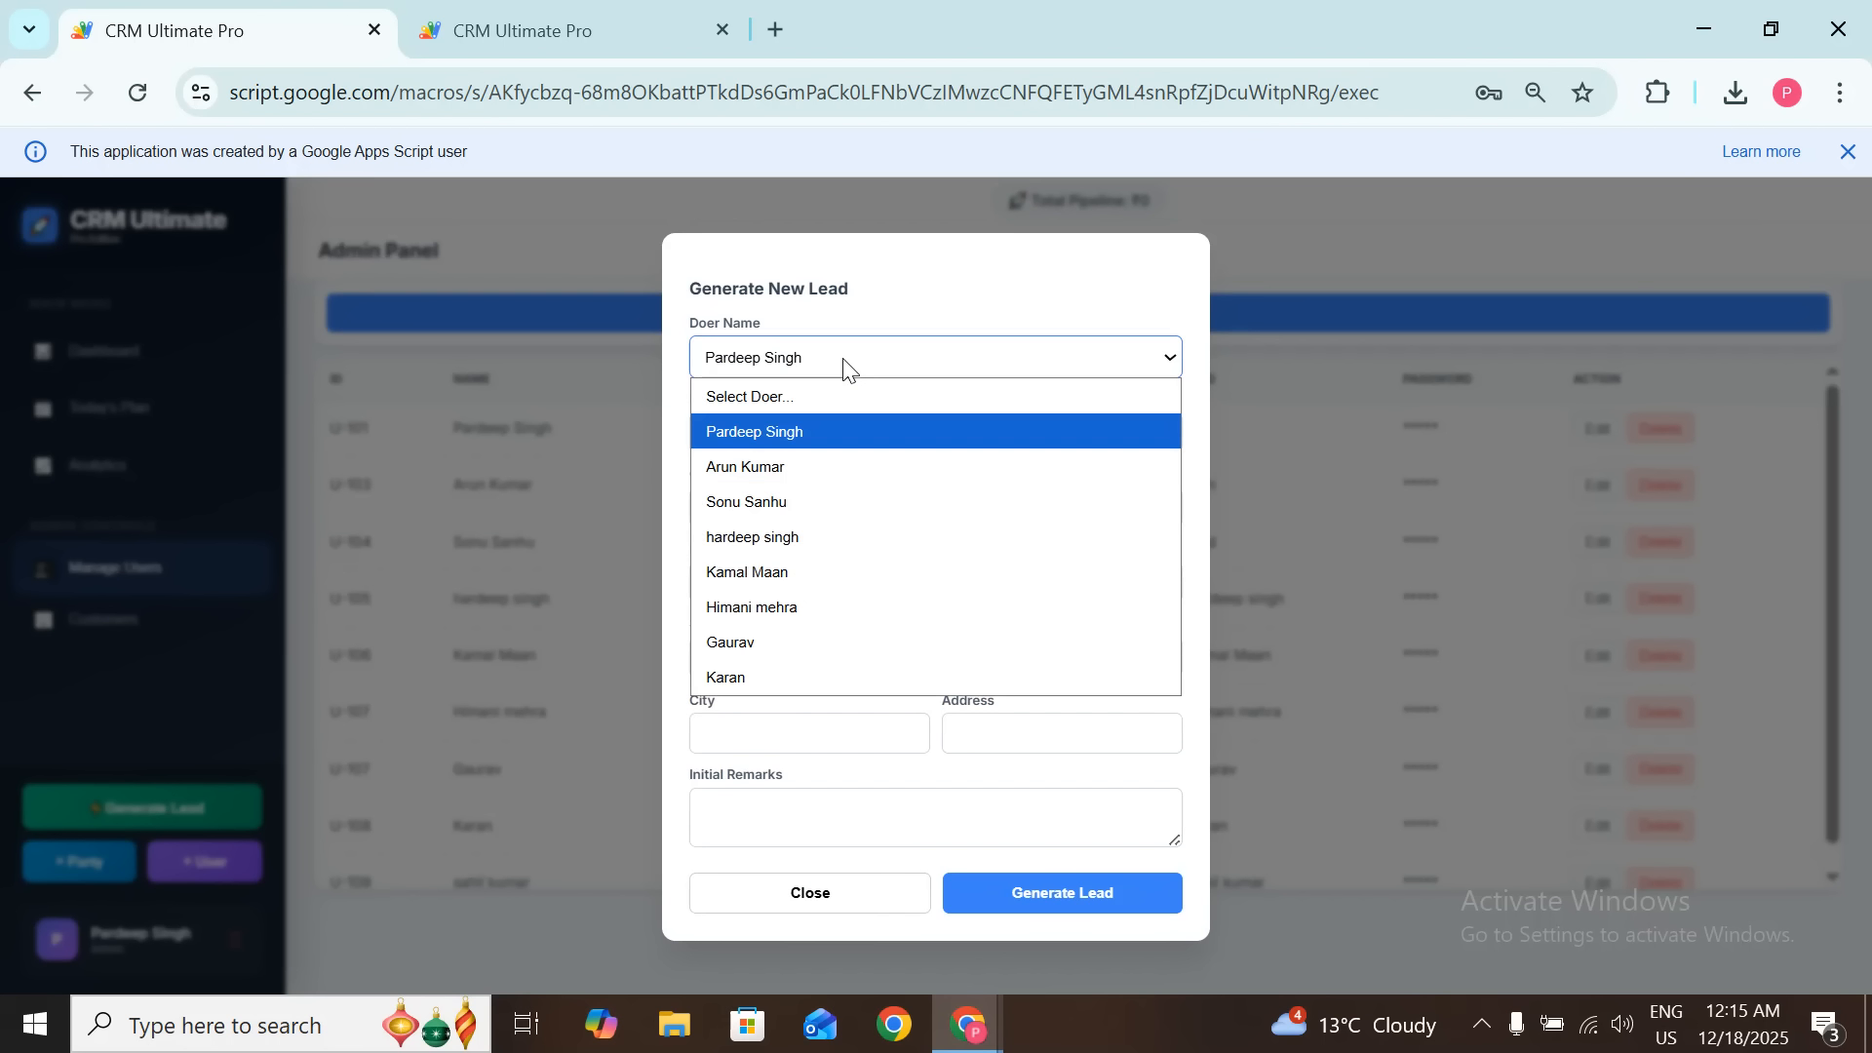
left_click(785, 362)
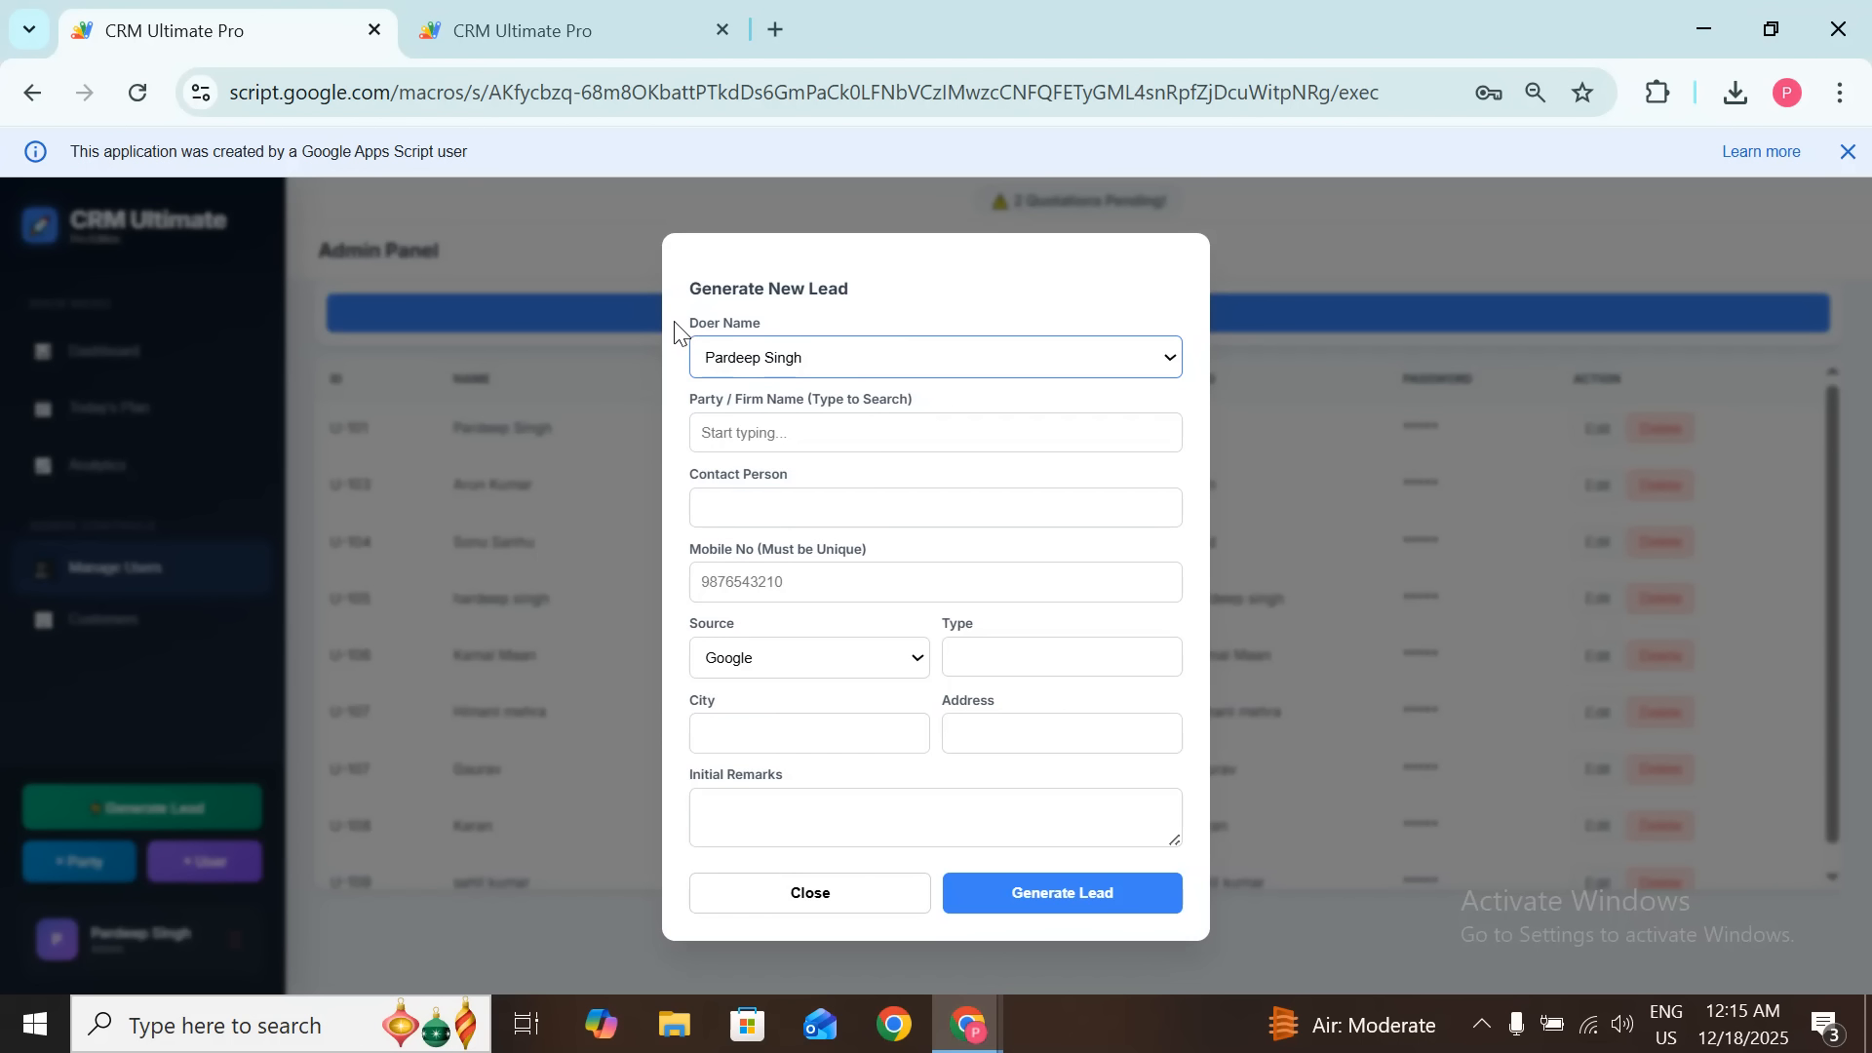
left_click_drag(677, 321, 789, 319)
left_click(787, 323)
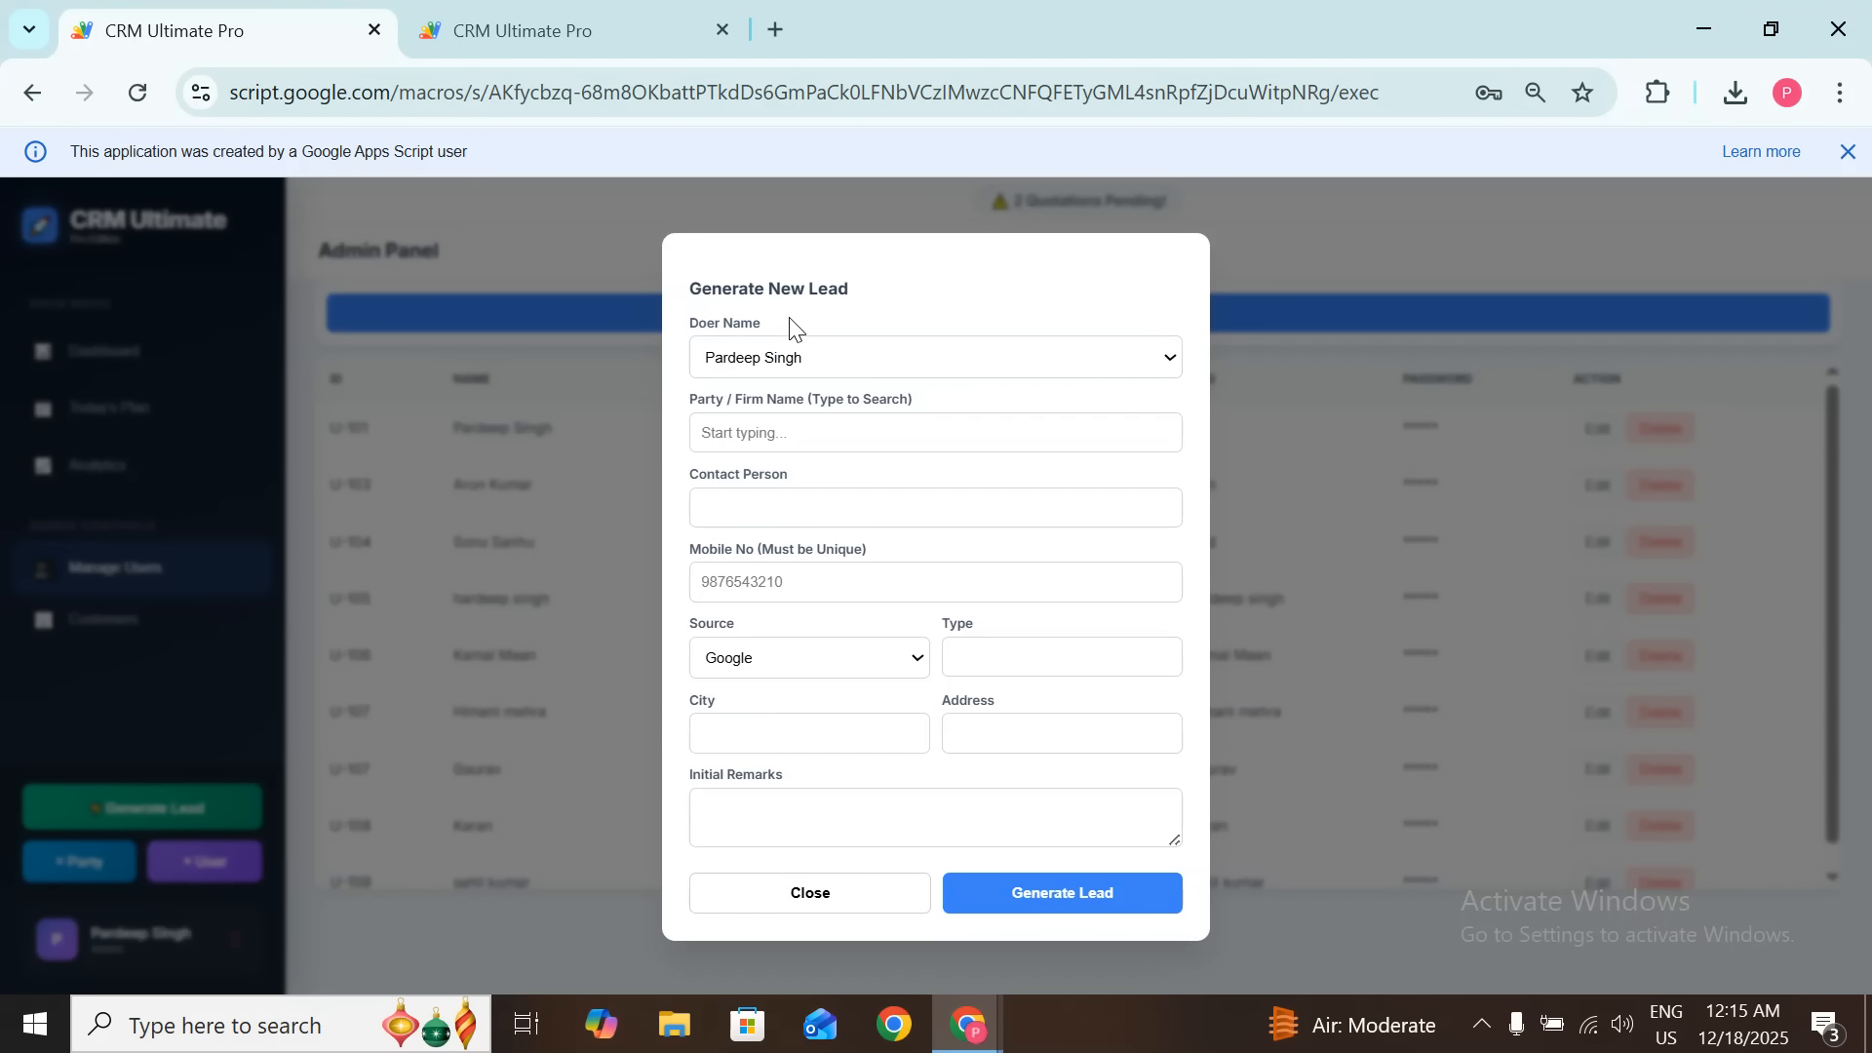
left_click_drag(690, 330, 806, 334)
left_click(806, 334)
left_click(885, 357)
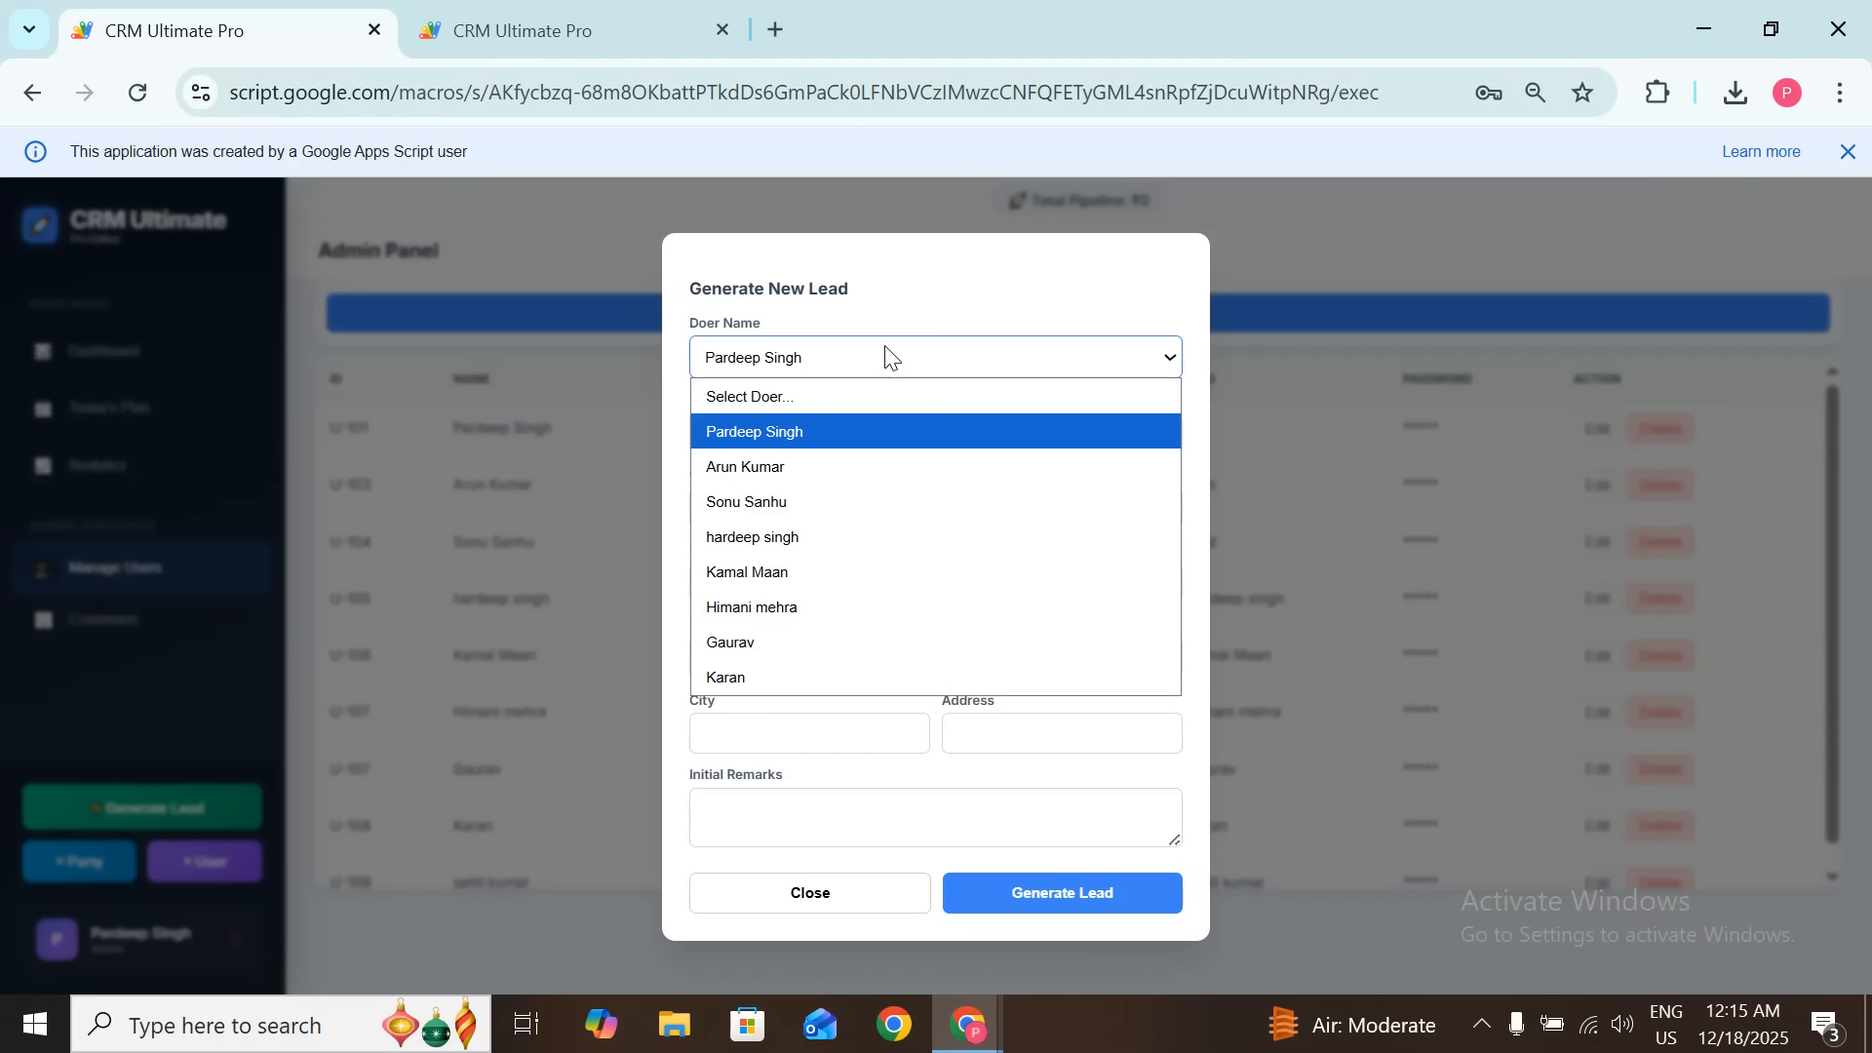
left_click(764, 455)
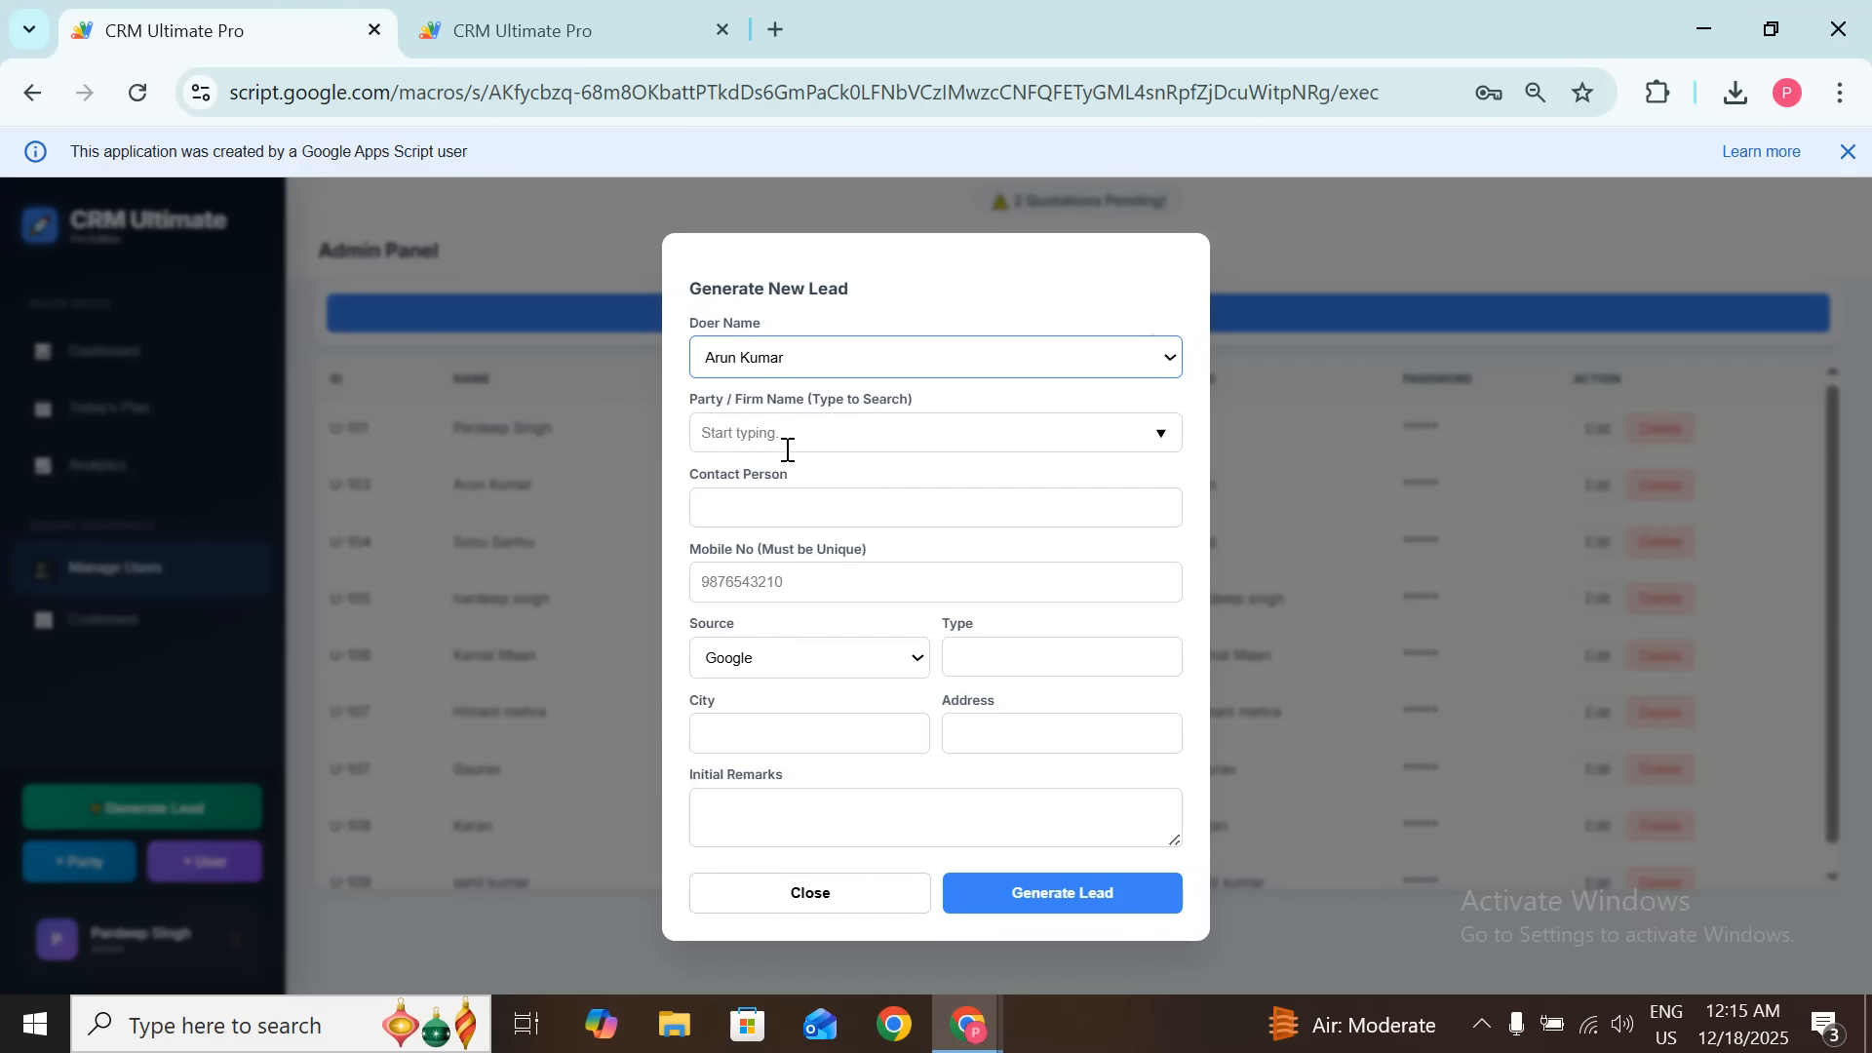
Step: Pick party vaibhav pvt ltd via 'va', add remarks 'hot lead', and generate the lead
left_click(789, 449)
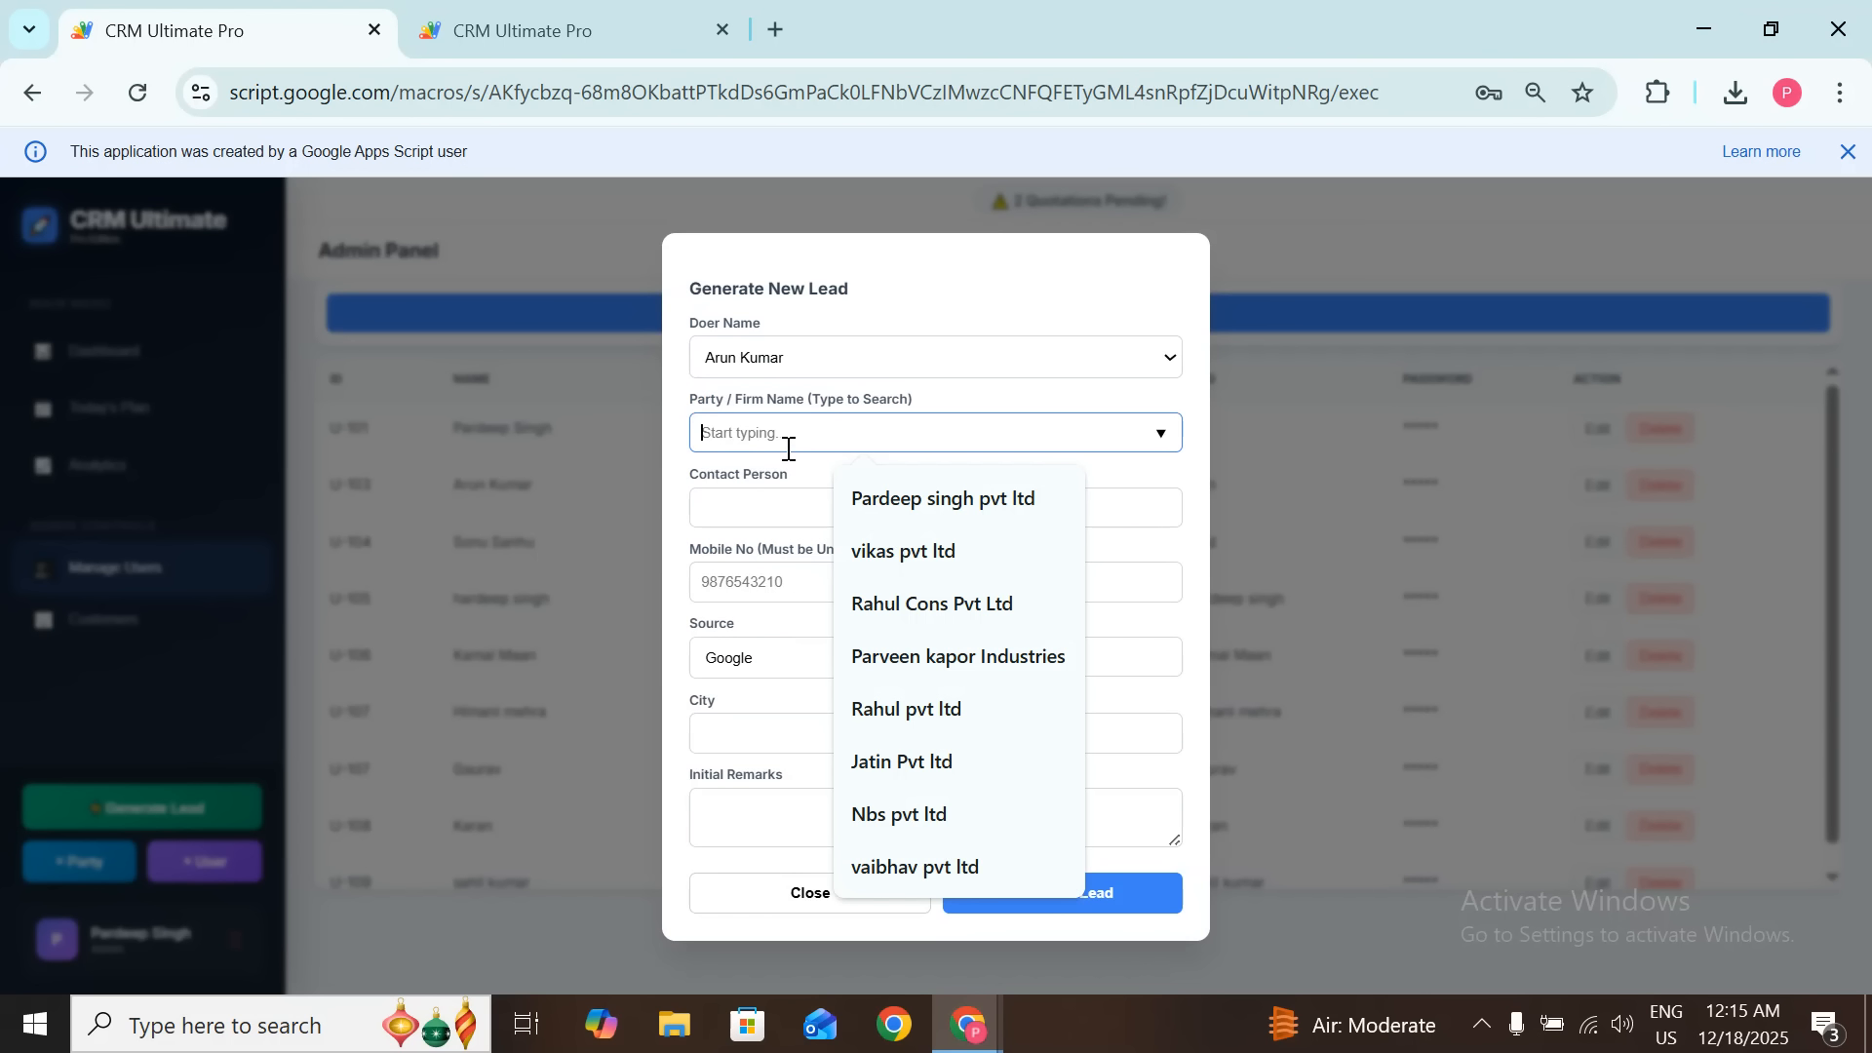
type("vai")
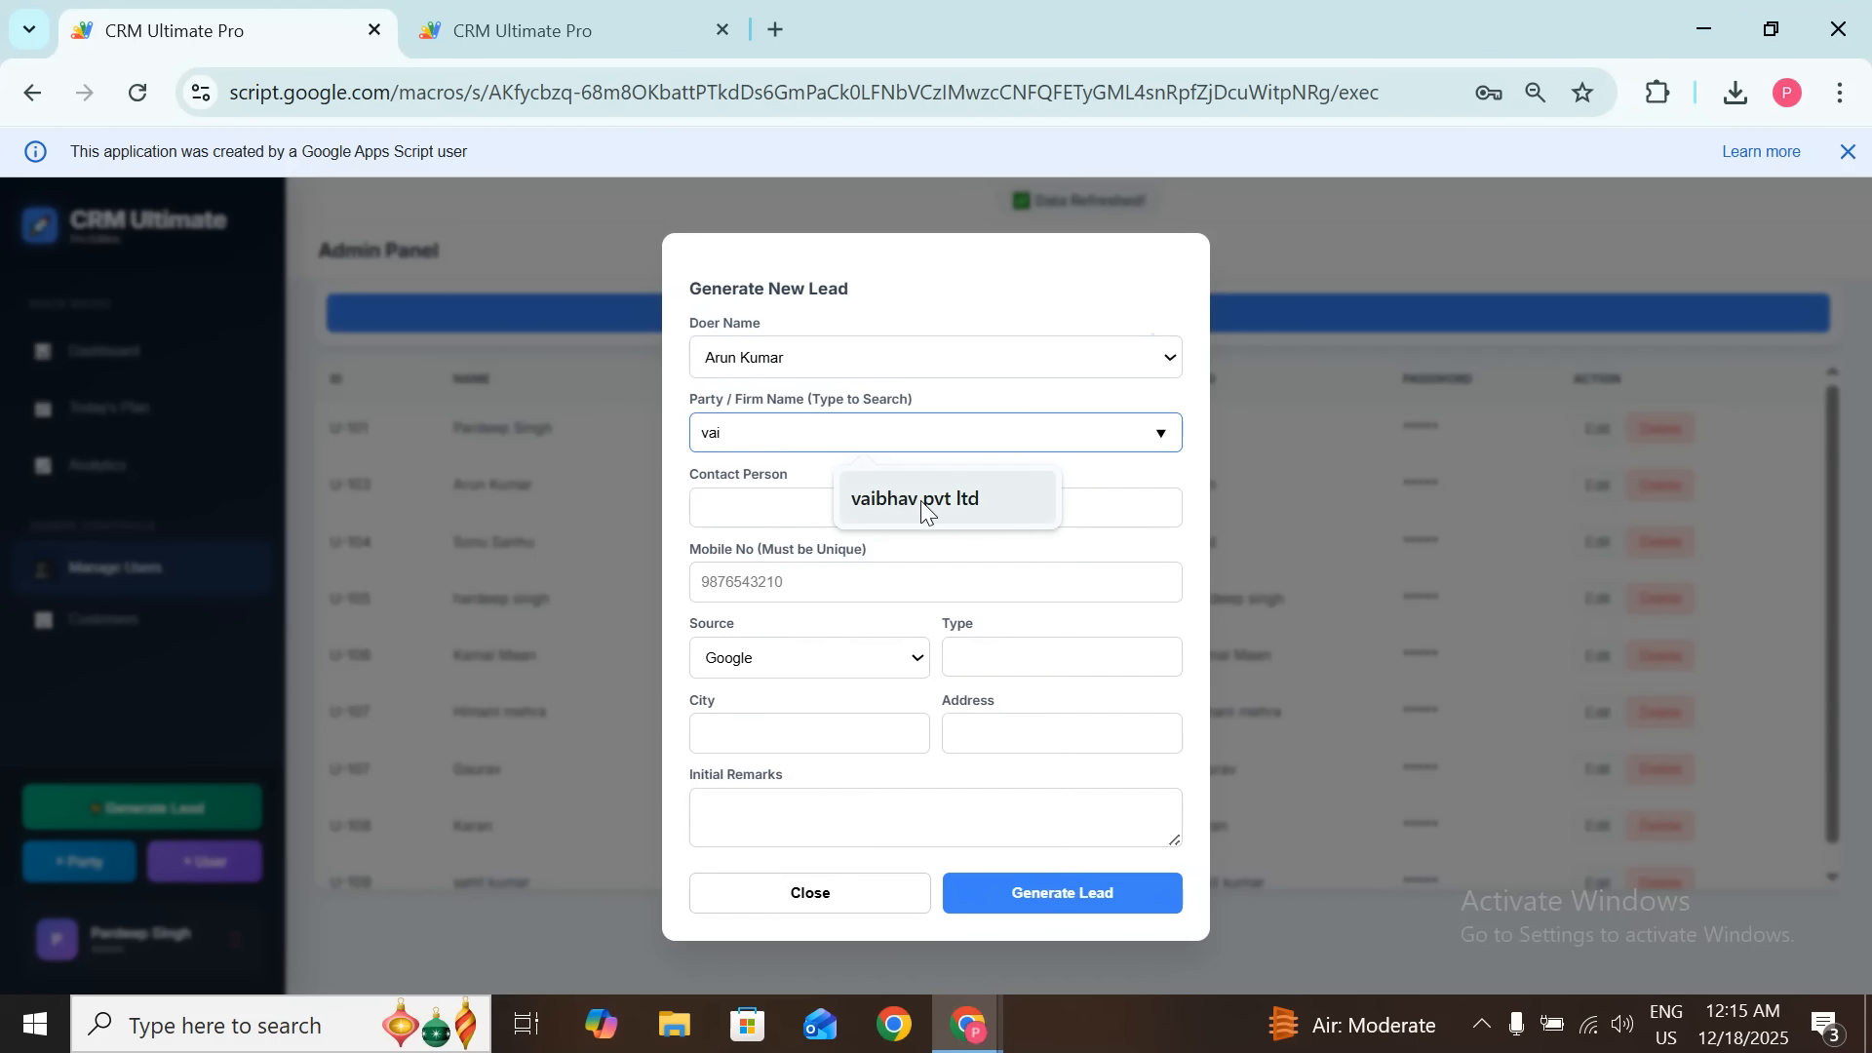
left_click(921, 500)
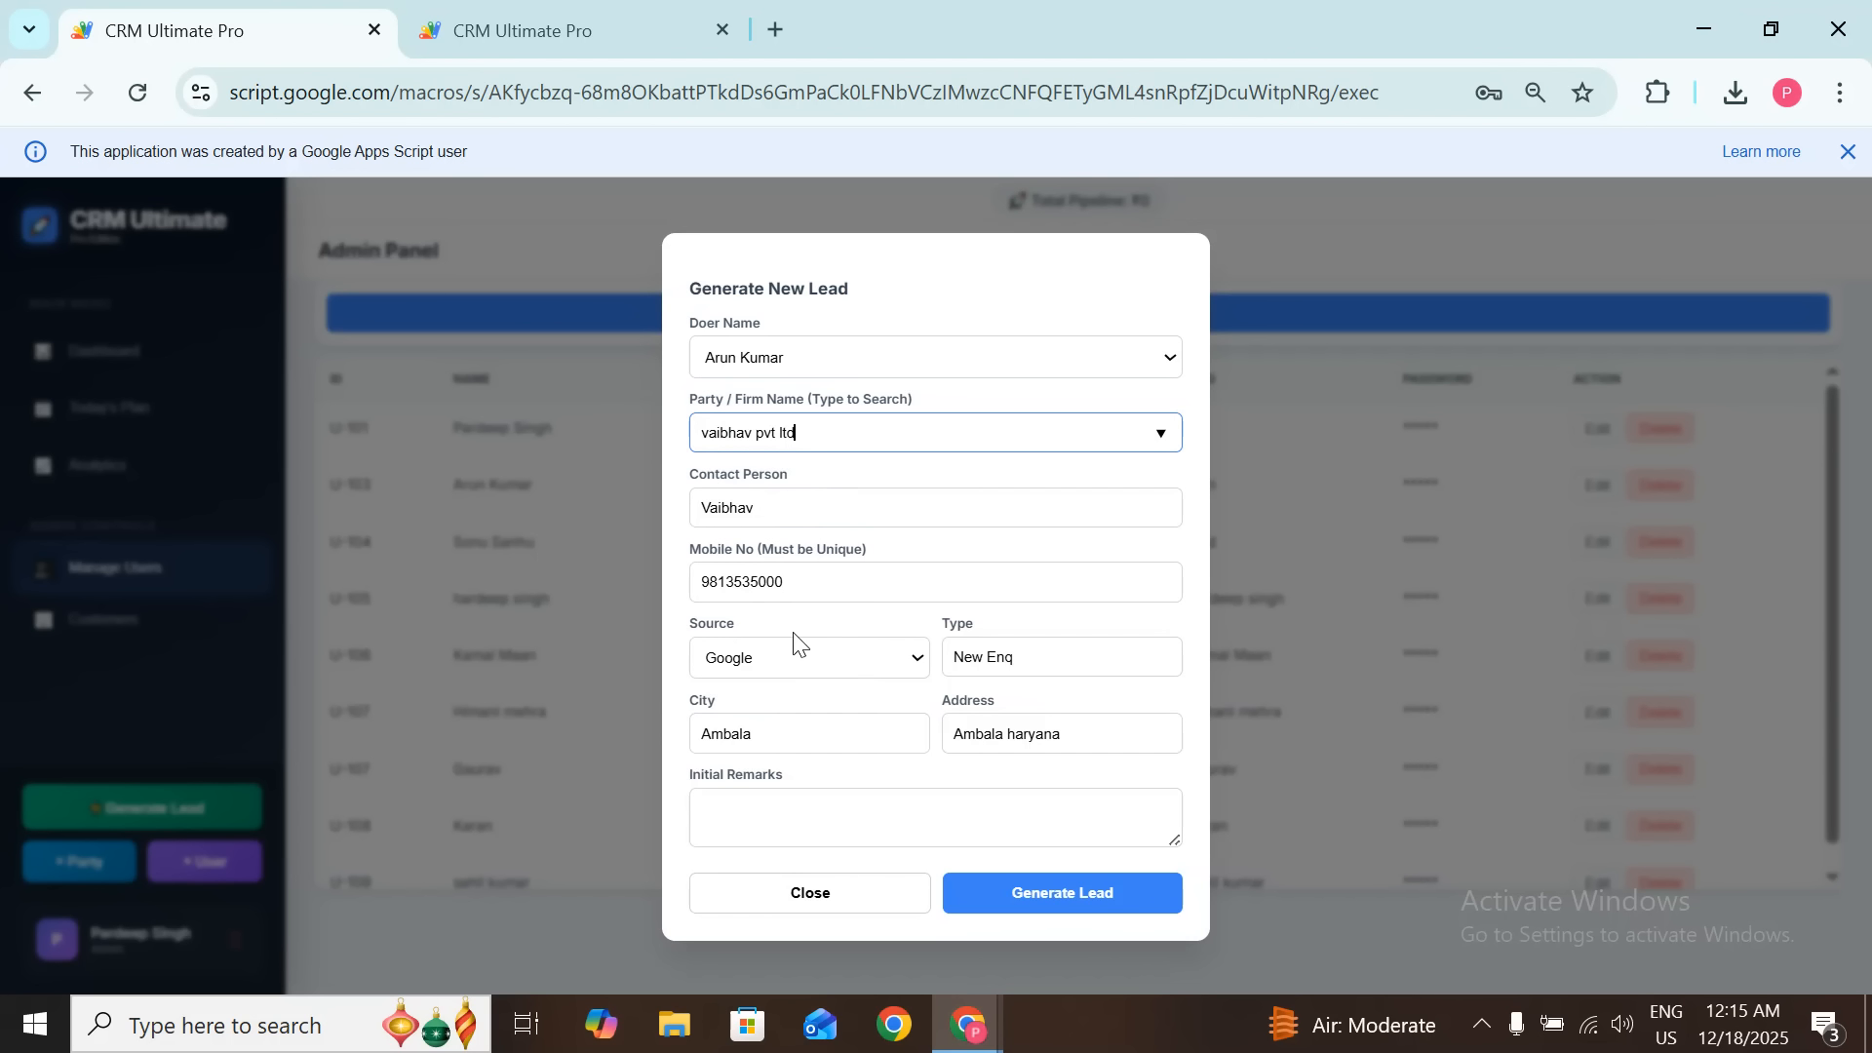
left_click(790, 825)
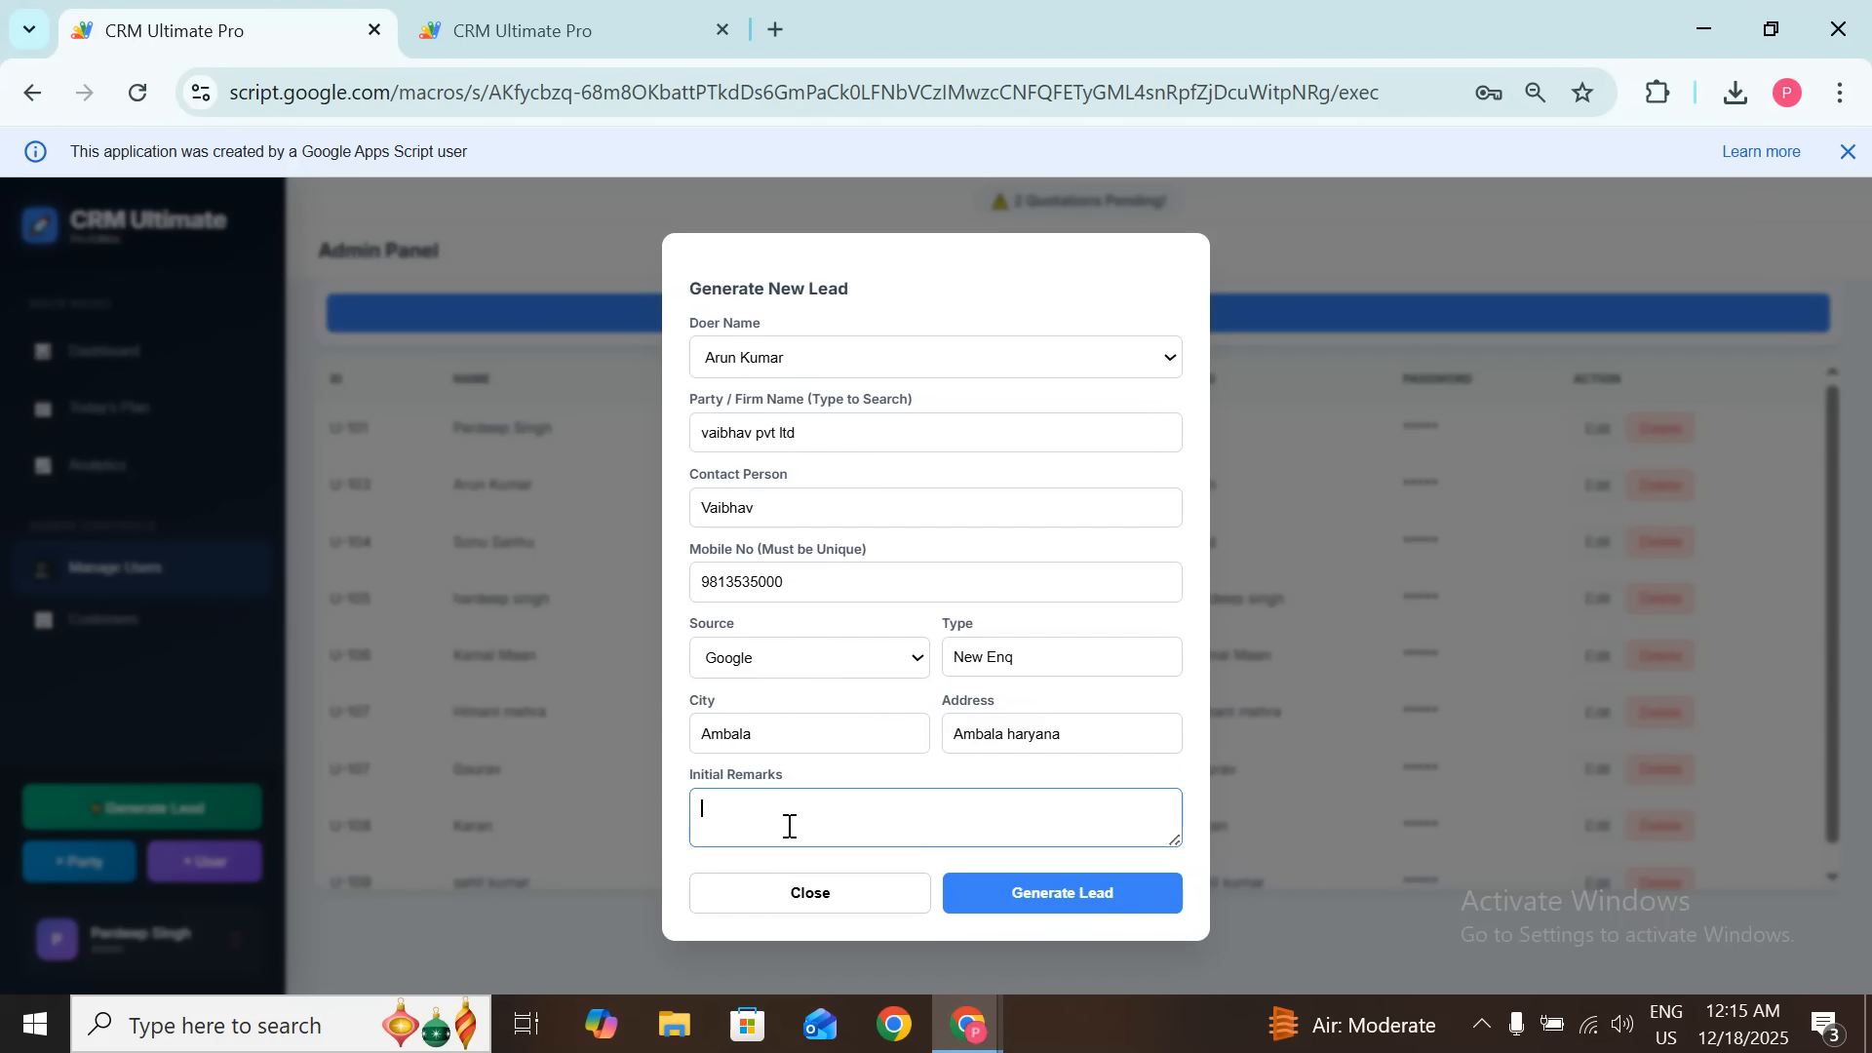
type("hot lead")
left_click(1048, 910)
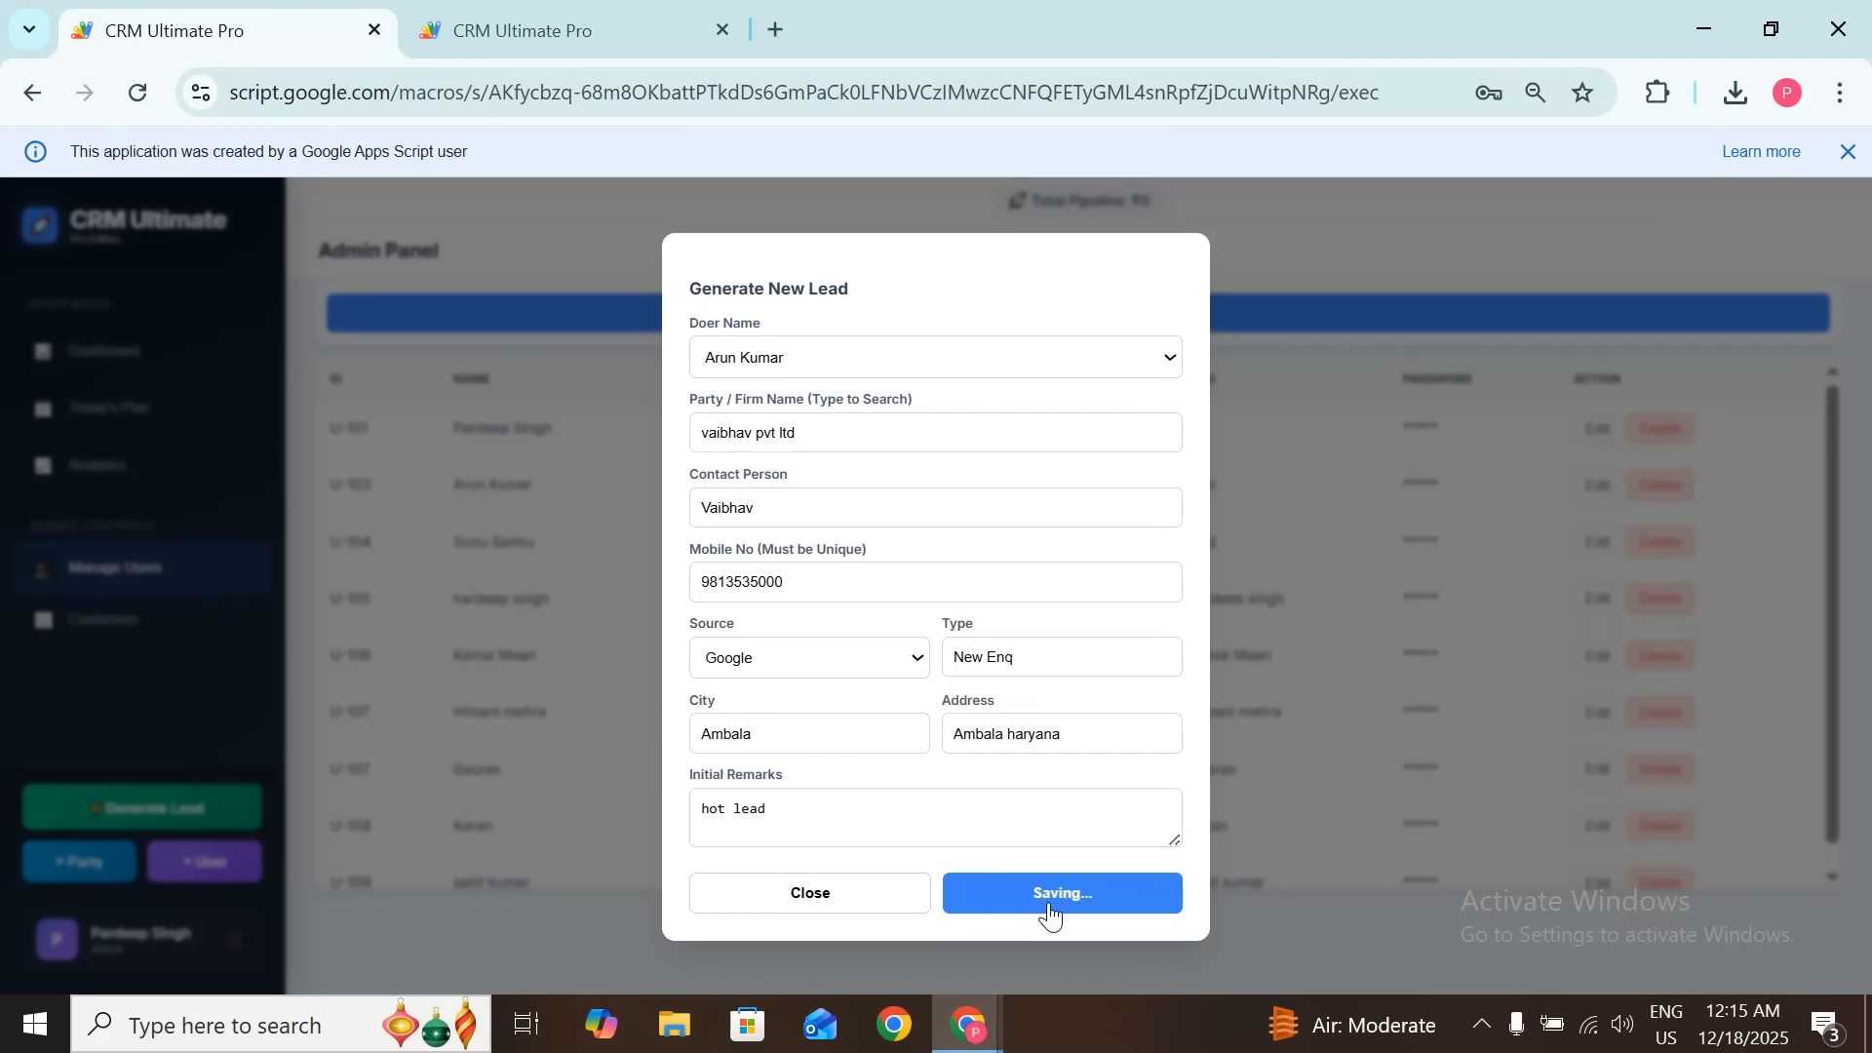
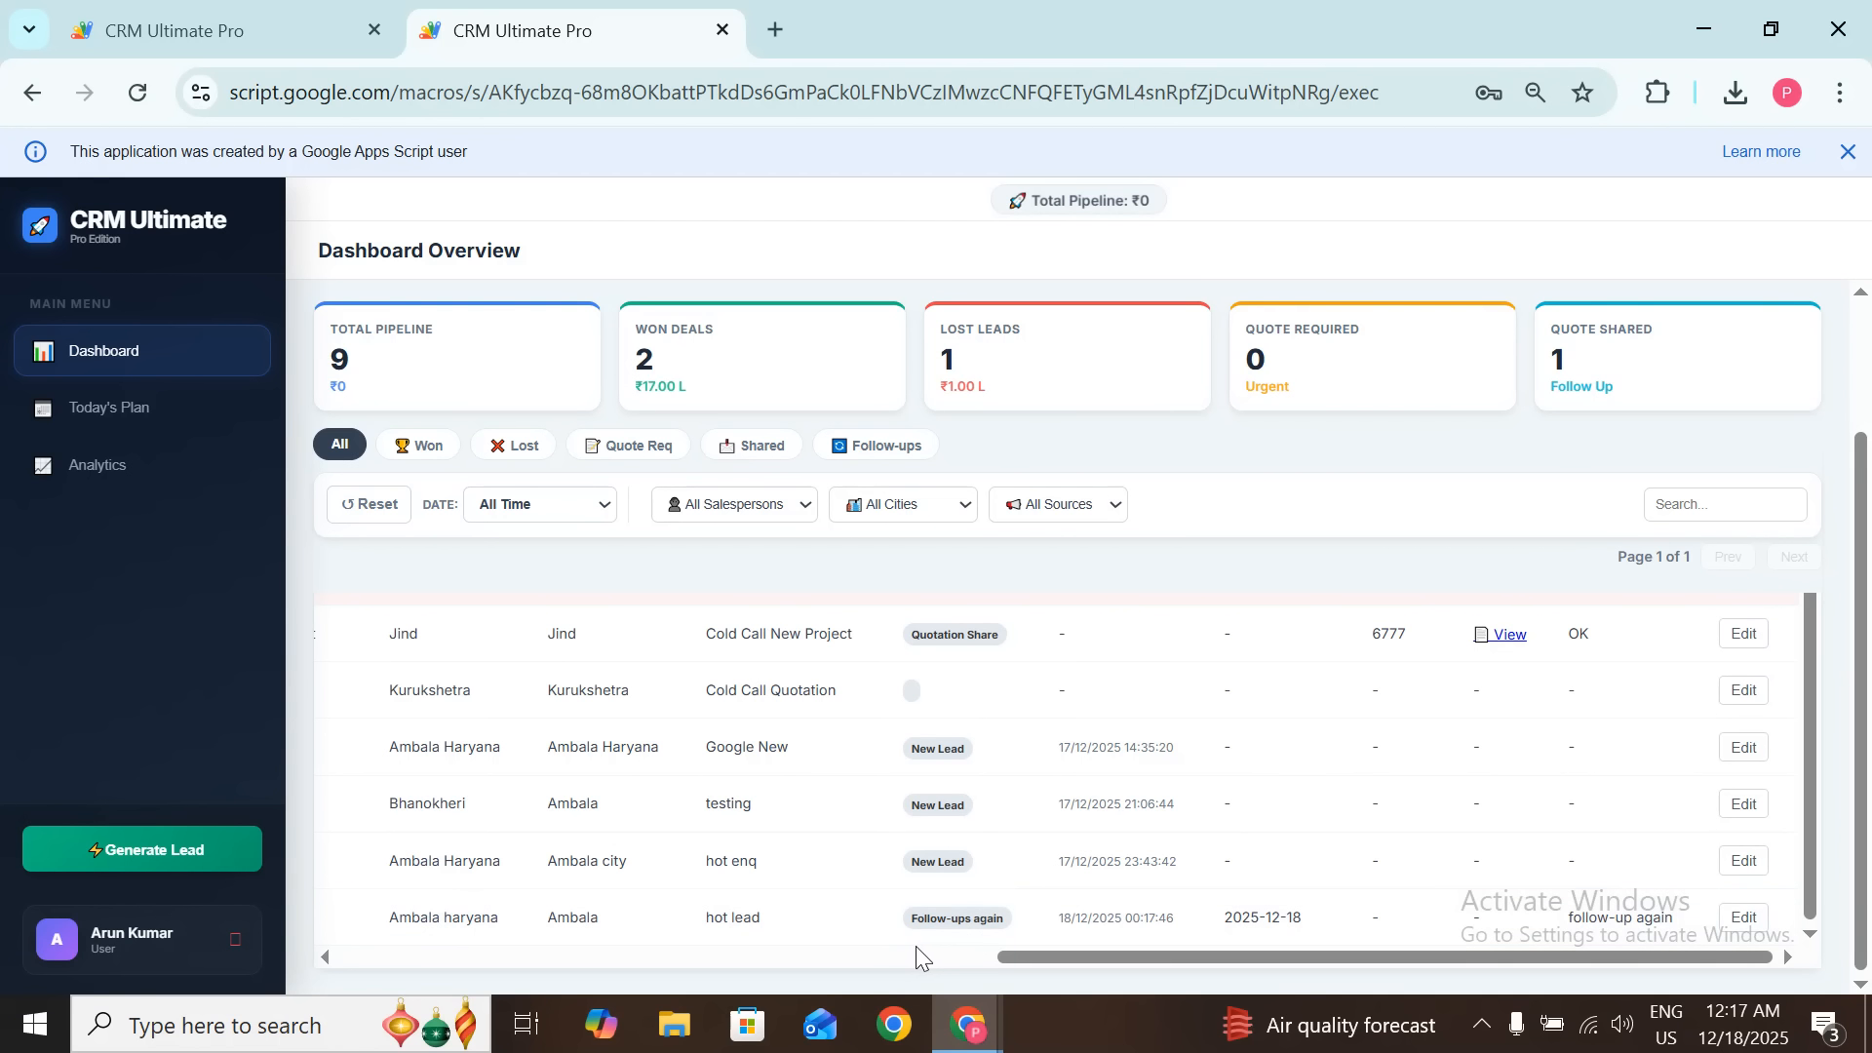
Step: Check the Ambala hot lead's status, date and last-action time, then edit its status
left_click_drag(911, 928, 1124, 918)
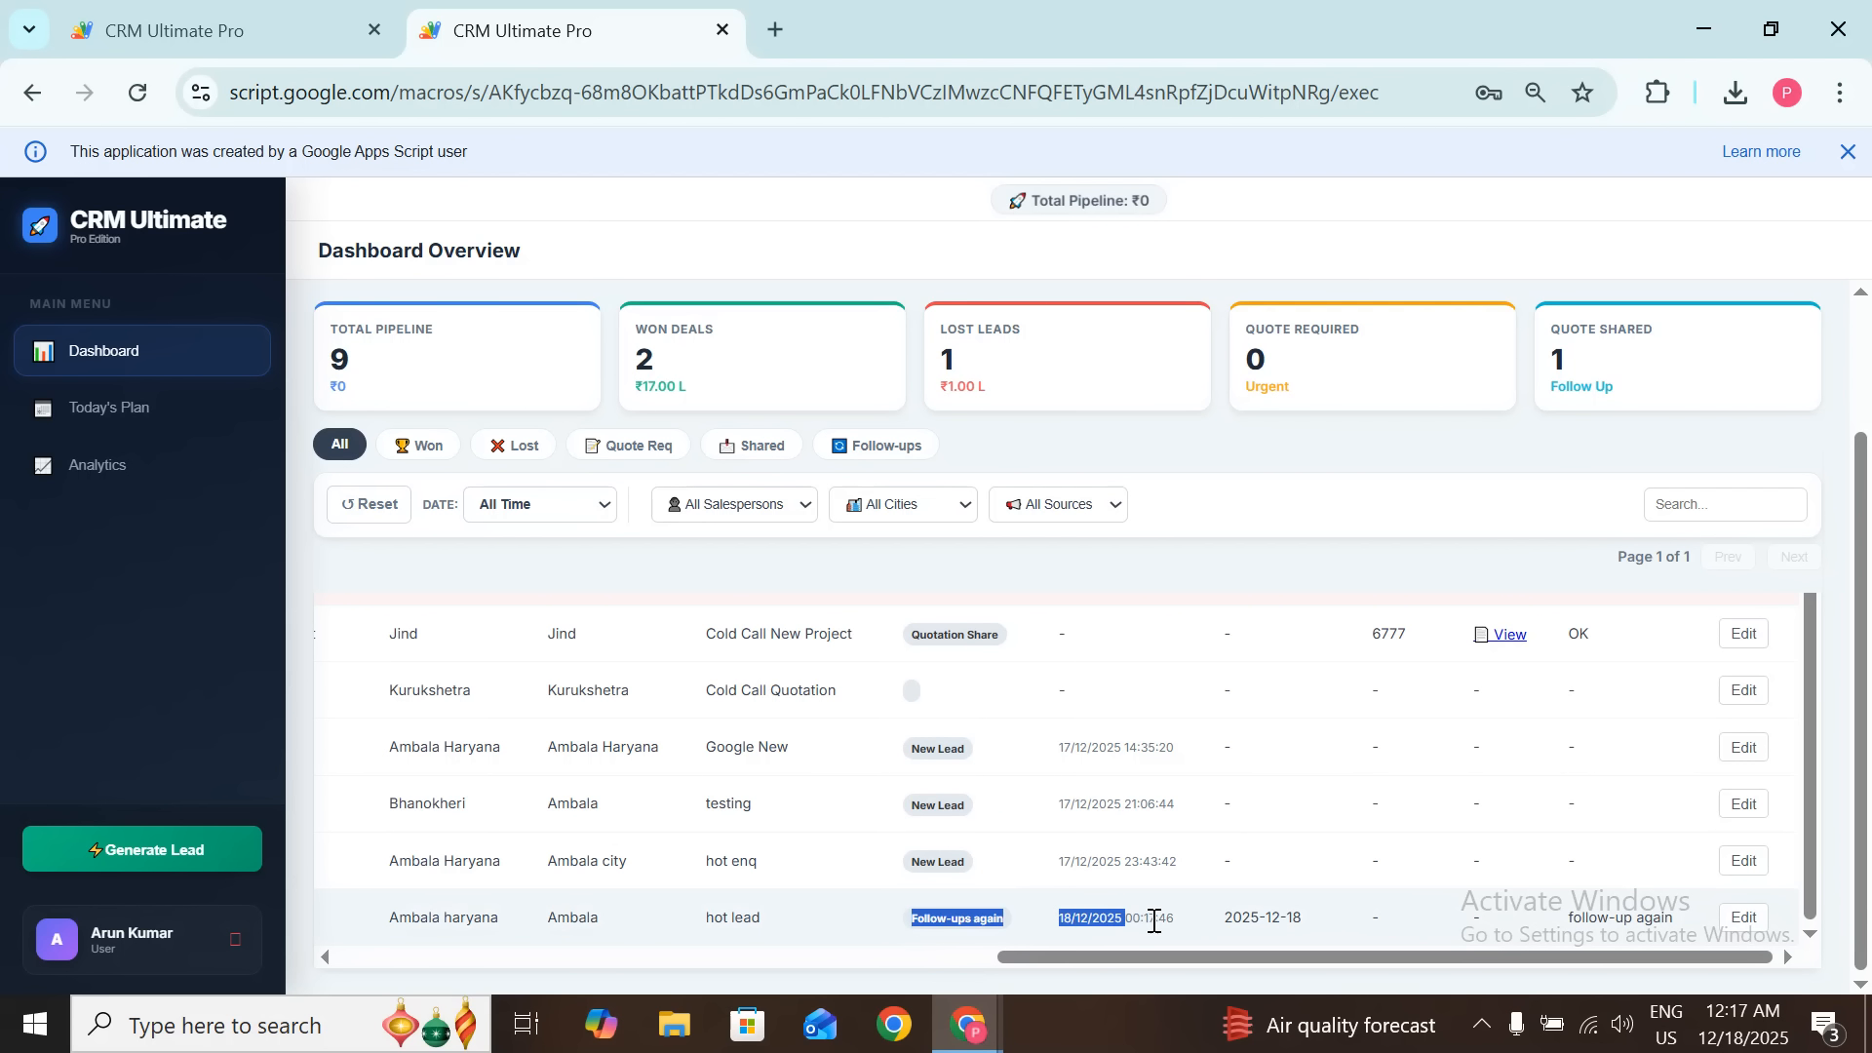
left_click(1157, 917)
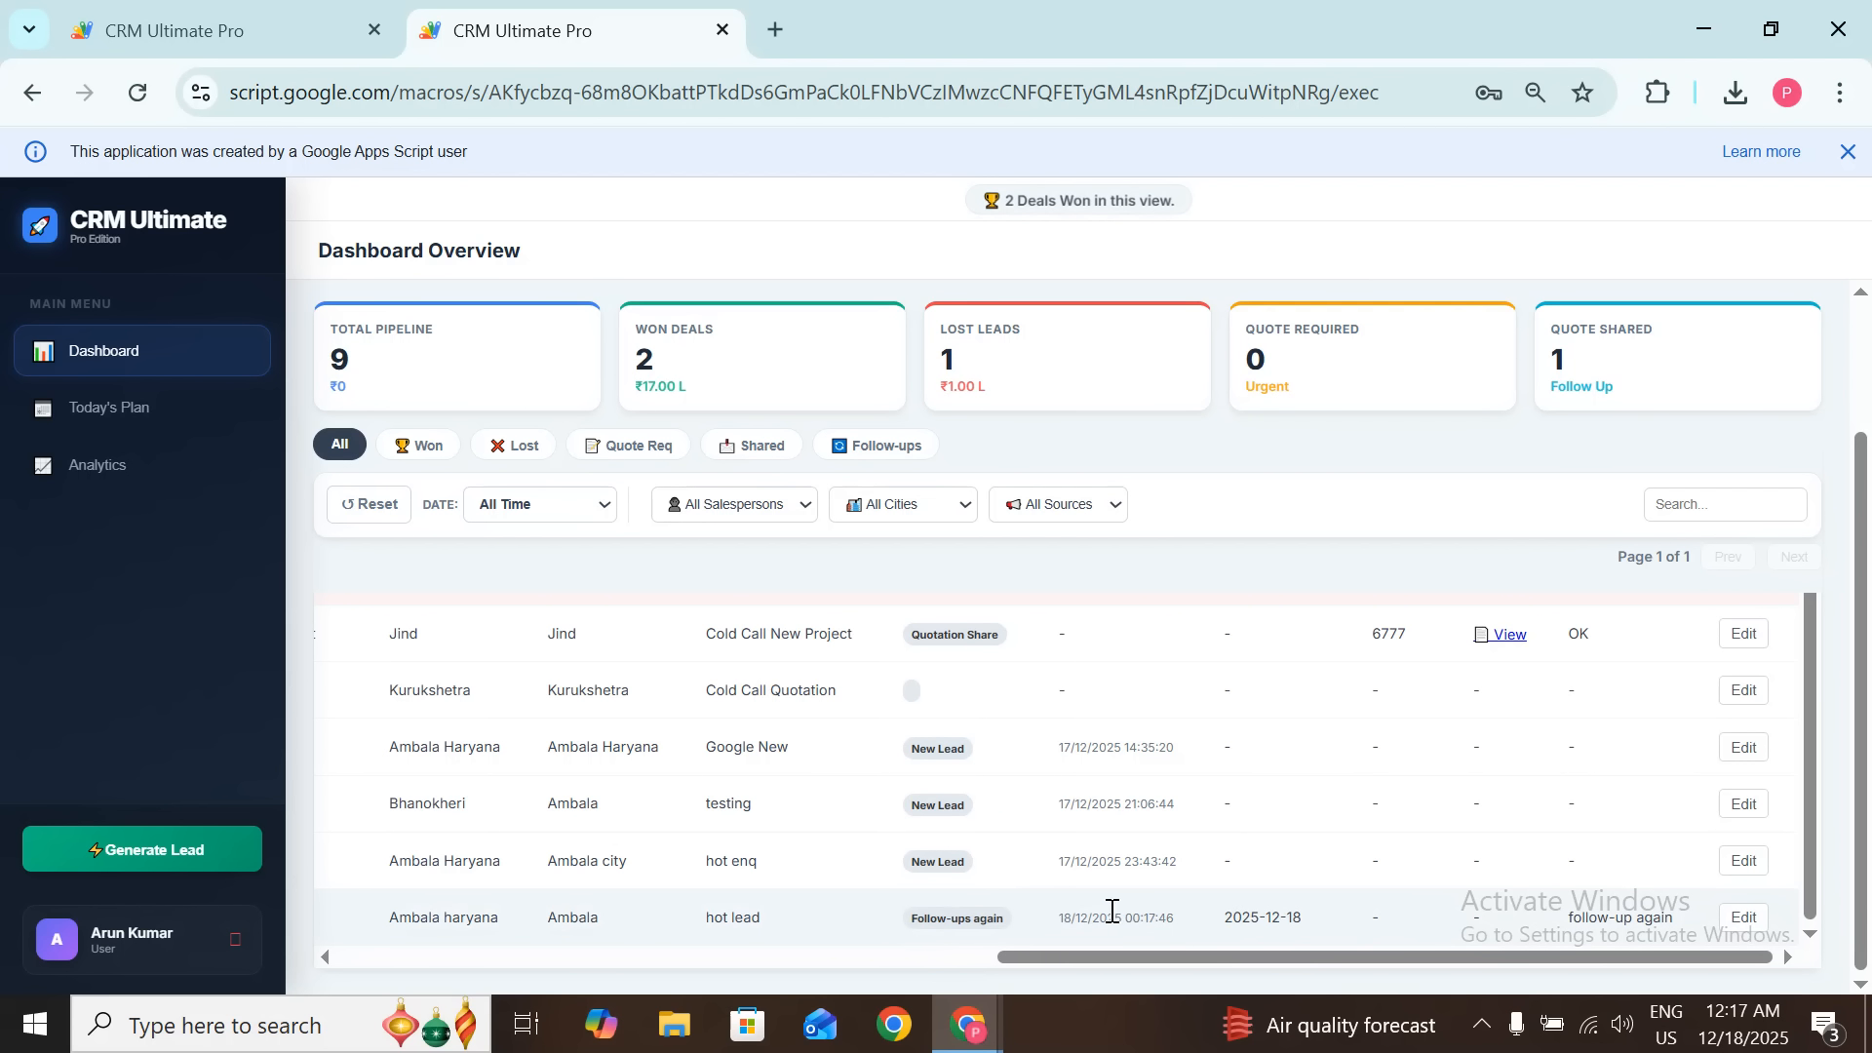
left_click_drag(1093, 920, 1172, 925)
left_click(1173, 925)
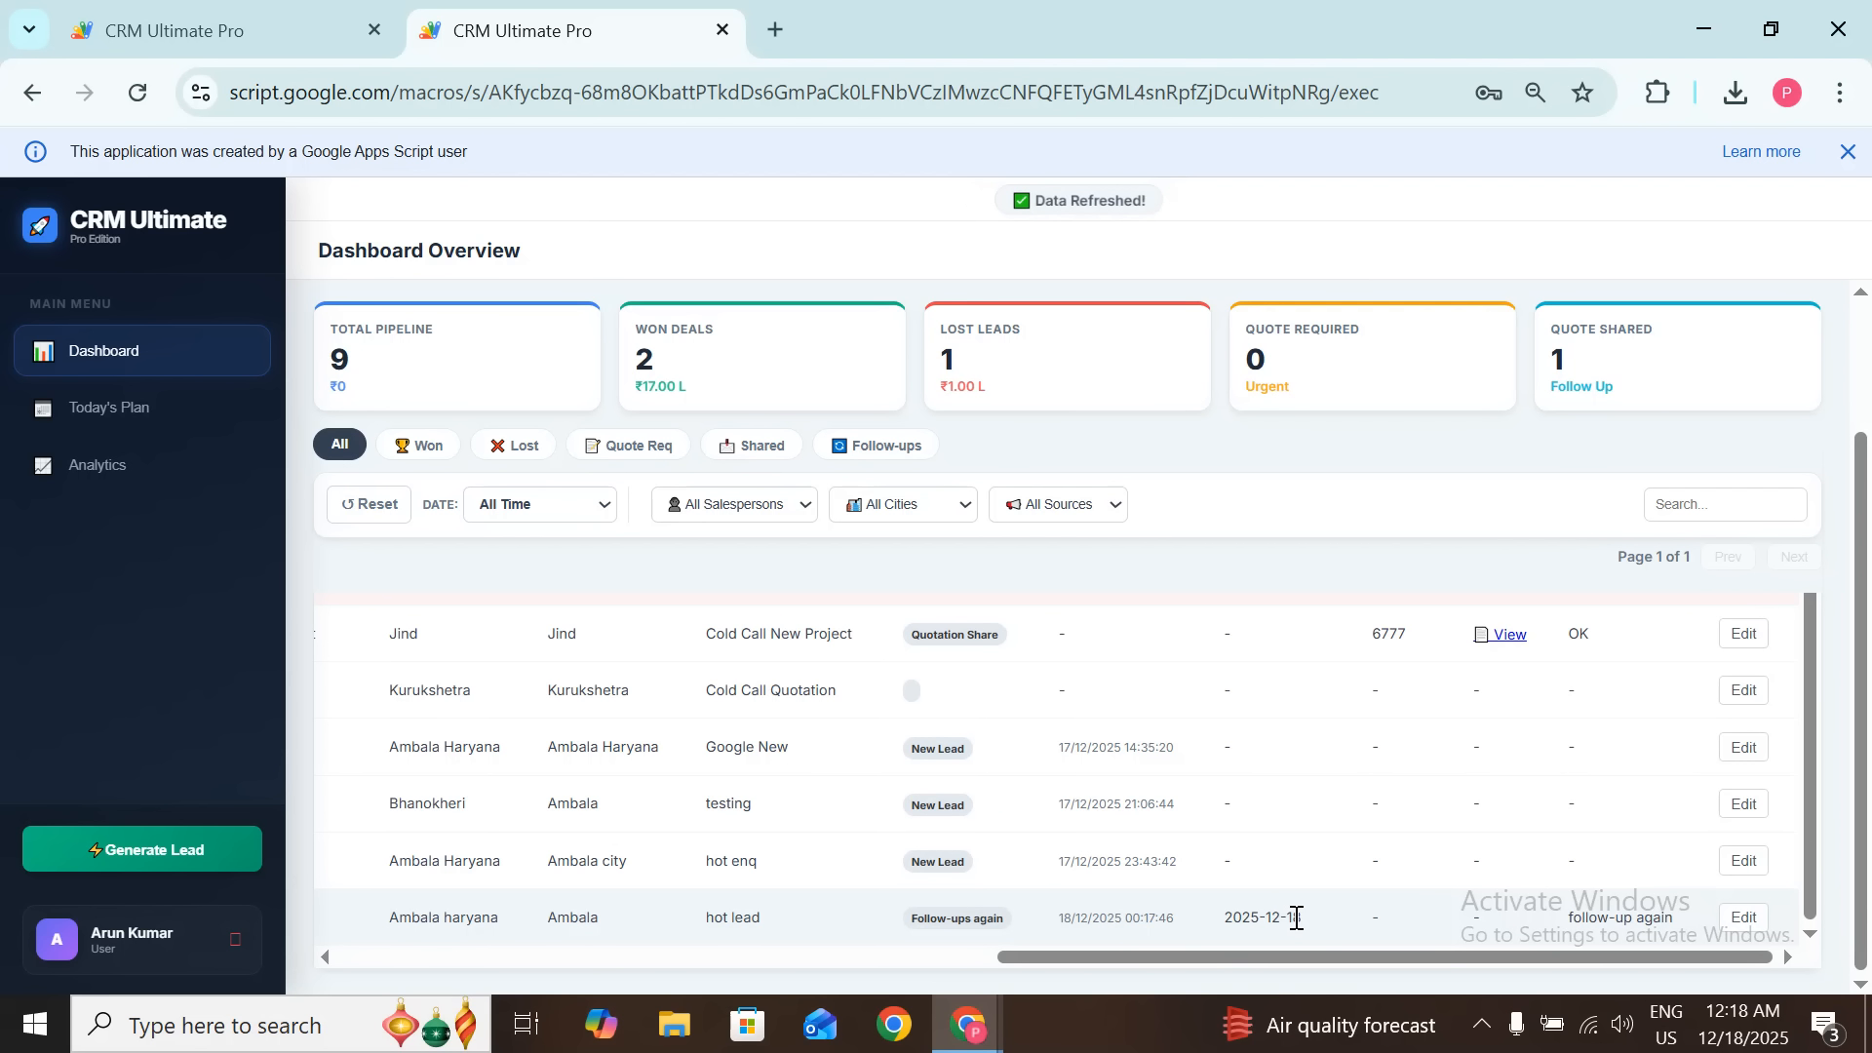
scroll(1860, 760, "up", 2)
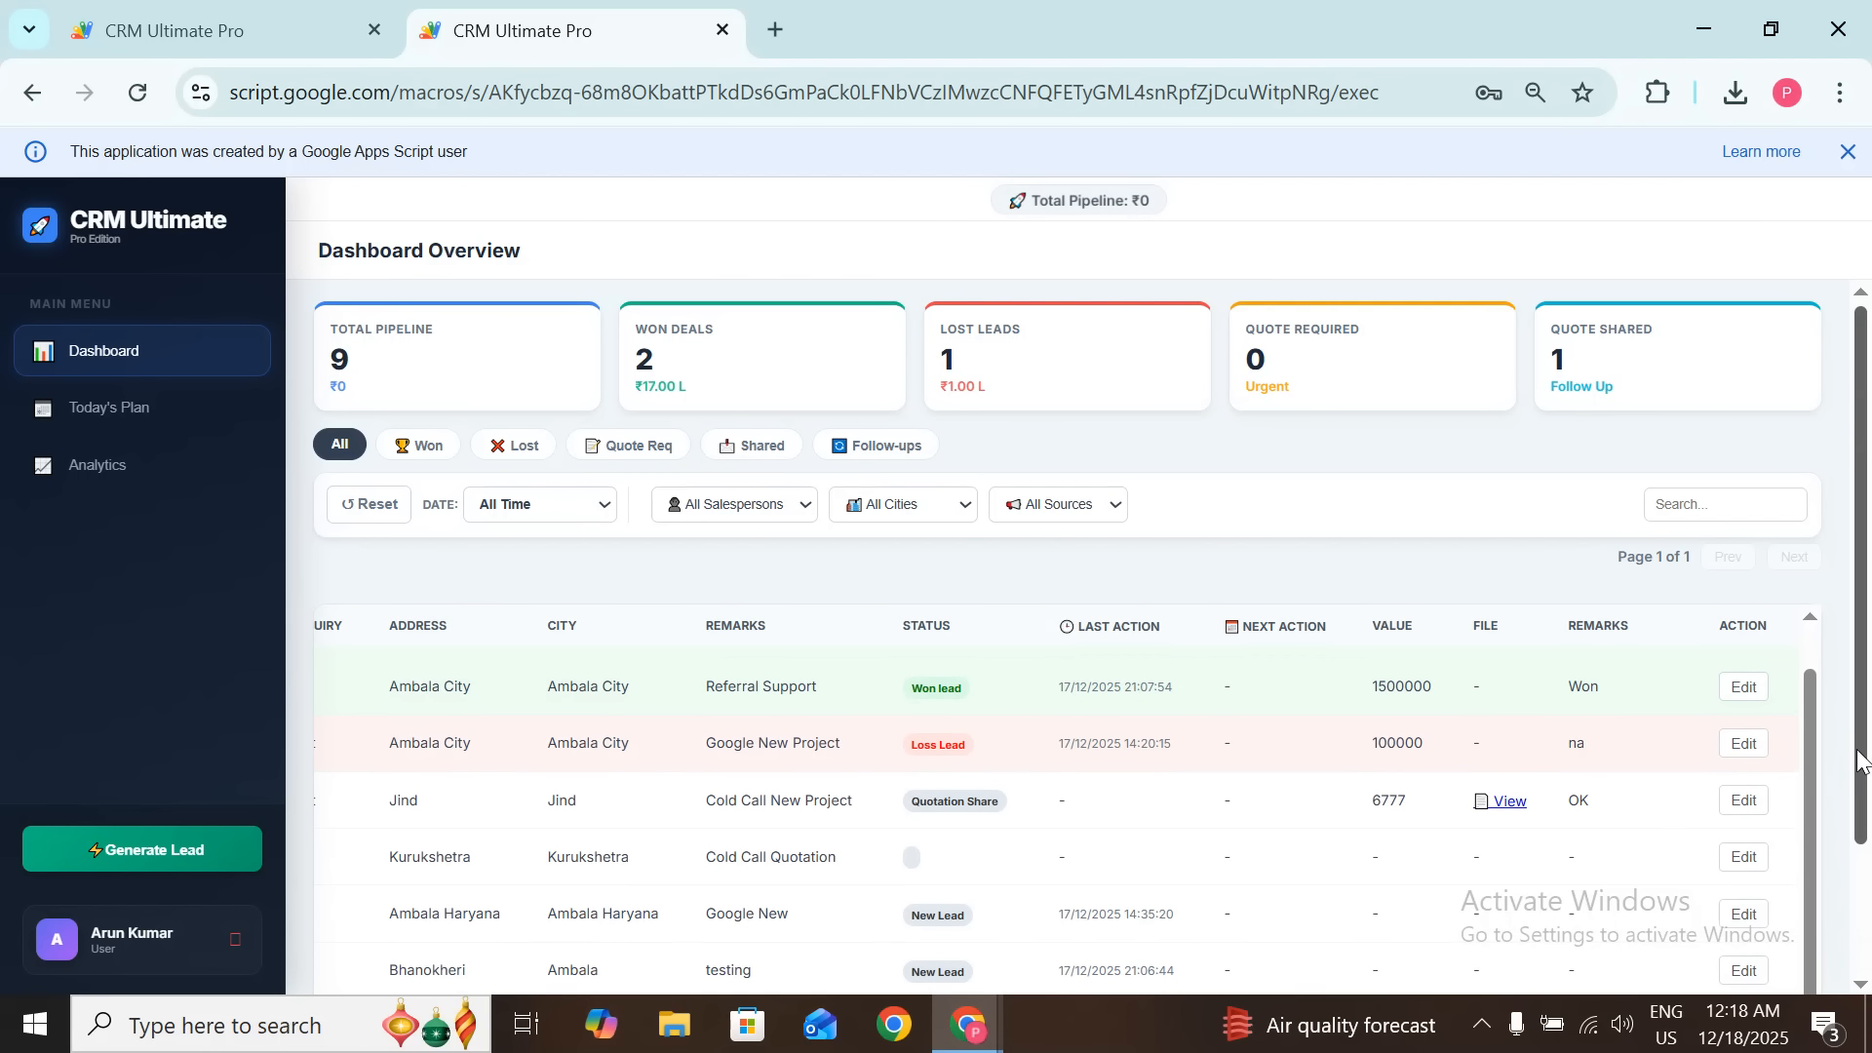
scroll(1694, 805, "down", 2)
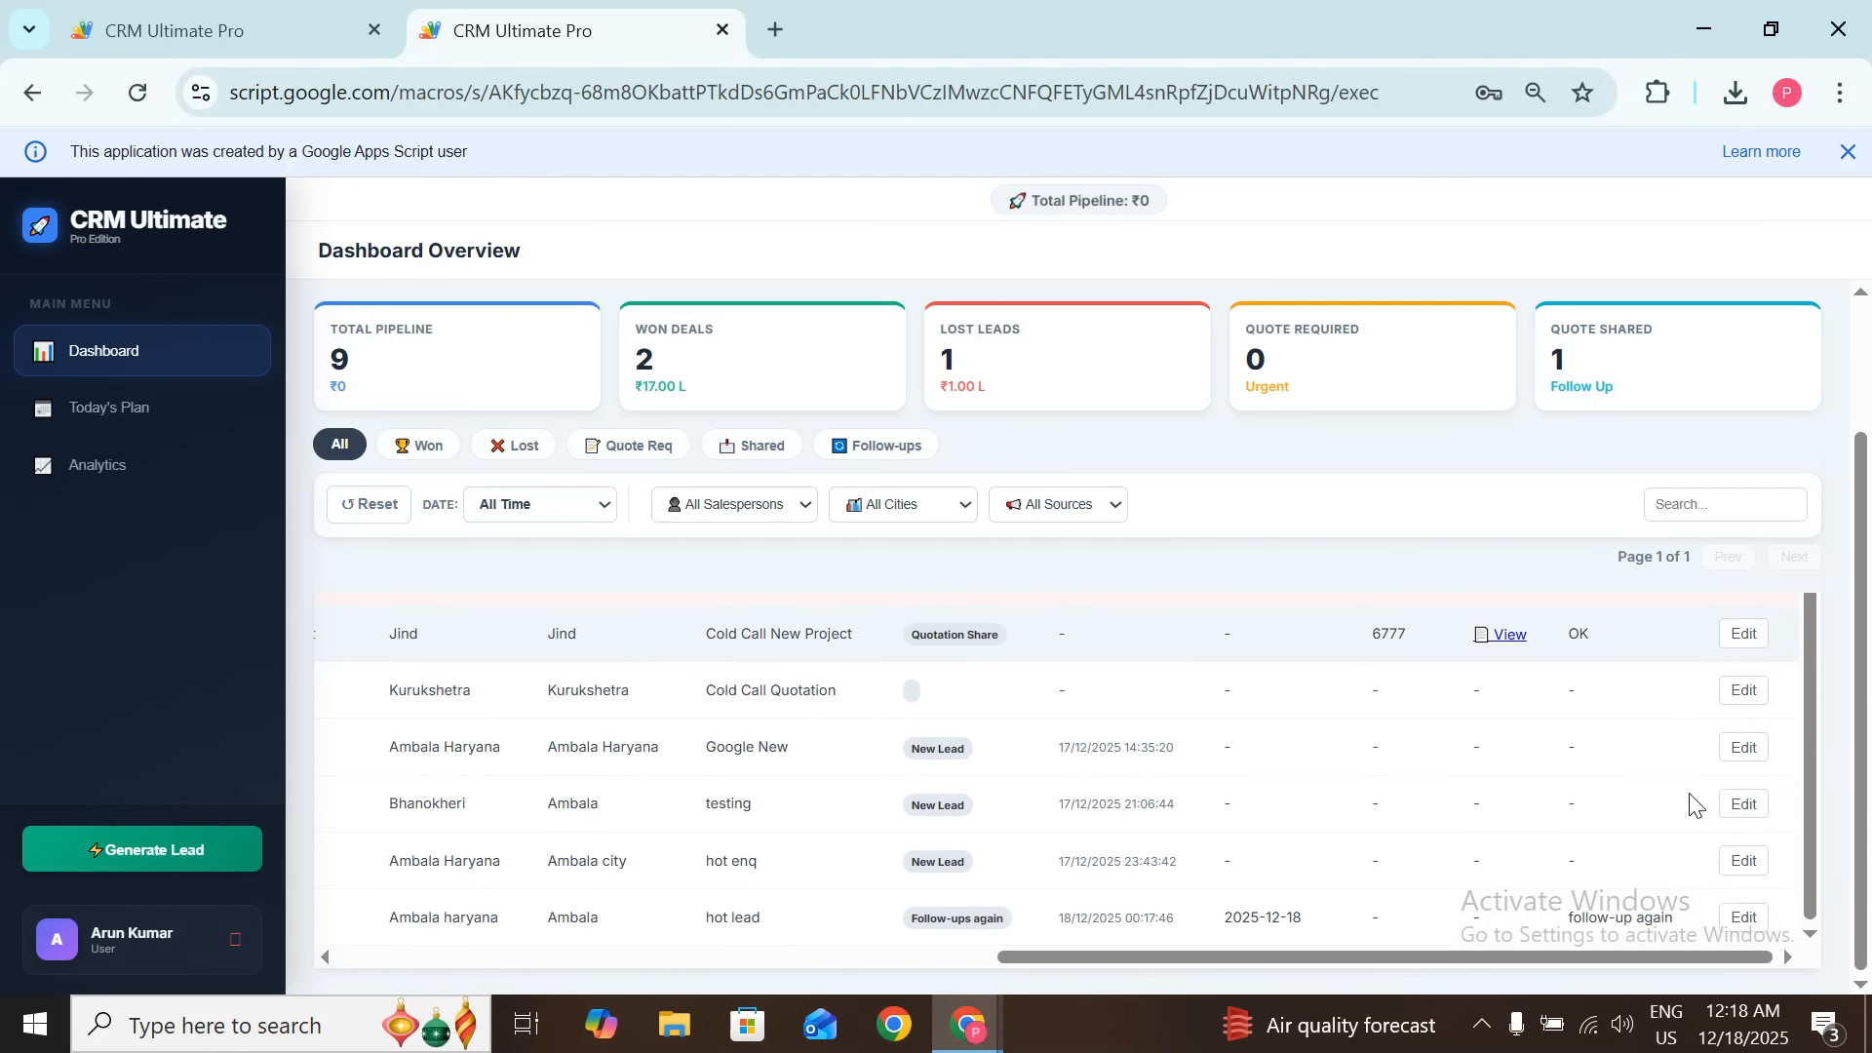
left_click(1733, 921)
Step: Save the hot lead's Quotation Req update with value 1000, then view Today's Action Plan
left_click(807, 607)
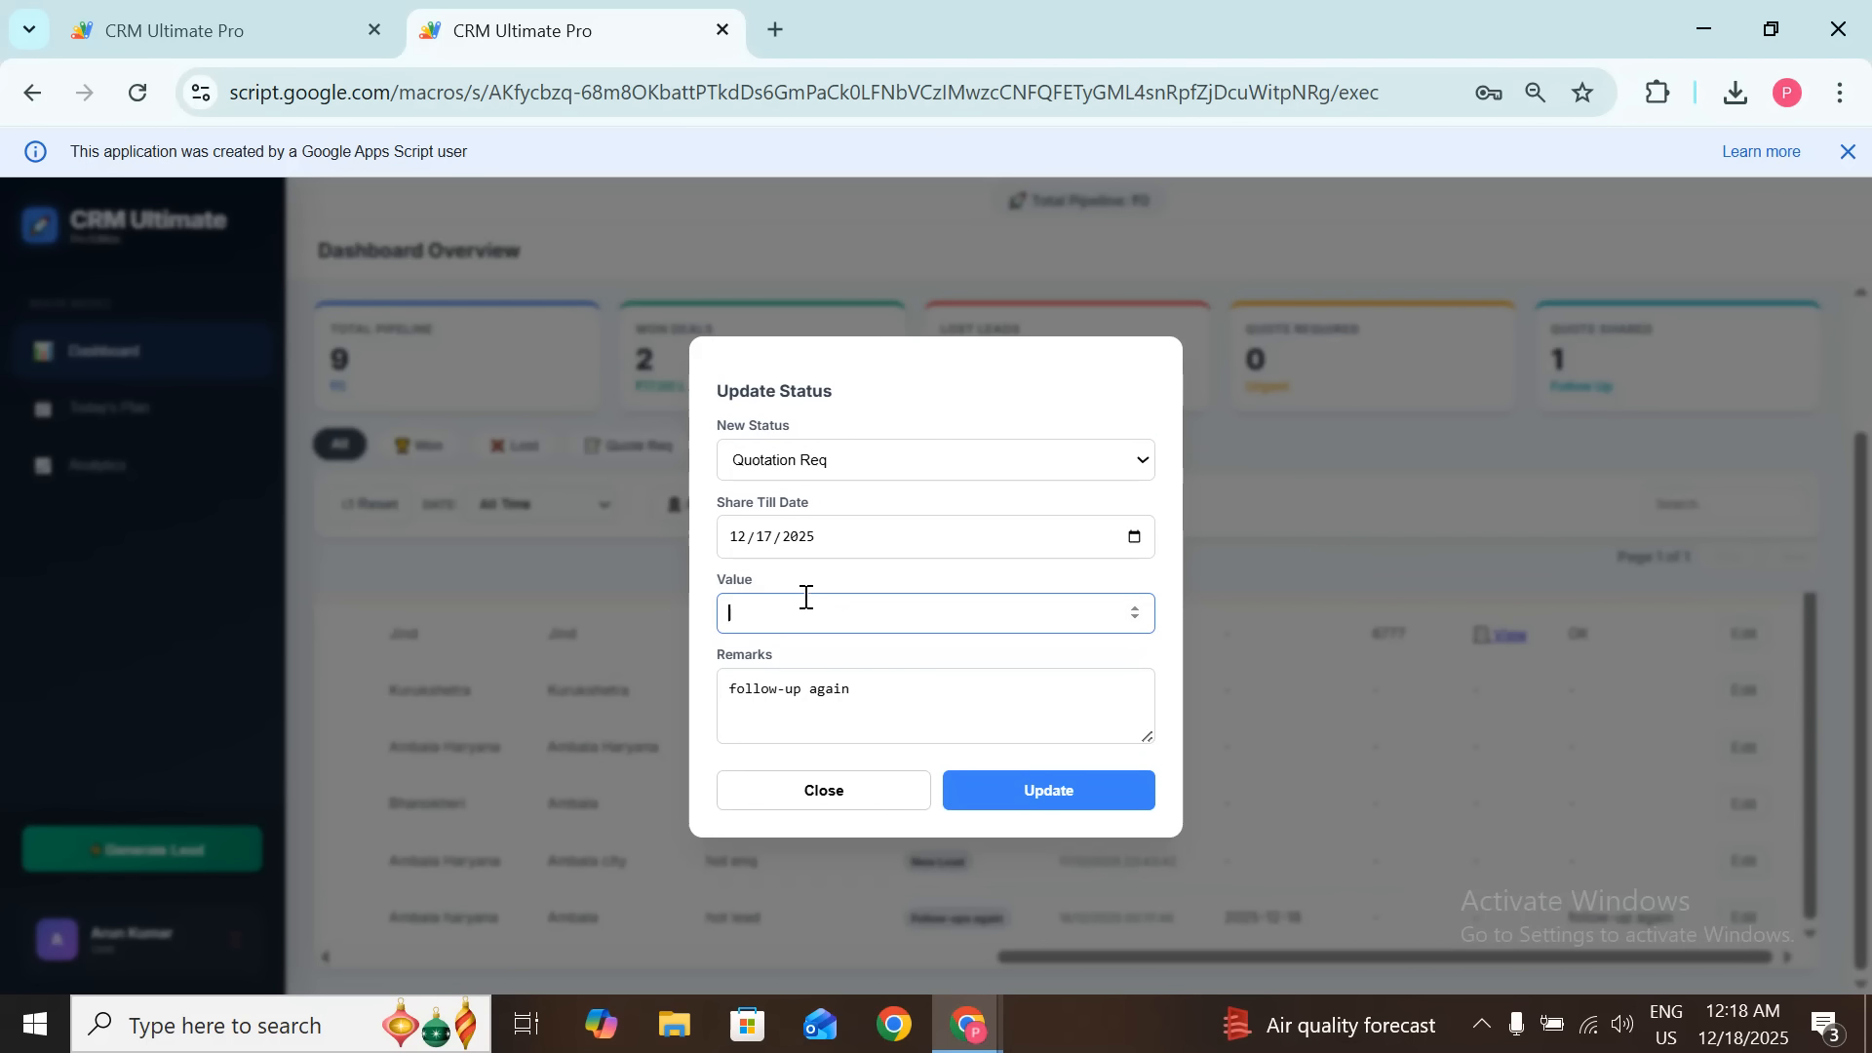
left_click_drag(895, 698, 719, 718)
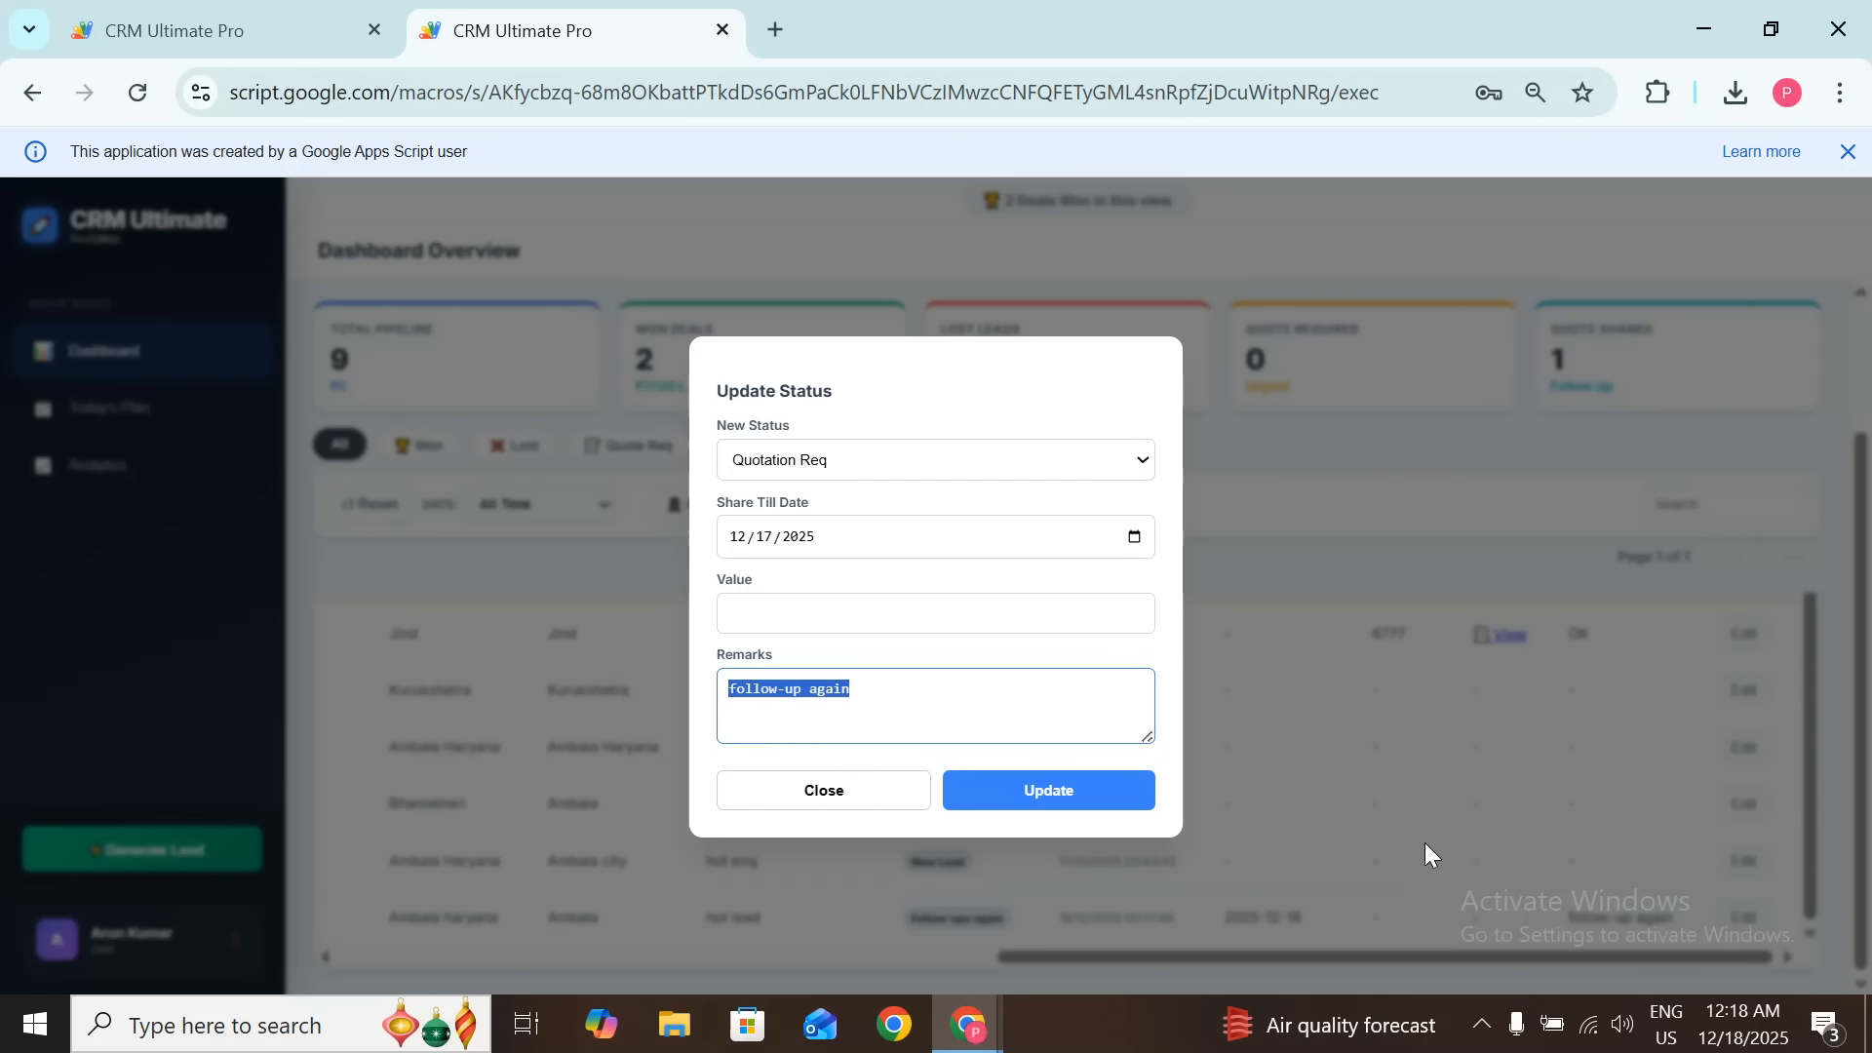
left_click(884, 625)
type("10000")
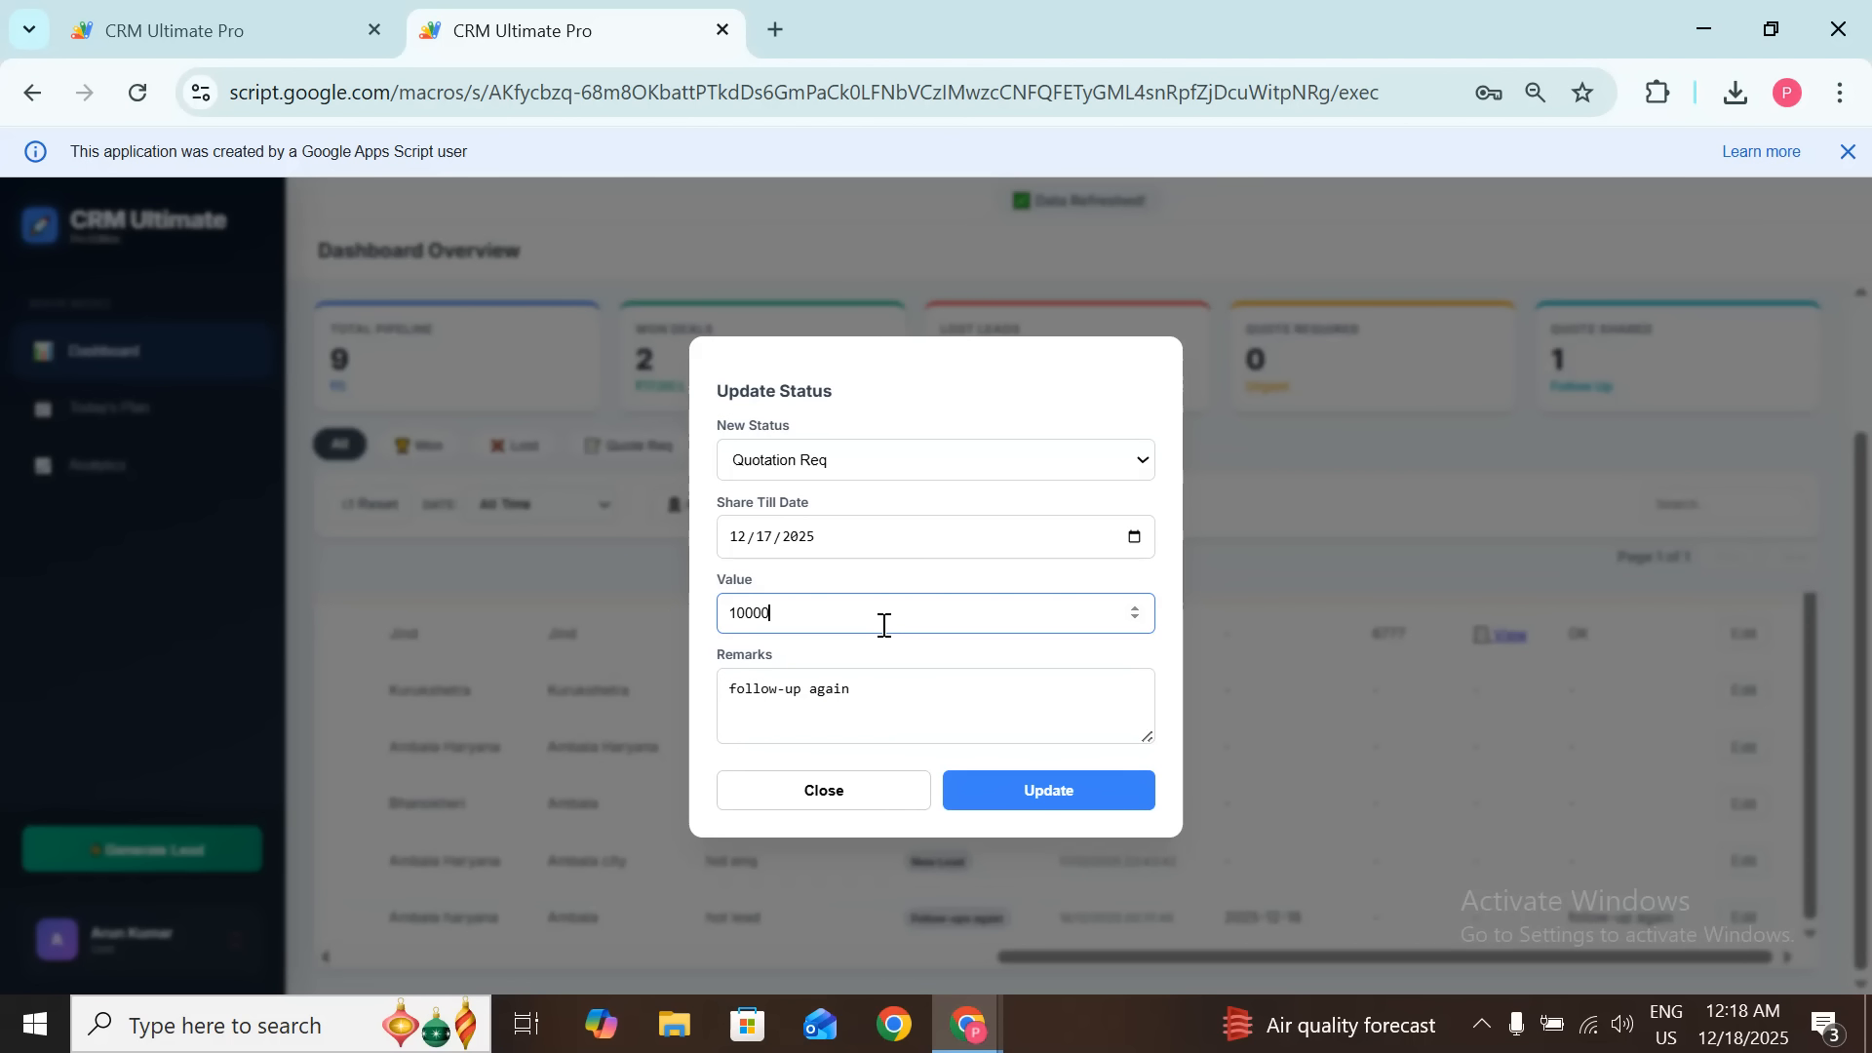
left_click(1048, 790)
left_click(88, 409)
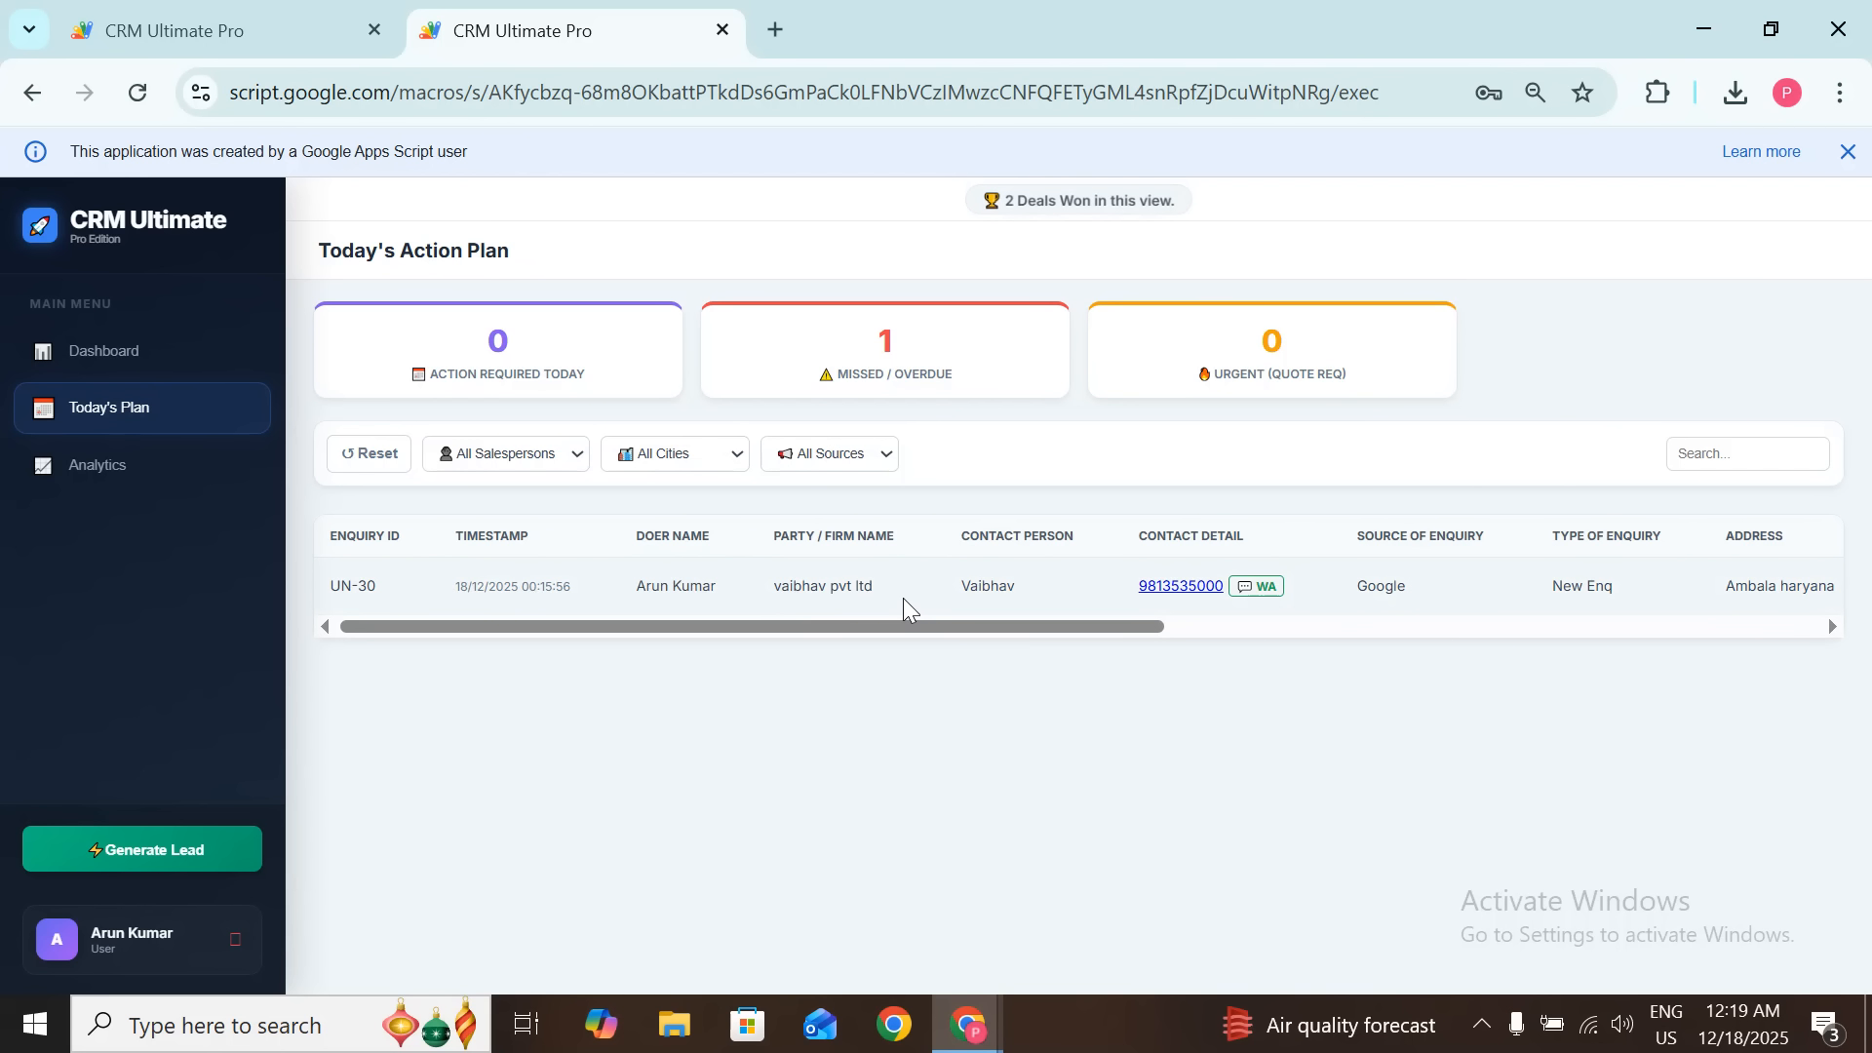
Step: Check the overdue next-action date in Today's Plan, then bring up the Analytics report
scroll(903, 599, "right", 10)
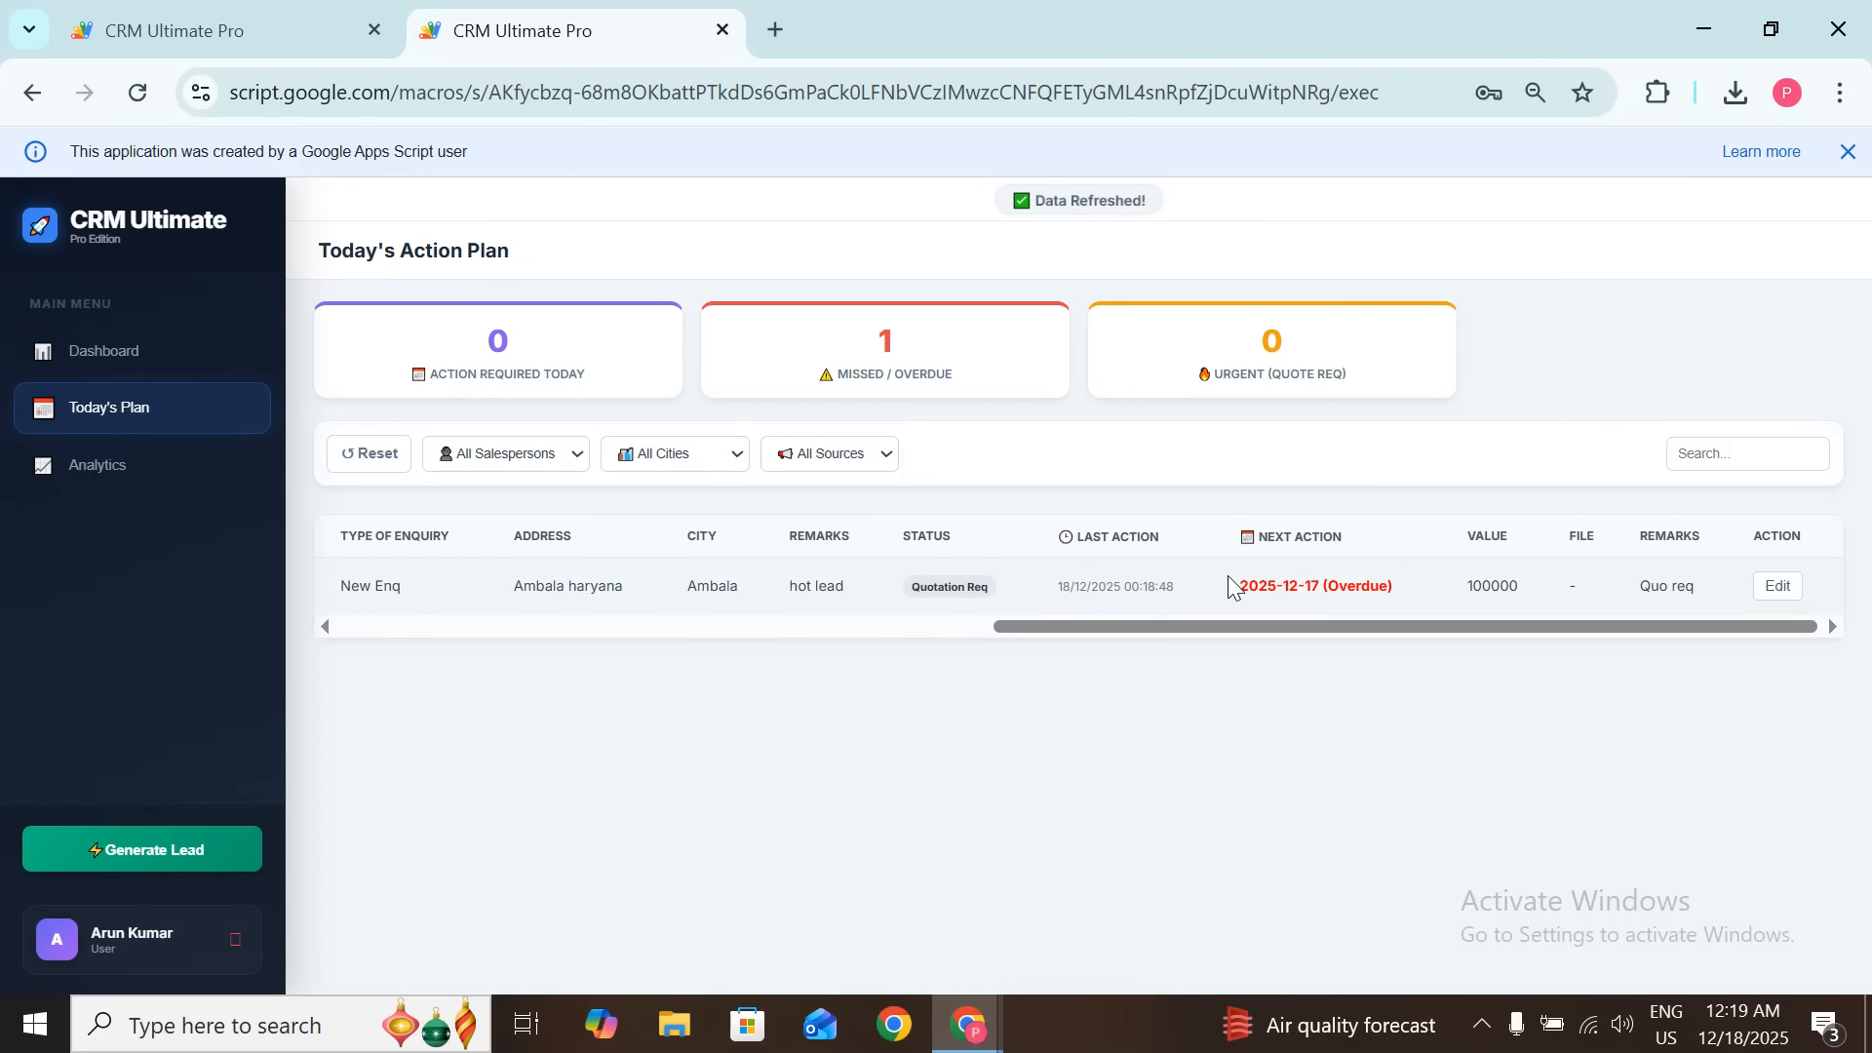
left_click_drag(1241, 596, 1338, 595)
left_click(1338, 594)
left_click(102, 468)
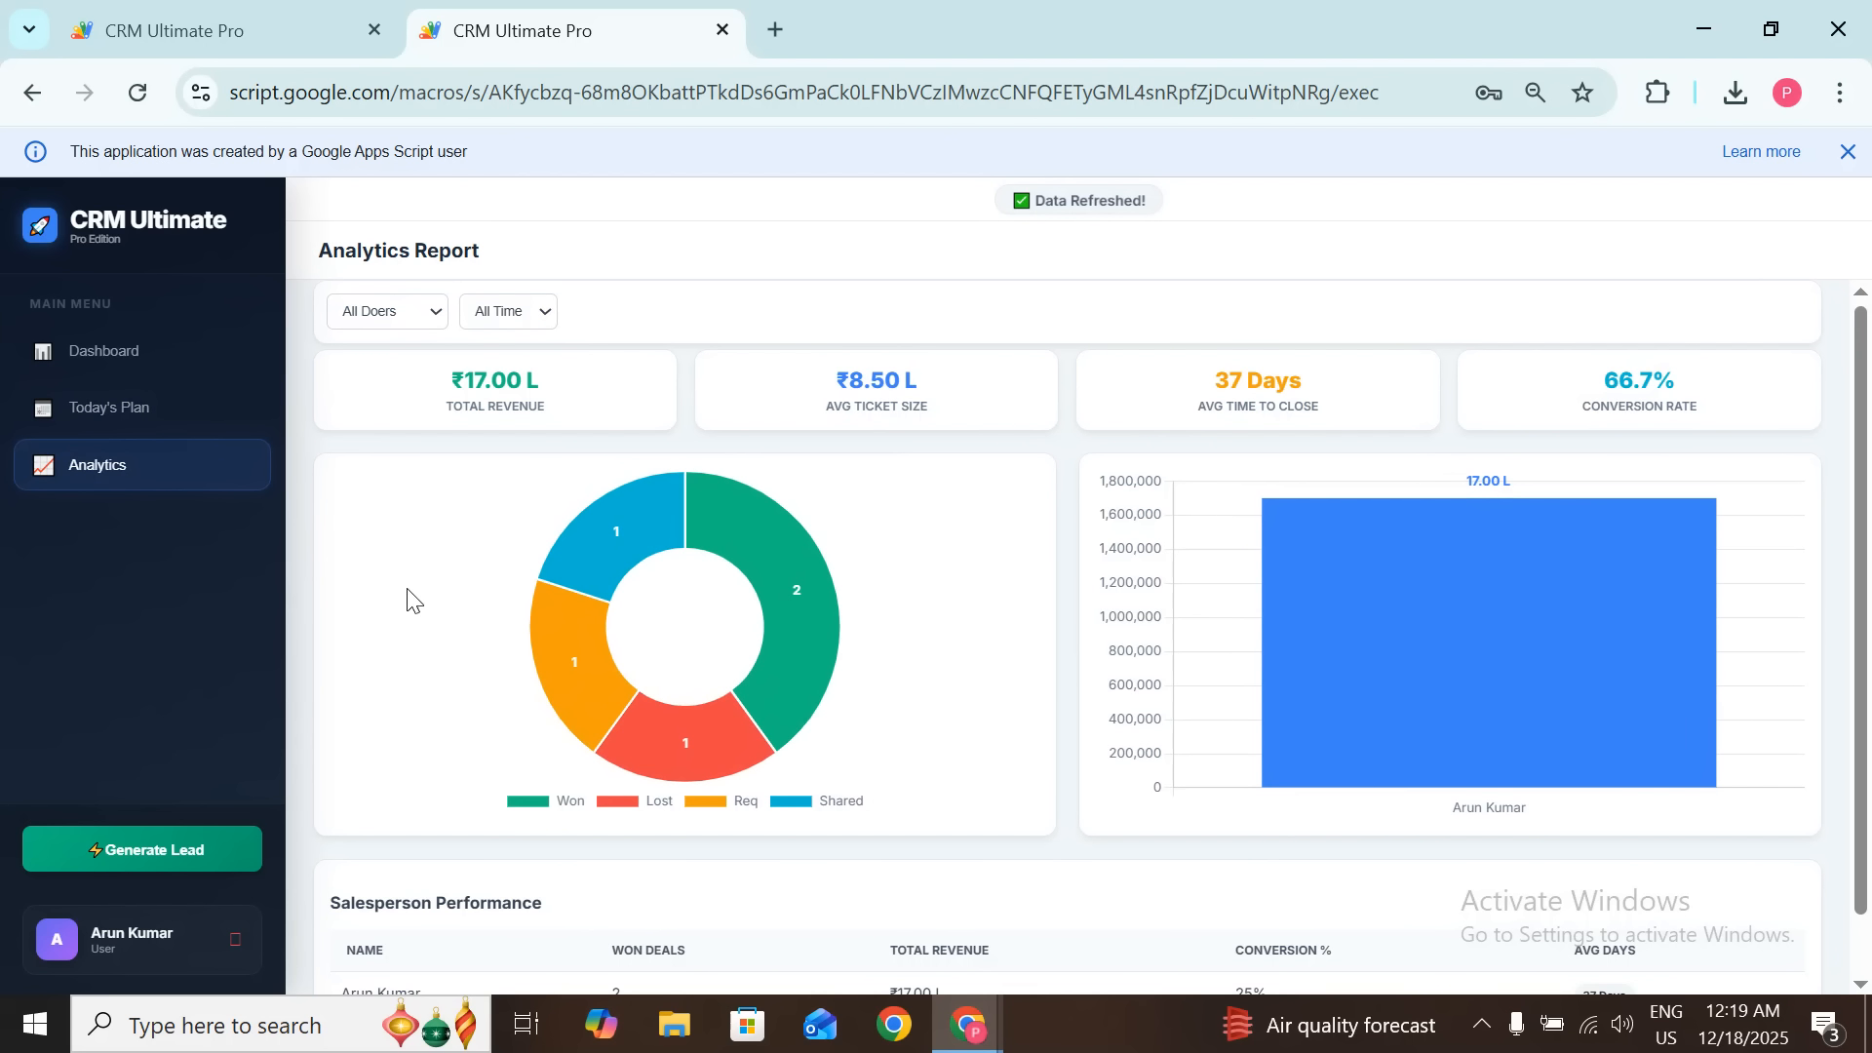
Step: Compare the admin's Analytics report with the salesperson's, finishing on the admin's ₹47.66 L report
left_click(176, 30)
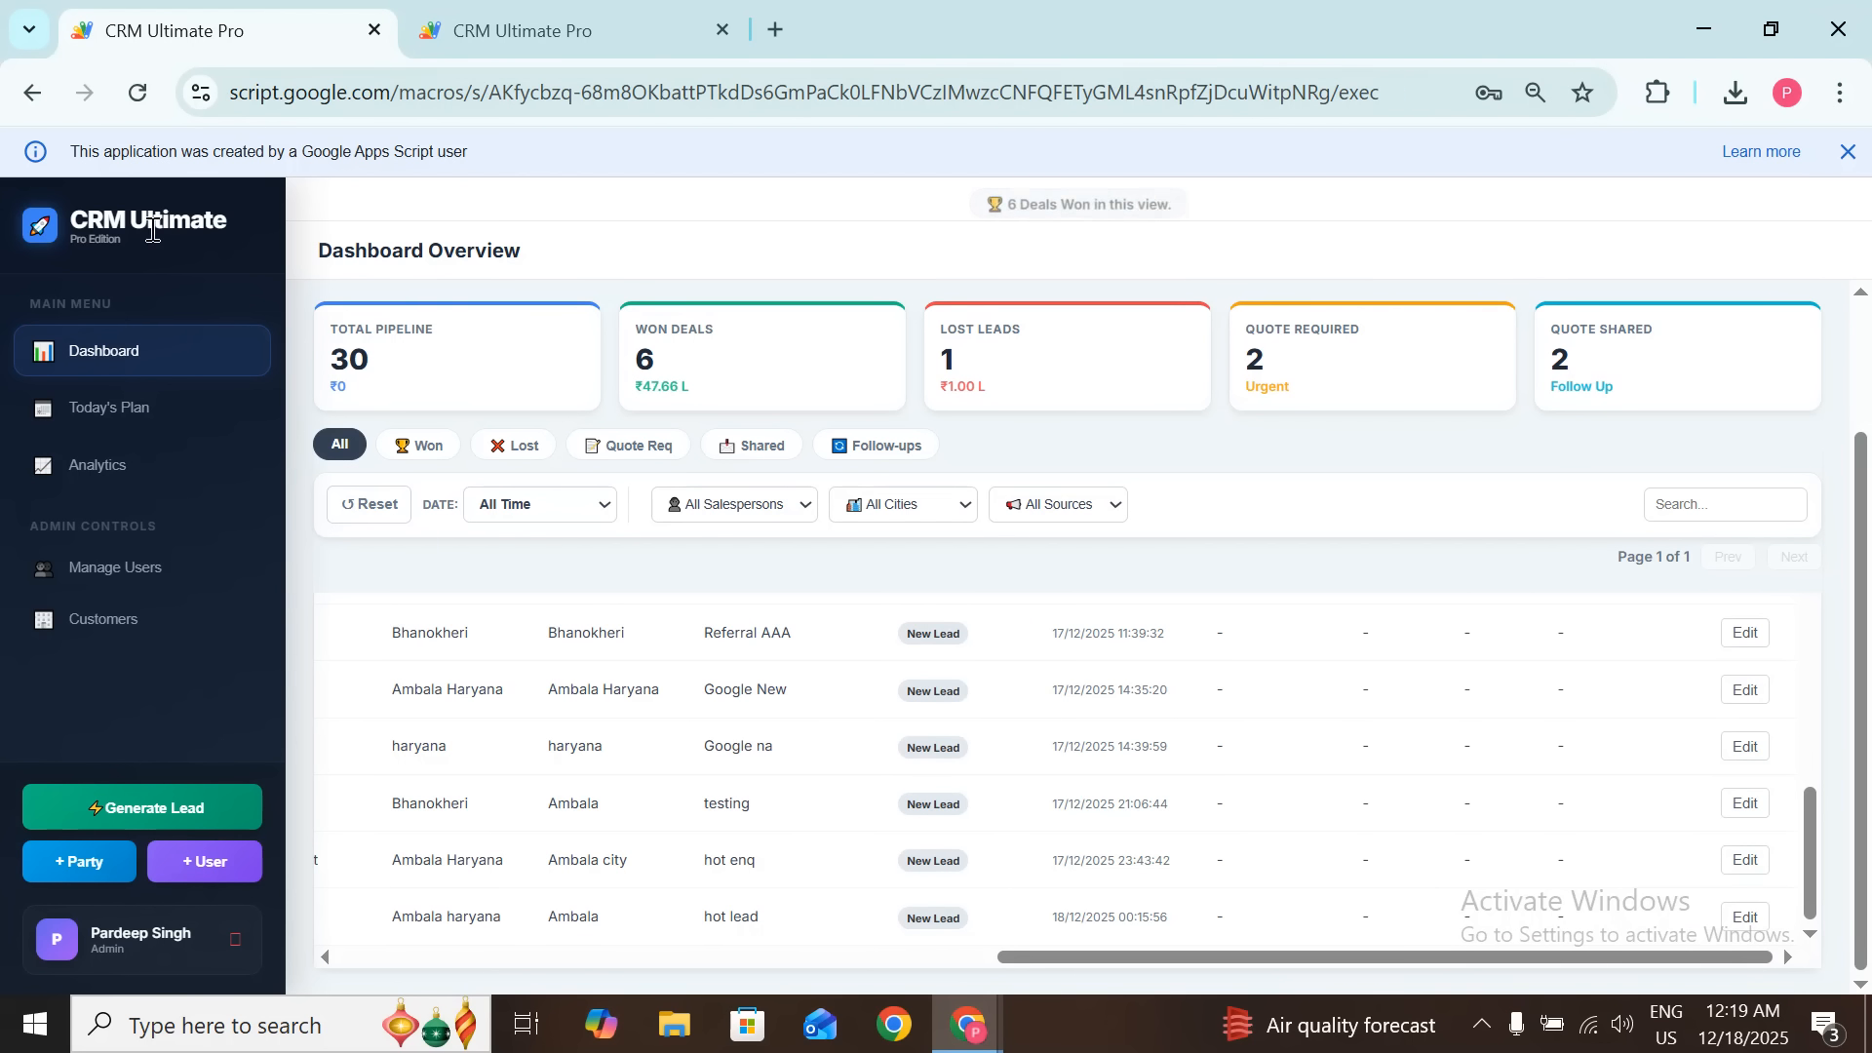
left_click(146, 468)
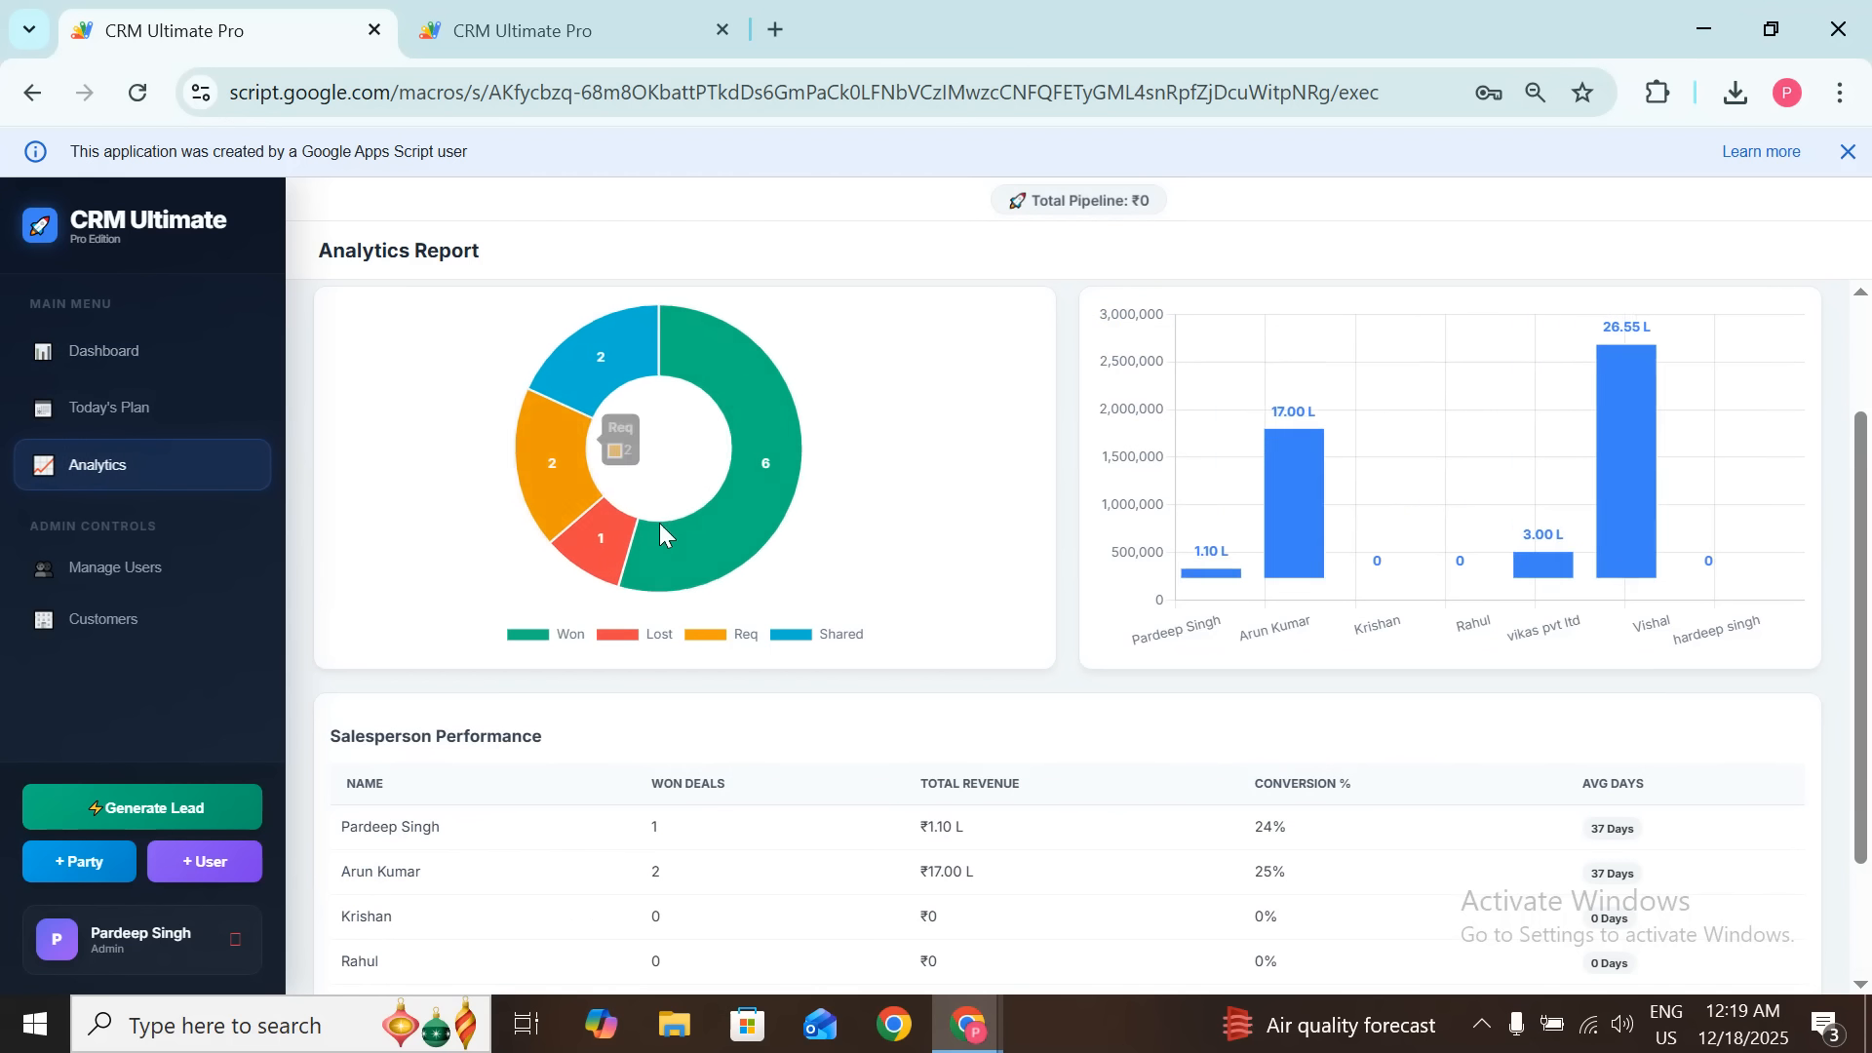
scroll(767, 493, "up", 2)
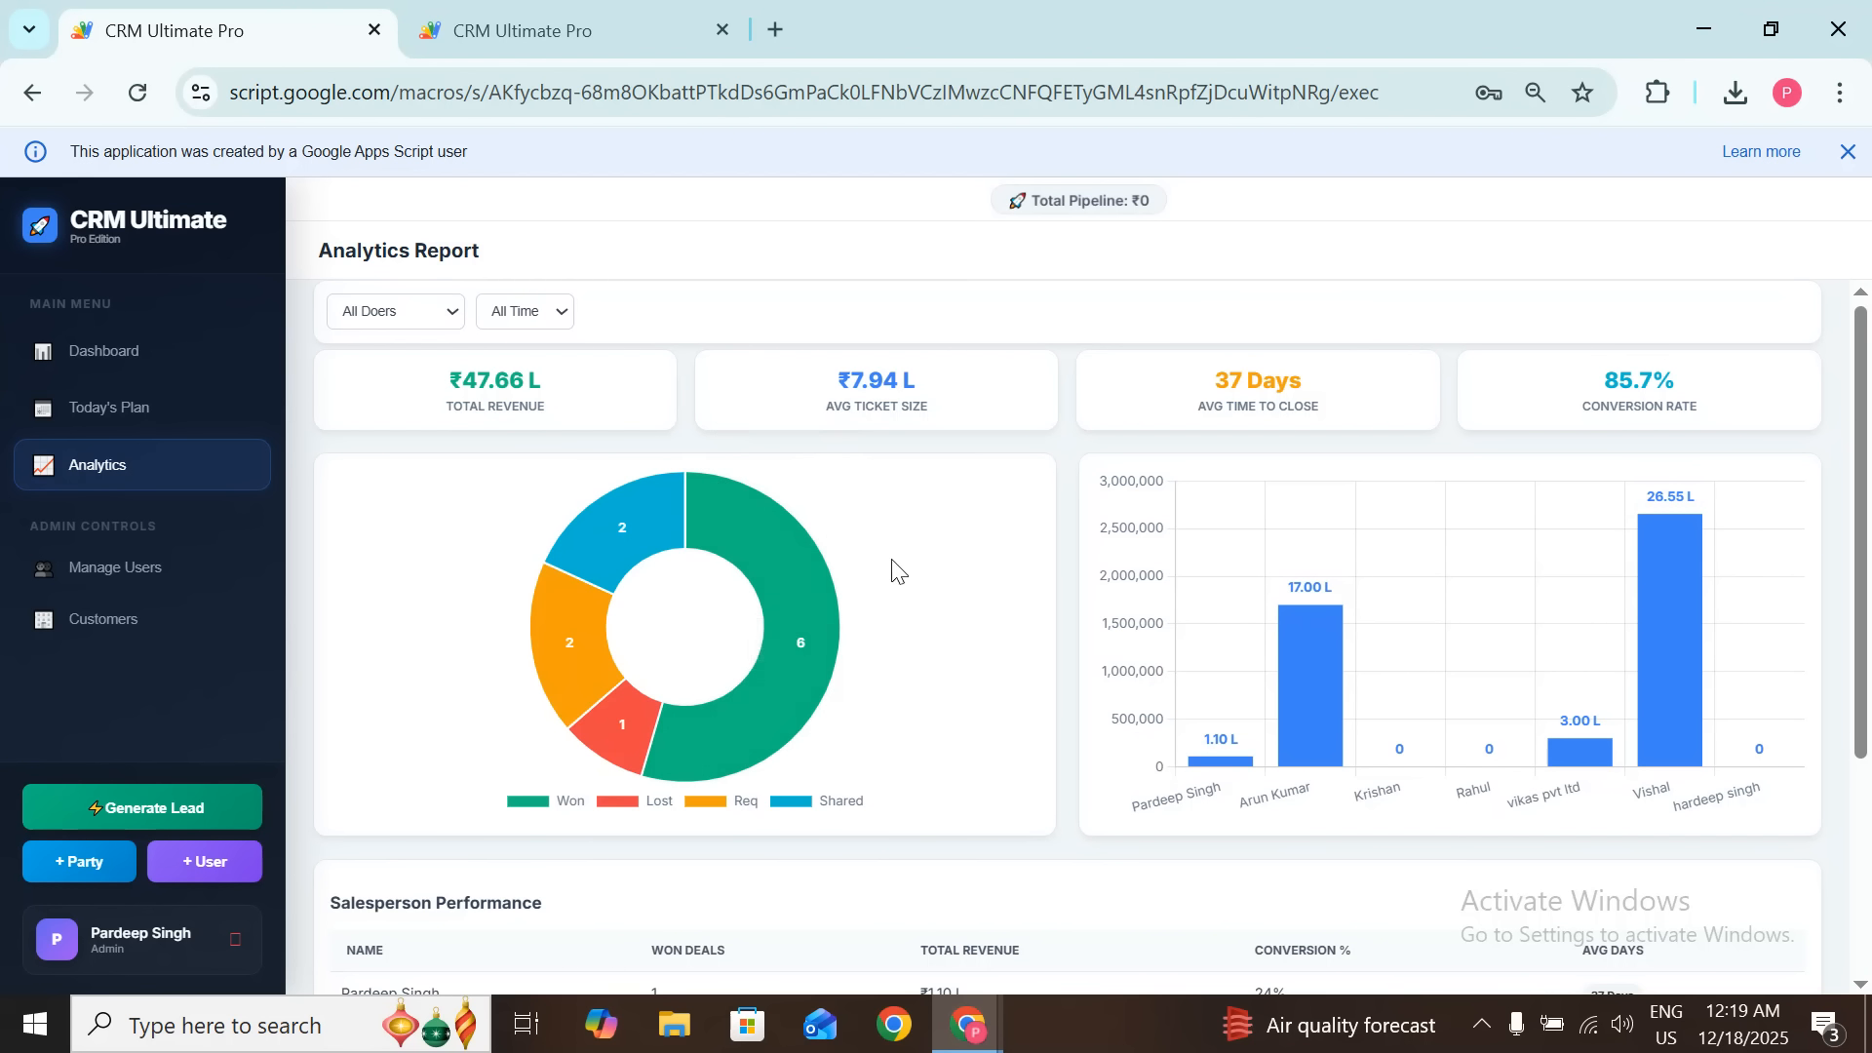
left_click(645, 14)
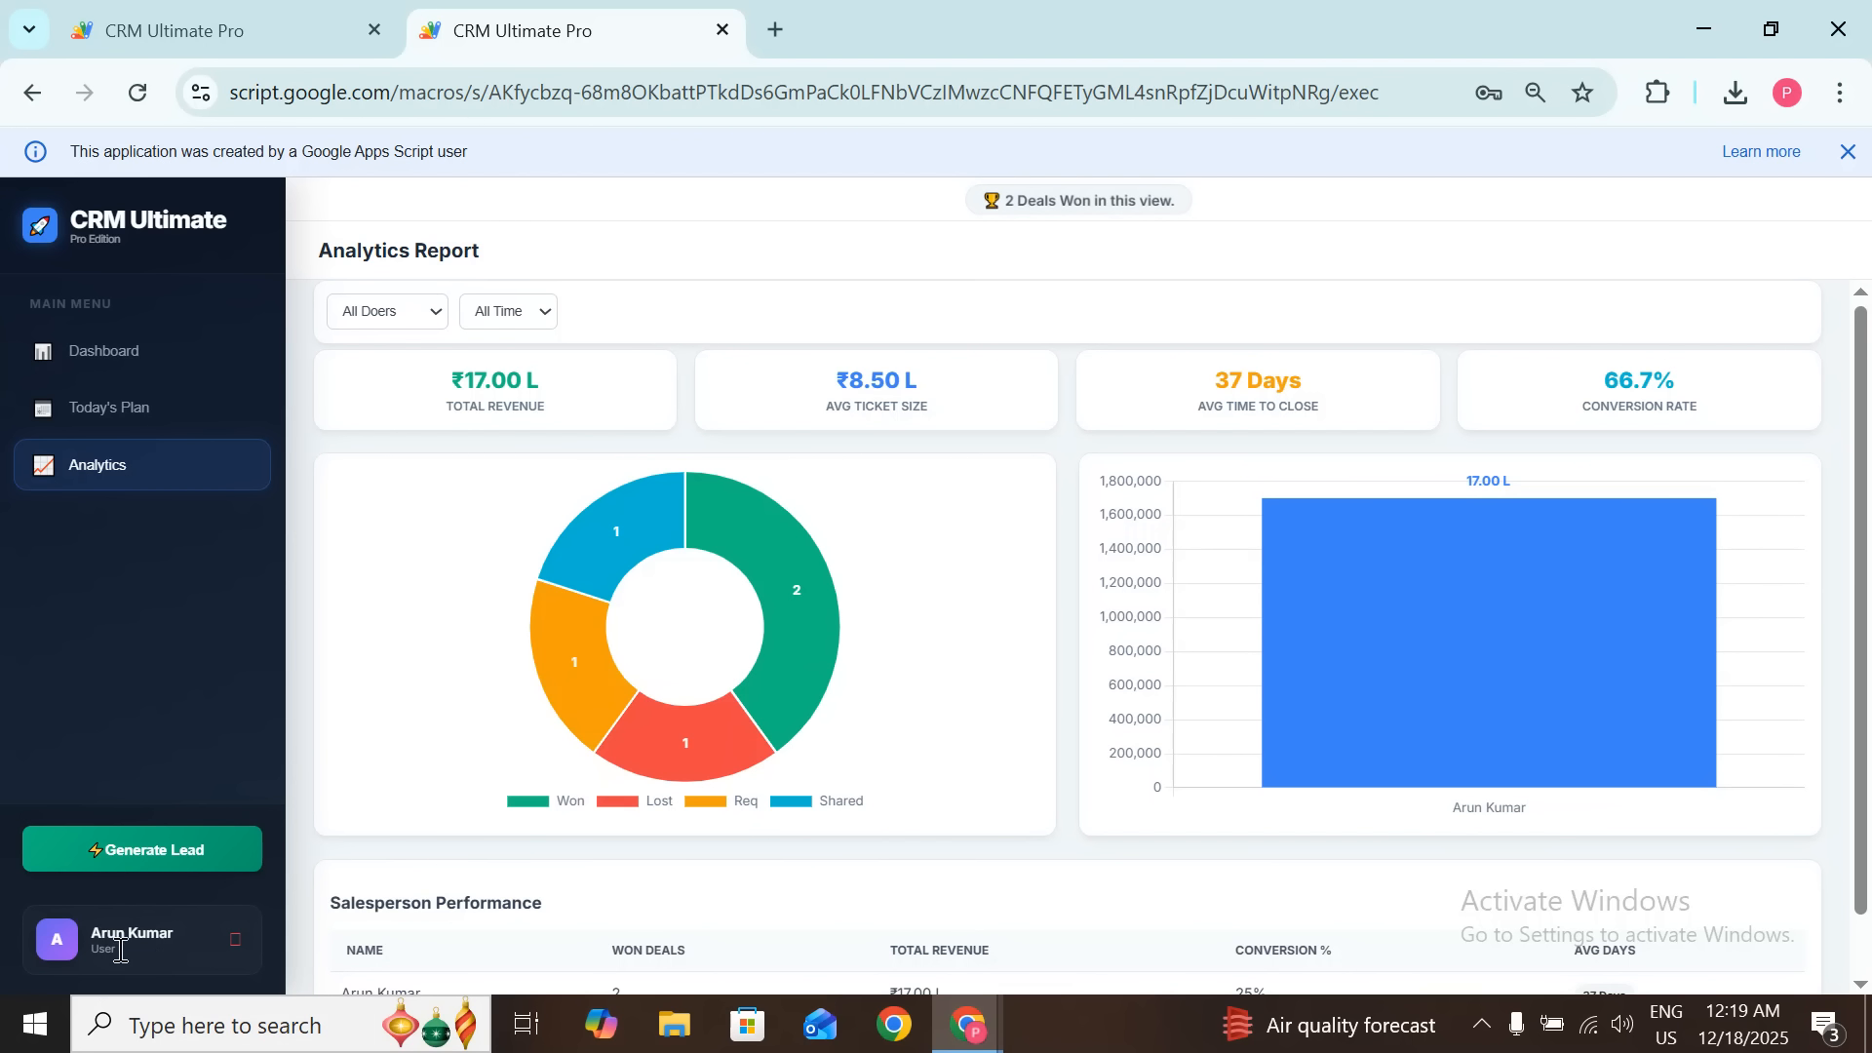
scroll(800, 682, "down", 1)
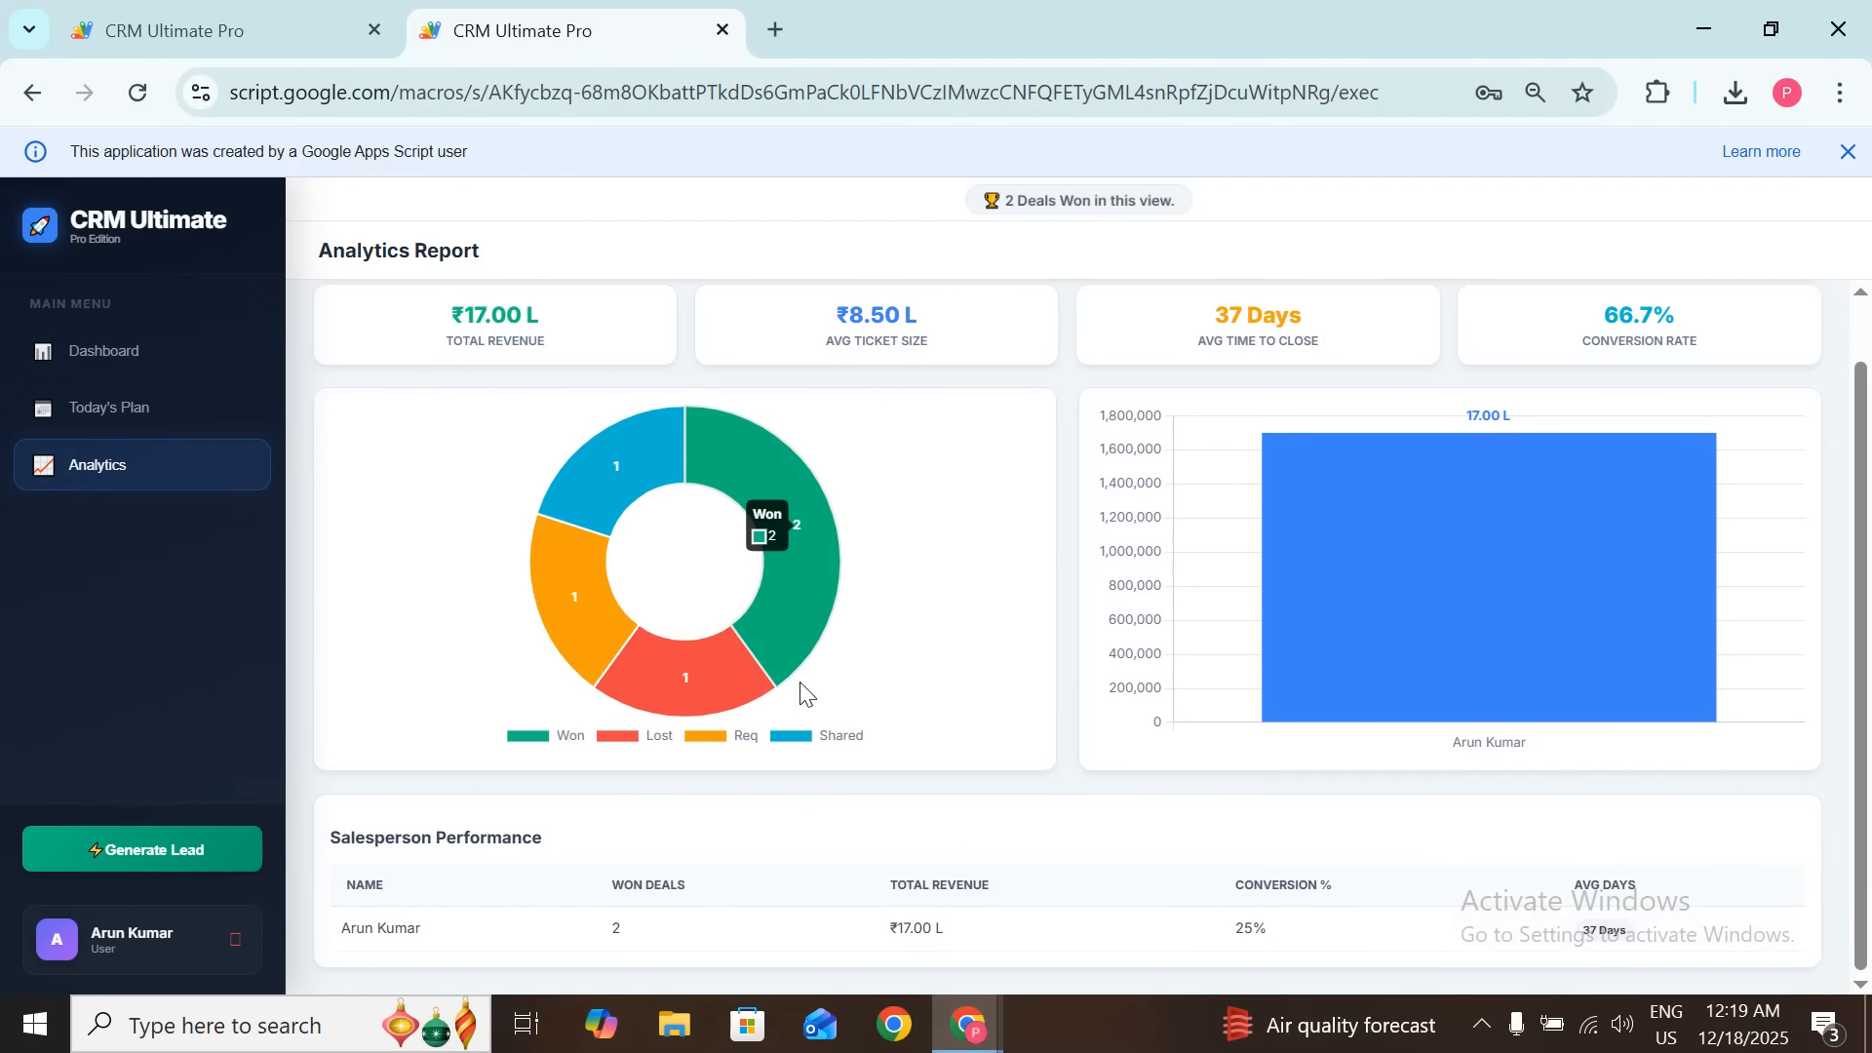
scroll(866, 648, "up", 1)
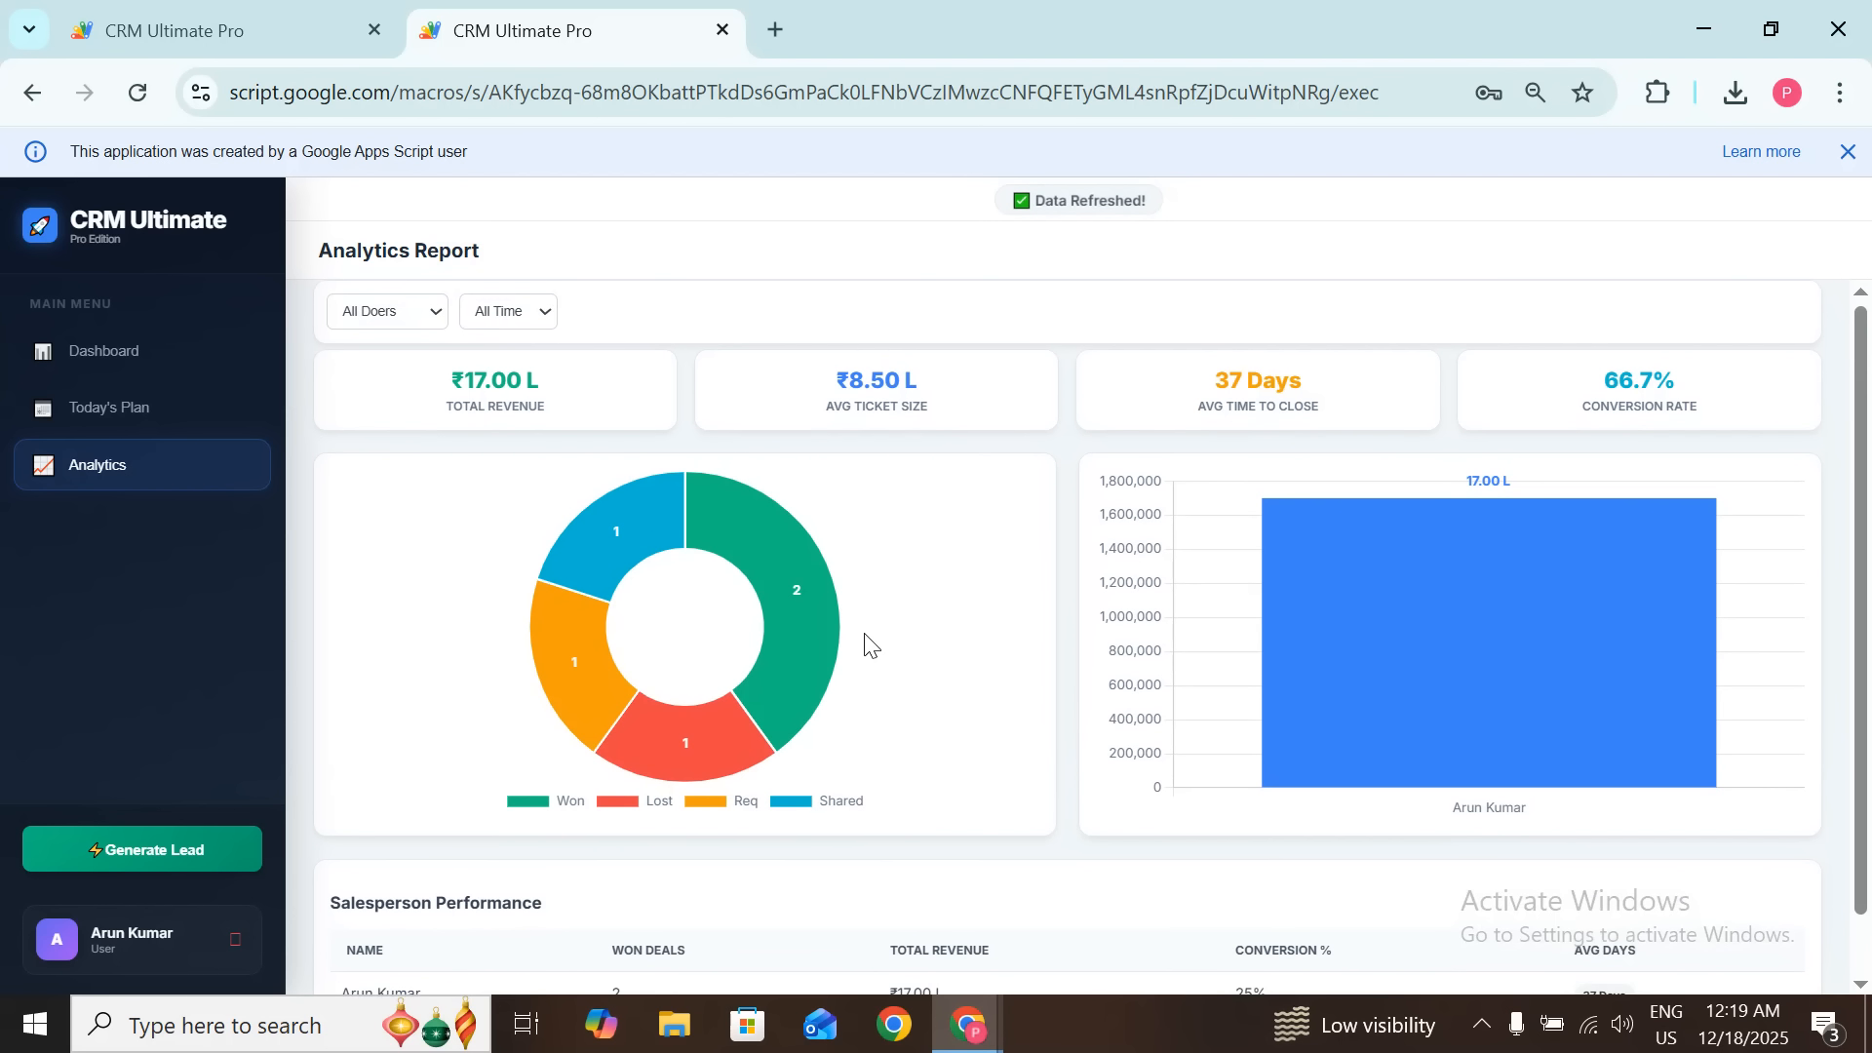
left_click(248, 8)
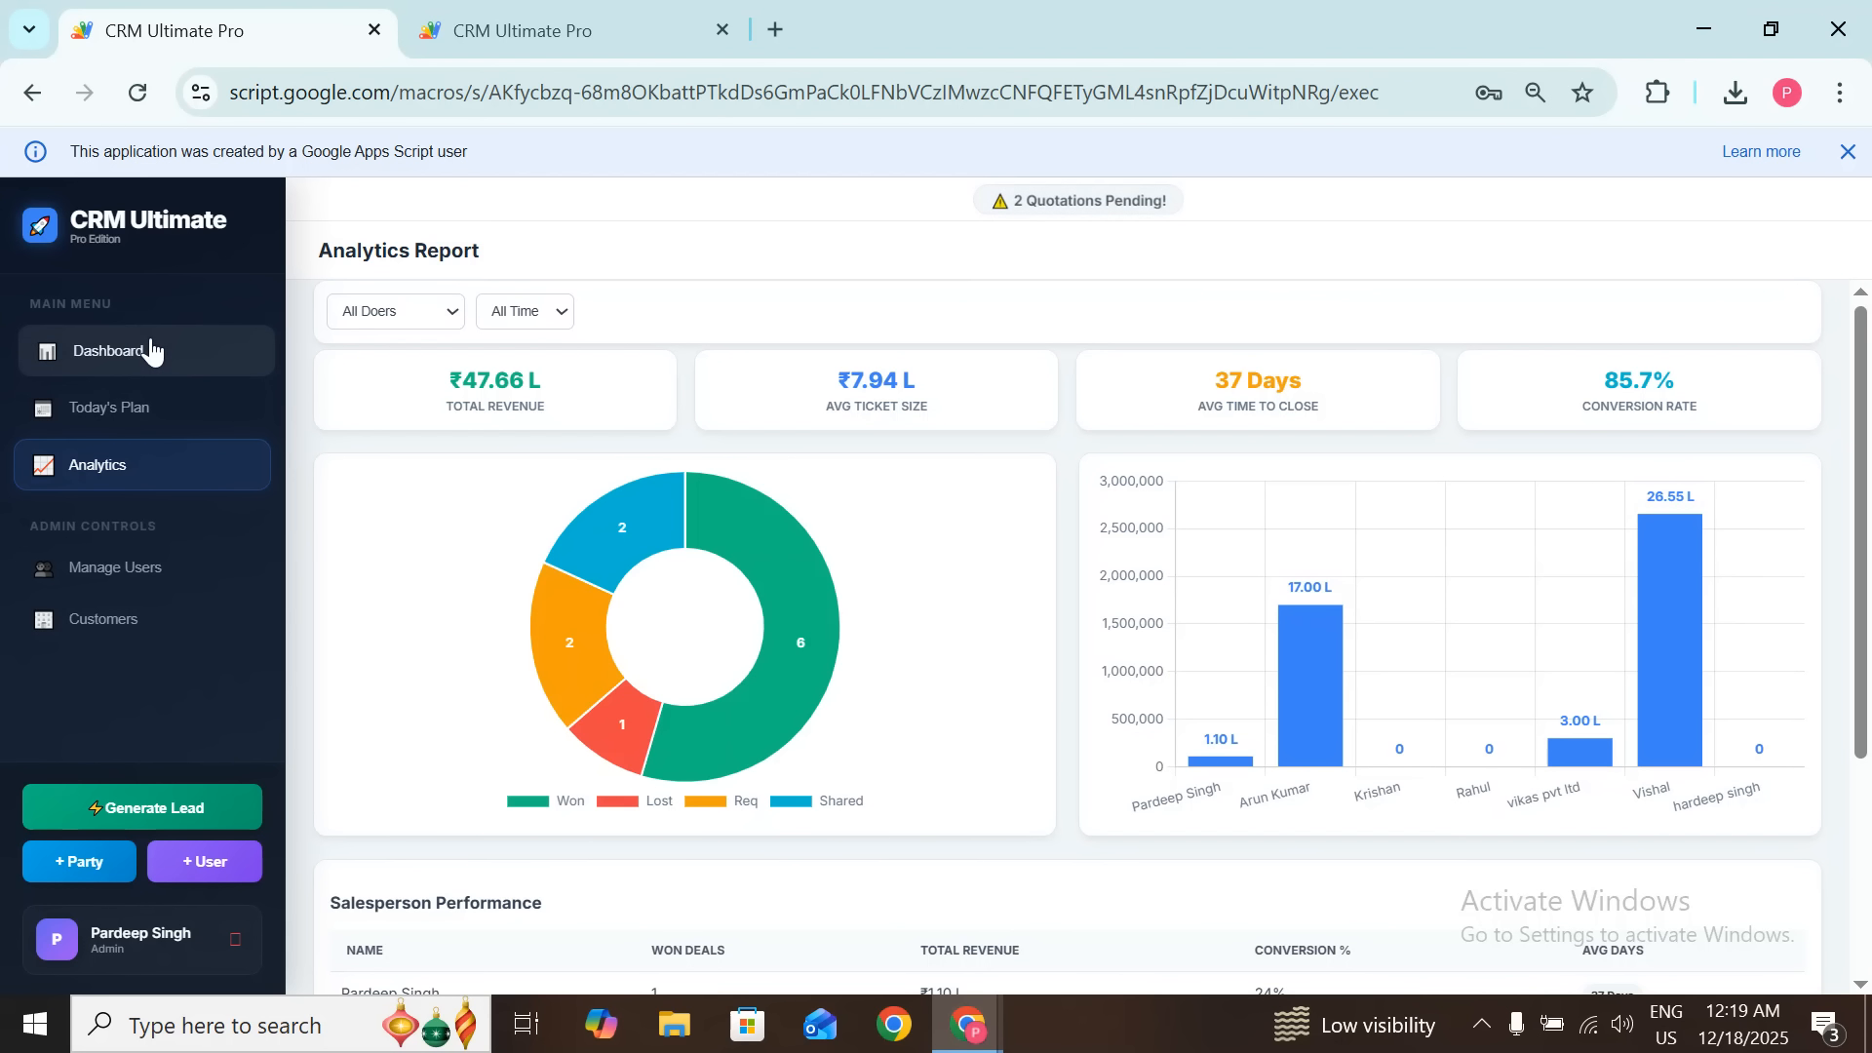
Step: Try the Won, Lost, Quote Req and Shared filters on the admin dashboard, ending on Follow-ups
left_click(122, 360)
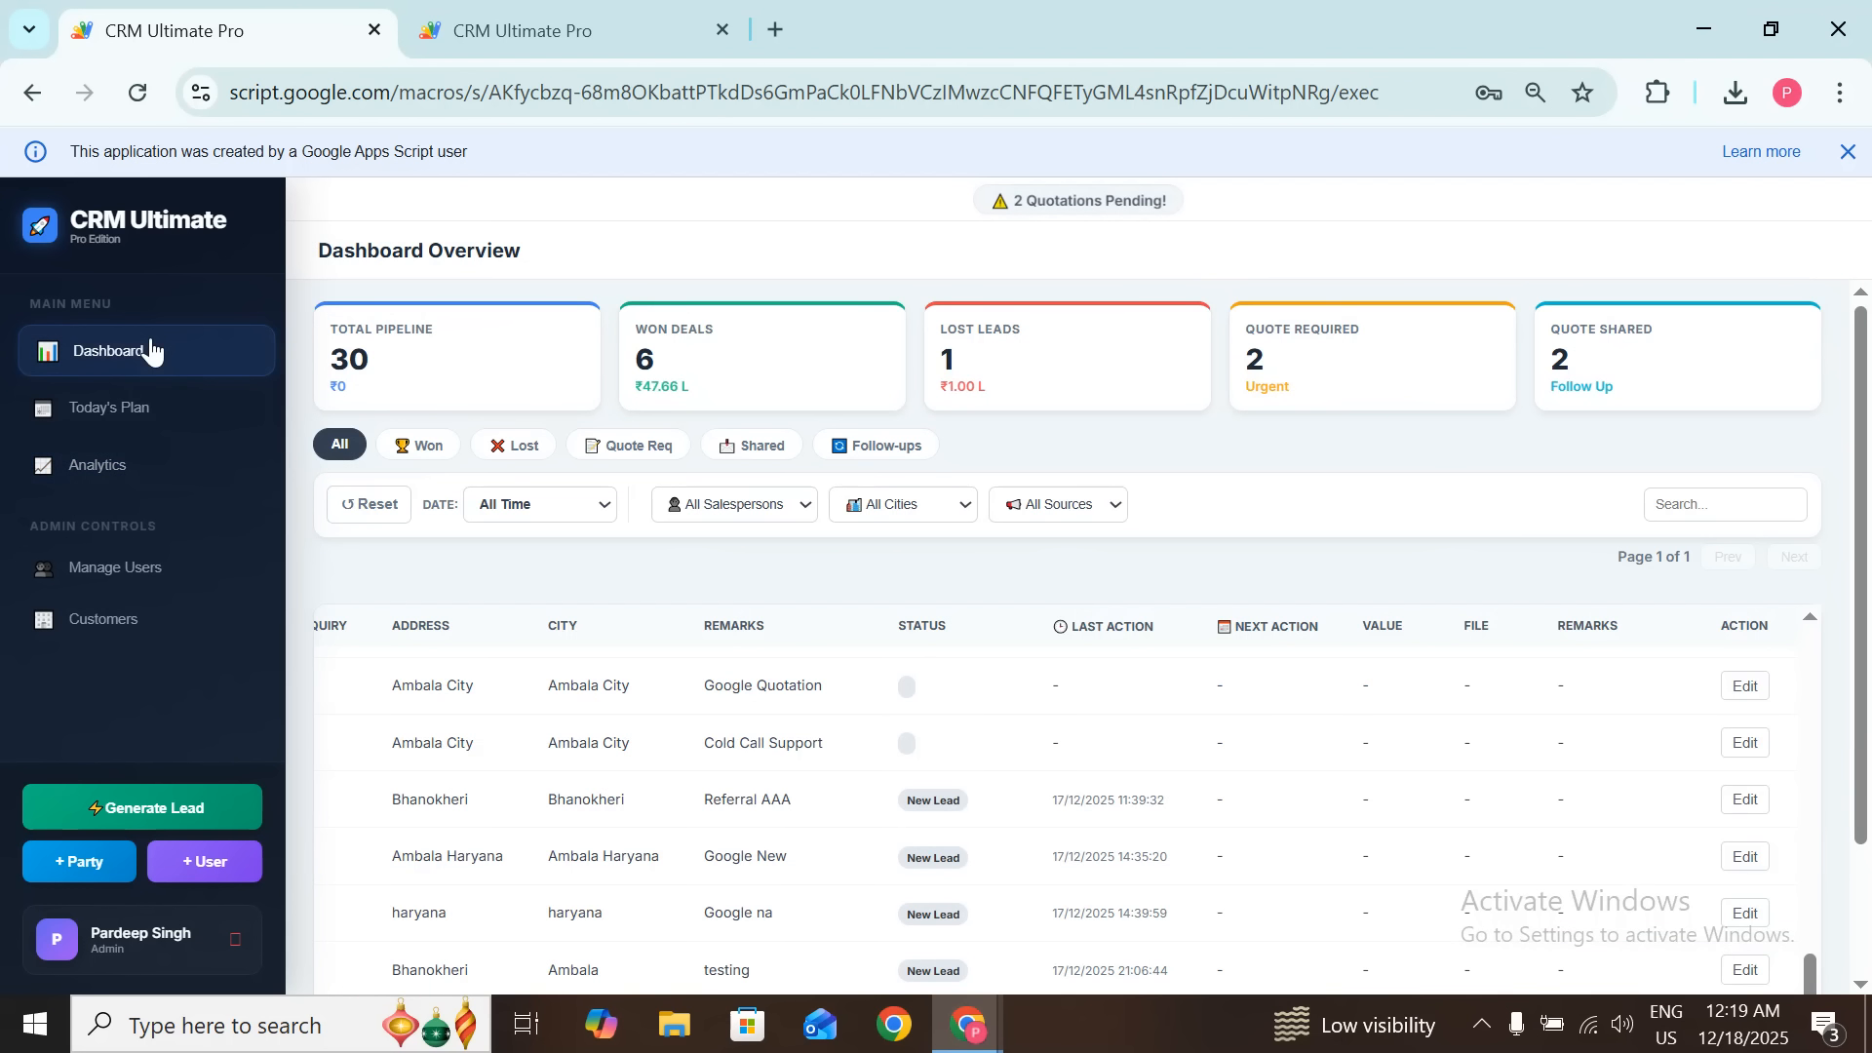
left_click(417, 445)
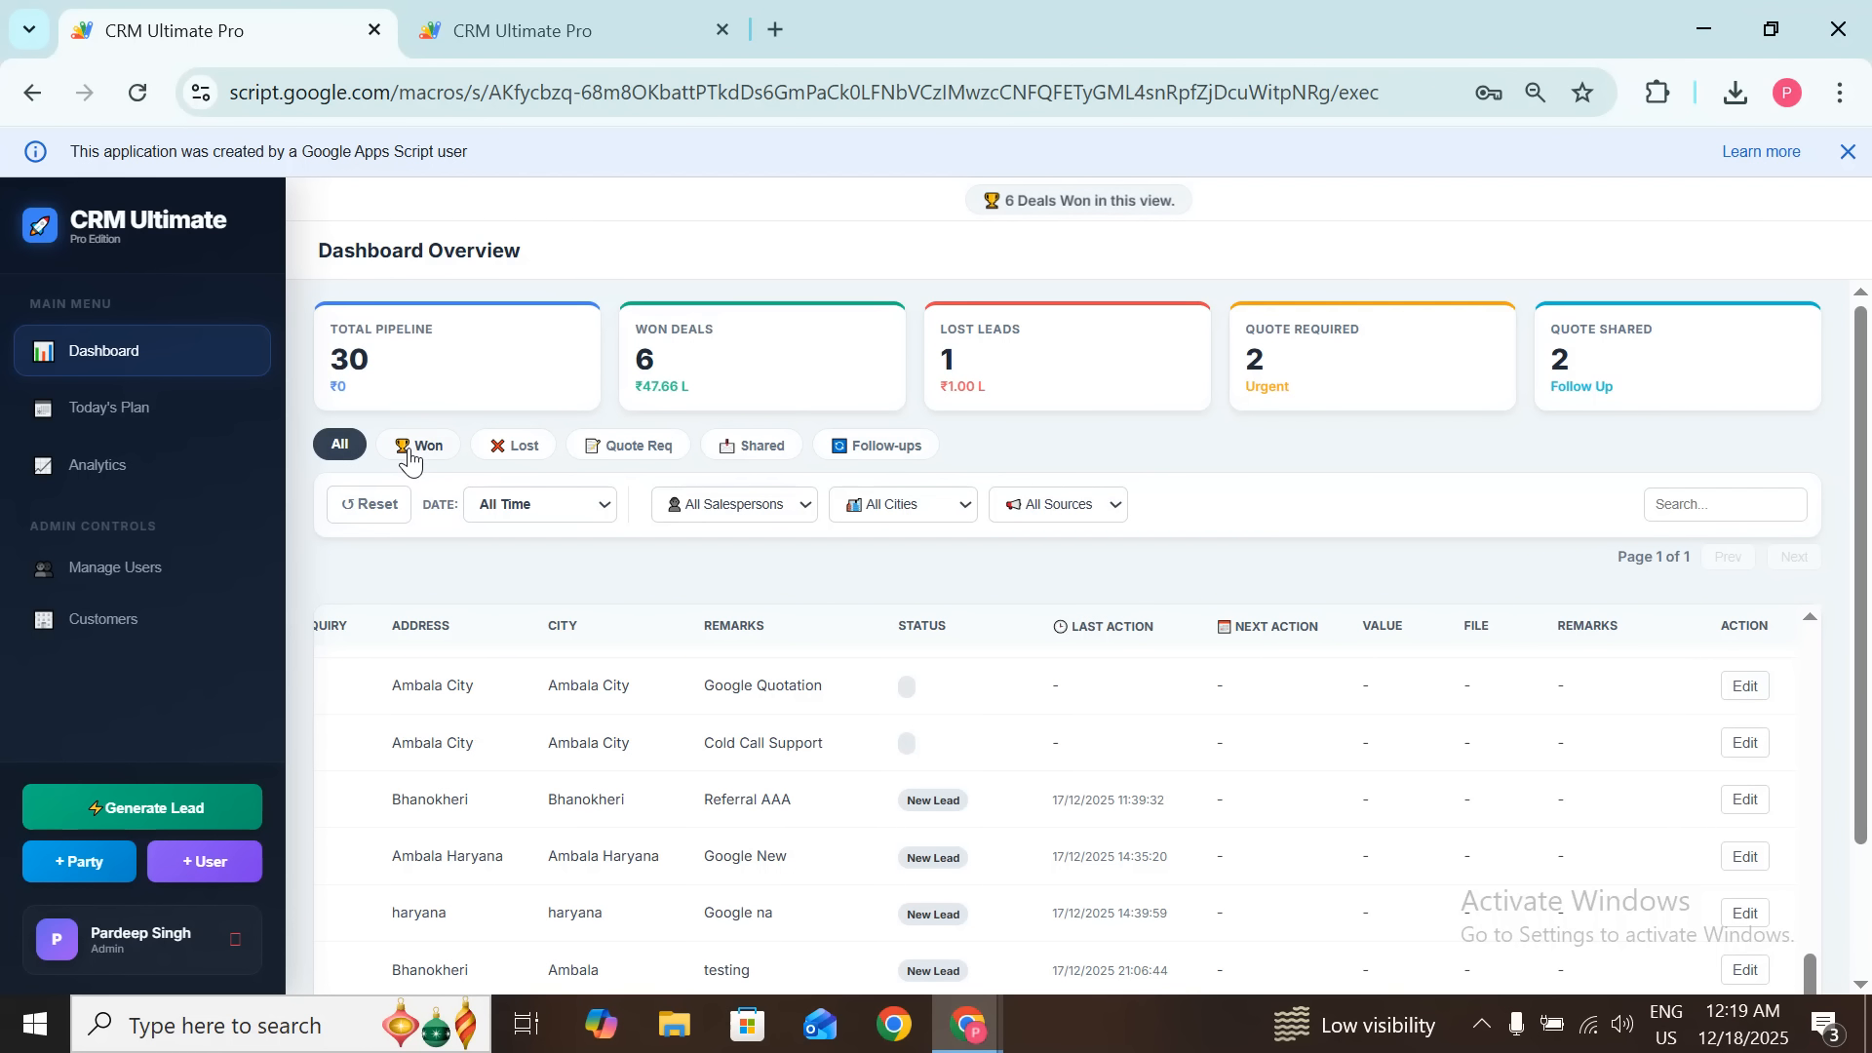
left_click(517, 446)
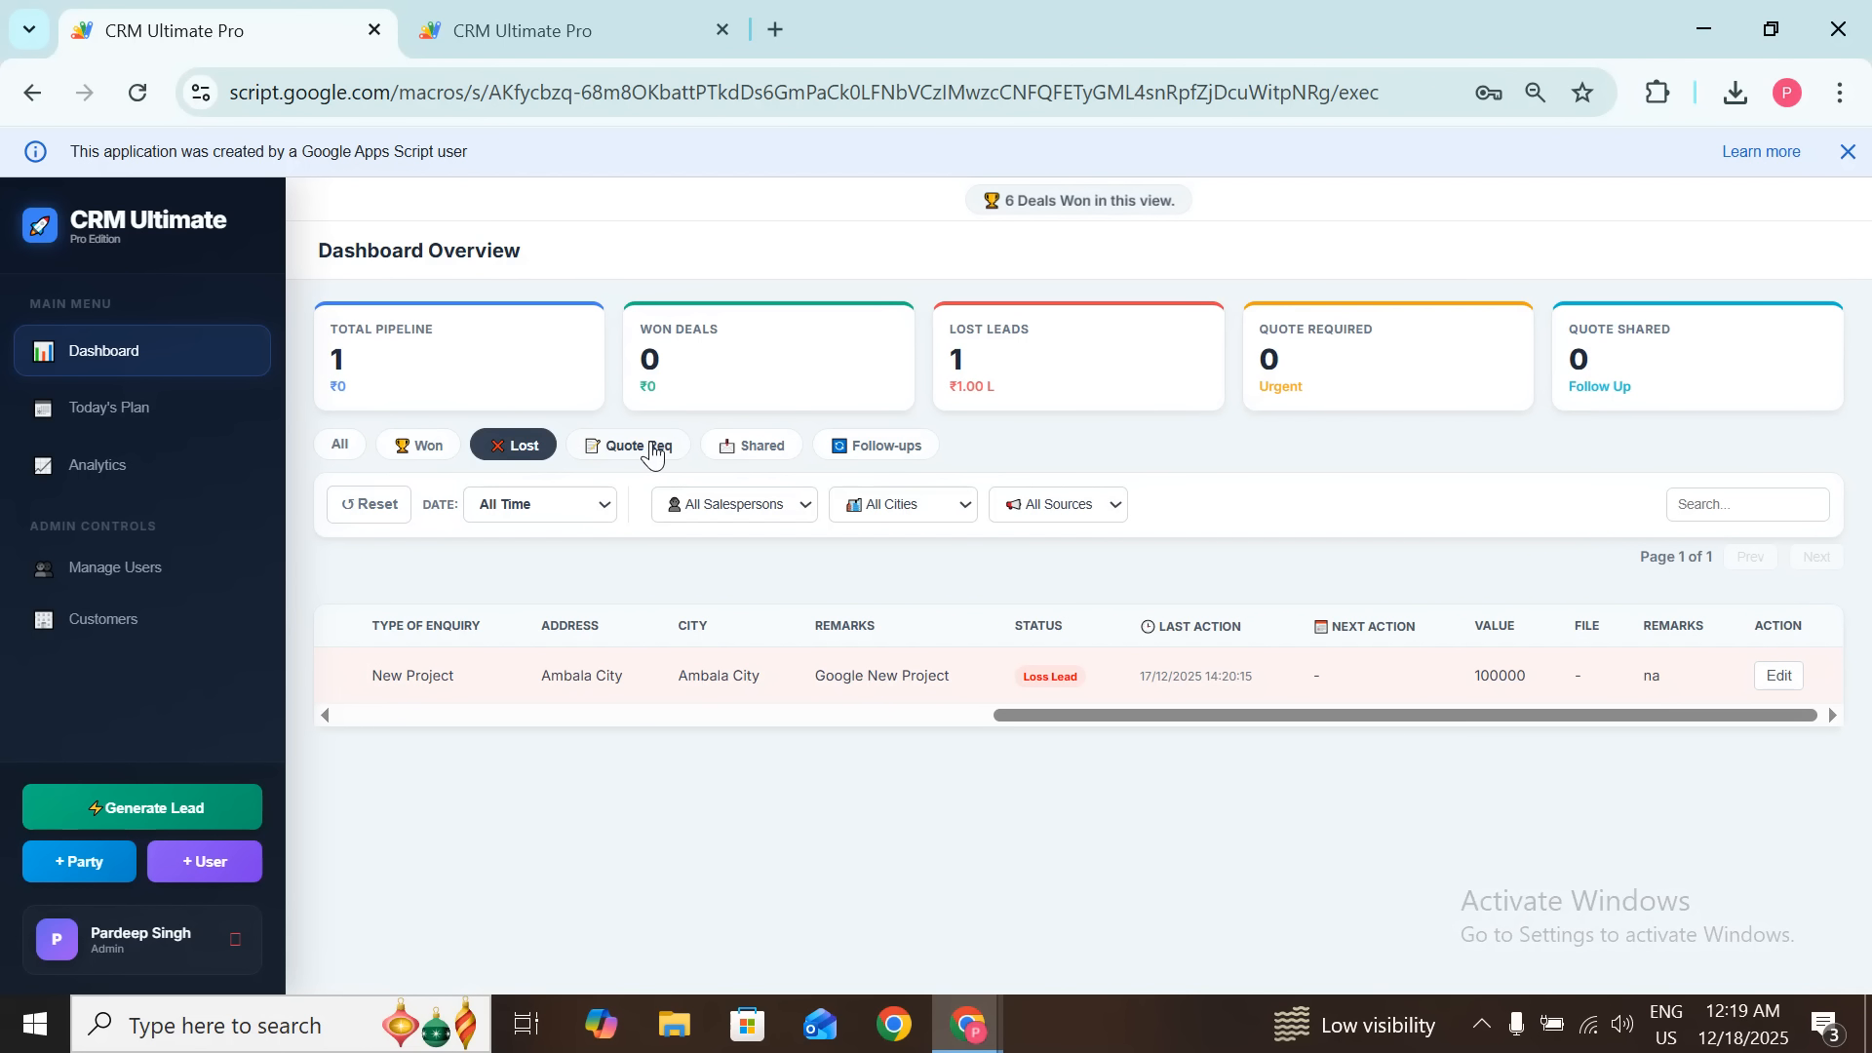
left_click(652, 449)
left_click(765, 450)
left_click(888, 451)
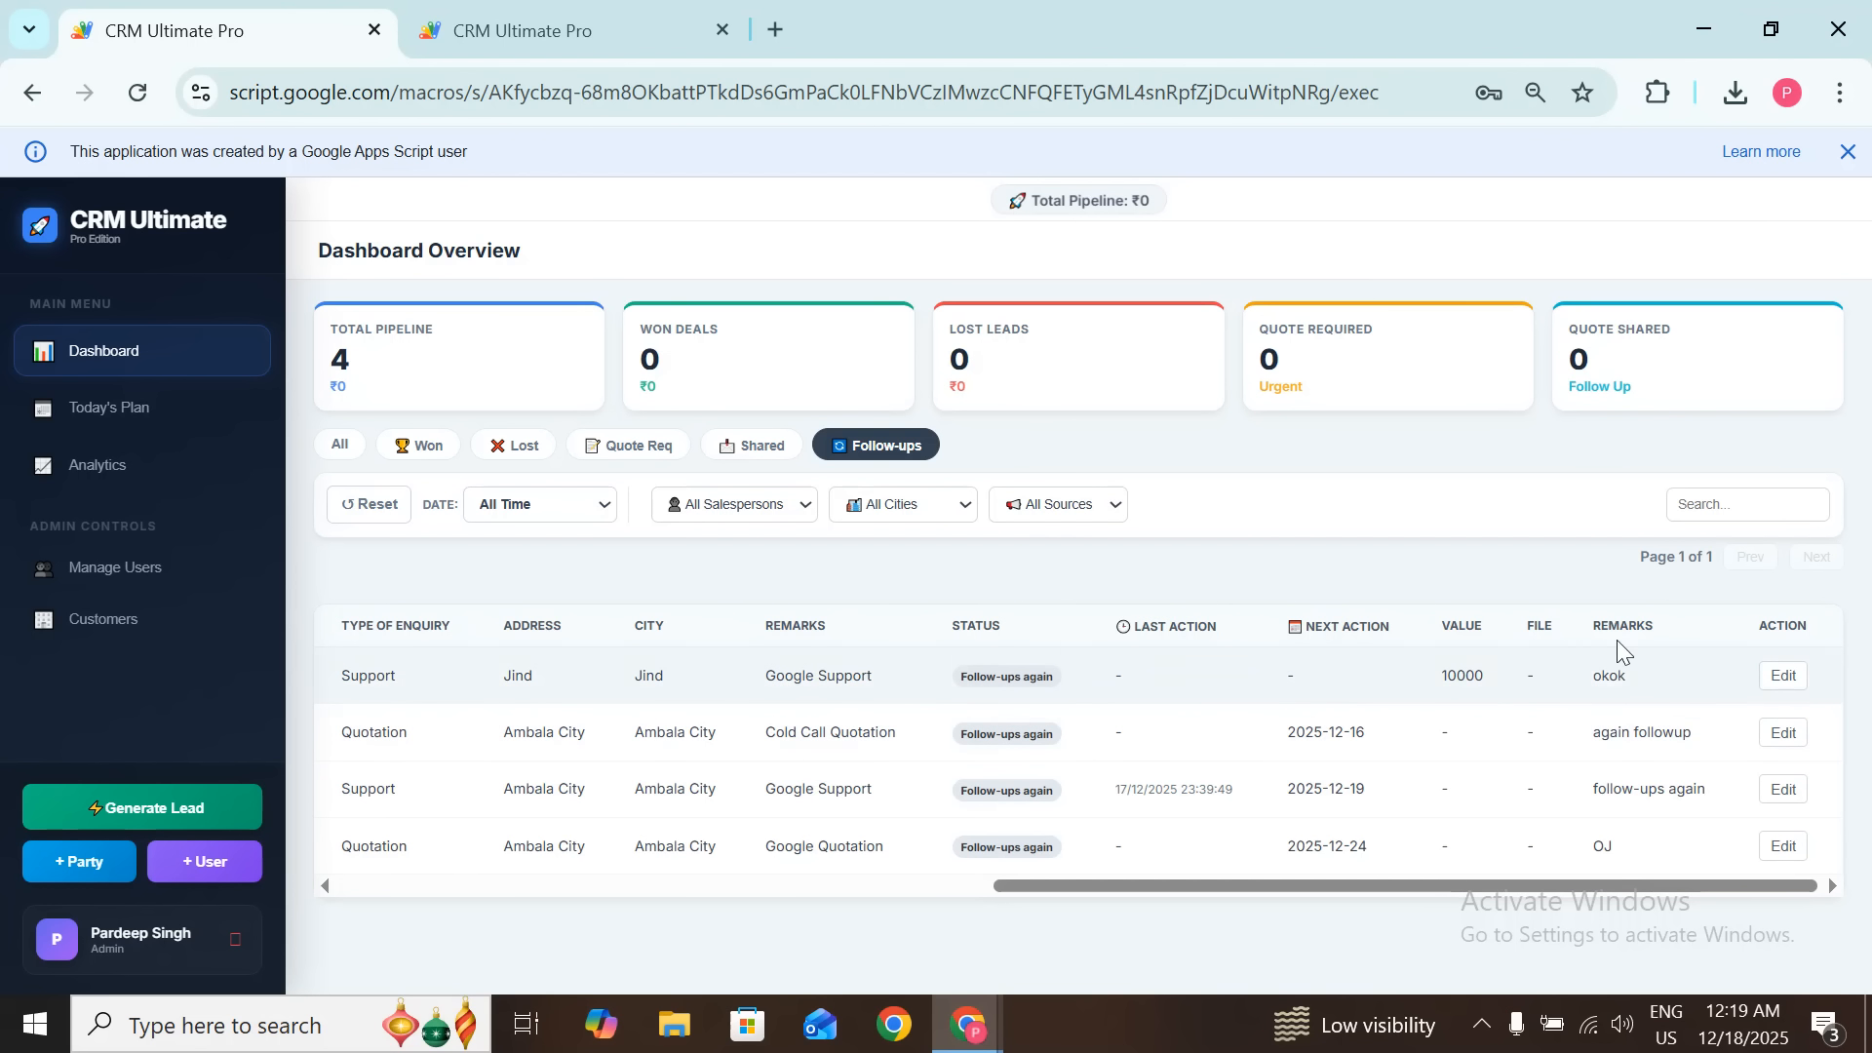
Step: Mark the Jind support lead as Won Lead worth 150000 with remark 'won'
left_click(1790, 681)
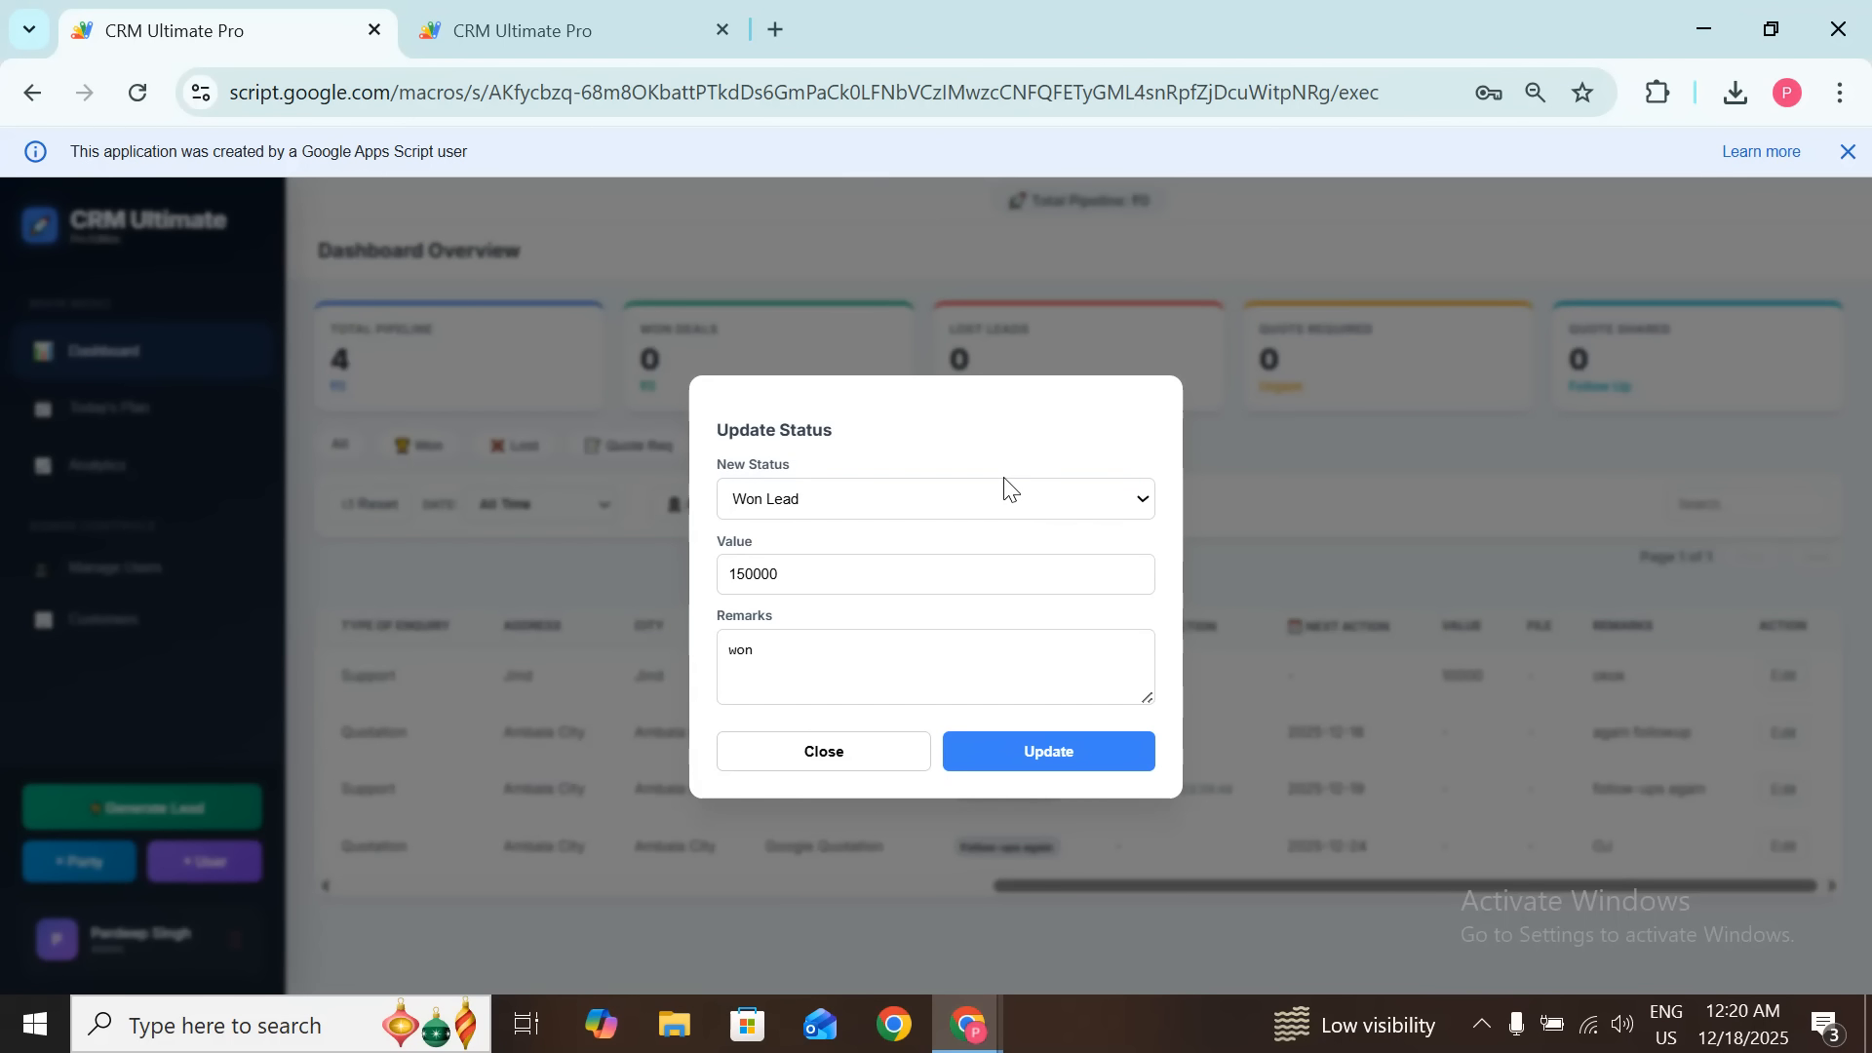
left_click(823, 656)
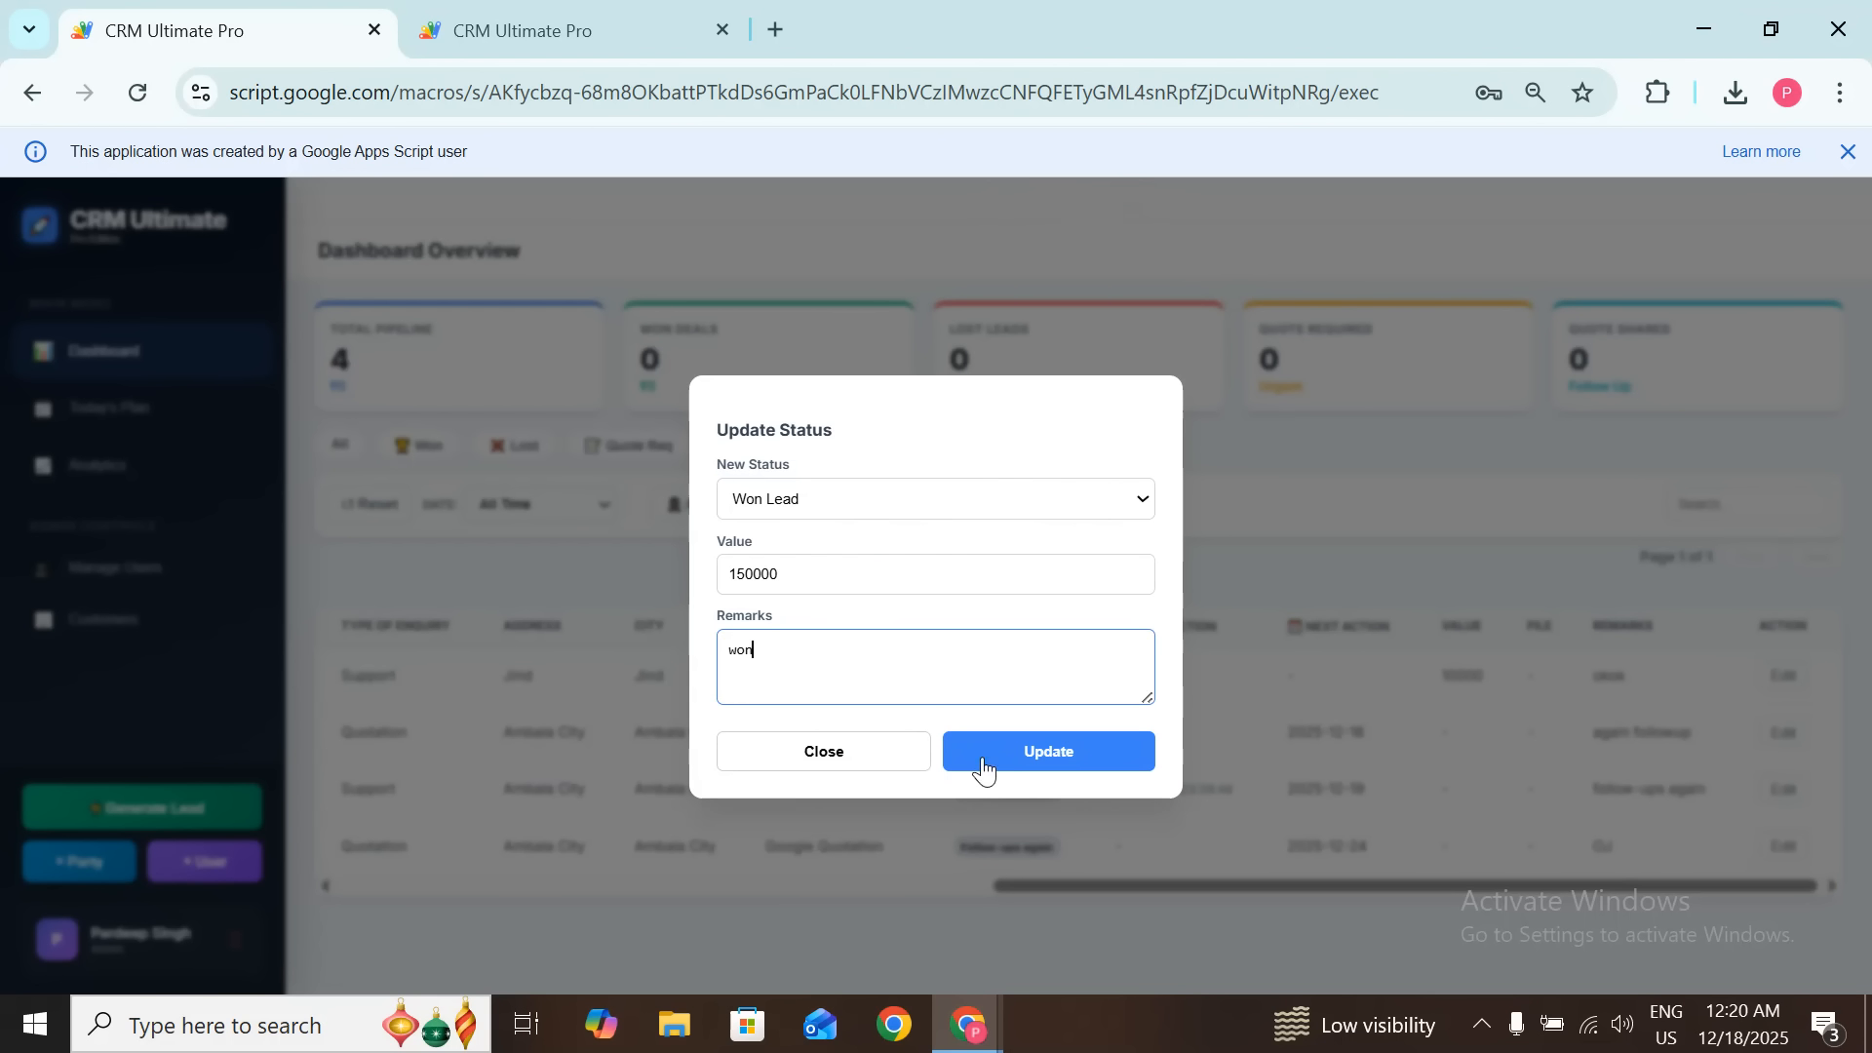
left_click(1049, 770)
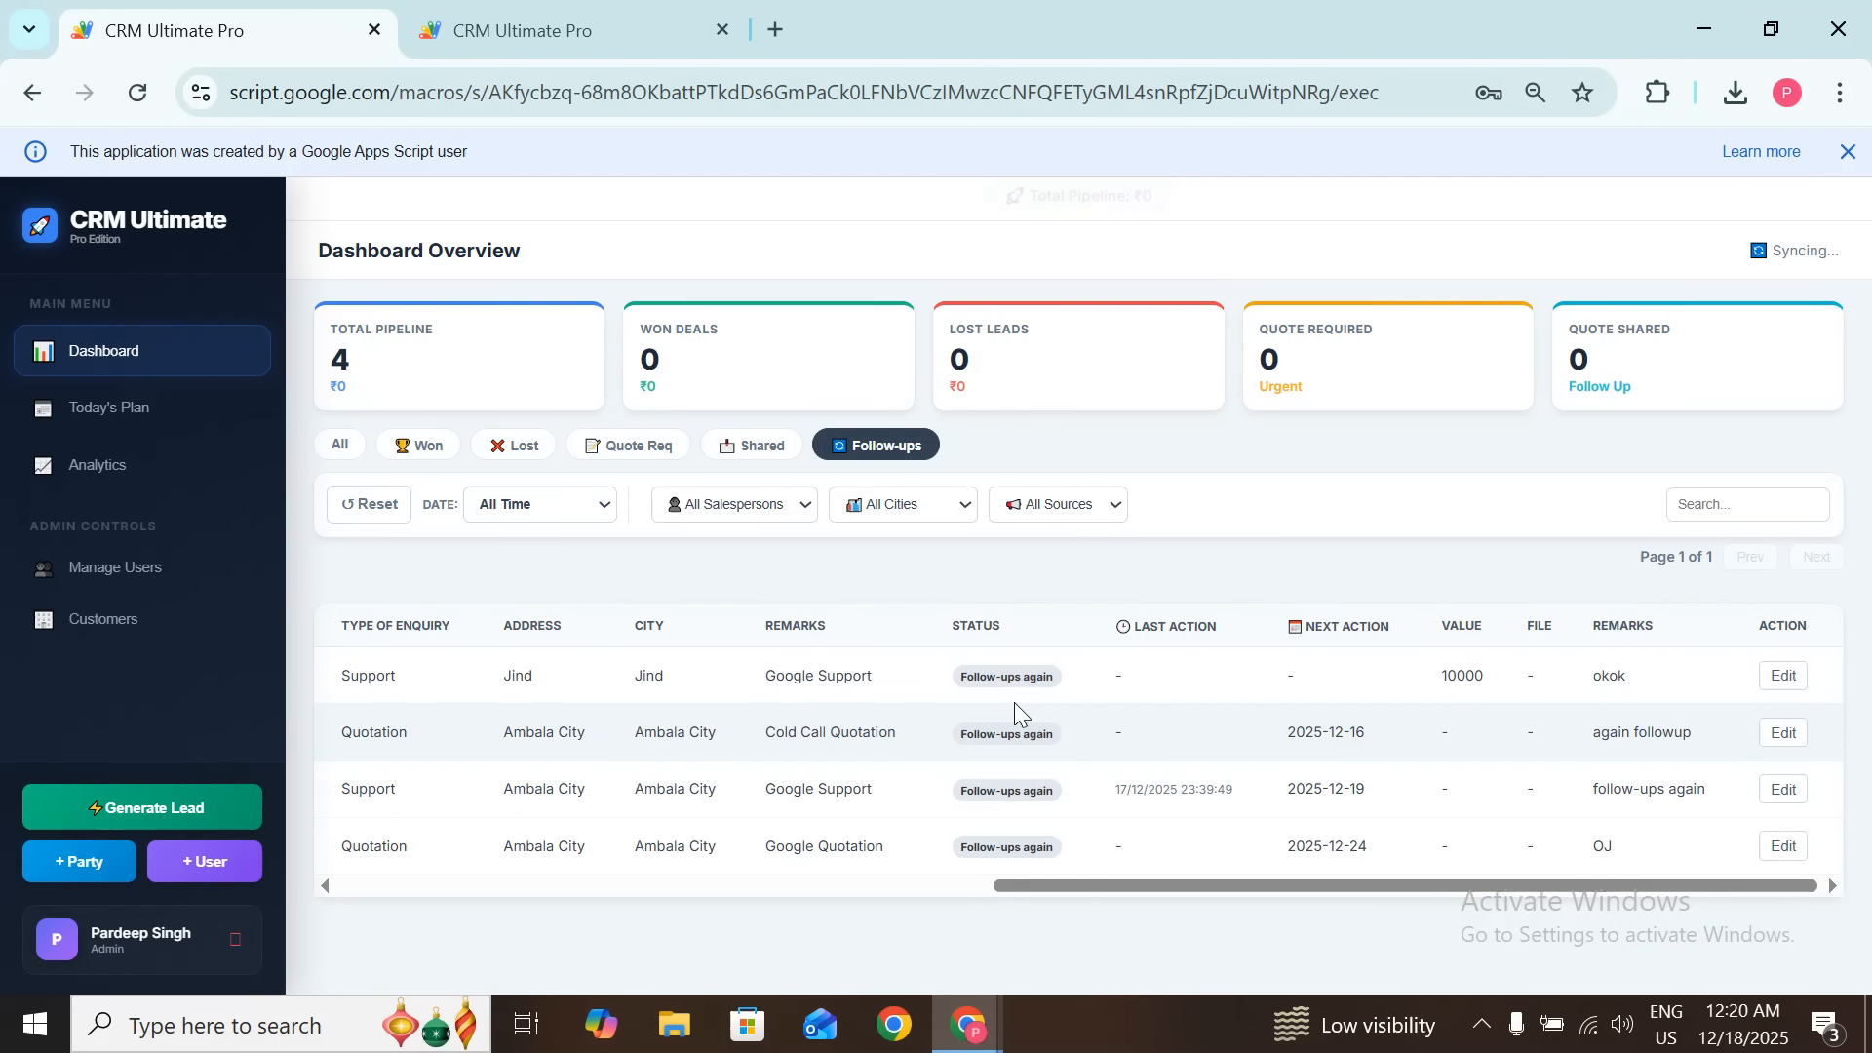
left_click_drag(934, 676, 1006, 676)
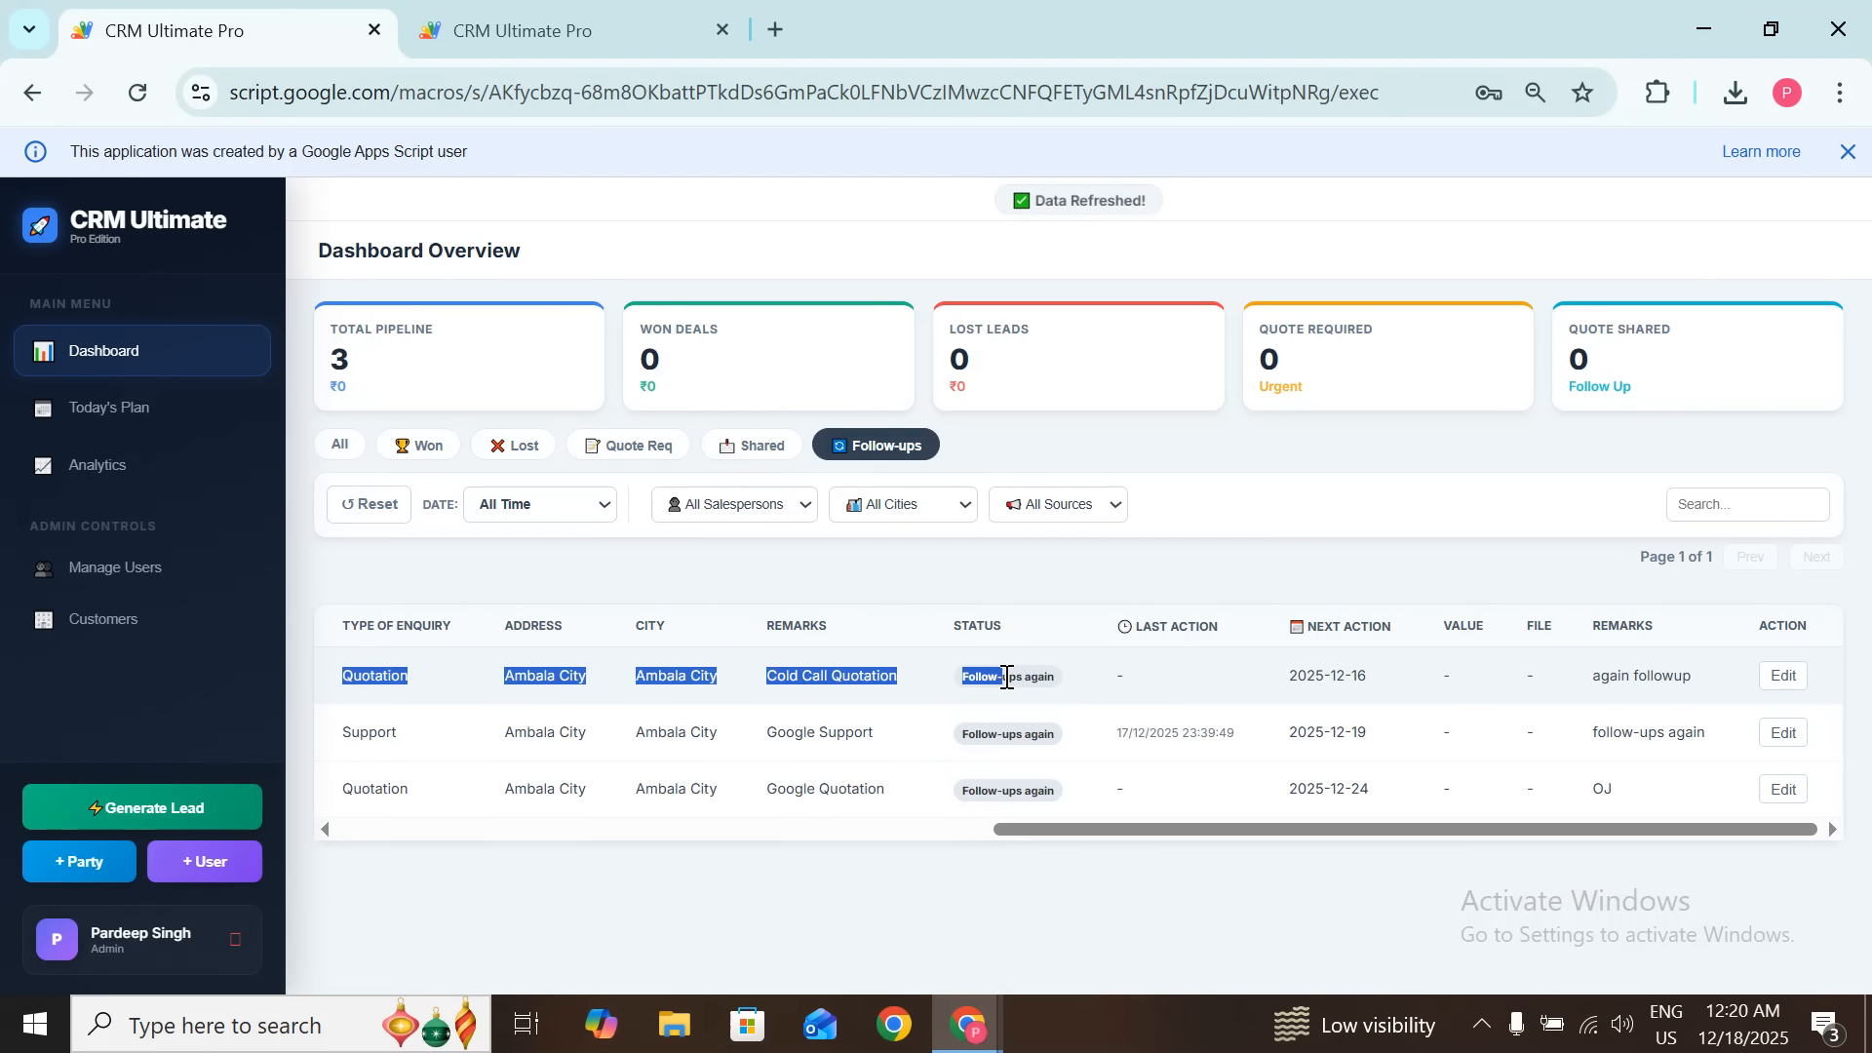
left_click(1003, 699)
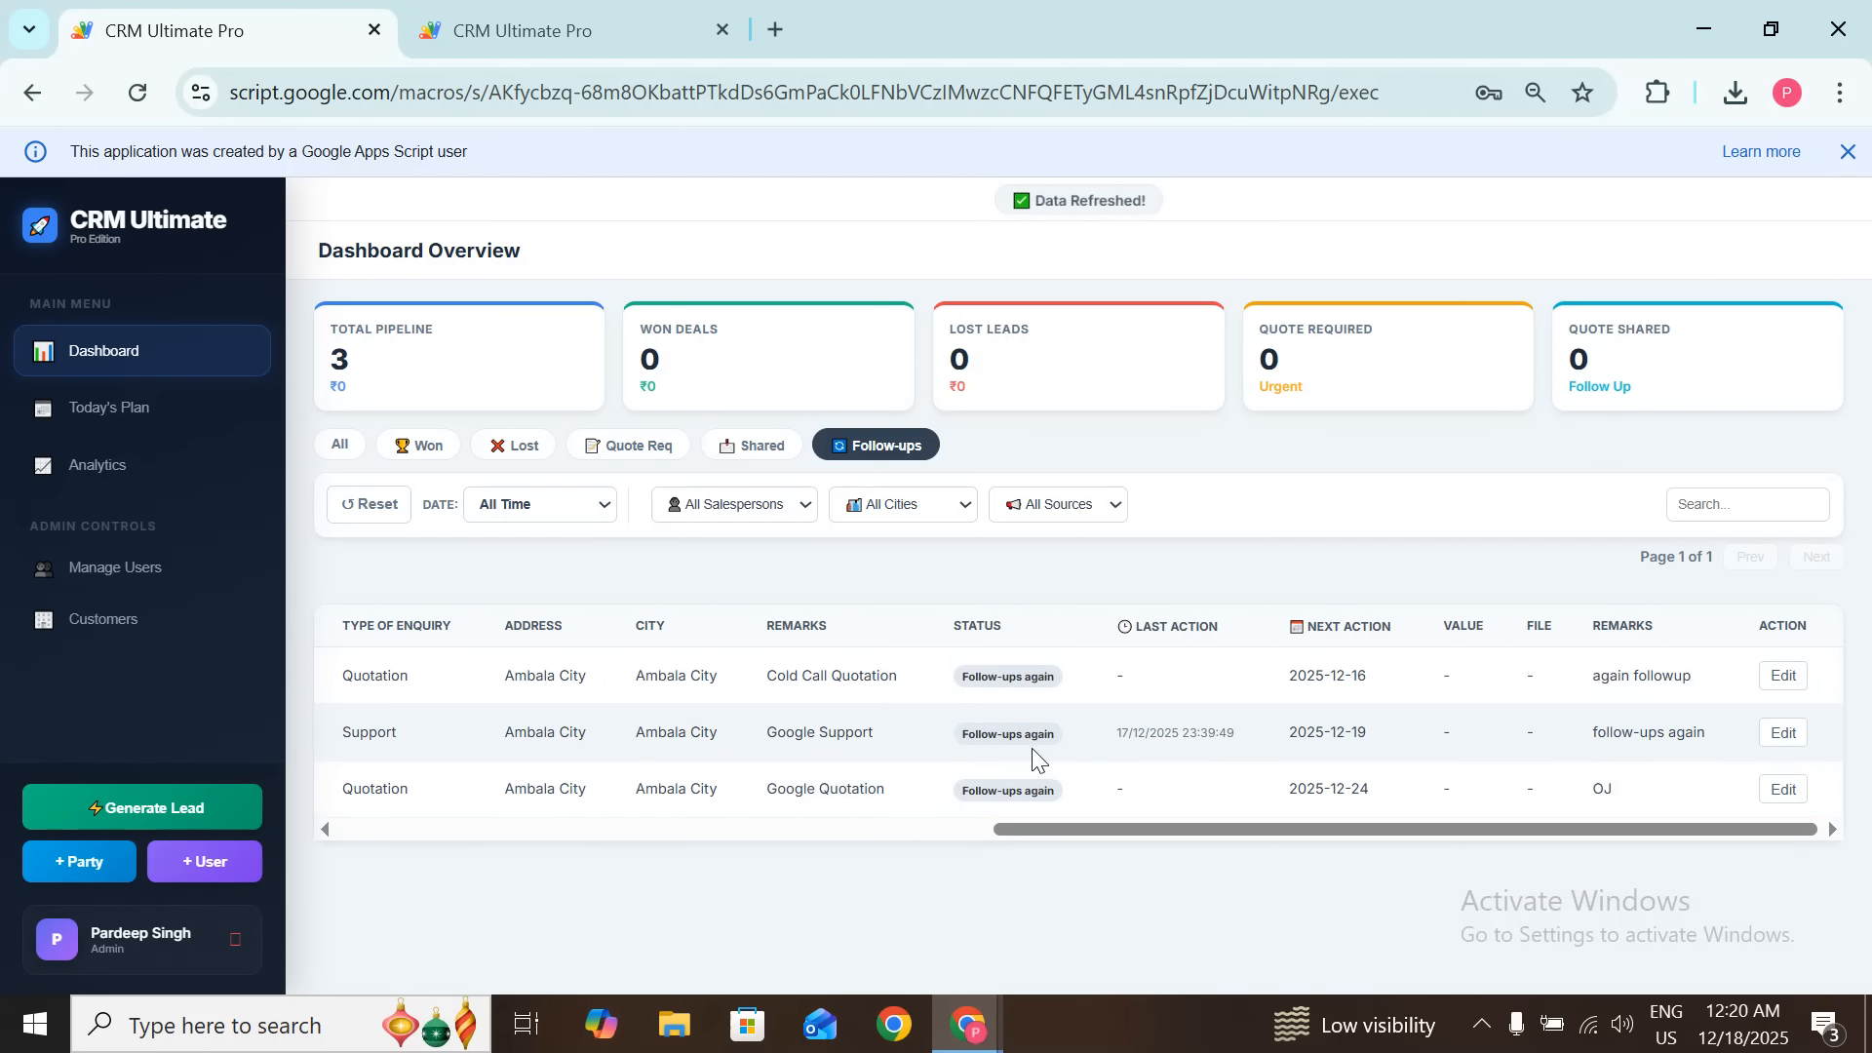
Step: Show only Won deals and browse the salesperson, city, source and date filter lists
left_click(426, 454)
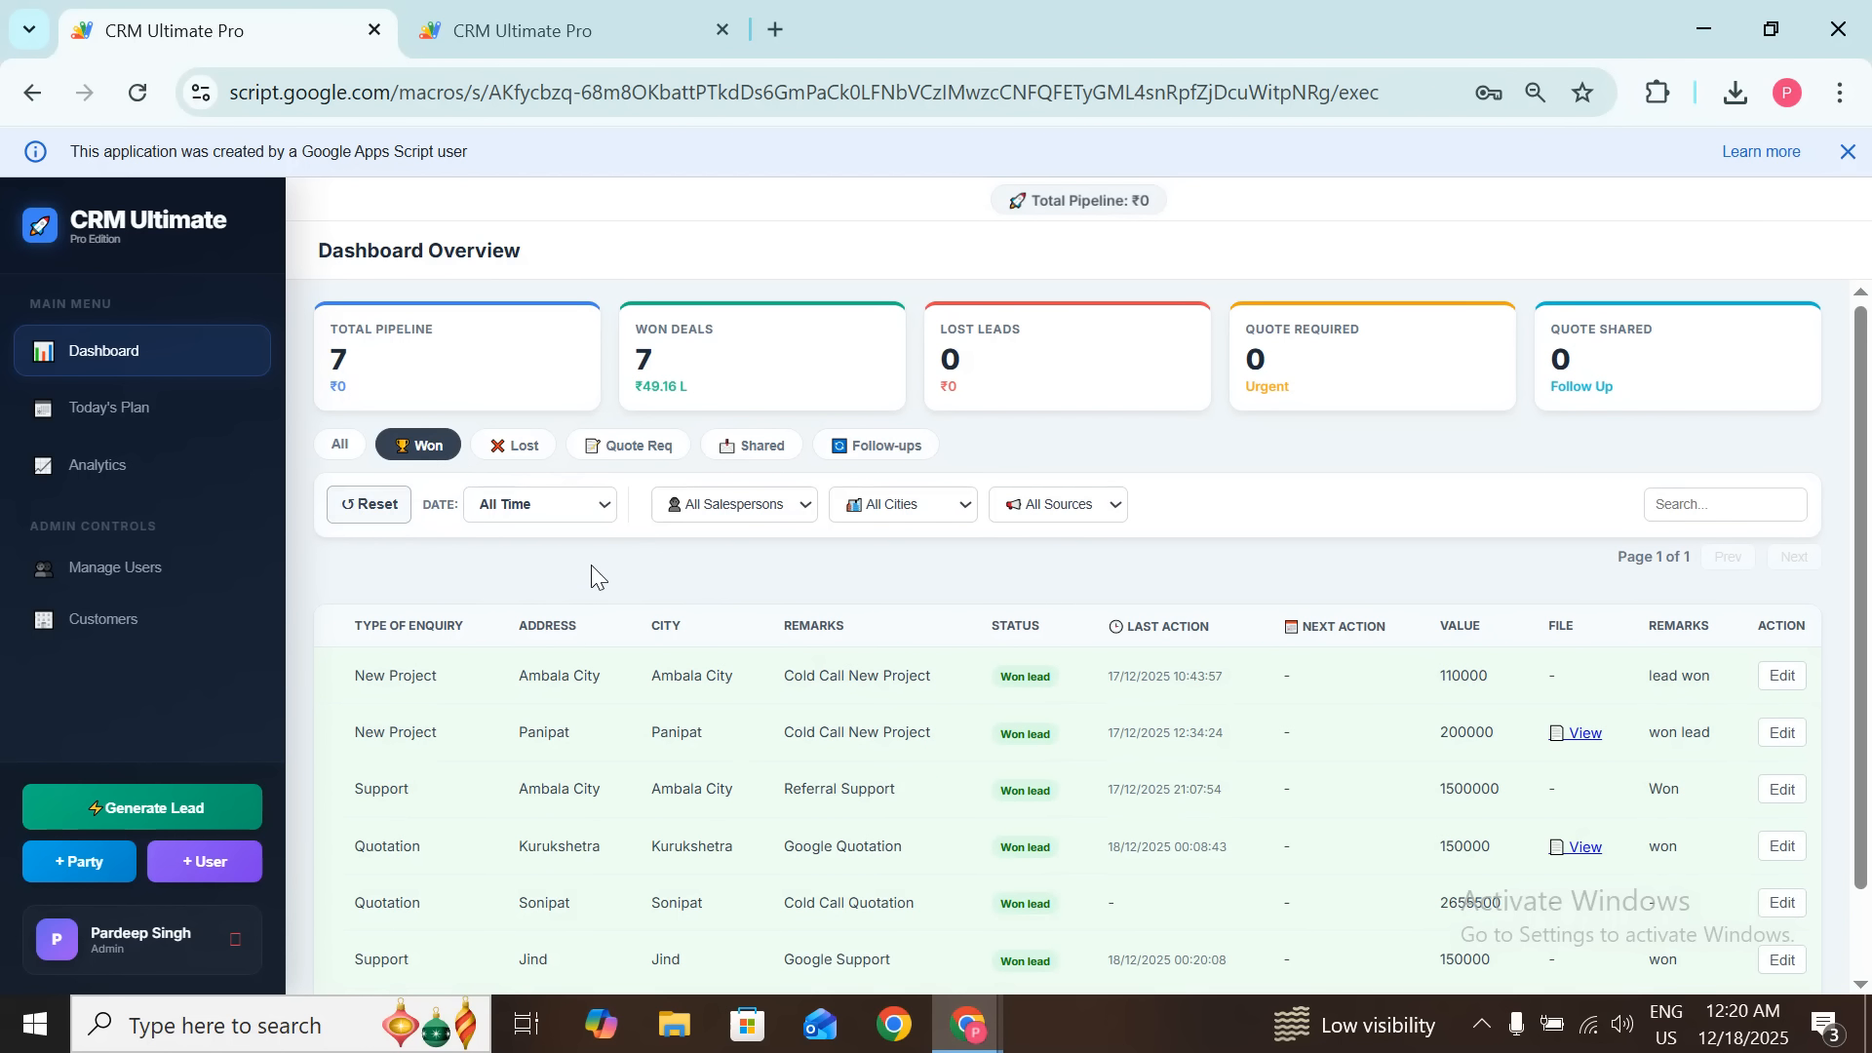
left_click(799, 517)
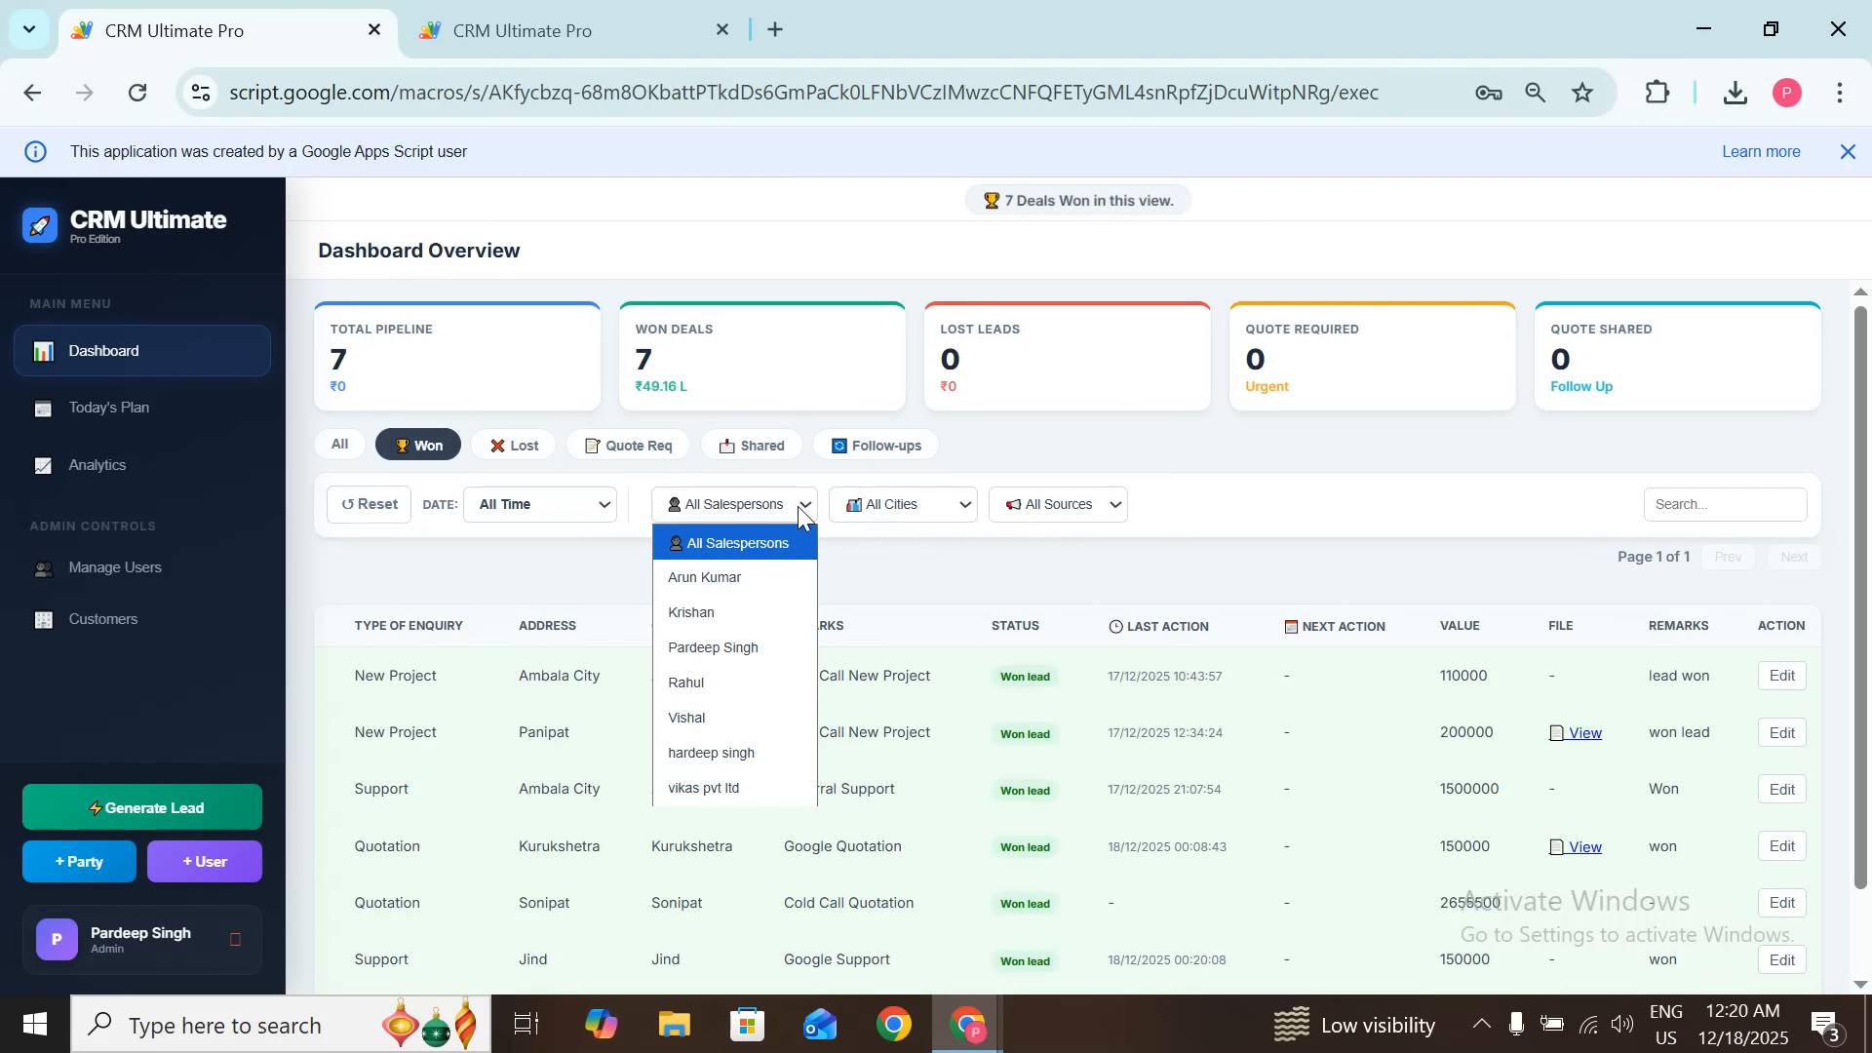
left_click(800, 513)
left_click(921, 507)
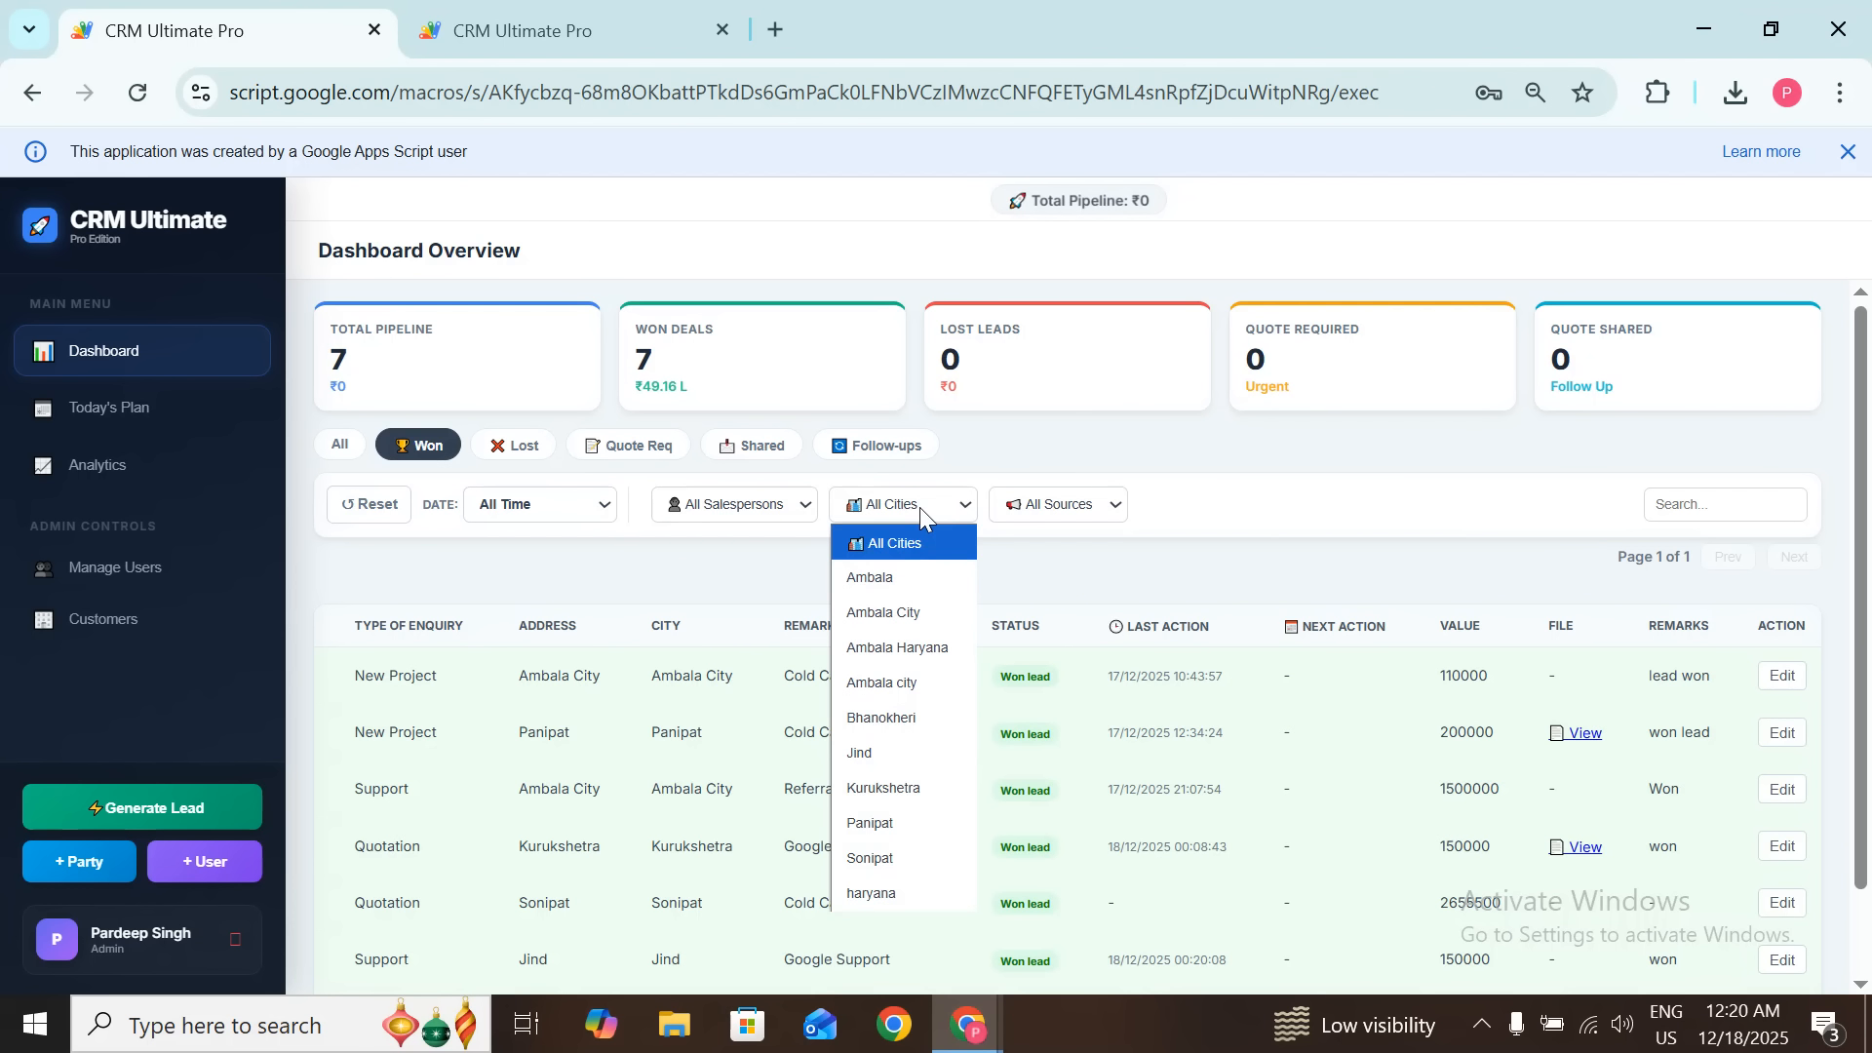
left_click(1082, 509)
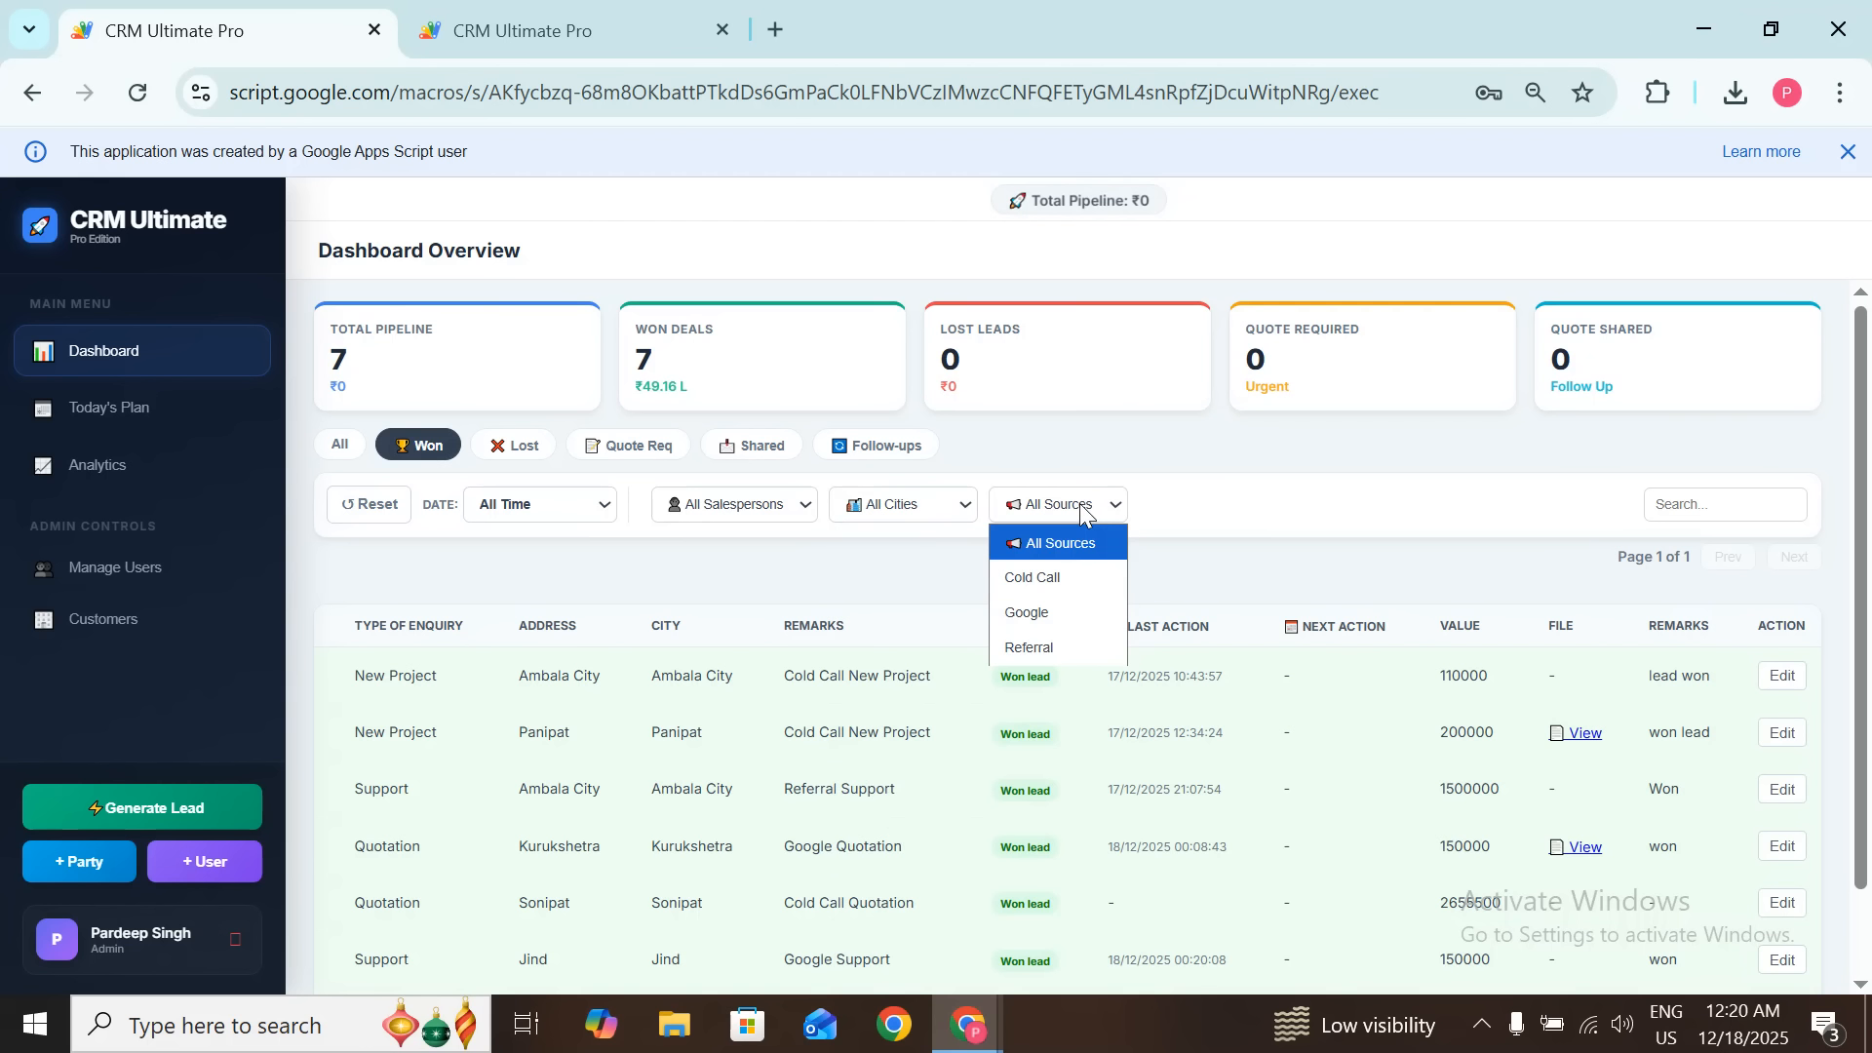
left_click(593, 506)
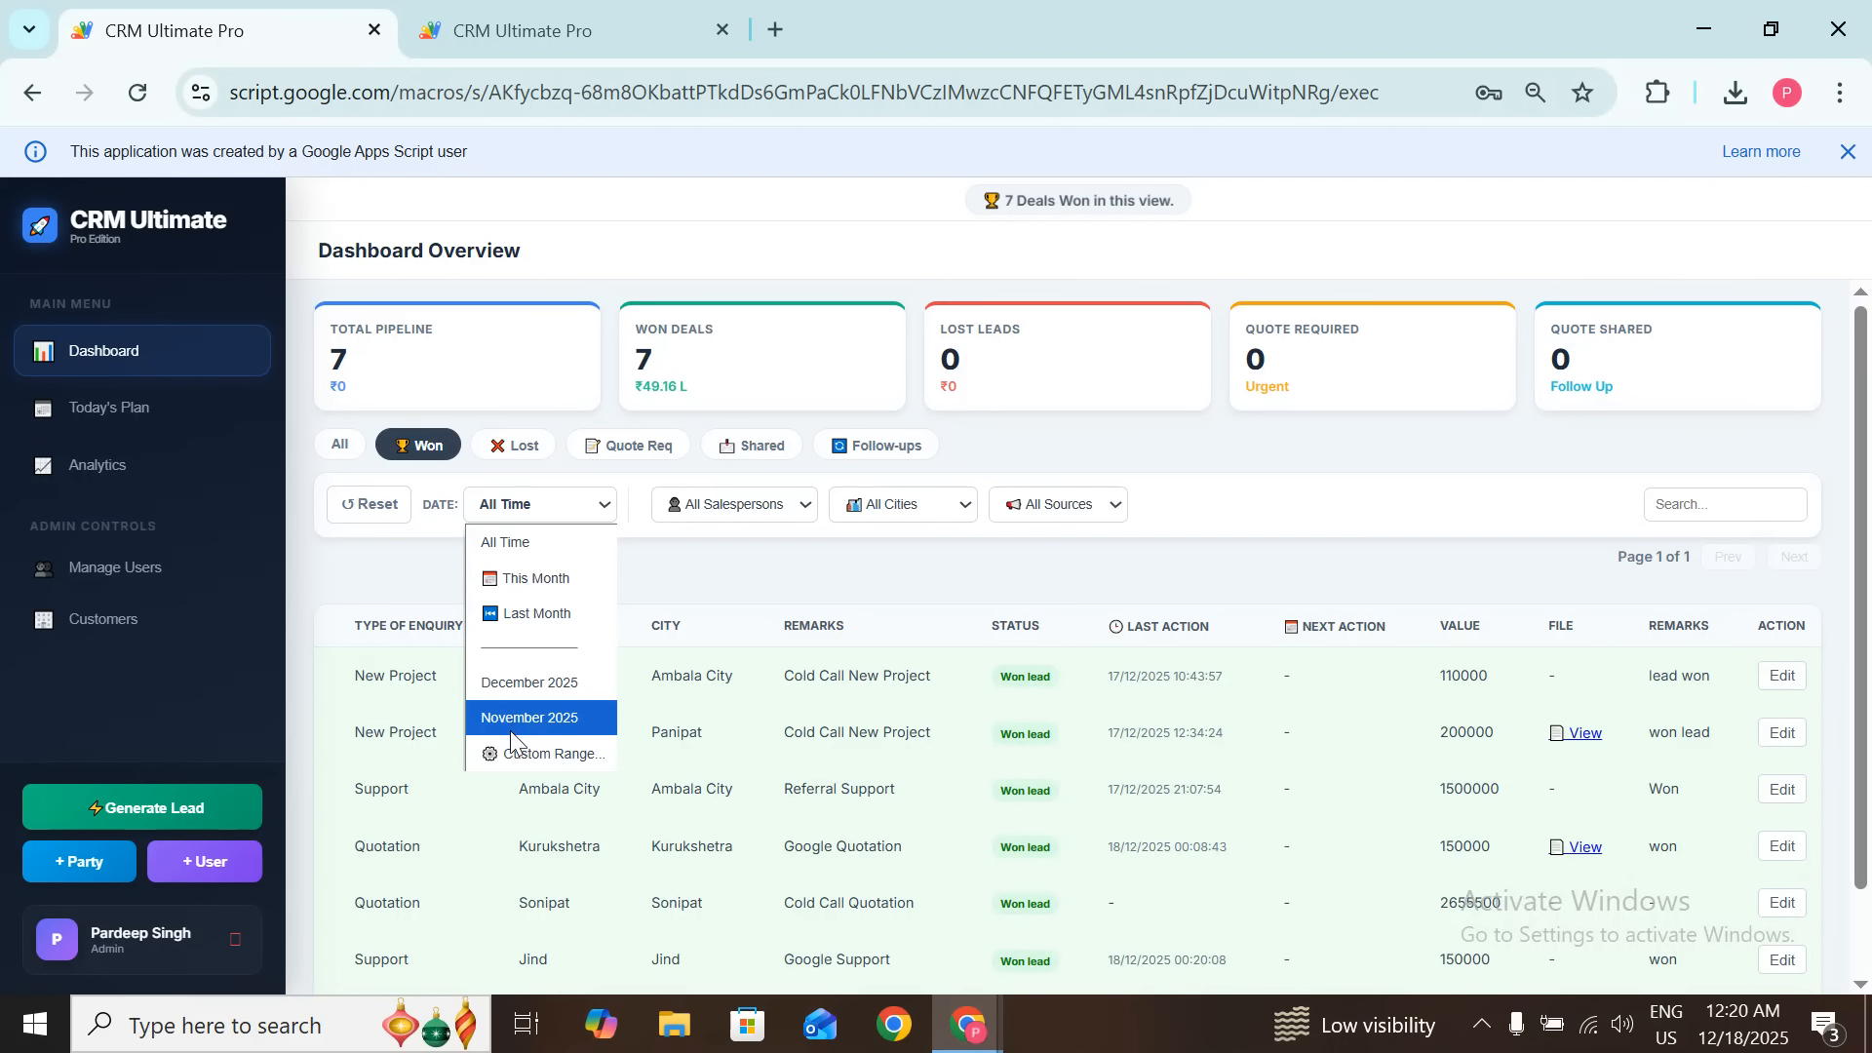
Step: Filter to a custom date range of 12/17/2025–12/18/2025 across all statuses
left_click(514, 756)
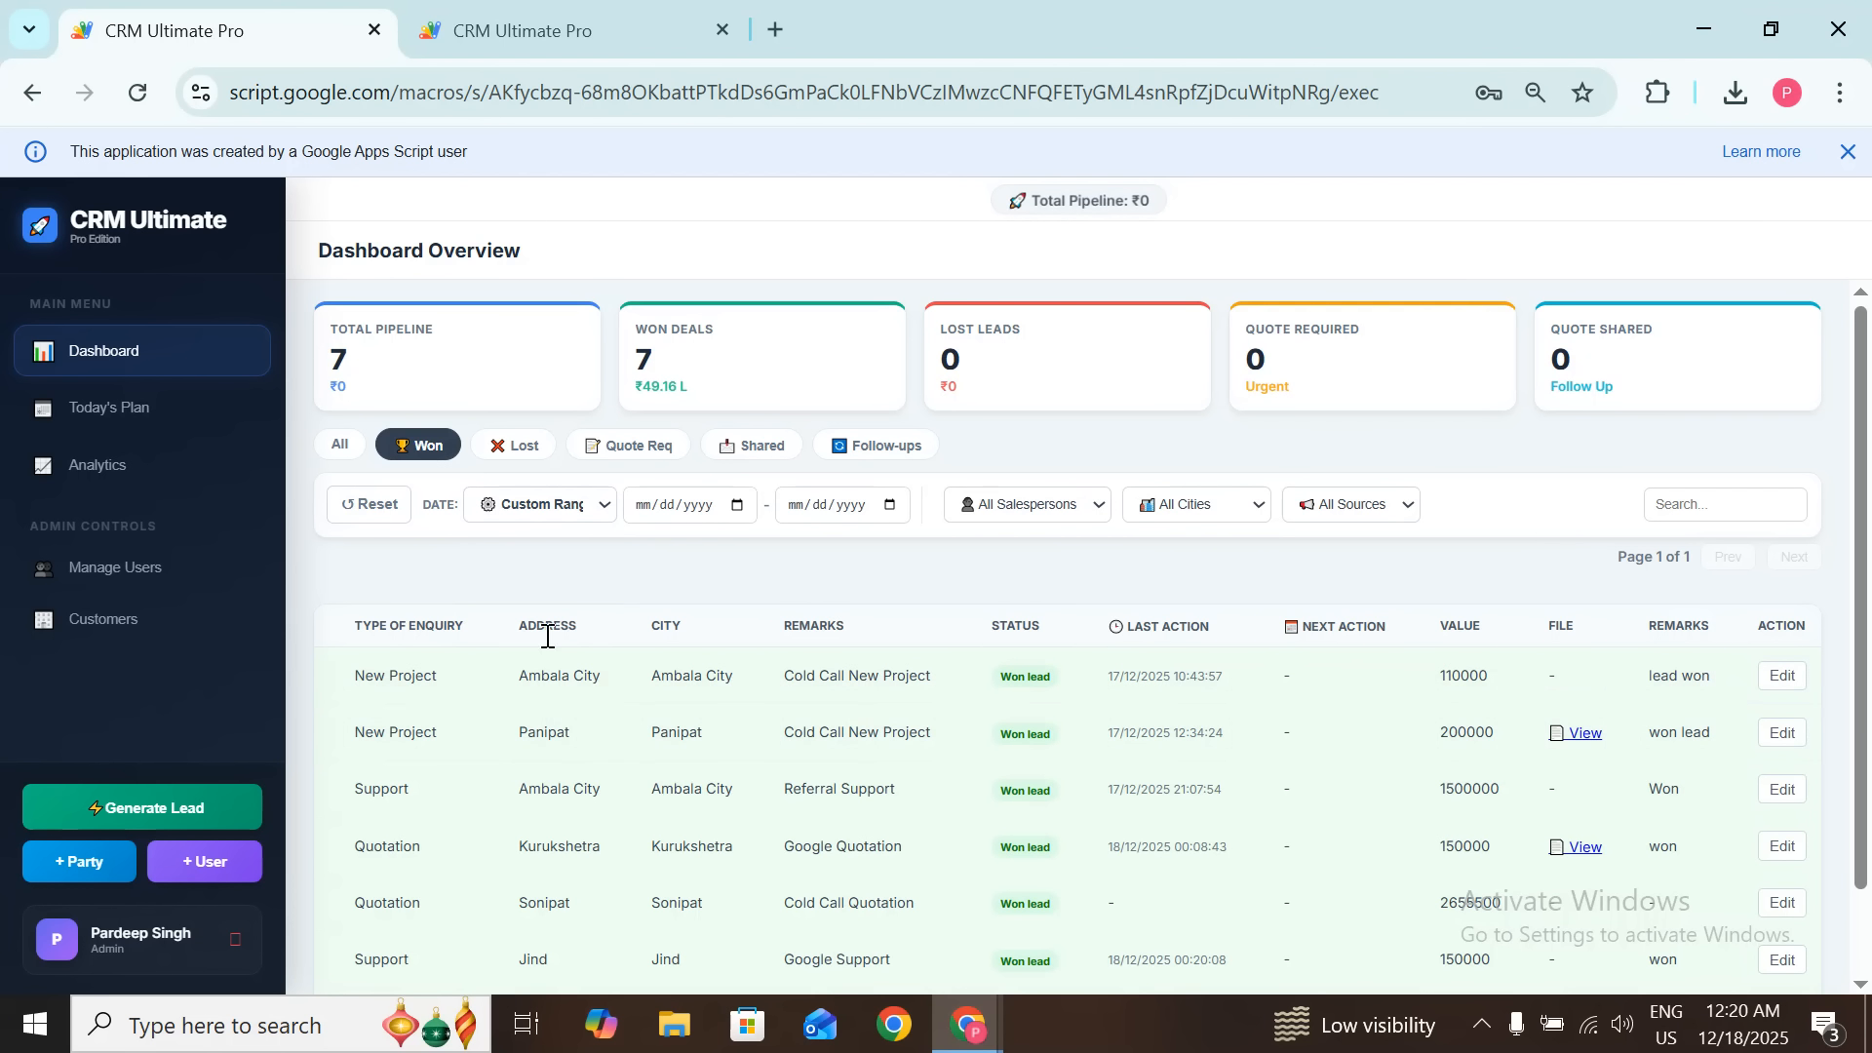
left_click(738, 504)
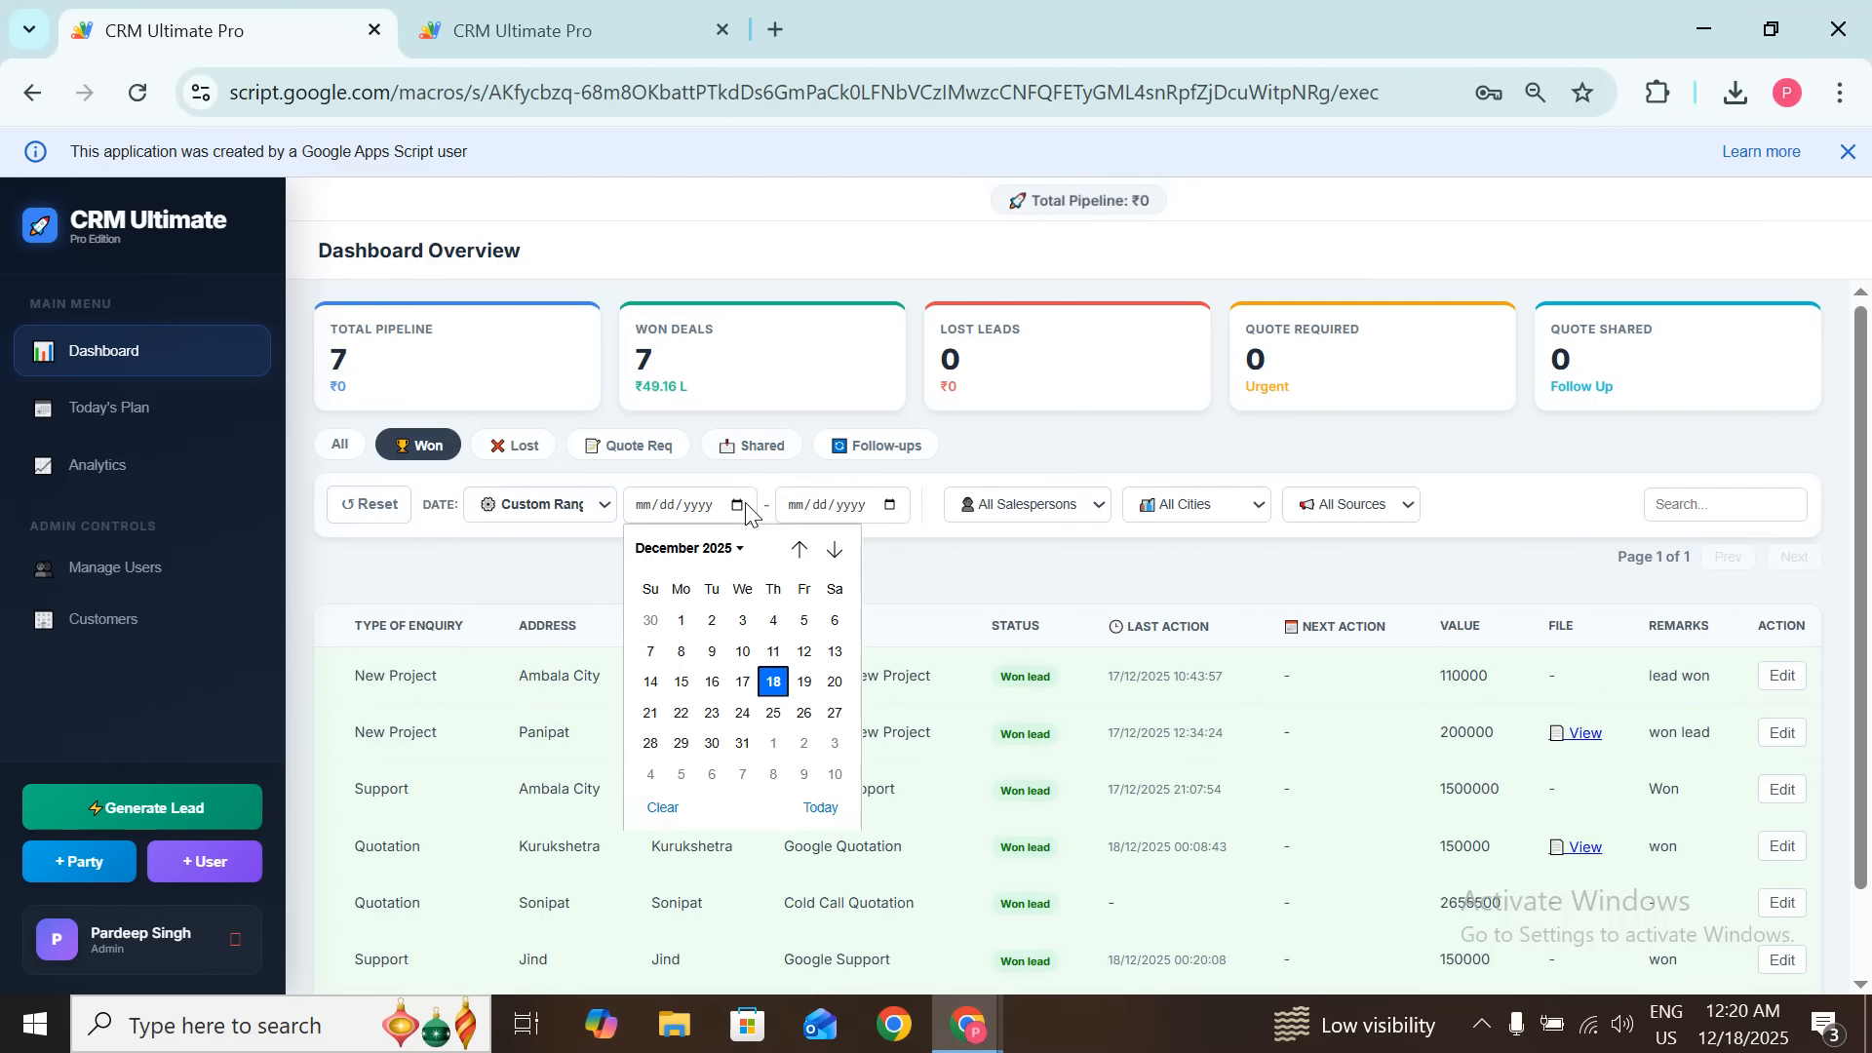
left_click(744, 681)
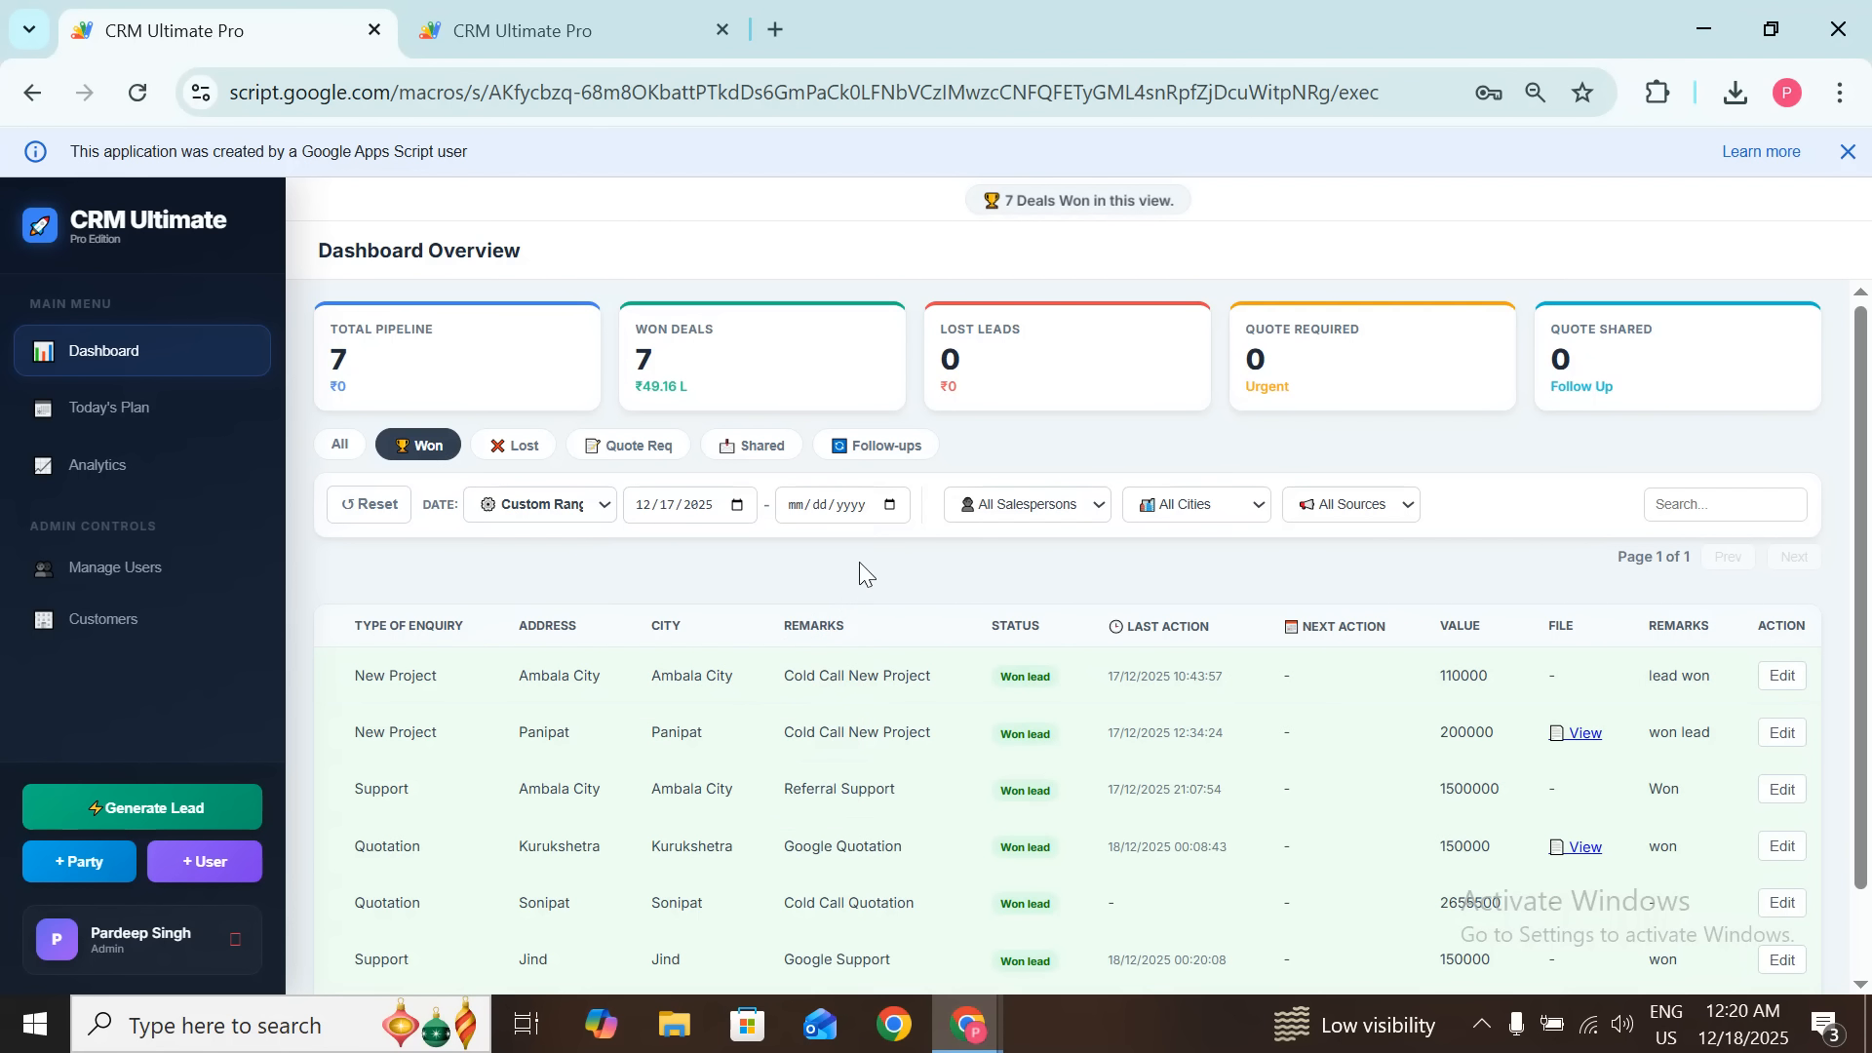
left_click(889, 505)
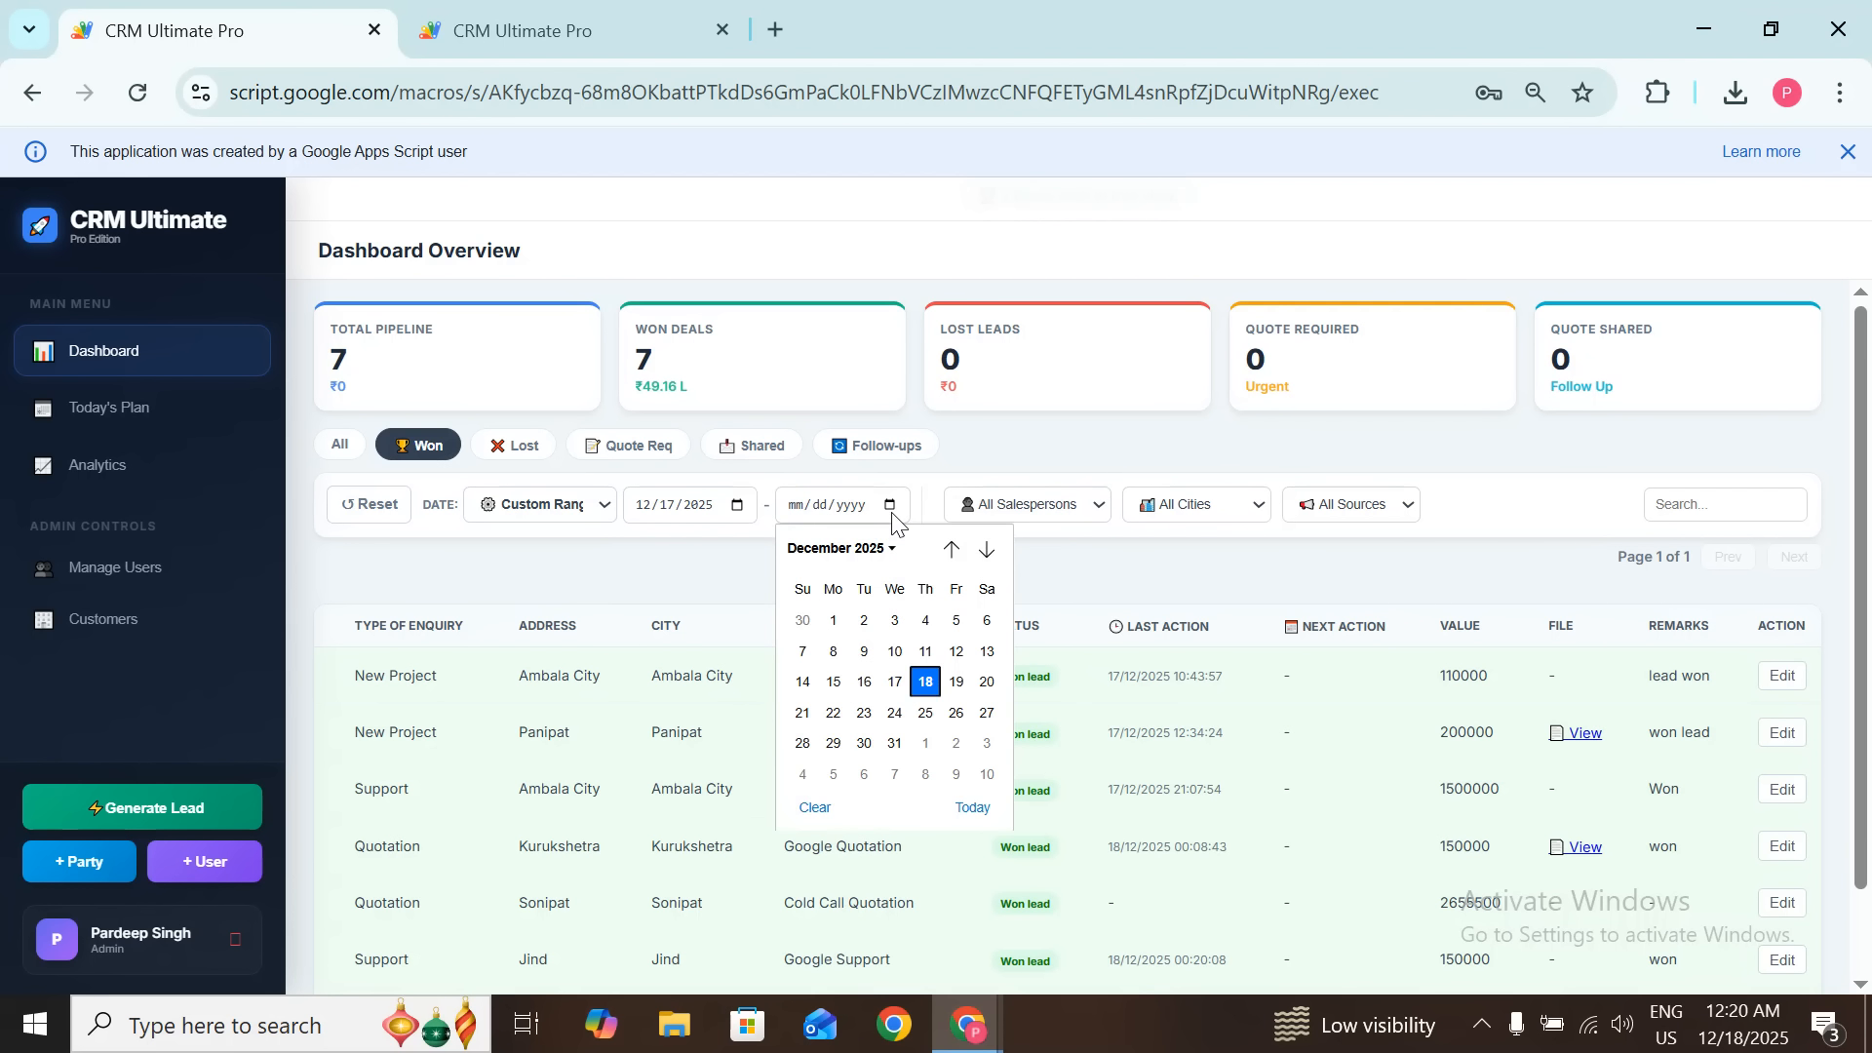
left_click(925, 681)
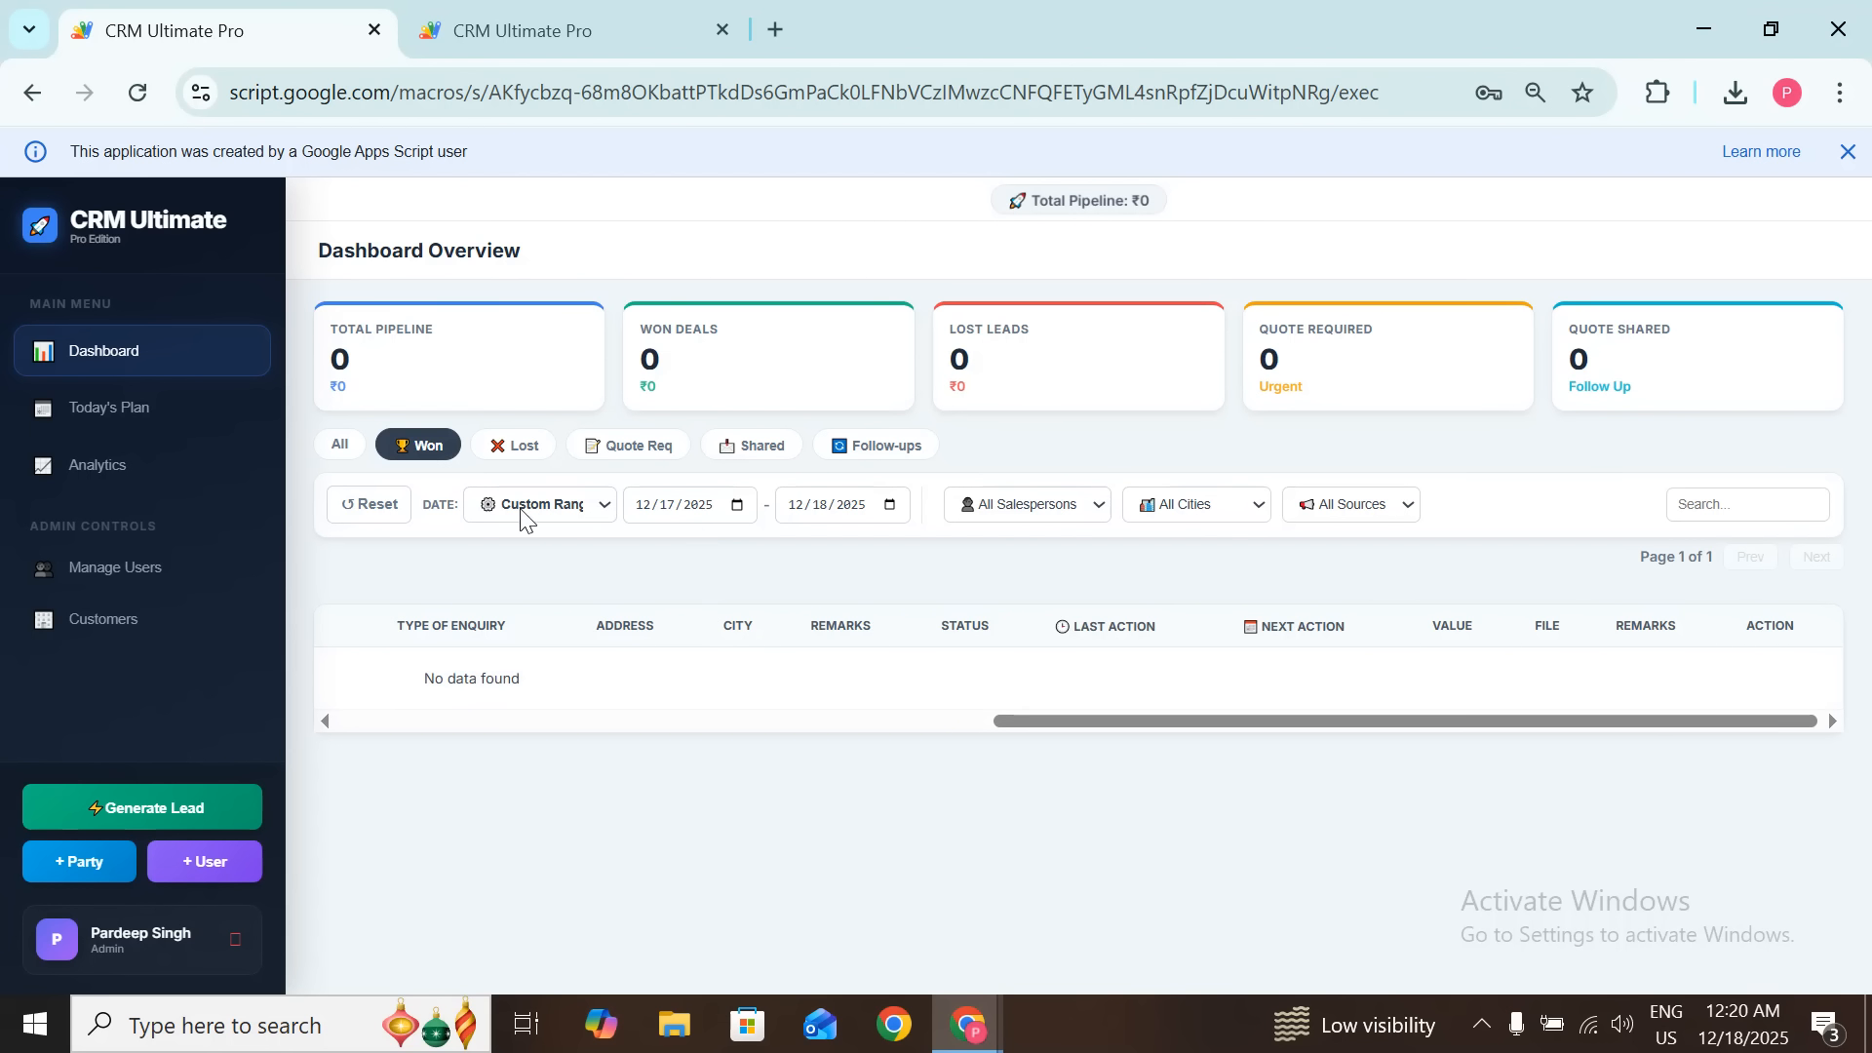
left_click(340, 441)
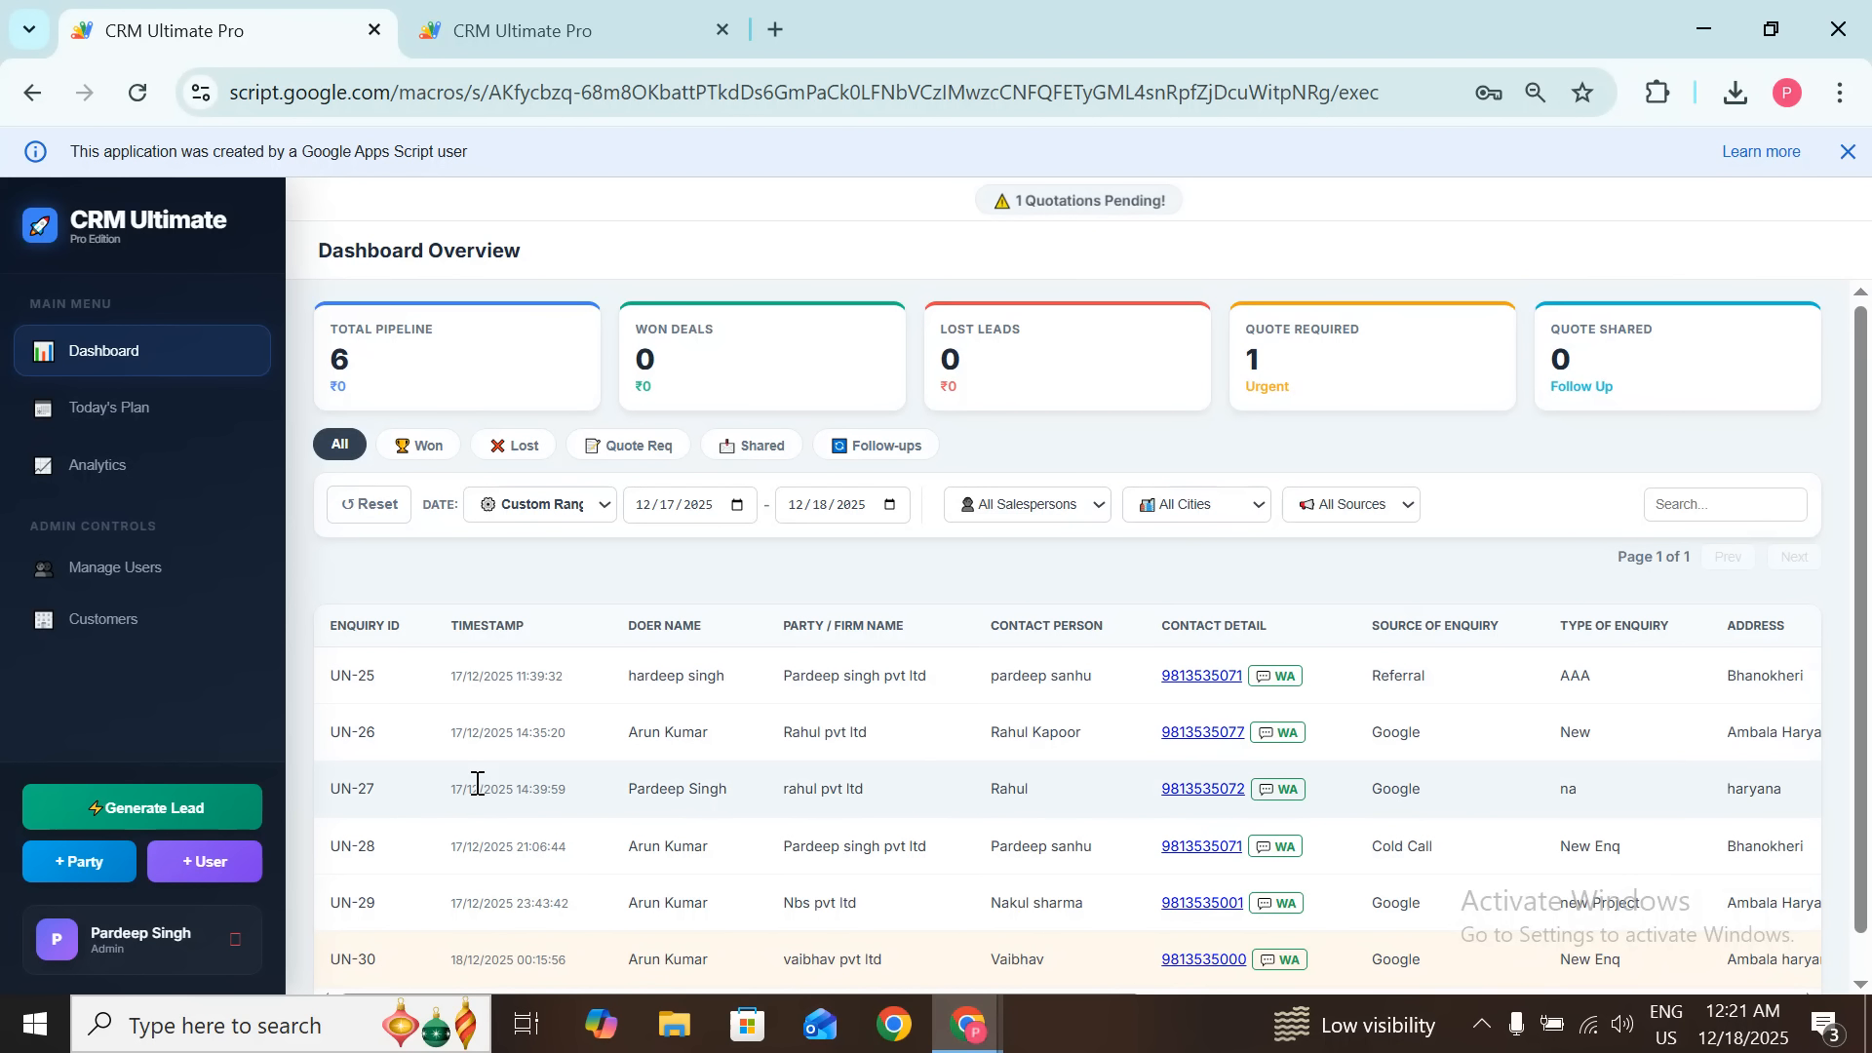
scroll(472, 780, "down", 1)
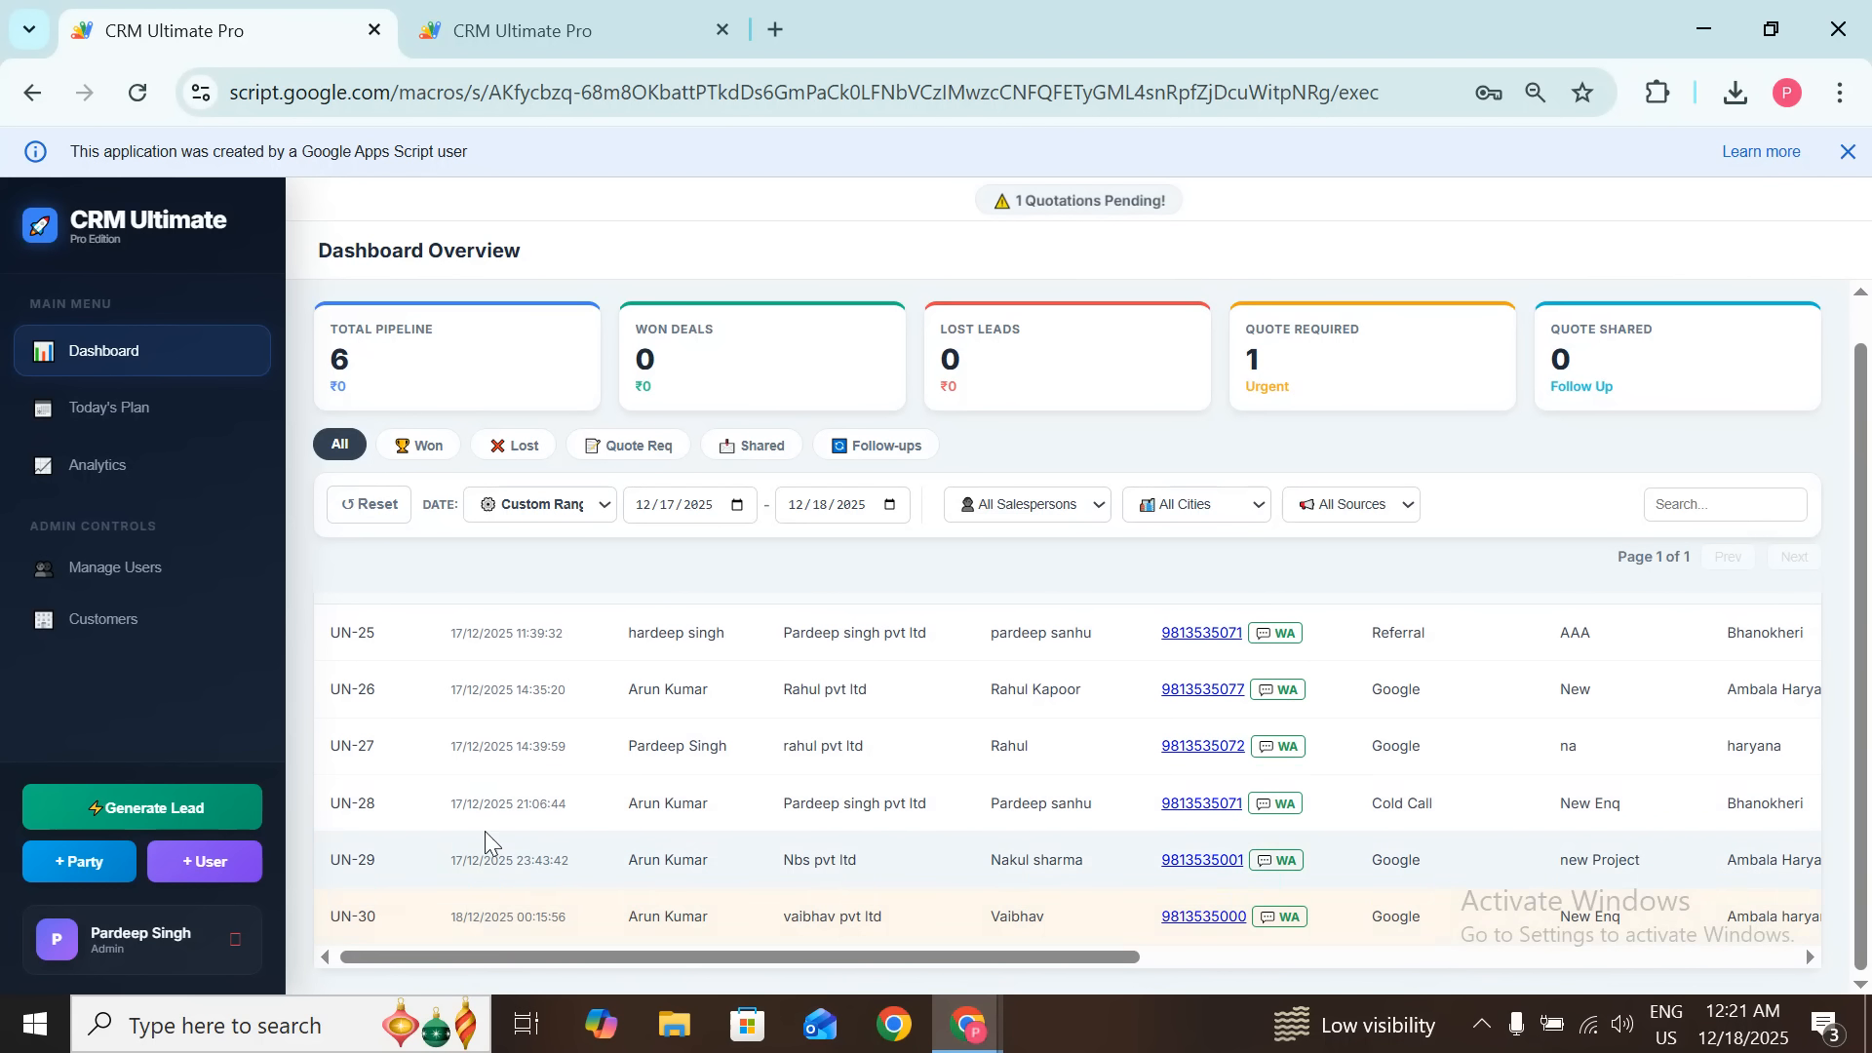
scroll(501, 673, "up", 1)
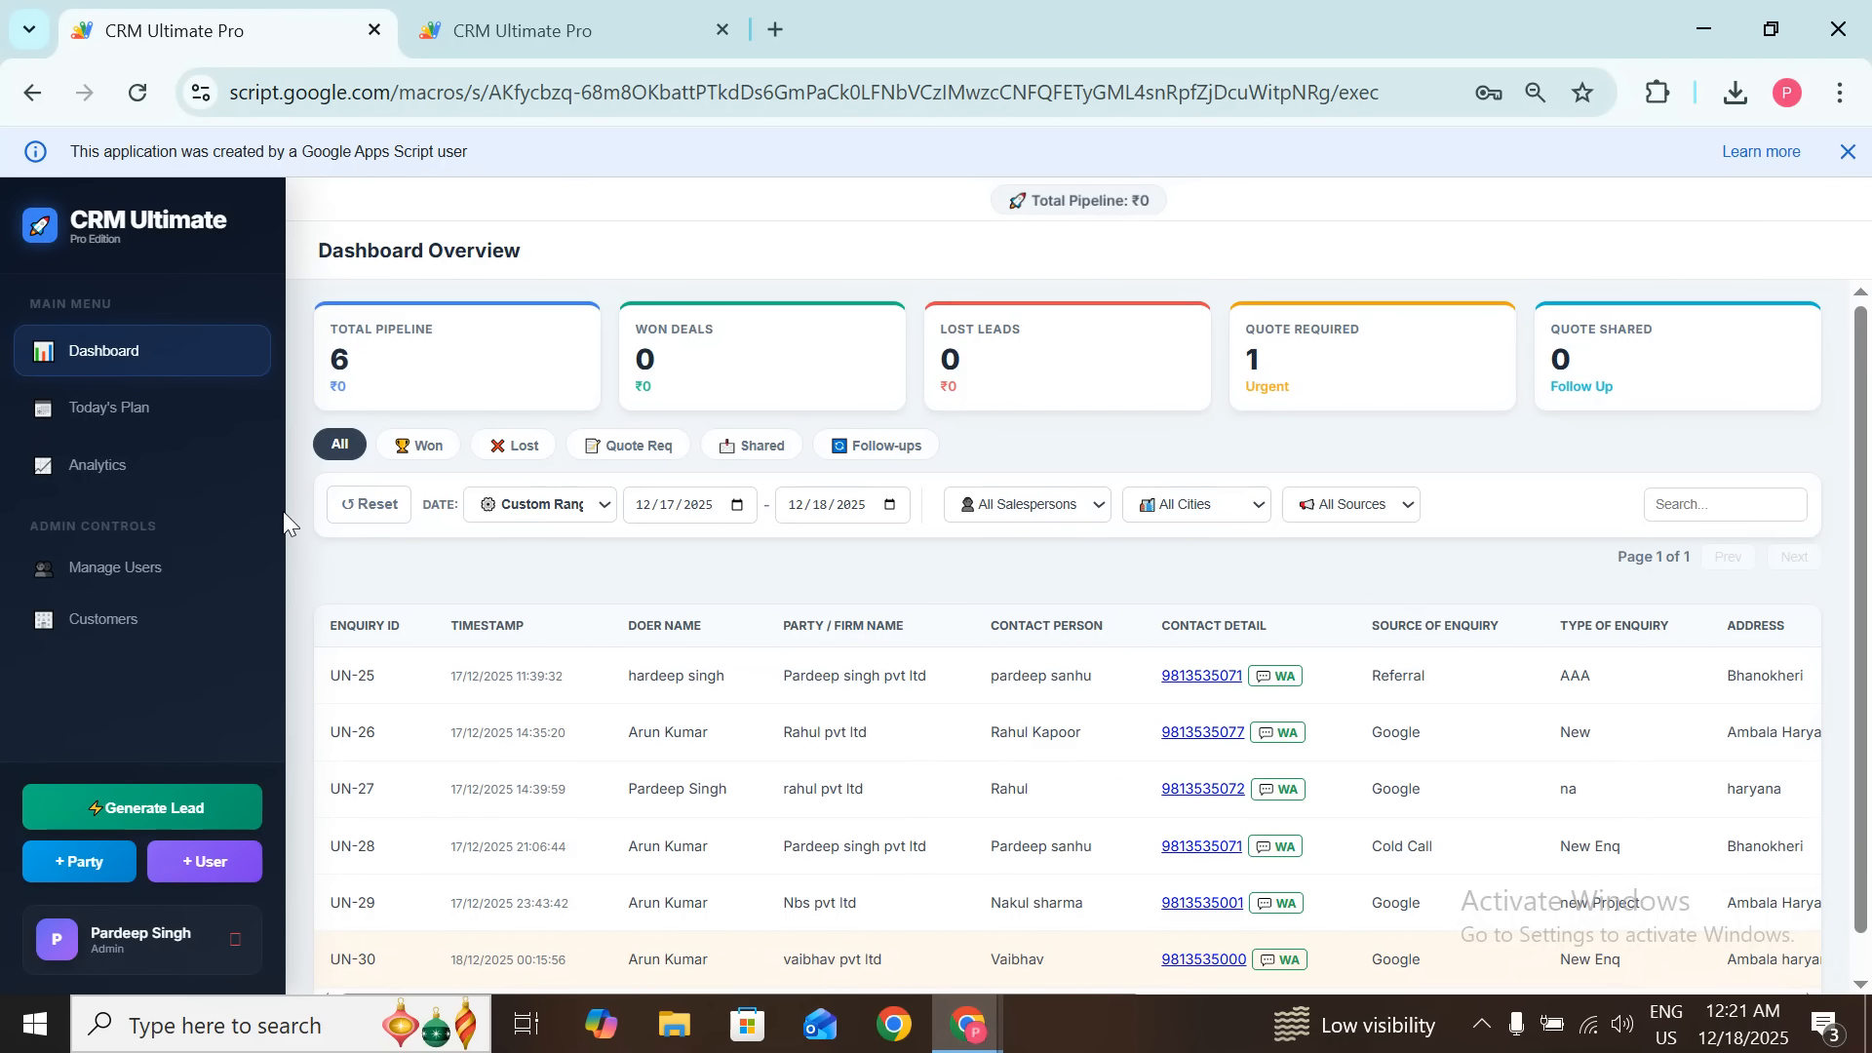
left_click(154, 409)
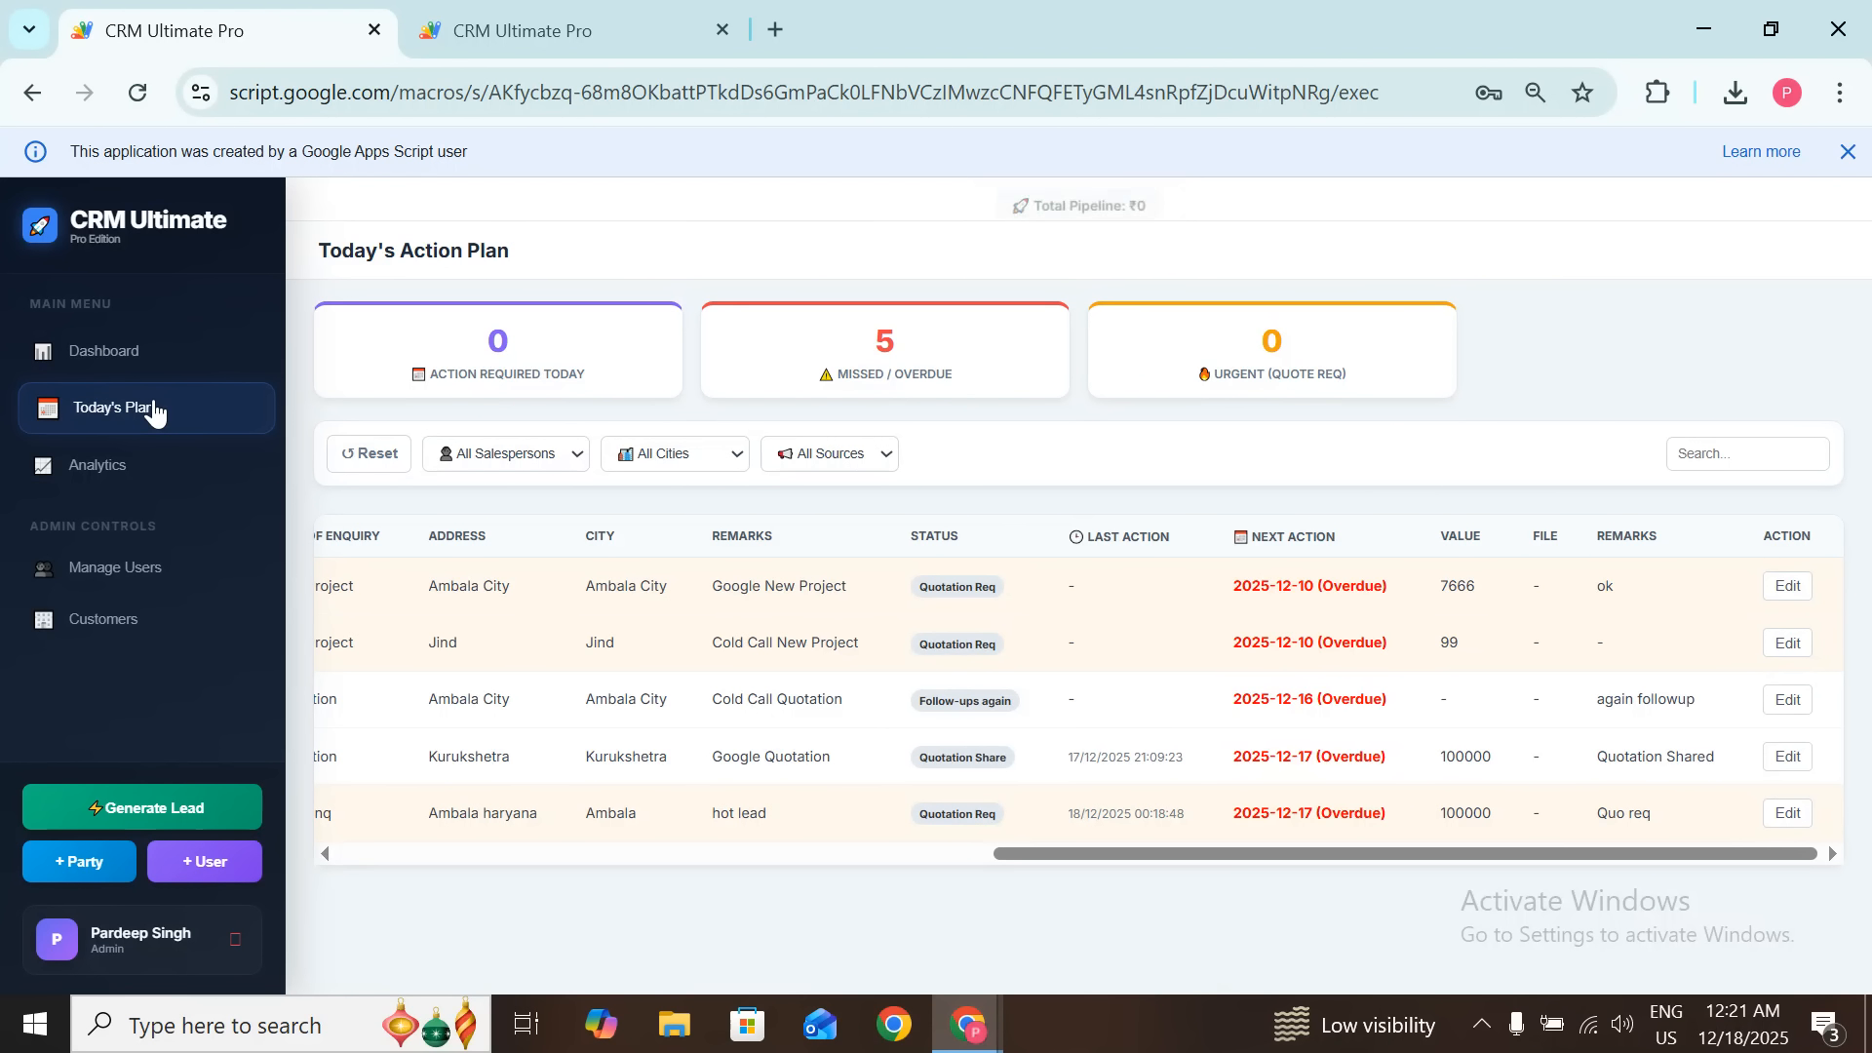
left_click(104, 350)
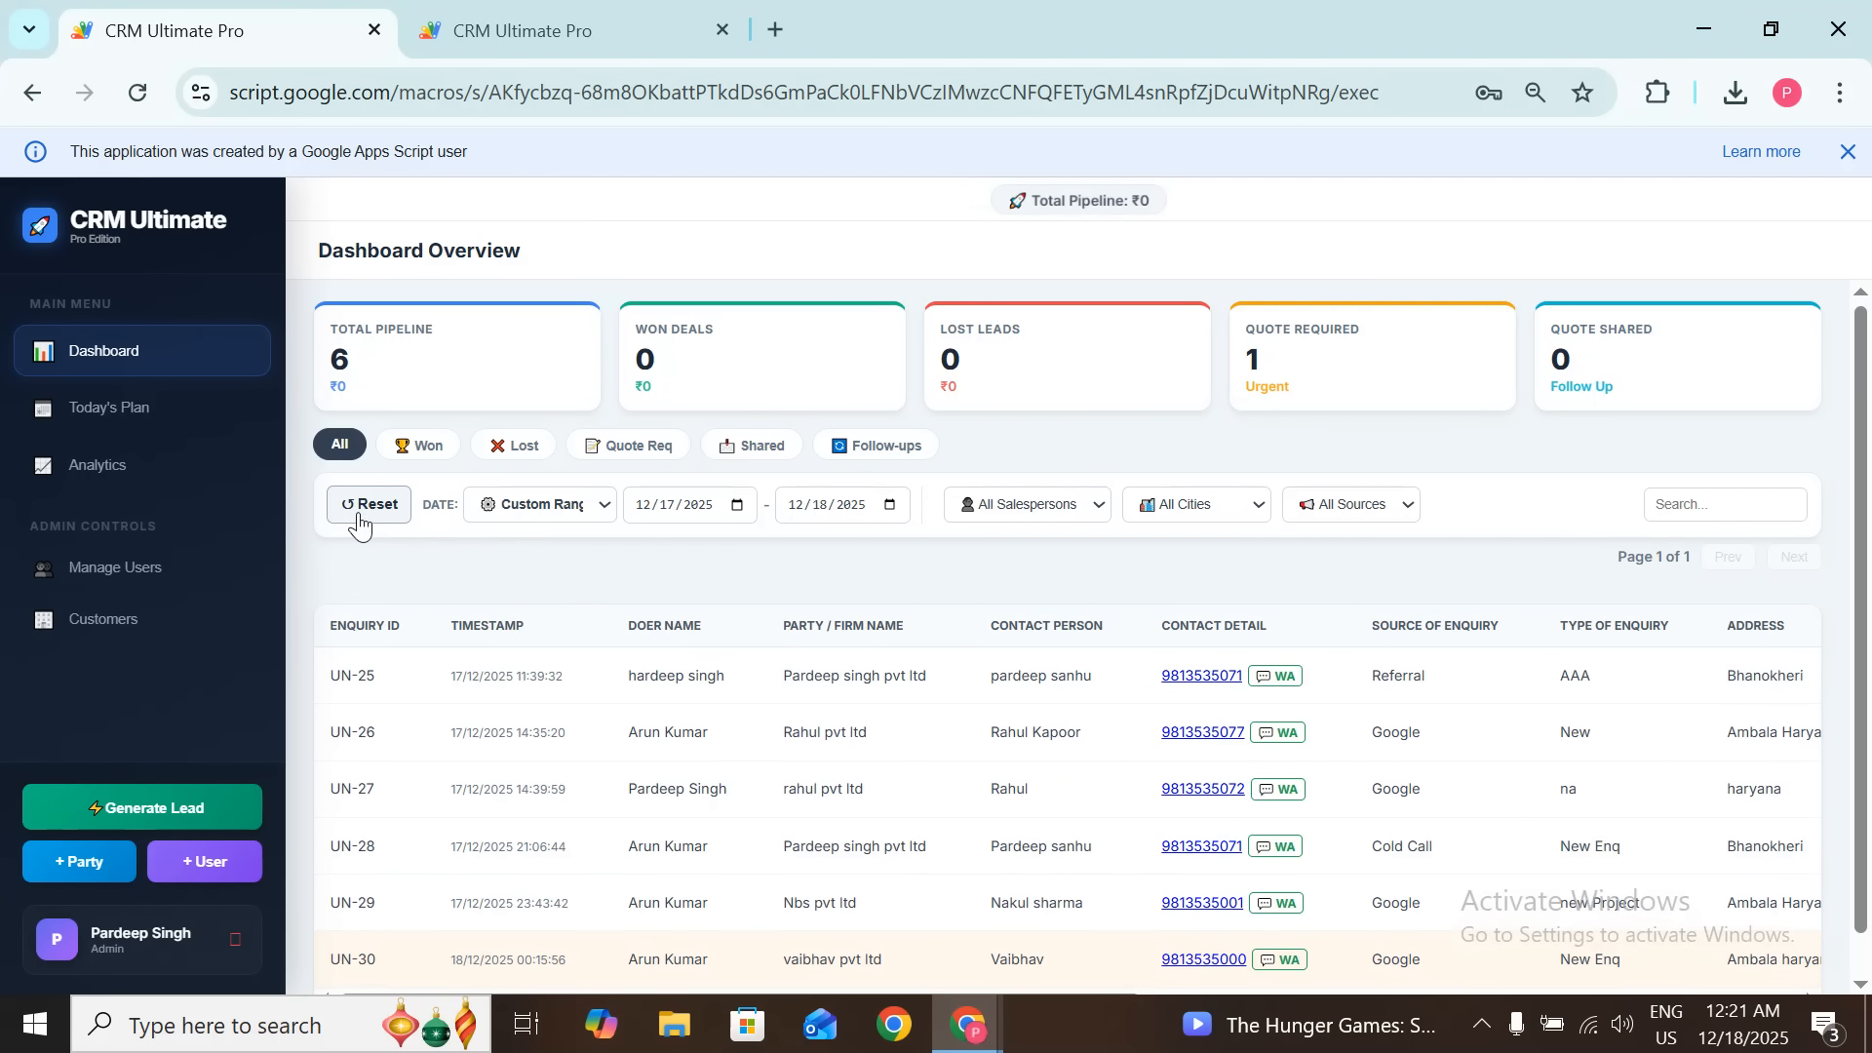
Step: Reset the dashboard filters and open the Customers admin list
left_click(359, 525)
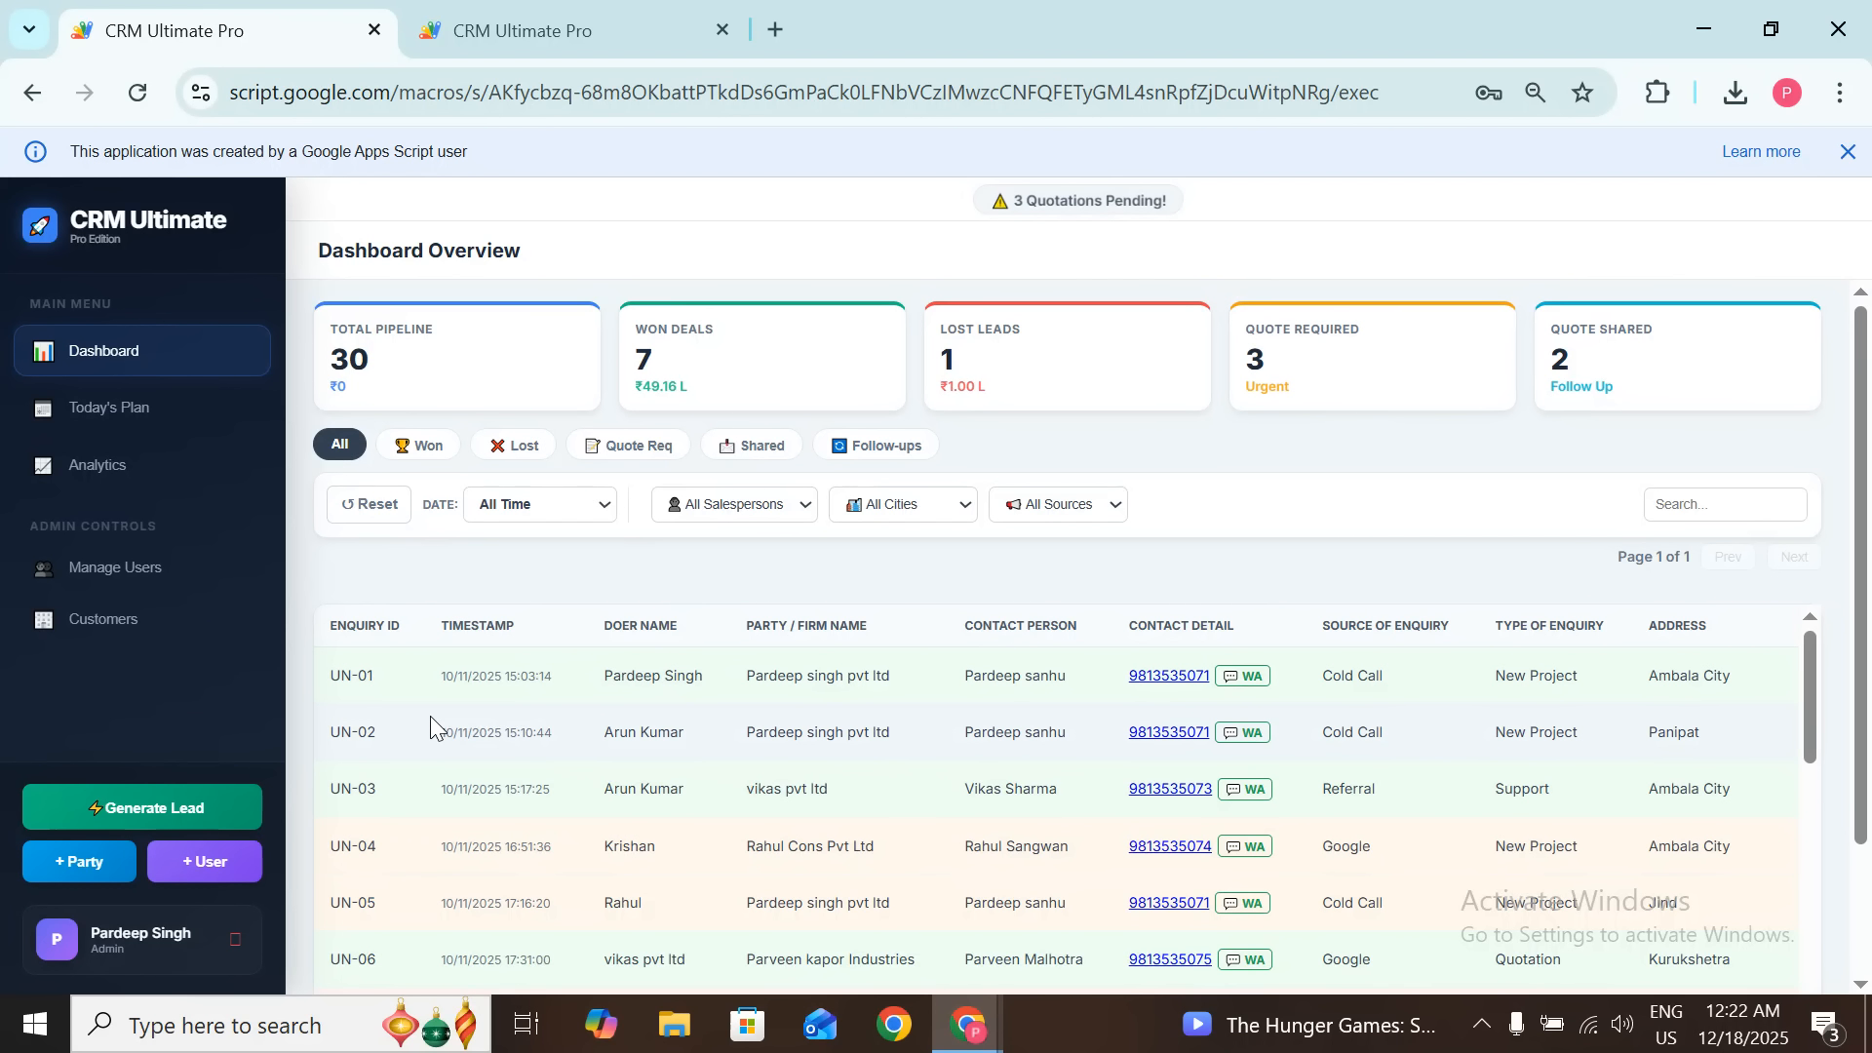
left_click(163, 633)
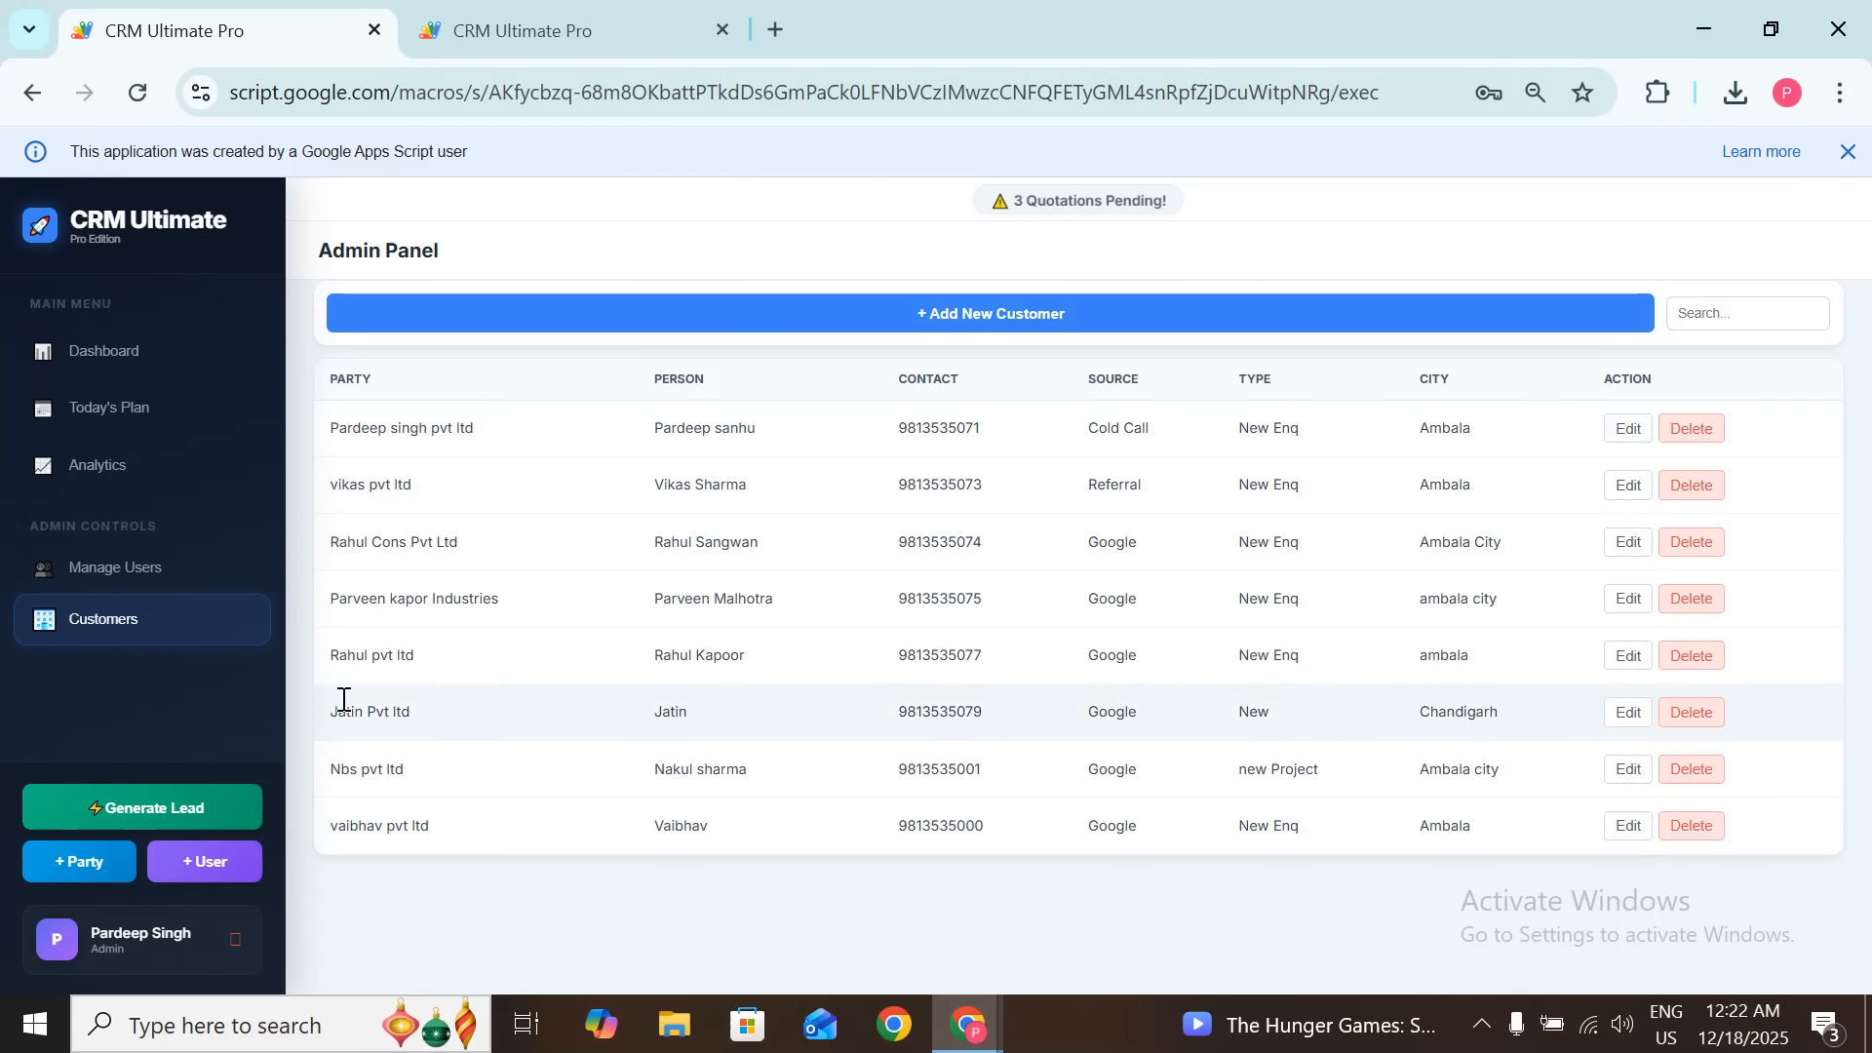
Step: Go back to the Dashboard Overview showing all 30 leads and 7 won deals
left_click(144, 367)
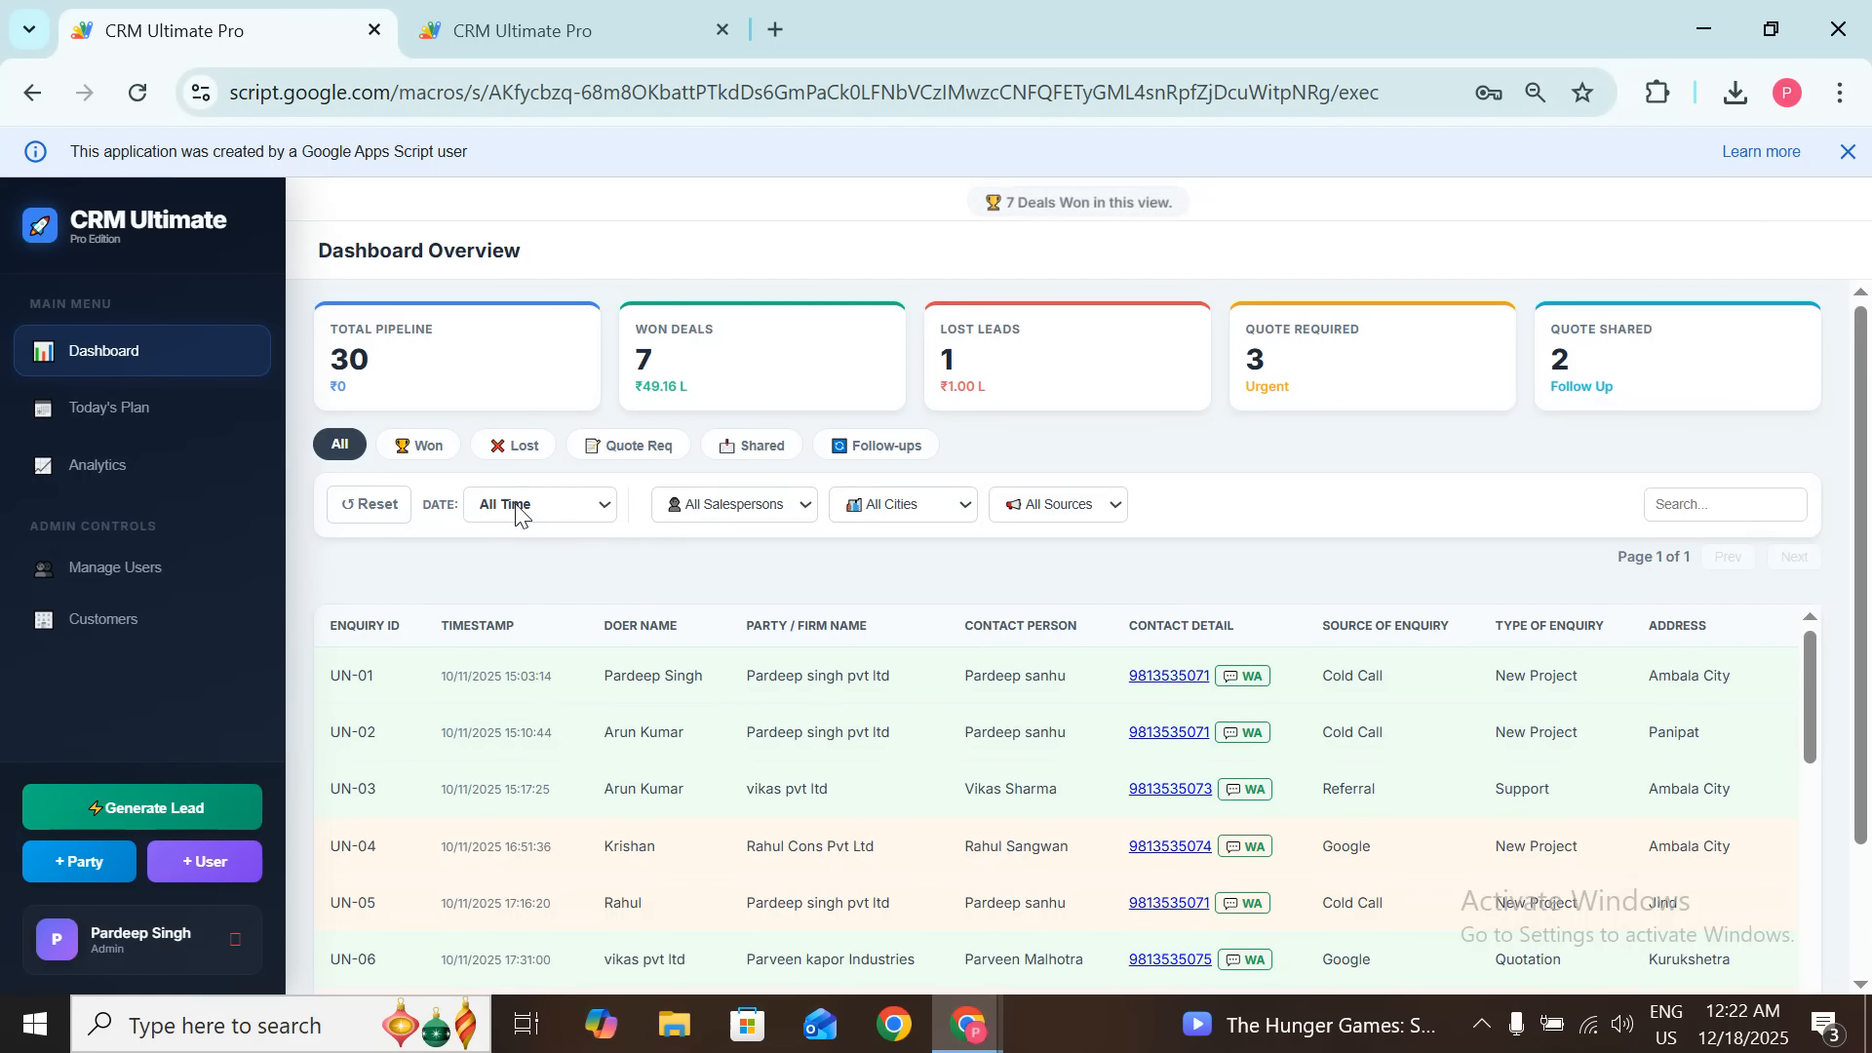
Step: Filter the dashboard to one salesperson and review the table: 9 pipeline leads, 2 won (₹17.00 L), 1 lost
left_click(797, 511)
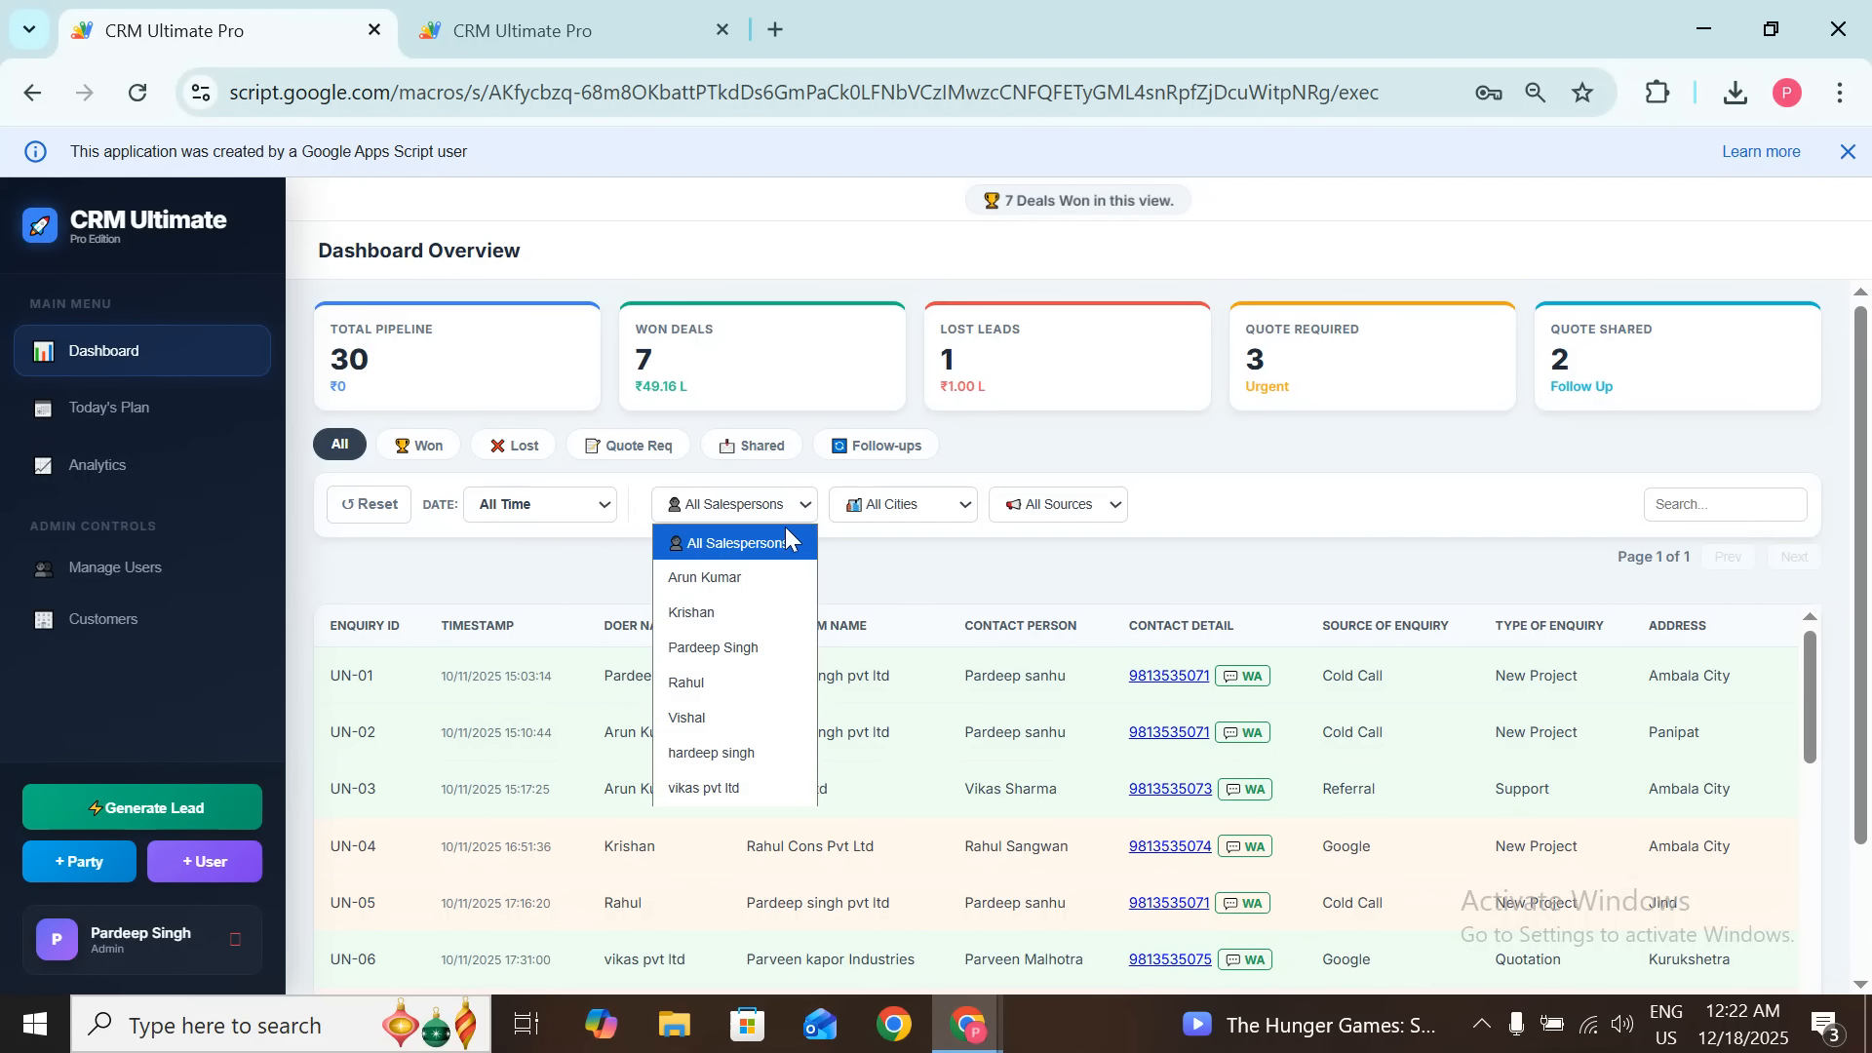
left_click(745, 577)
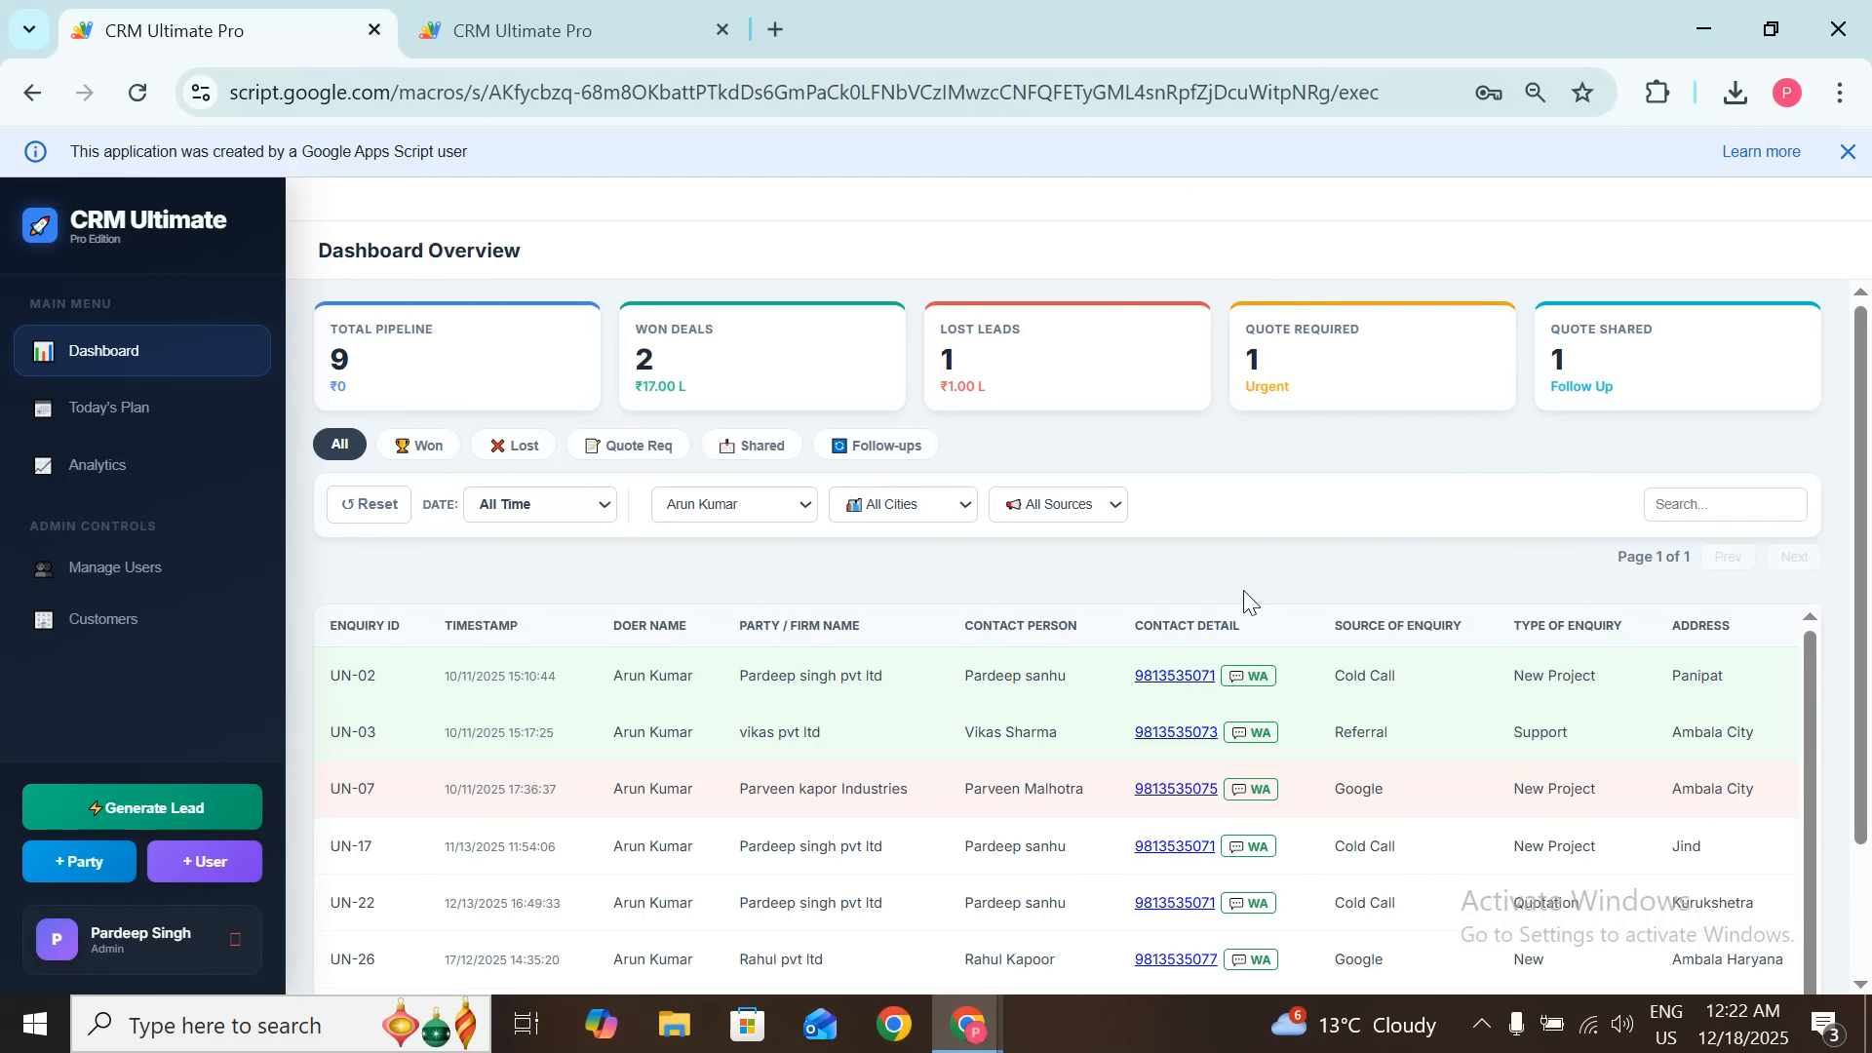
scroll(1255, 752, "down", 1)
scroll(1248, 741, "right", 5)
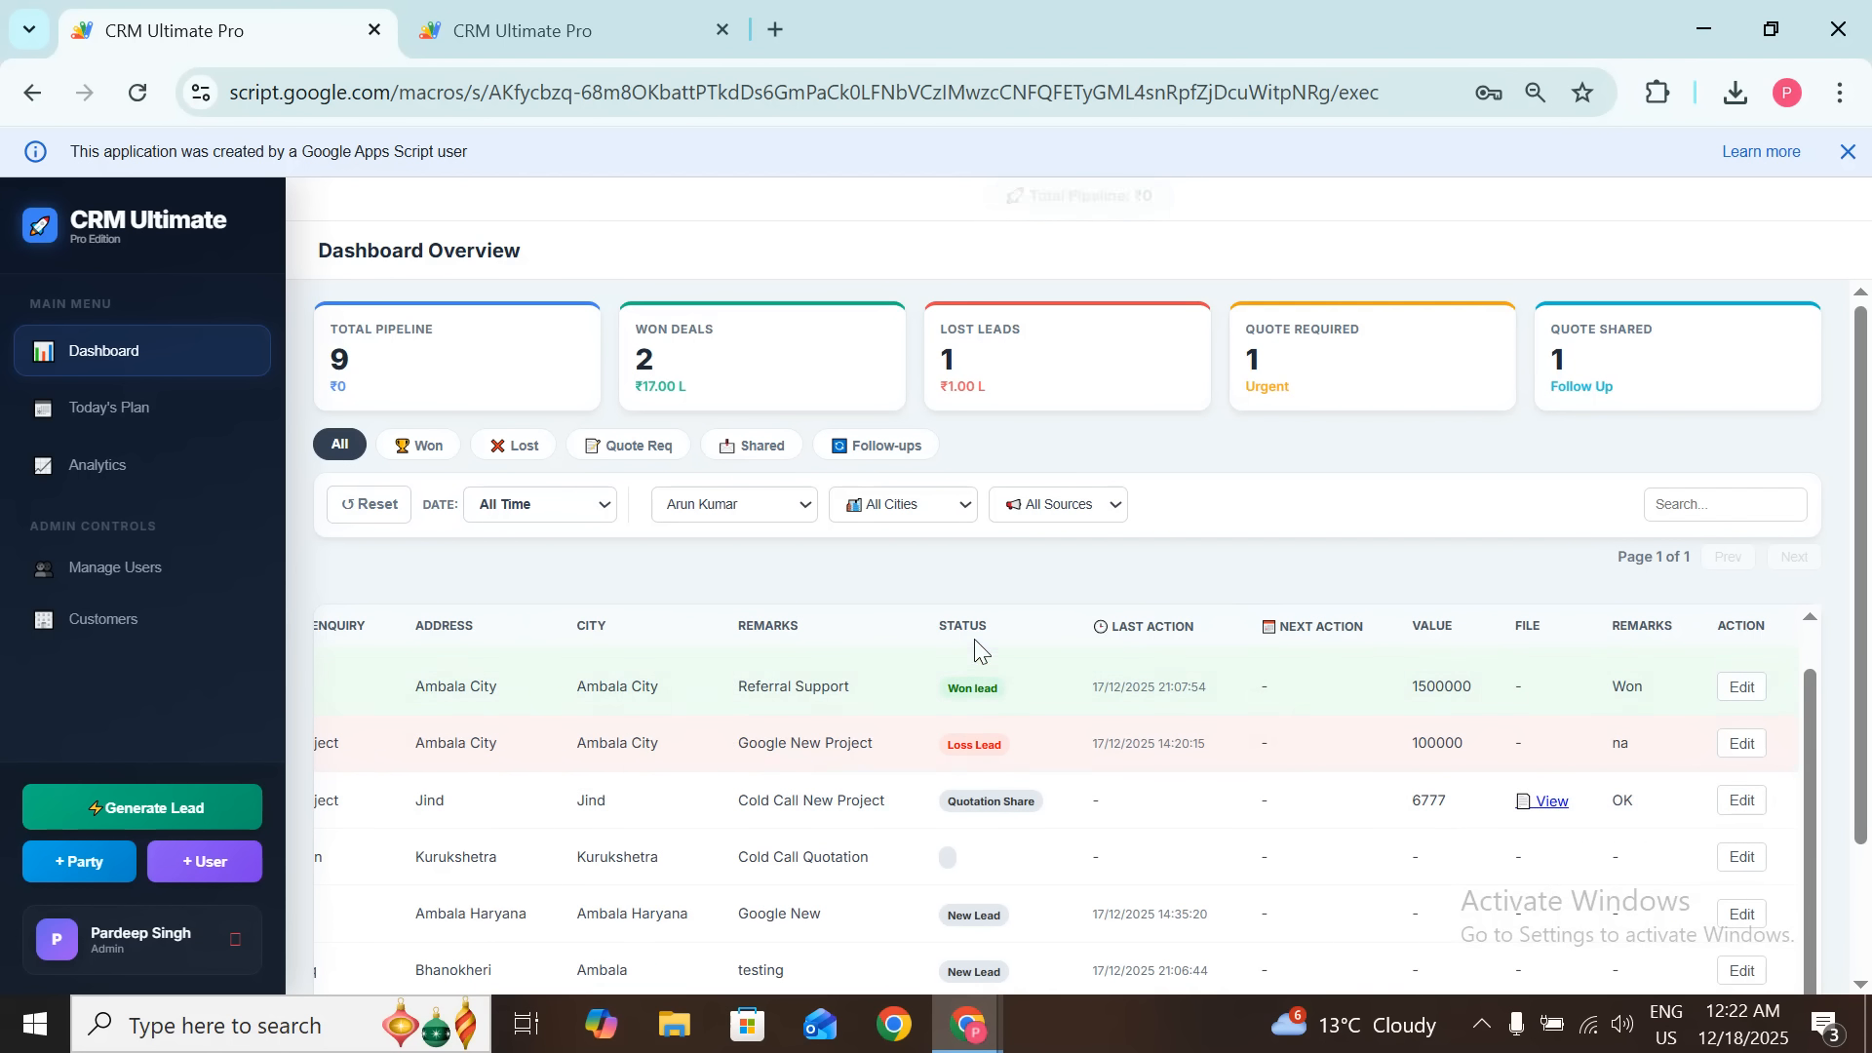
scroll(1006, 880, "down", 3)
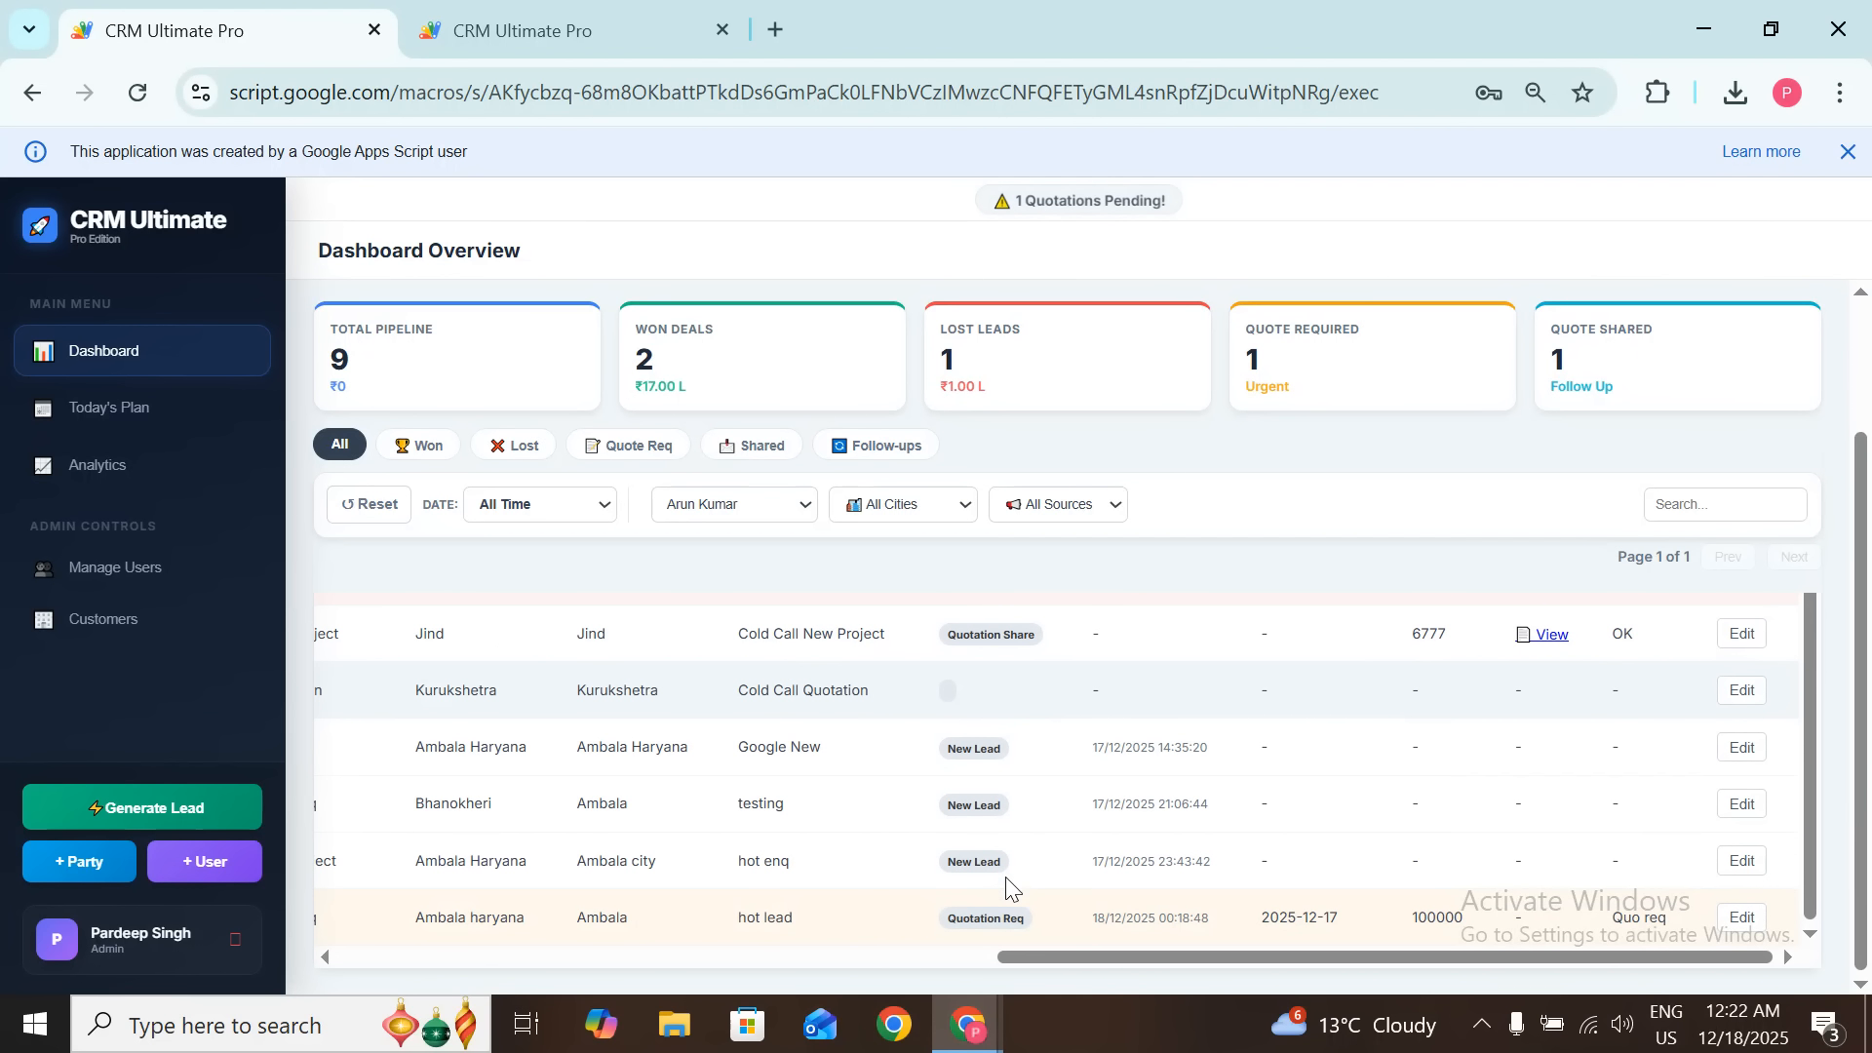
scroll(947, 694, "up", 1)
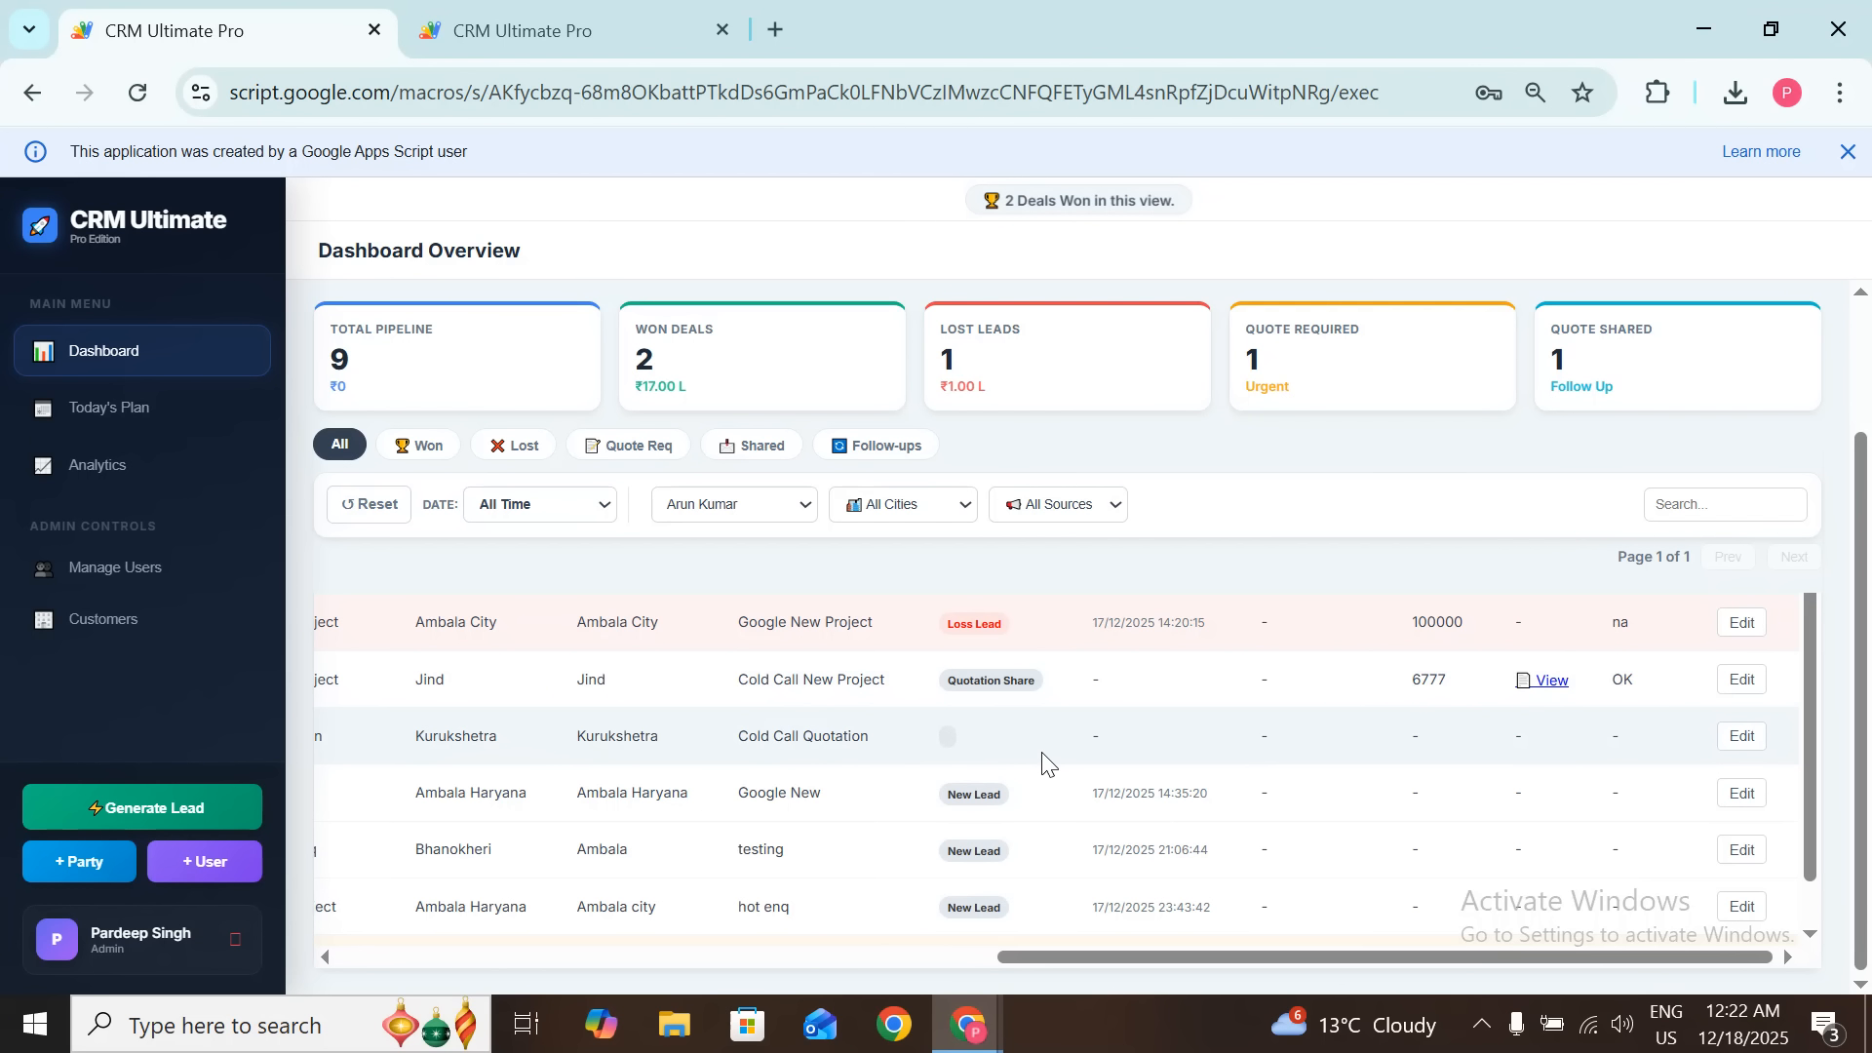
scroll(825, 791, "left", 10)
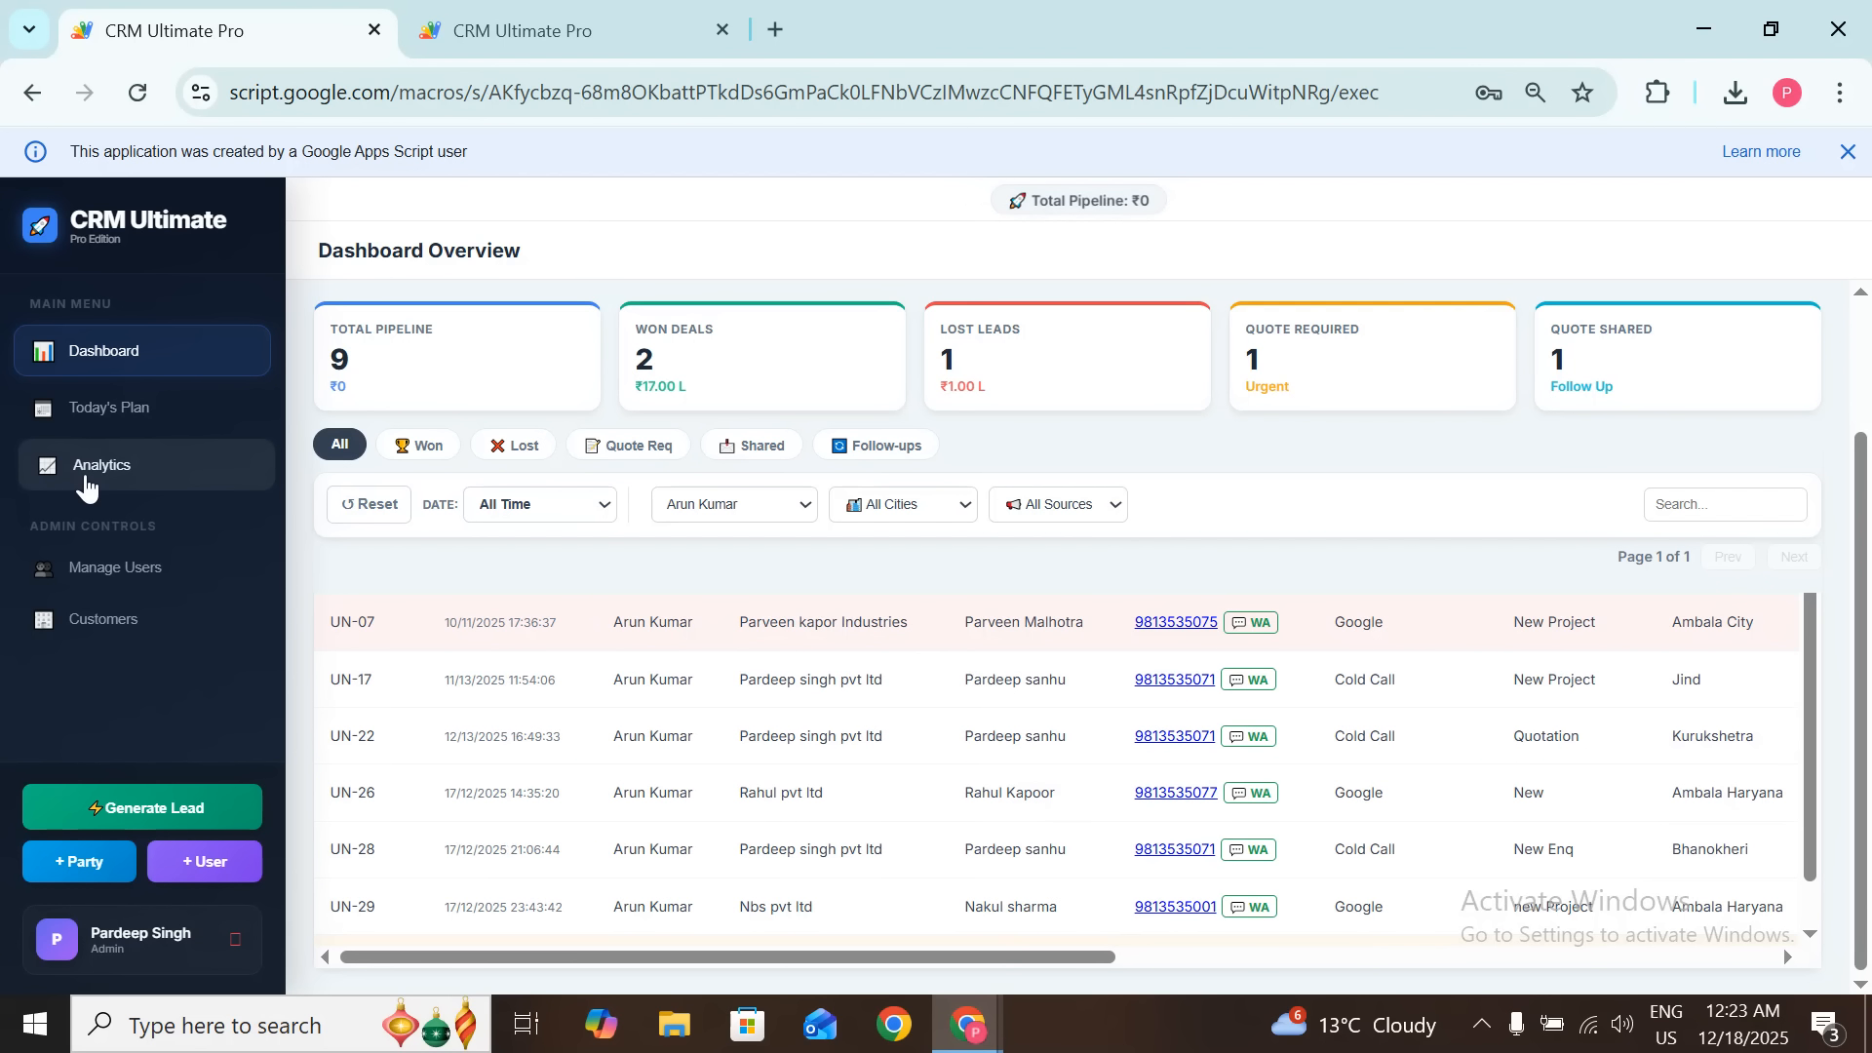
Step: Open today's action plan, then switch between the admin and salesperson user sessions
left_click(128, 425)
left_click(588, 12)
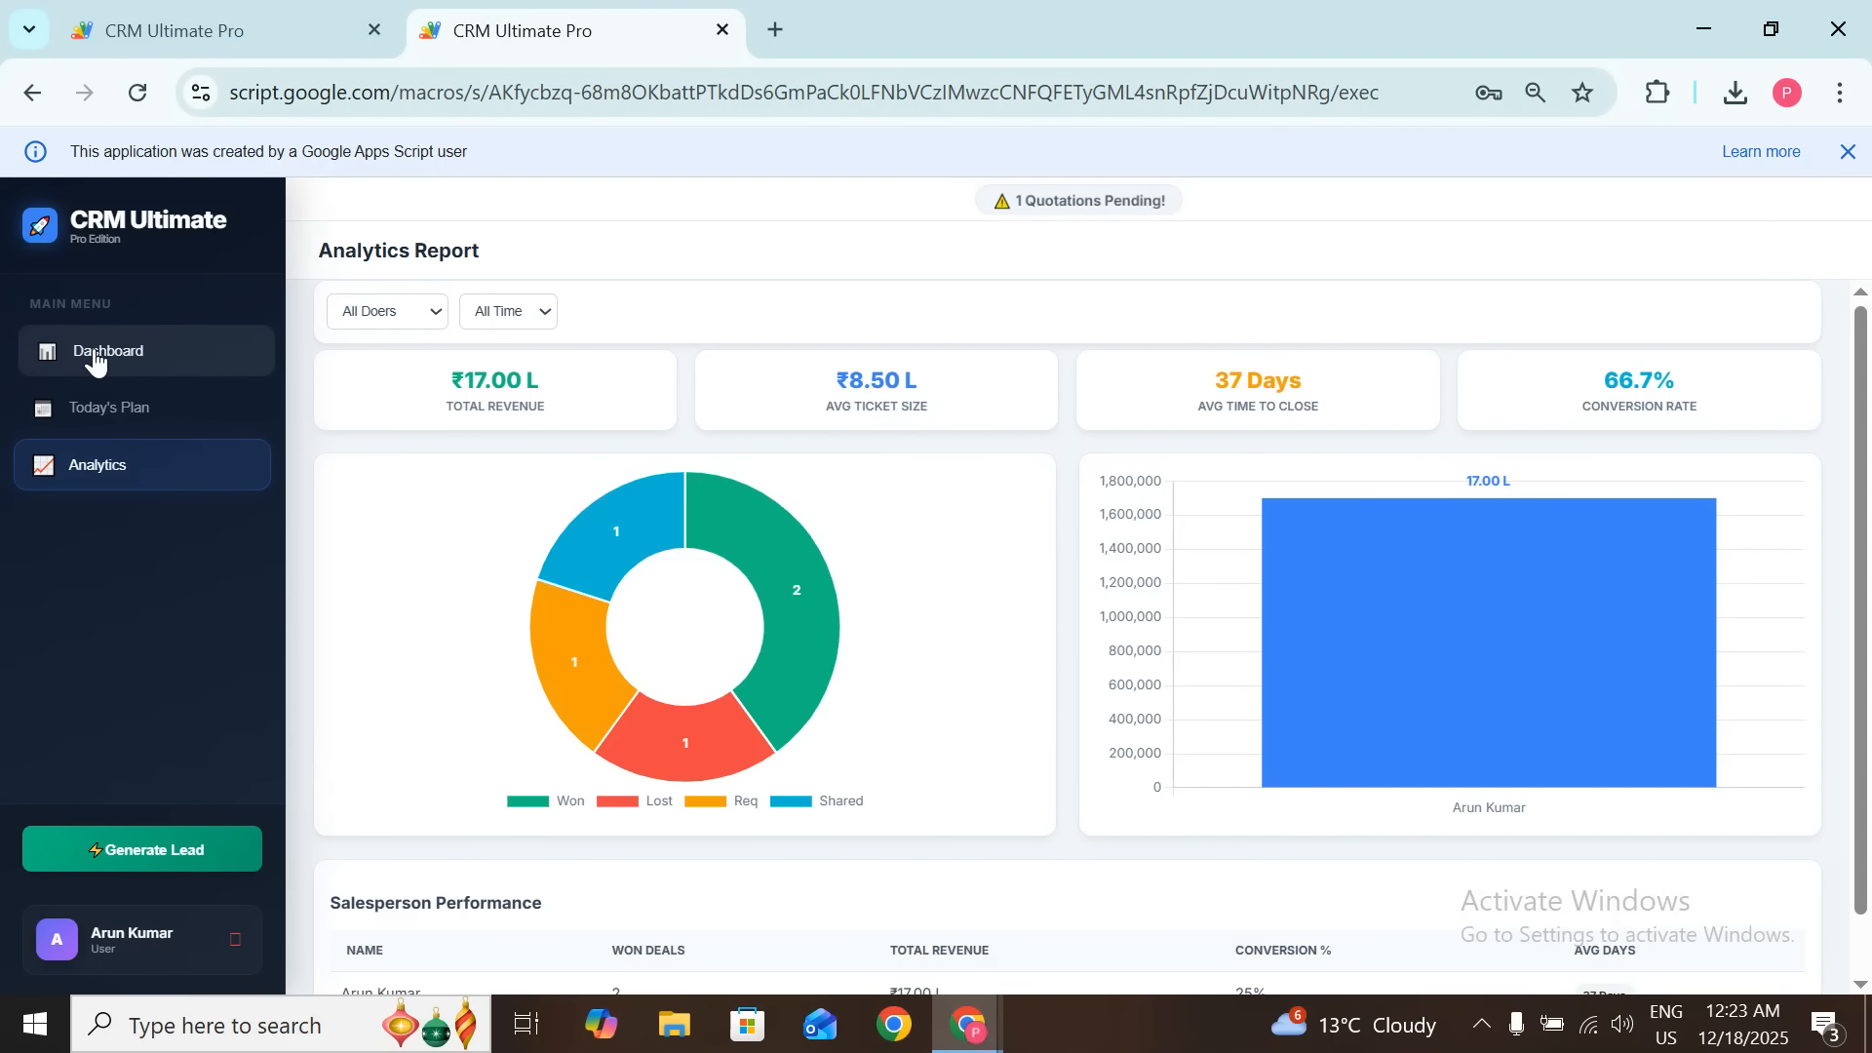
key("ctrl+Tab")
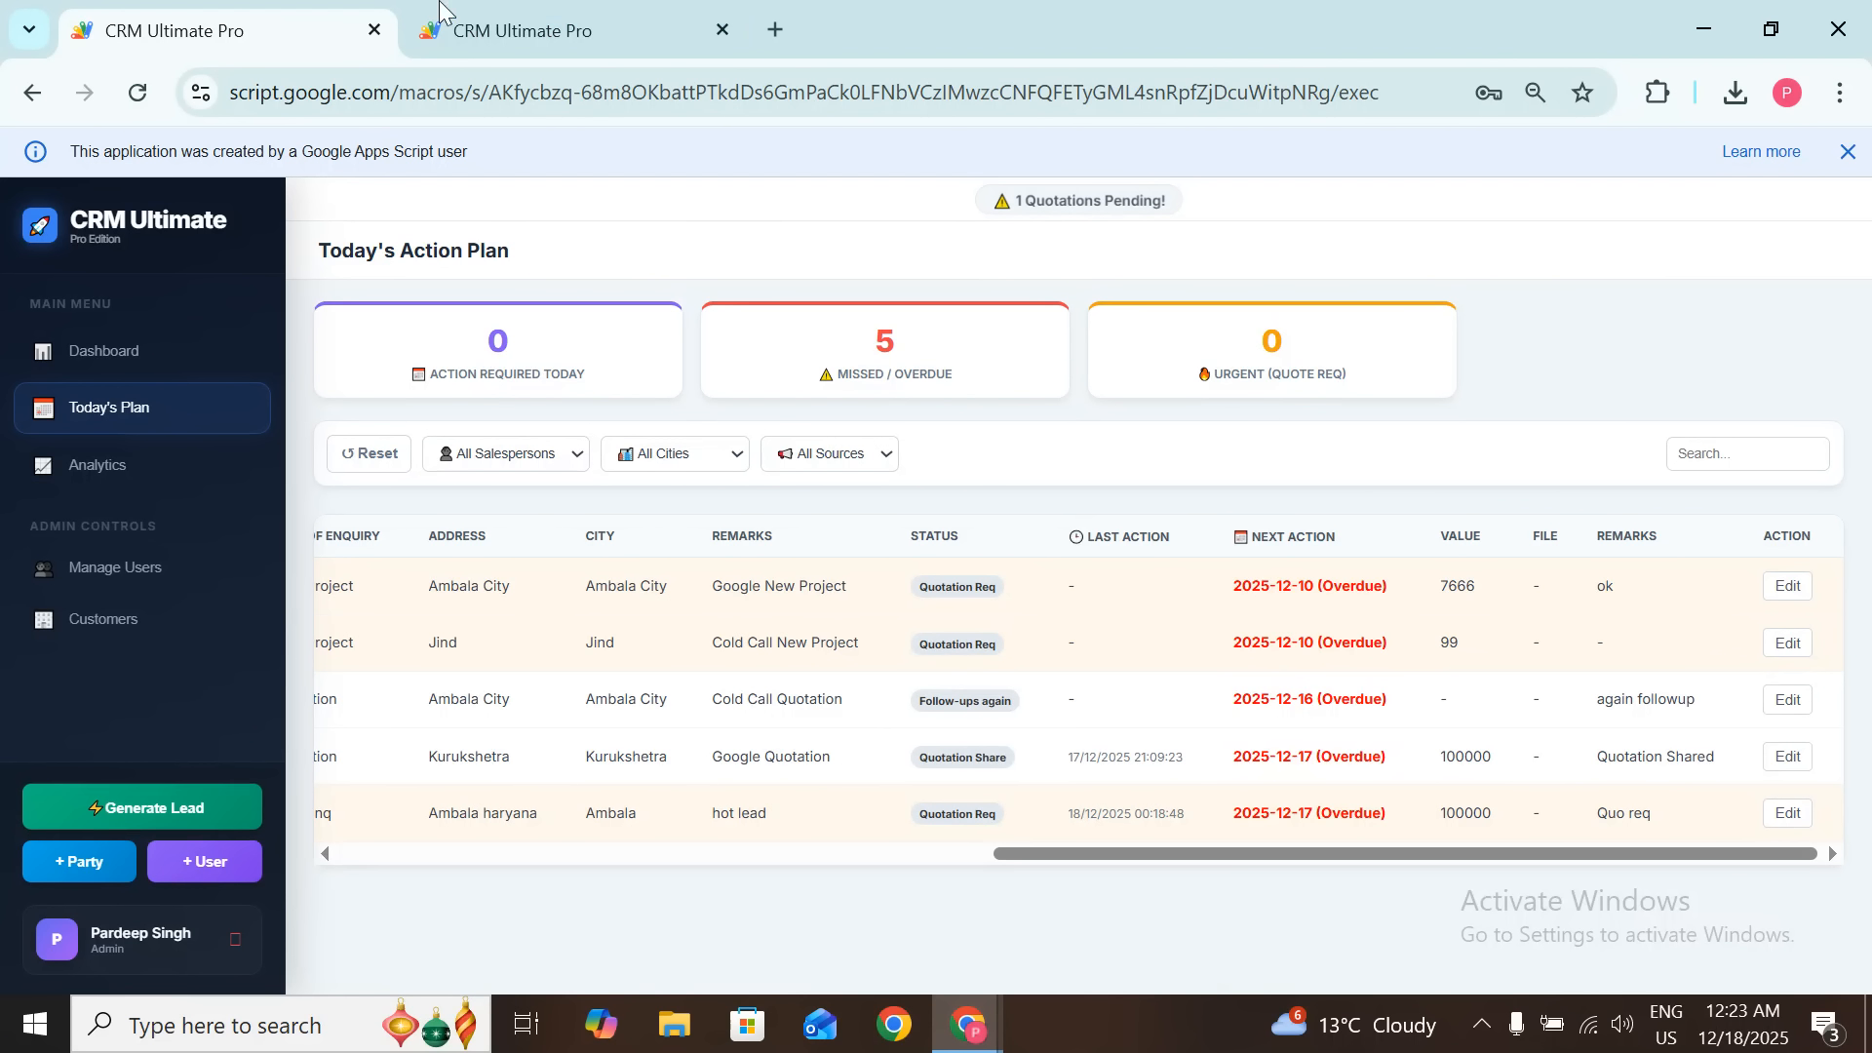
key("ctrl+Tab")
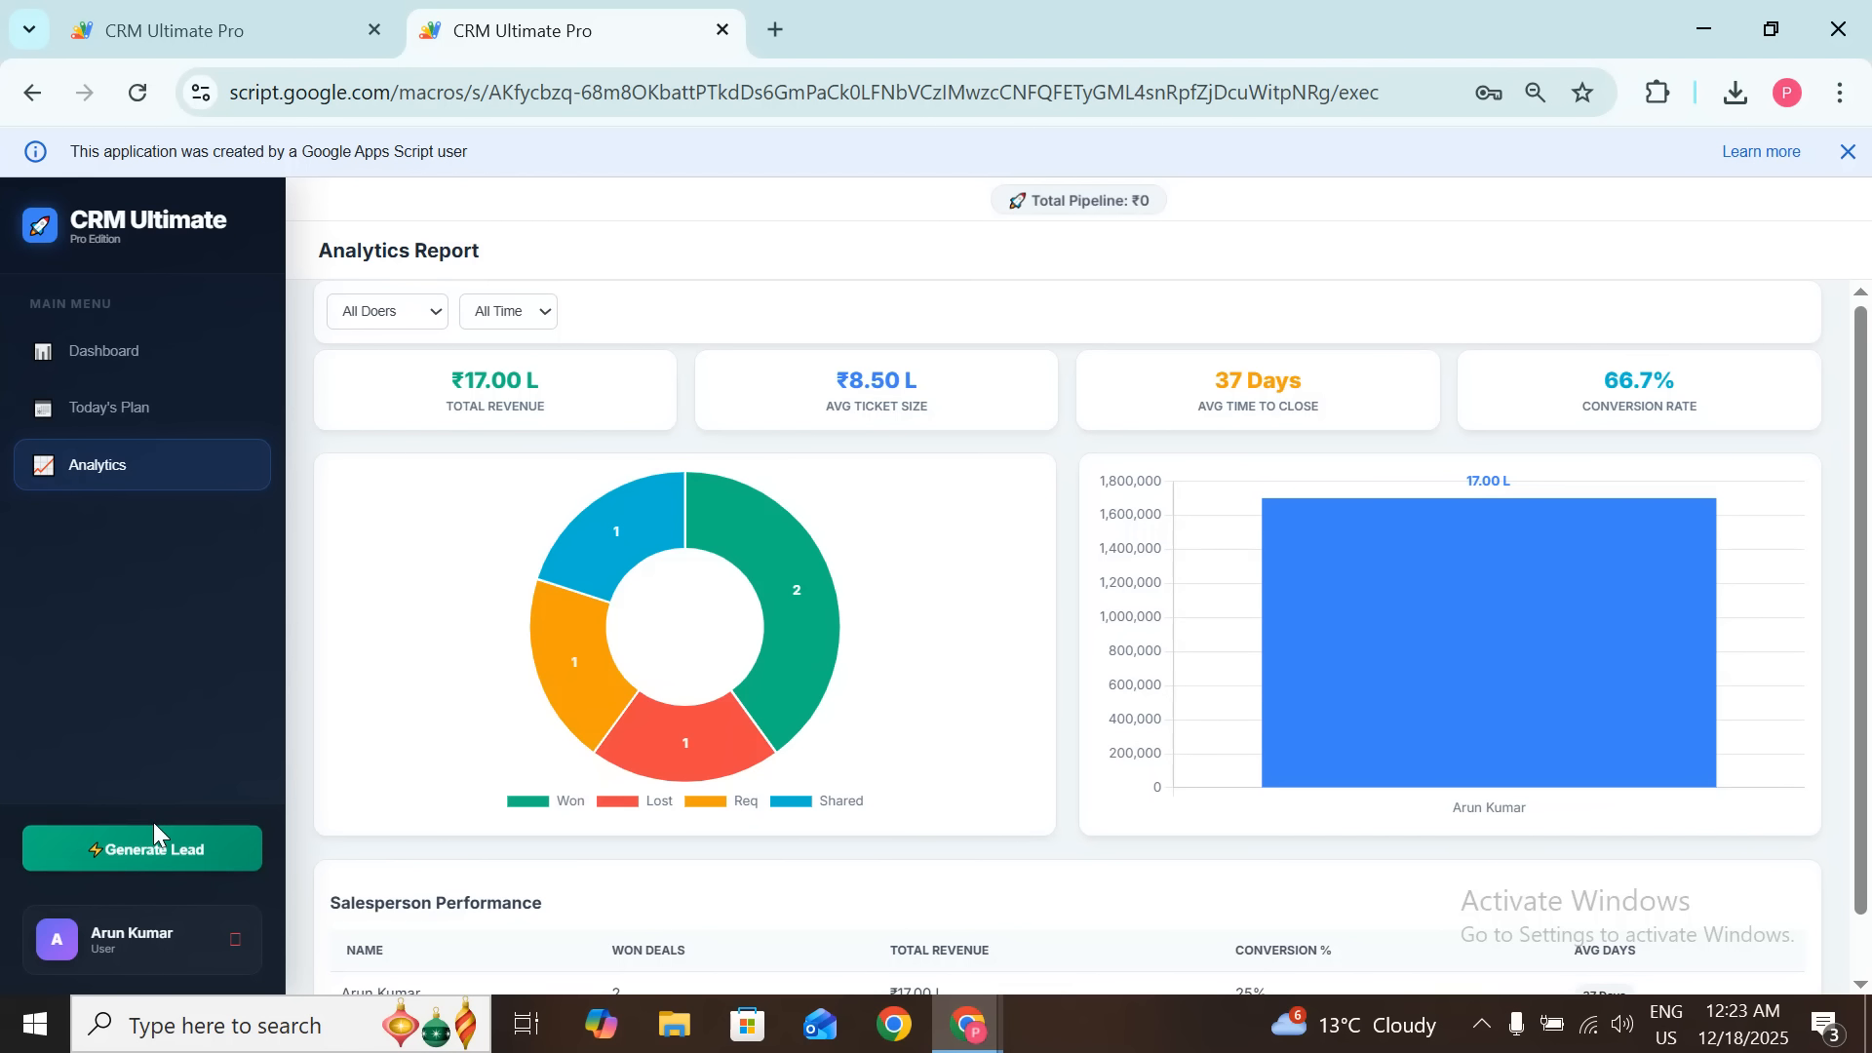
Step: Compare the Dashboard overview in the user and admin sessions, highlighting the deals-won banner
left_click(175, 355)
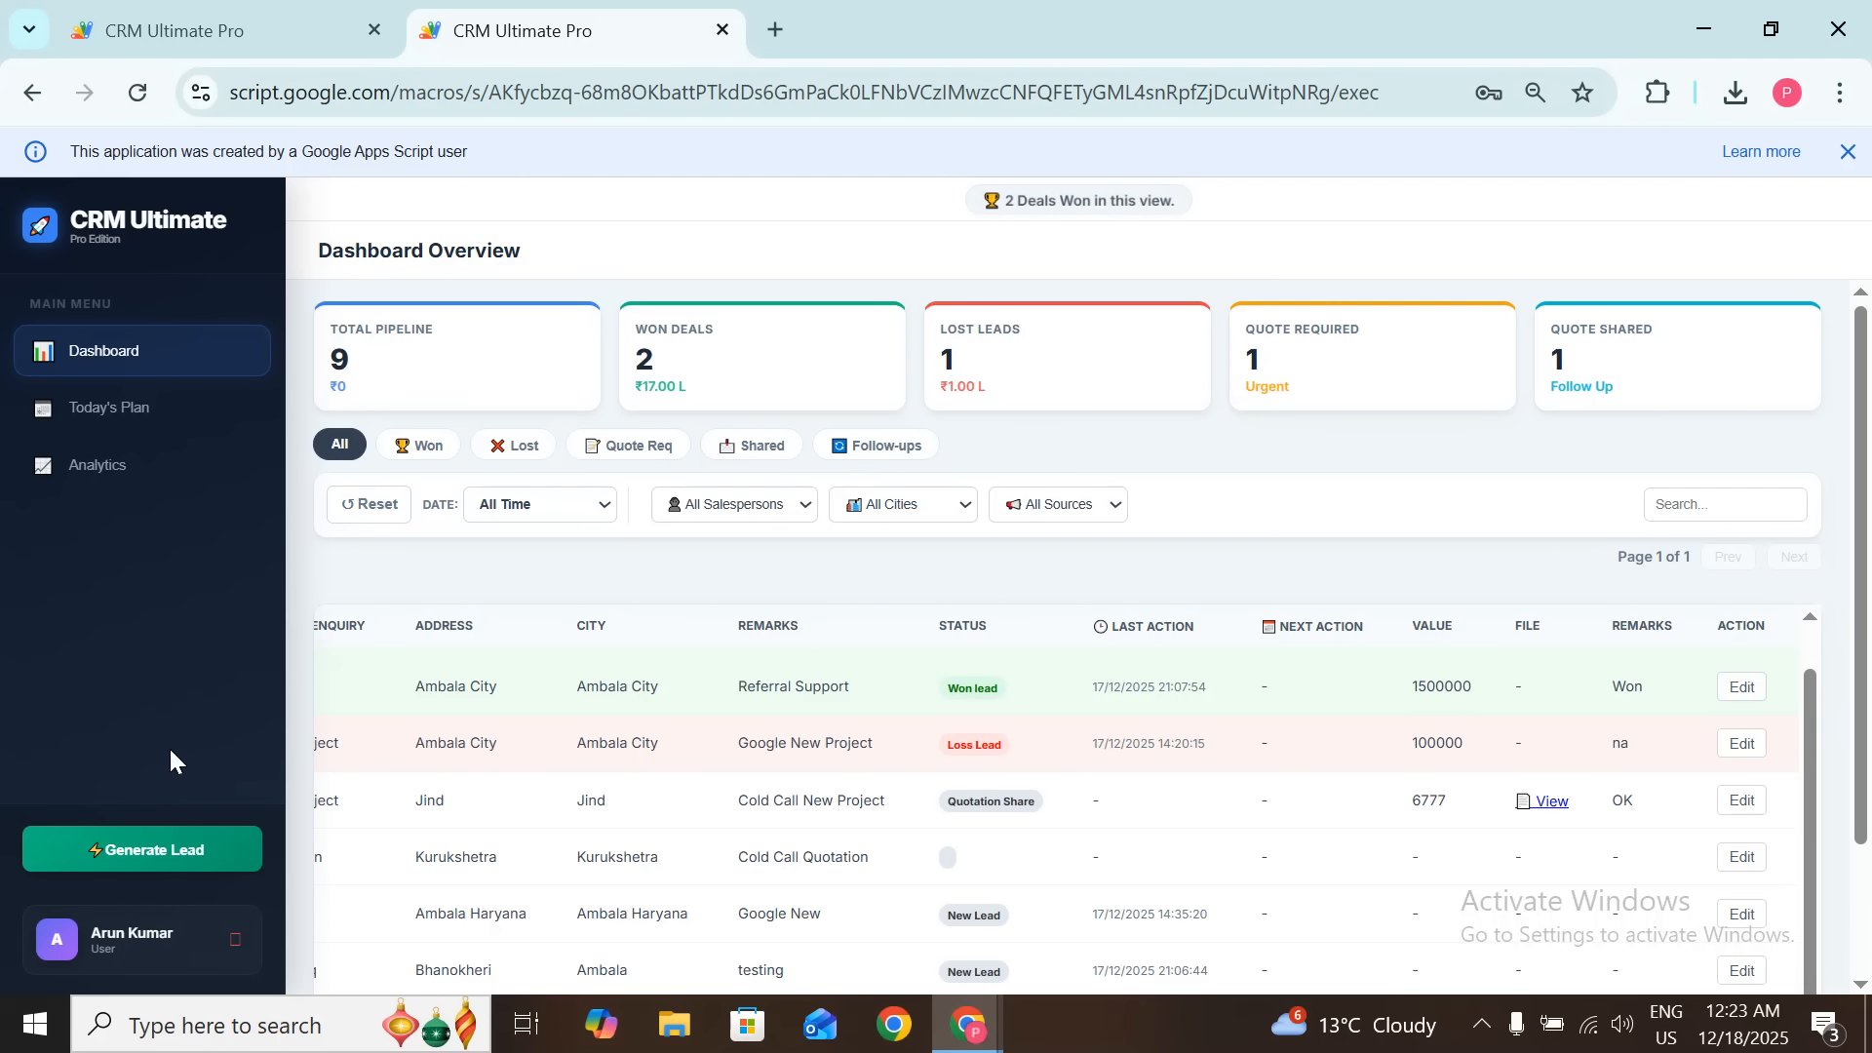
left_click(115, 21)
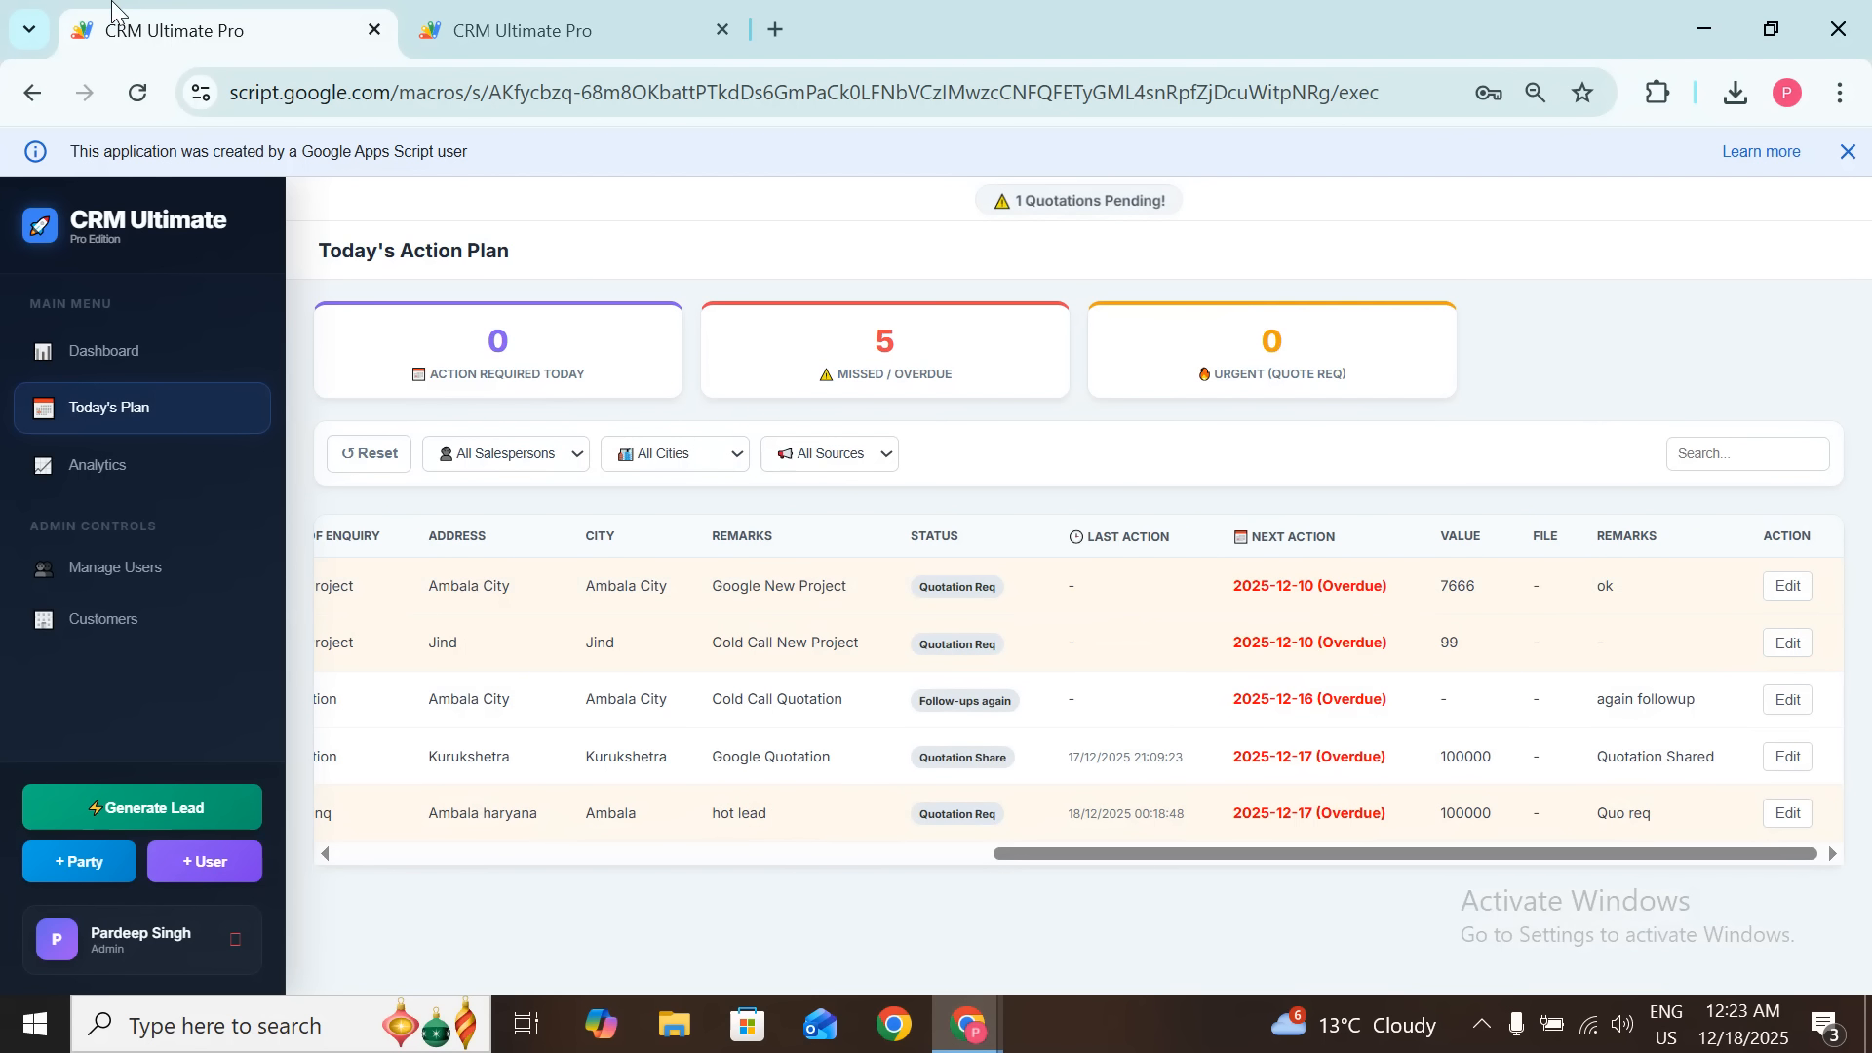
left_click(93, 356)
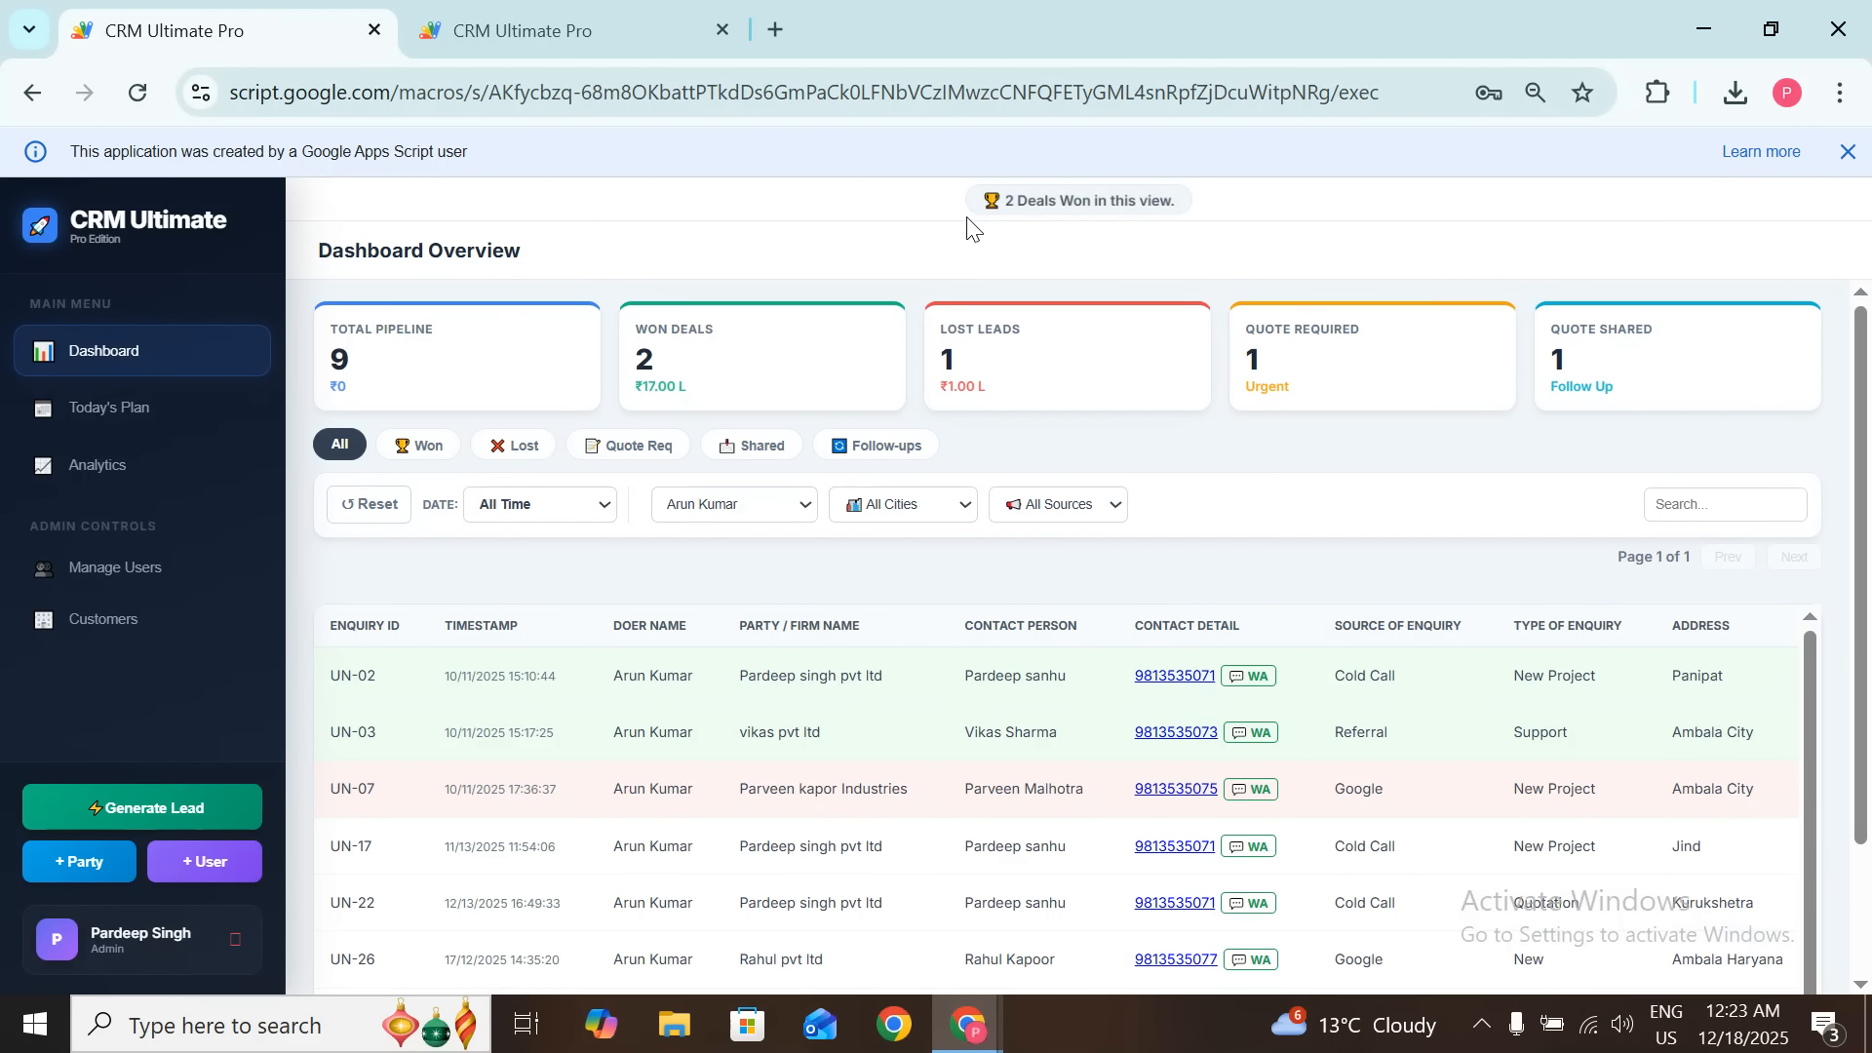
left_click_drag(978, 204, 1110, 210)
Step: Reset the filter to All Salespersons (30 leads, 7 won worth ₹49.16 L) and highlight the quotations-pending banner
left_click(1108, 219)
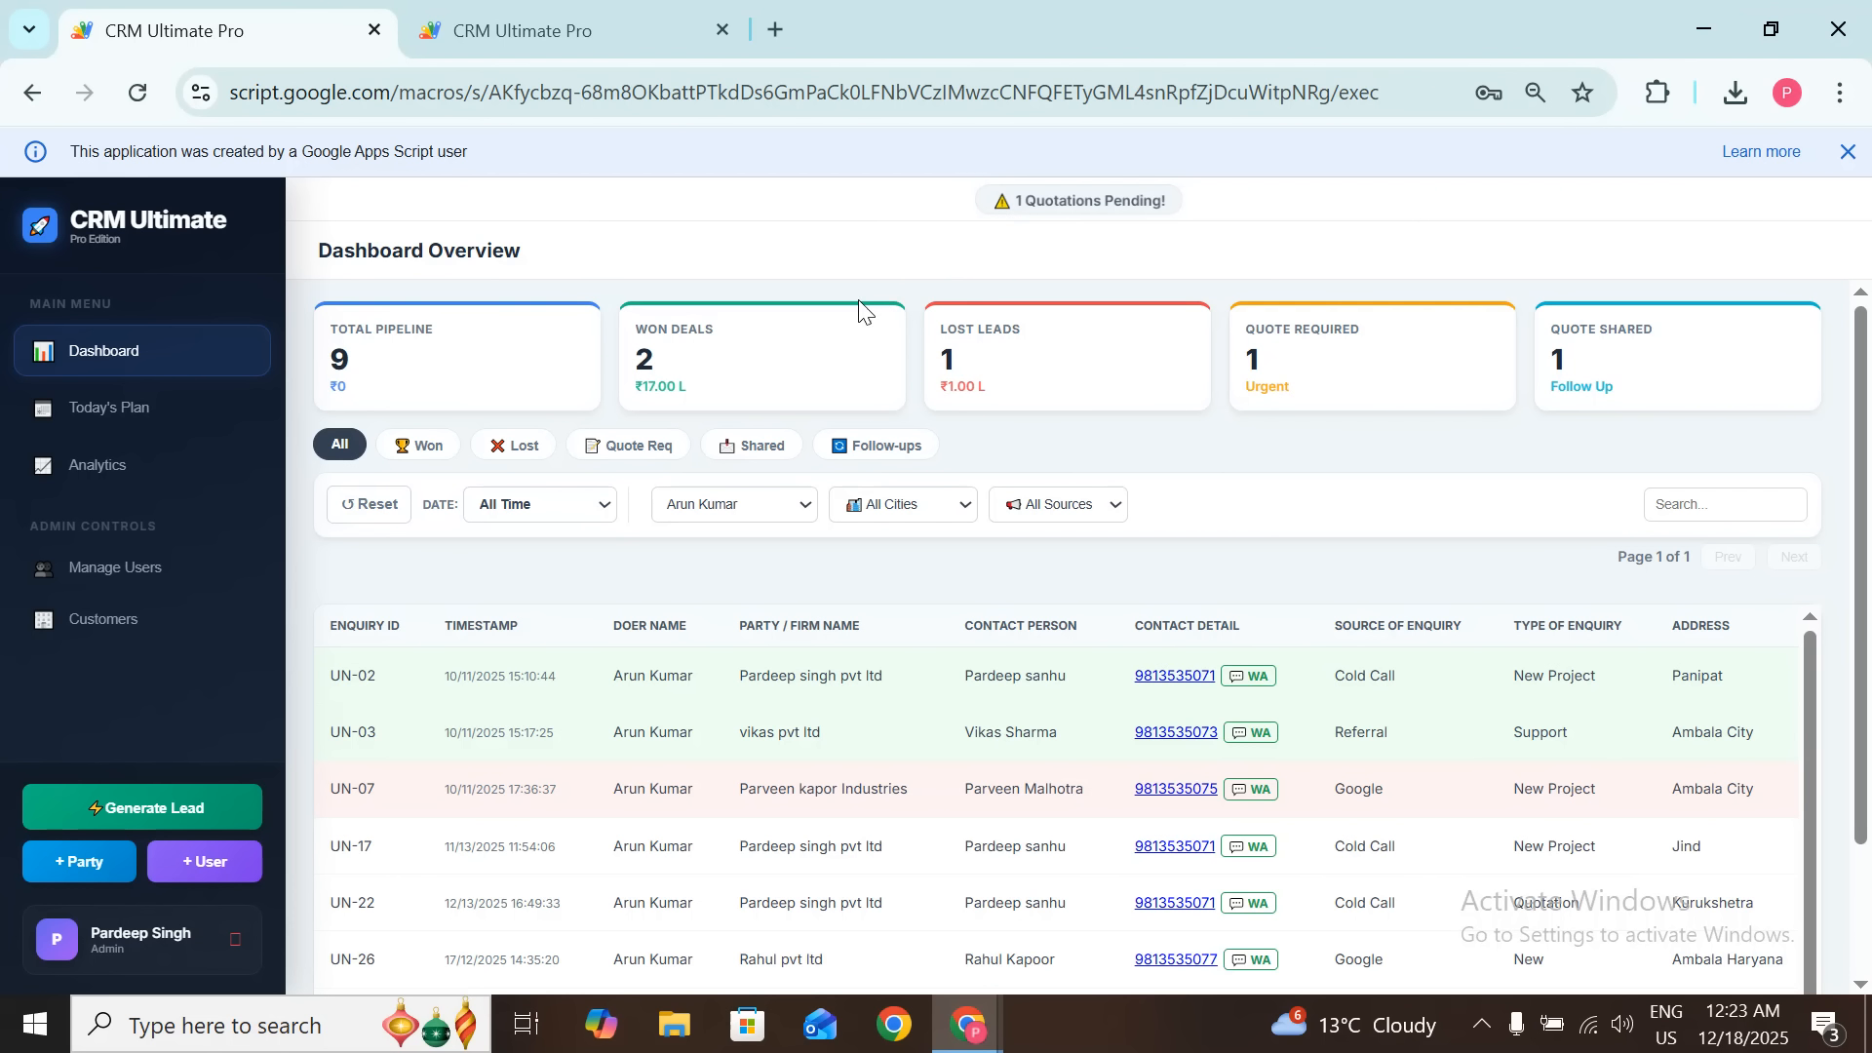
left_click(369, 504)
scroll(975, 799, "down", 1)
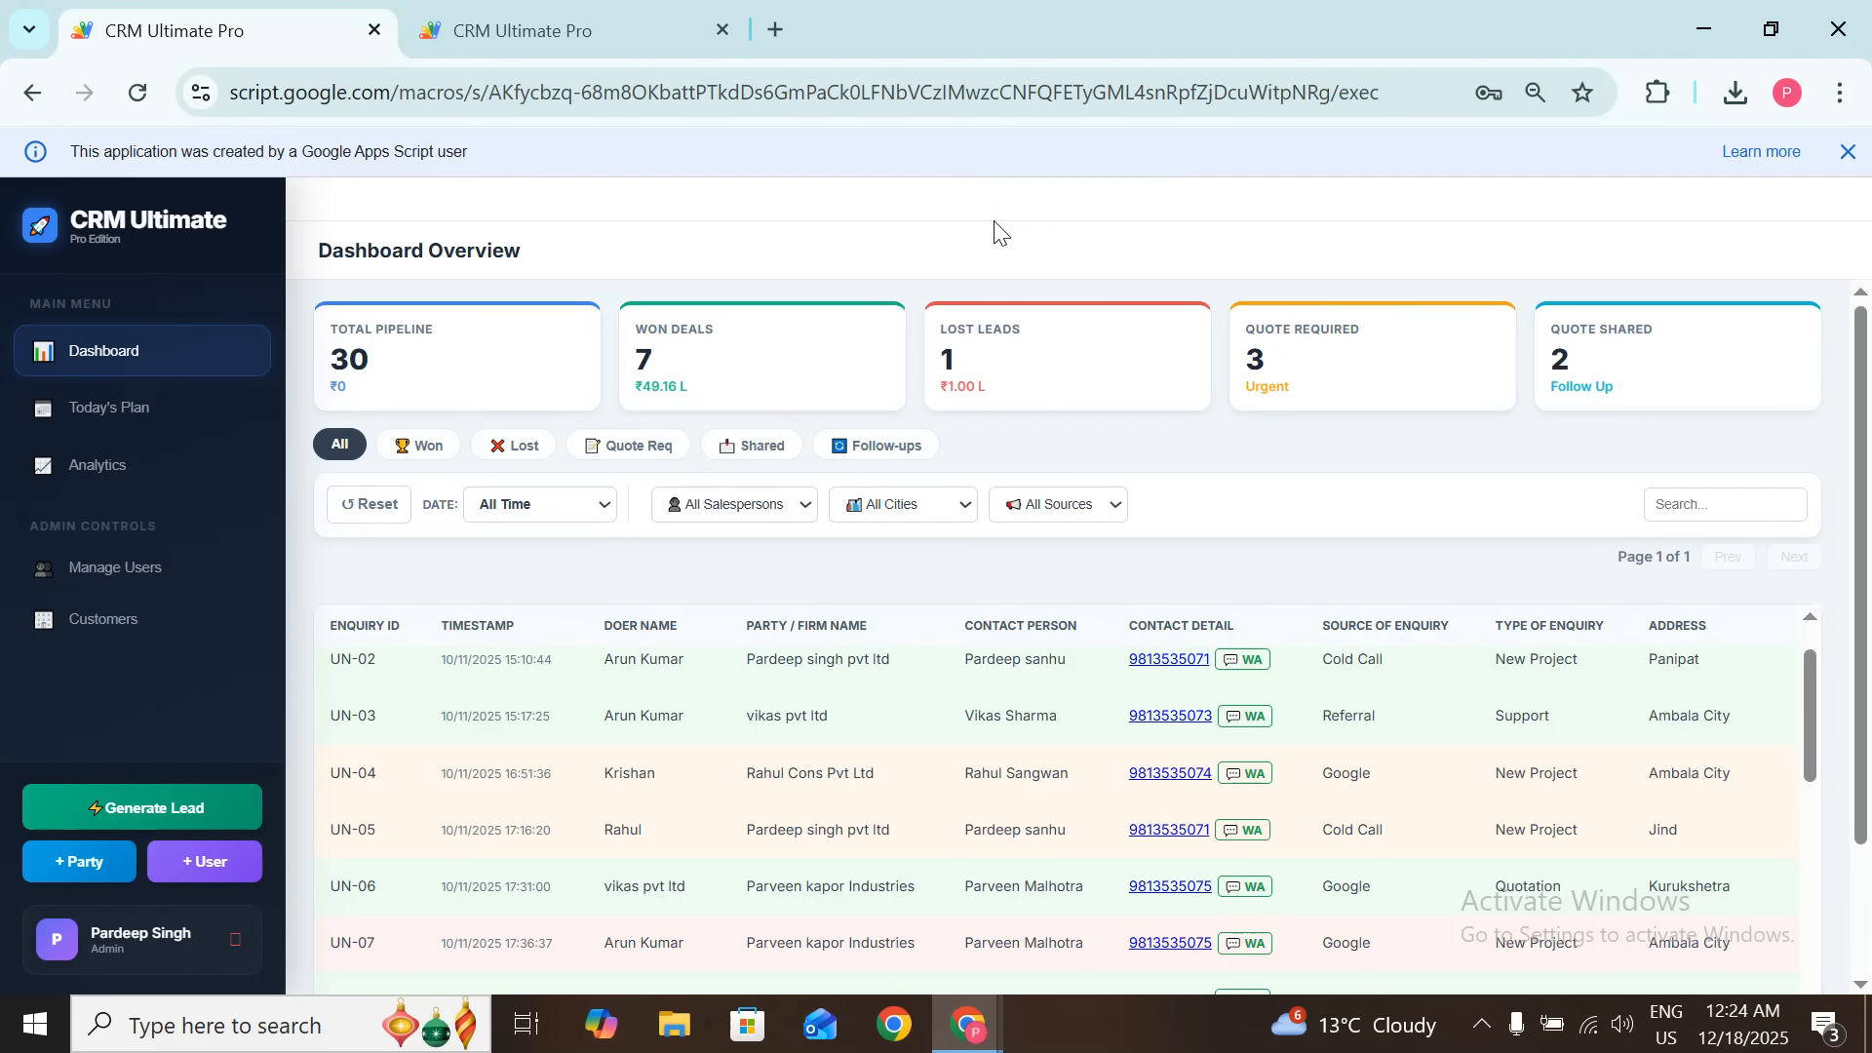
left_click_drag(974, 208, 1175, 207)
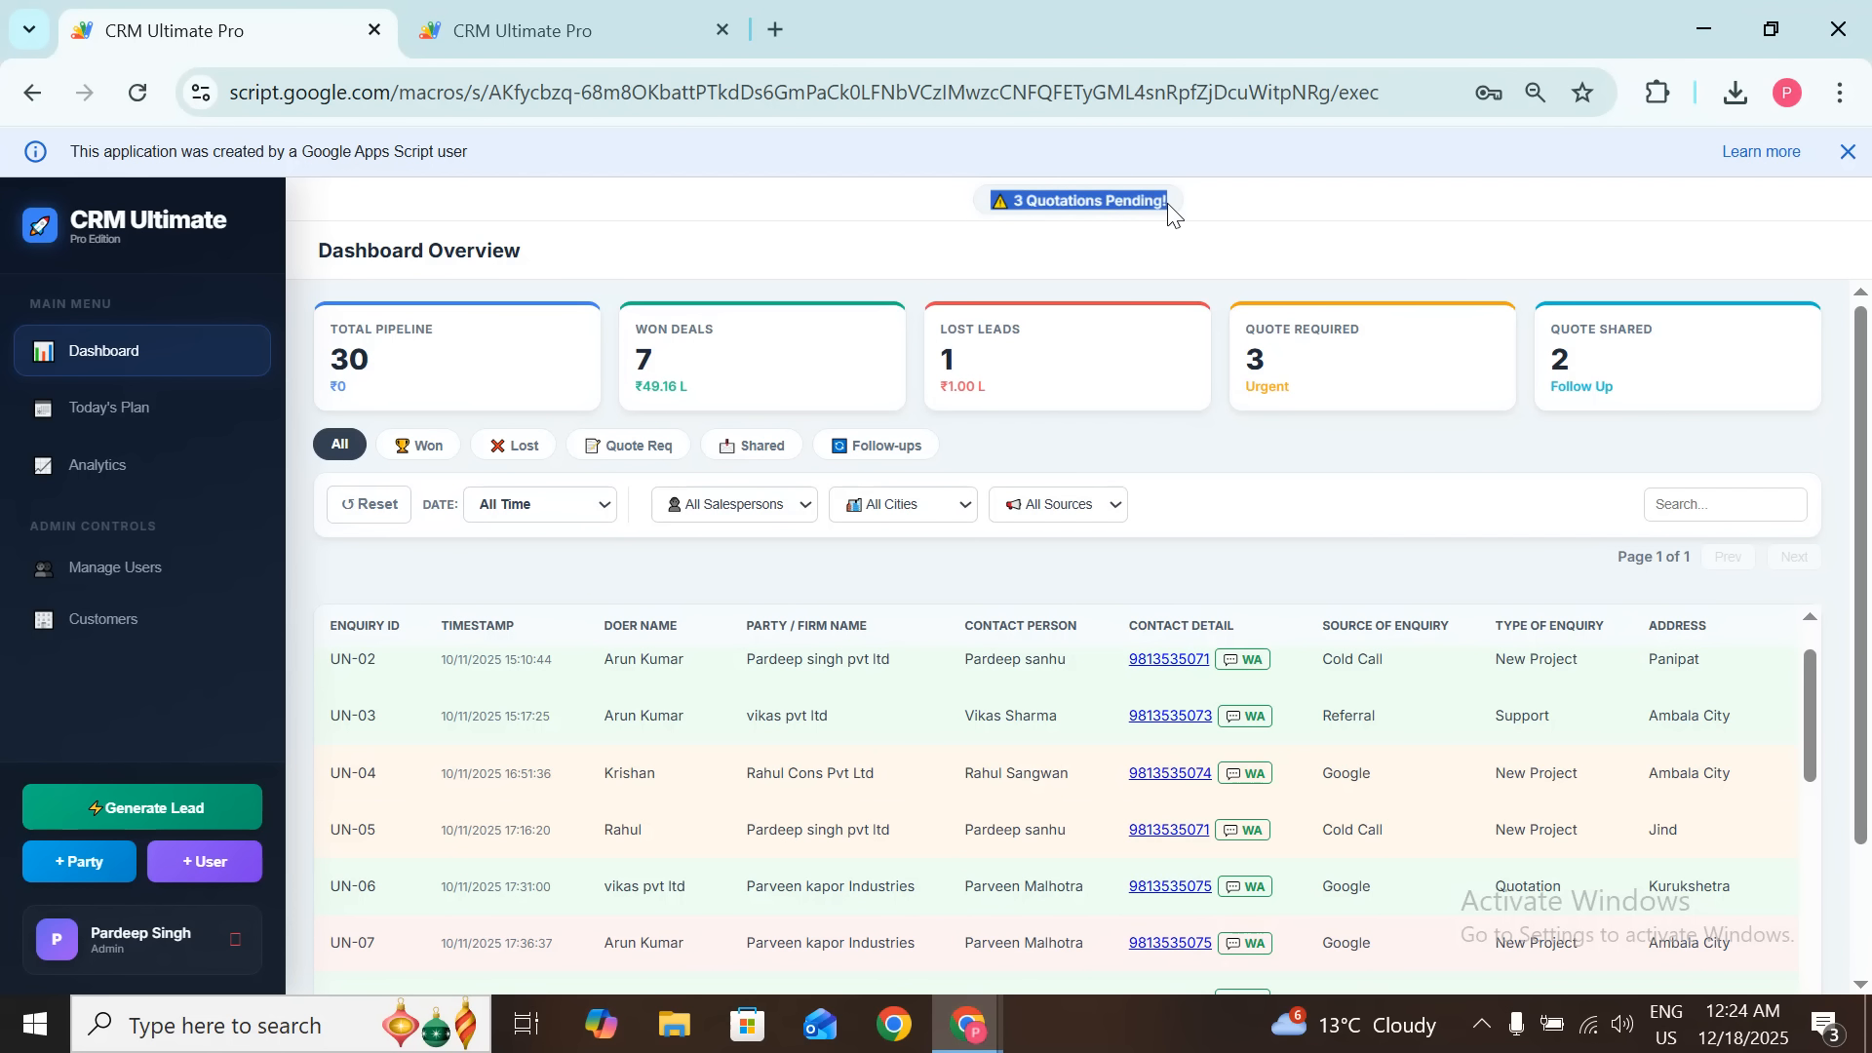